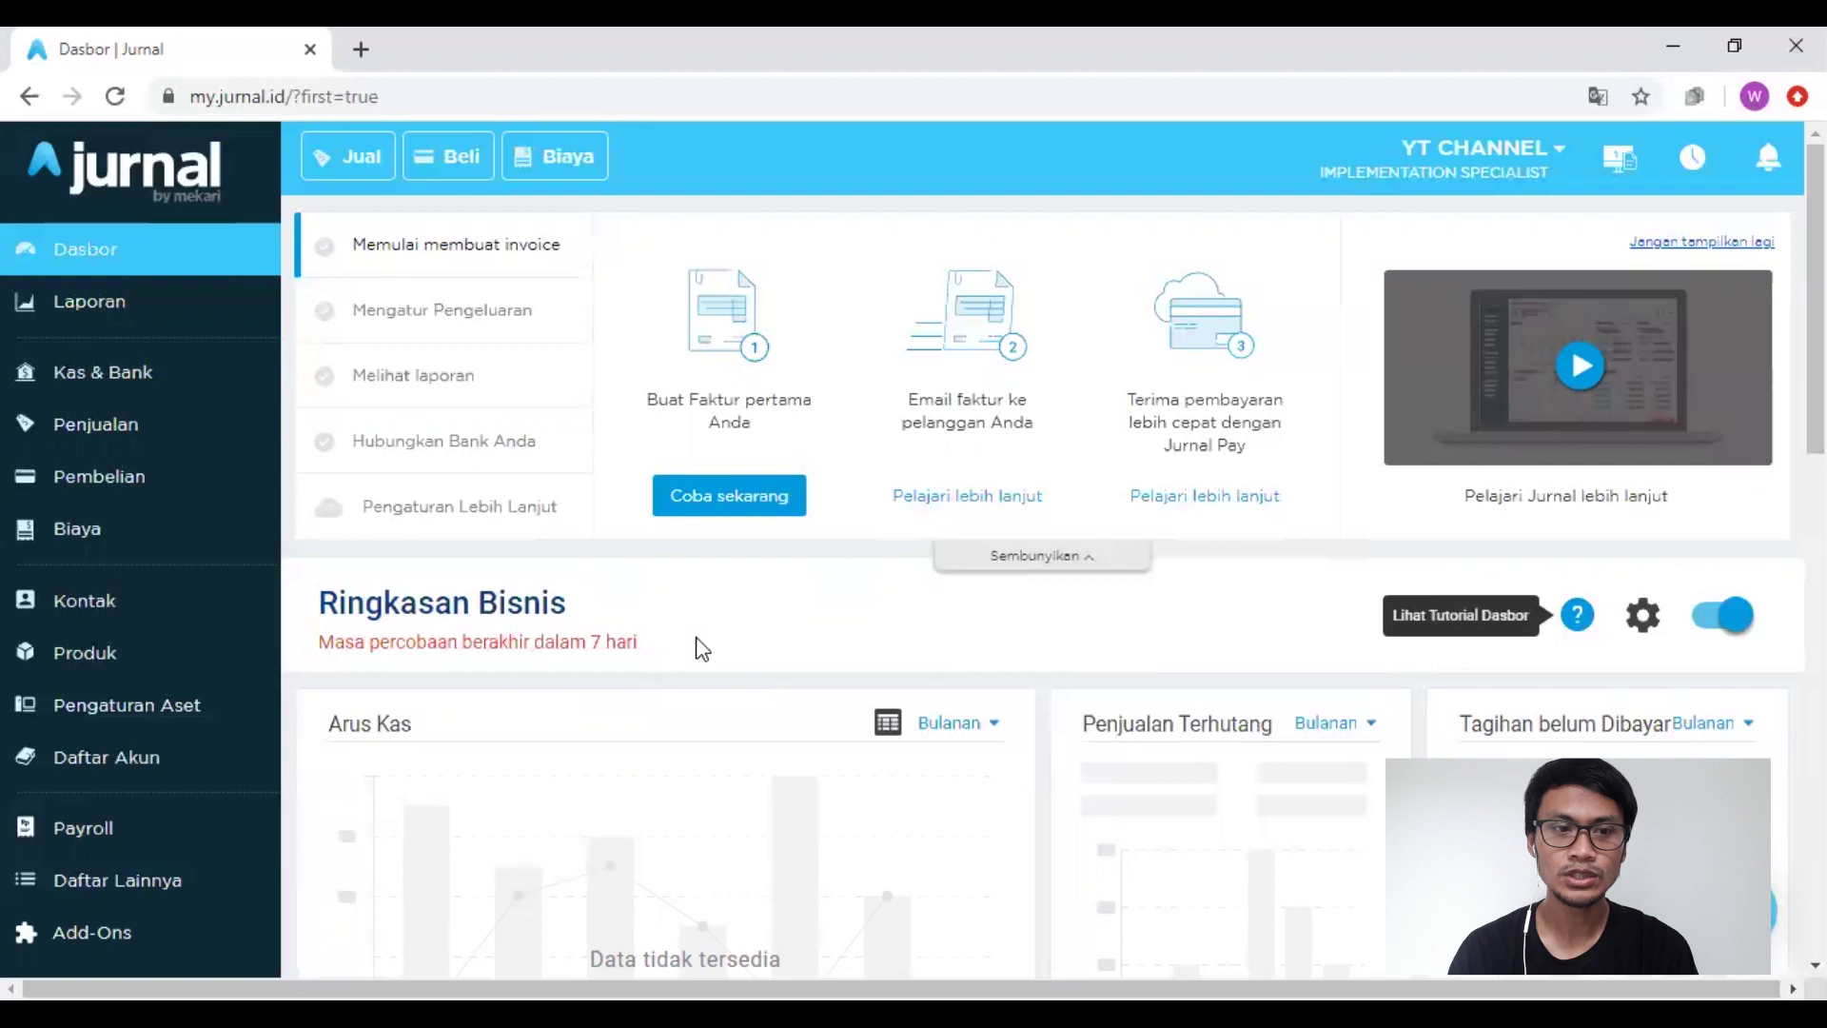
Step: Open the Kontak page, which shows the empty Pelanggan customer list
left_click(75, 621)
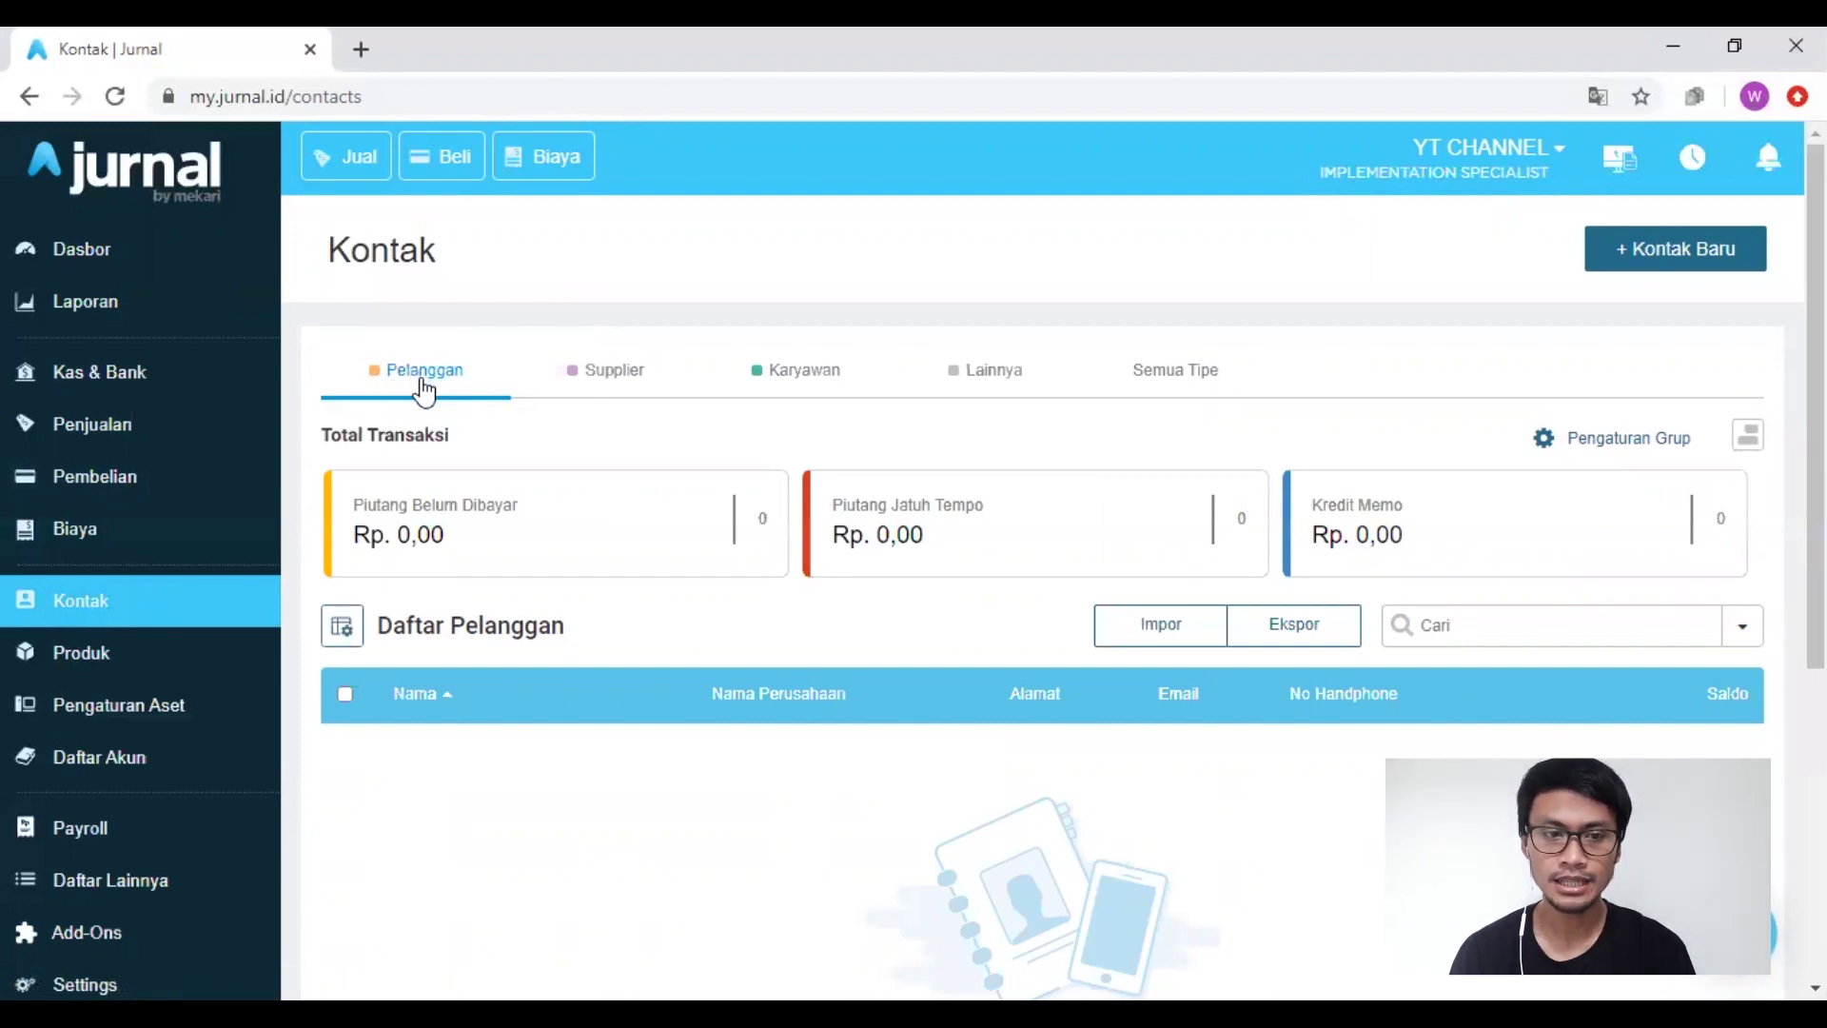
Step: Check the Supplier and Karyawan contact lists, then start a new contact with + Kontak Baru
left_click(607, 388)
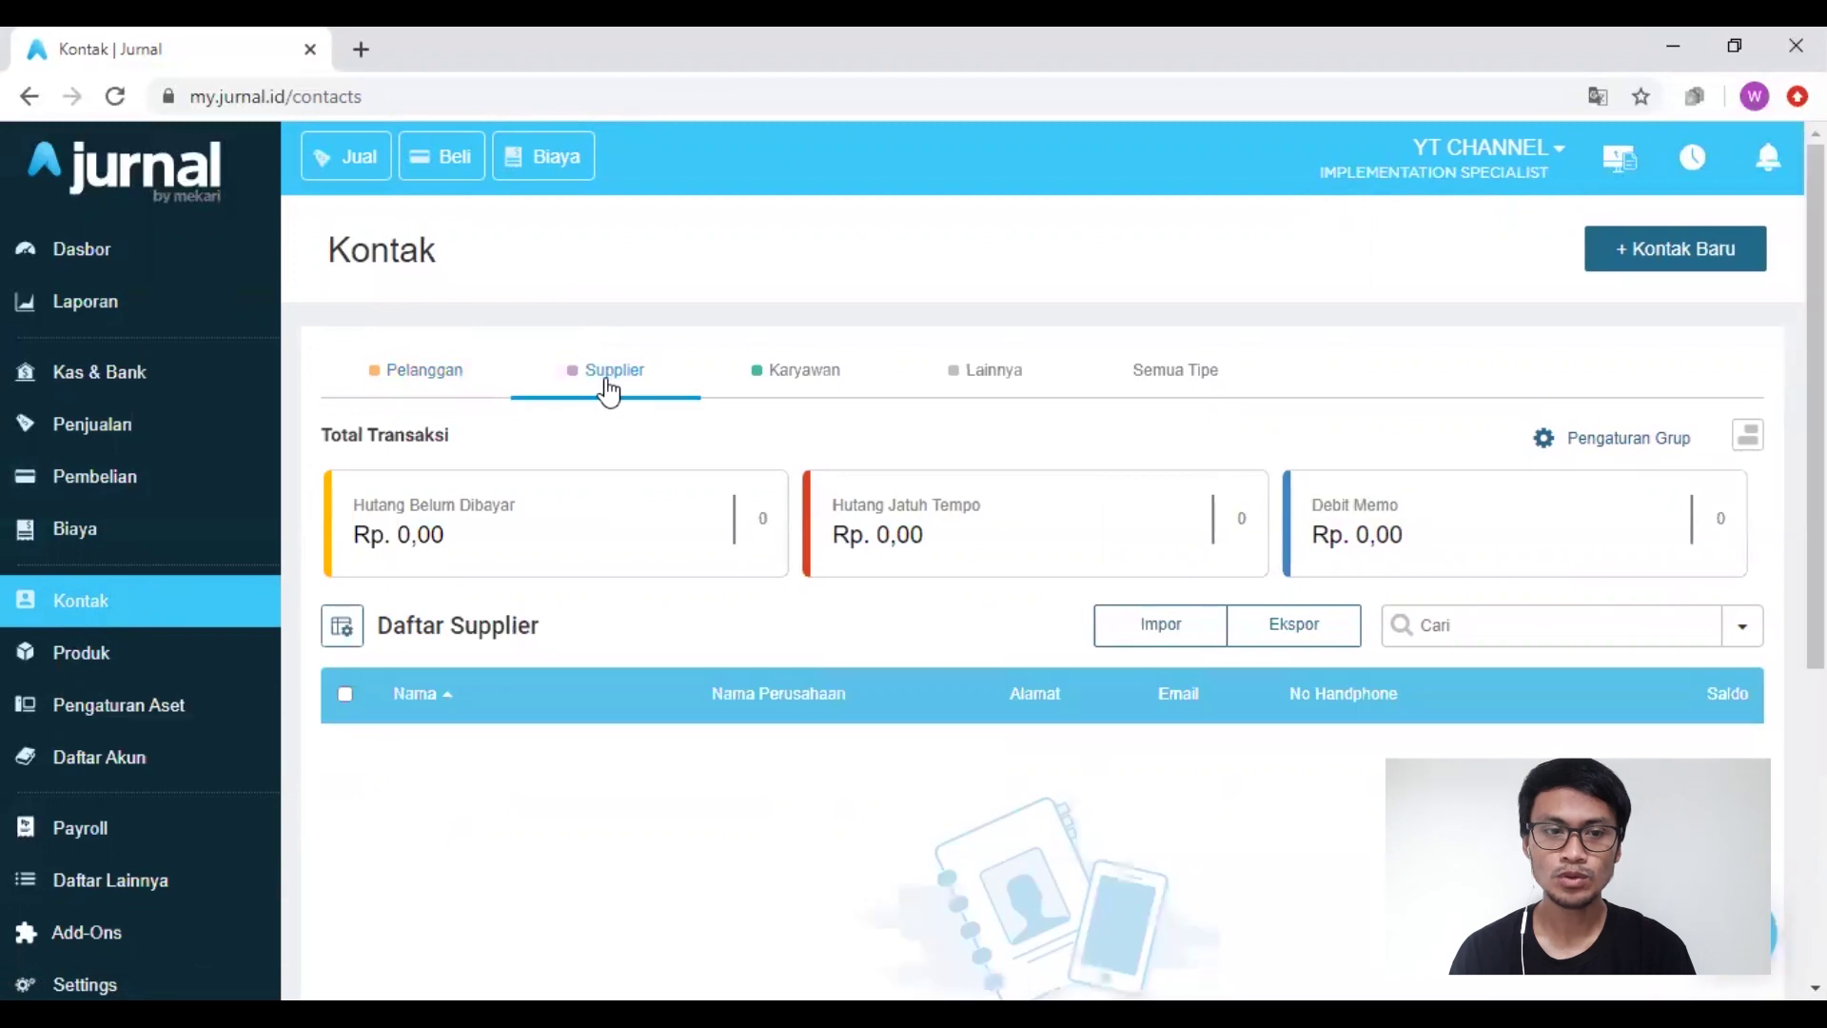
left_click(787, 382)
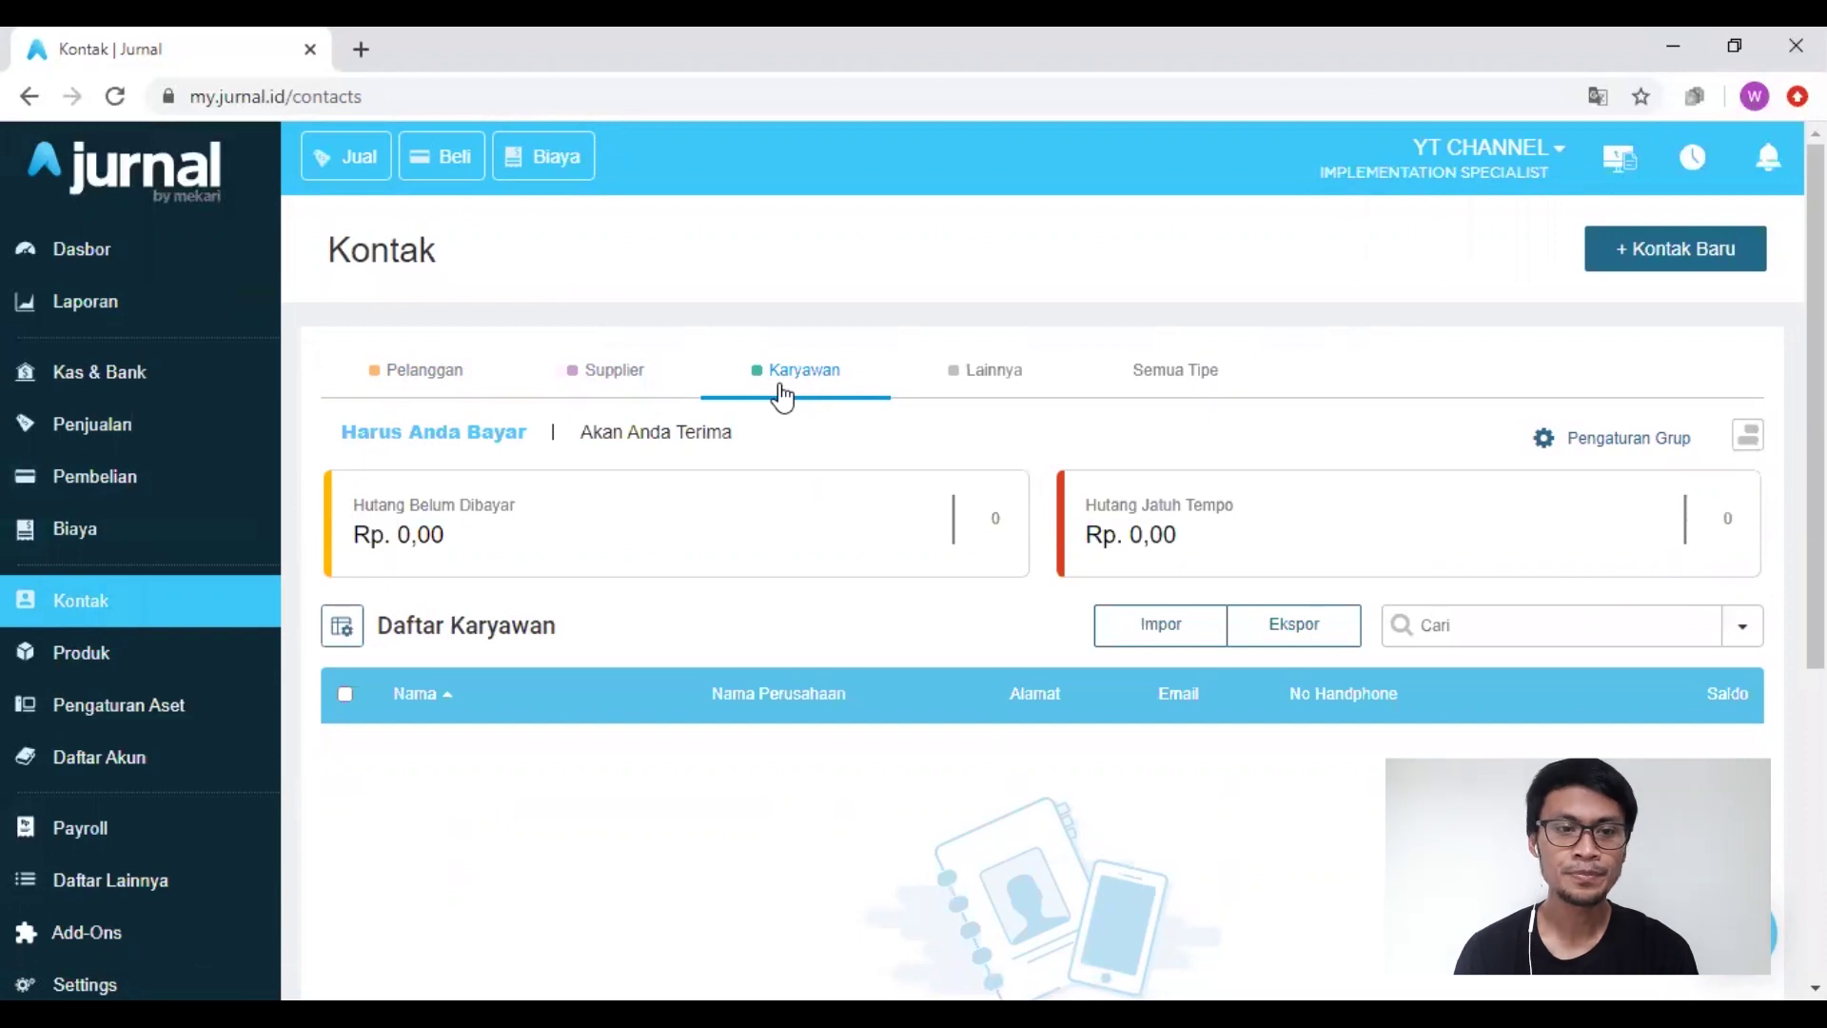
left_click(1691, 257)
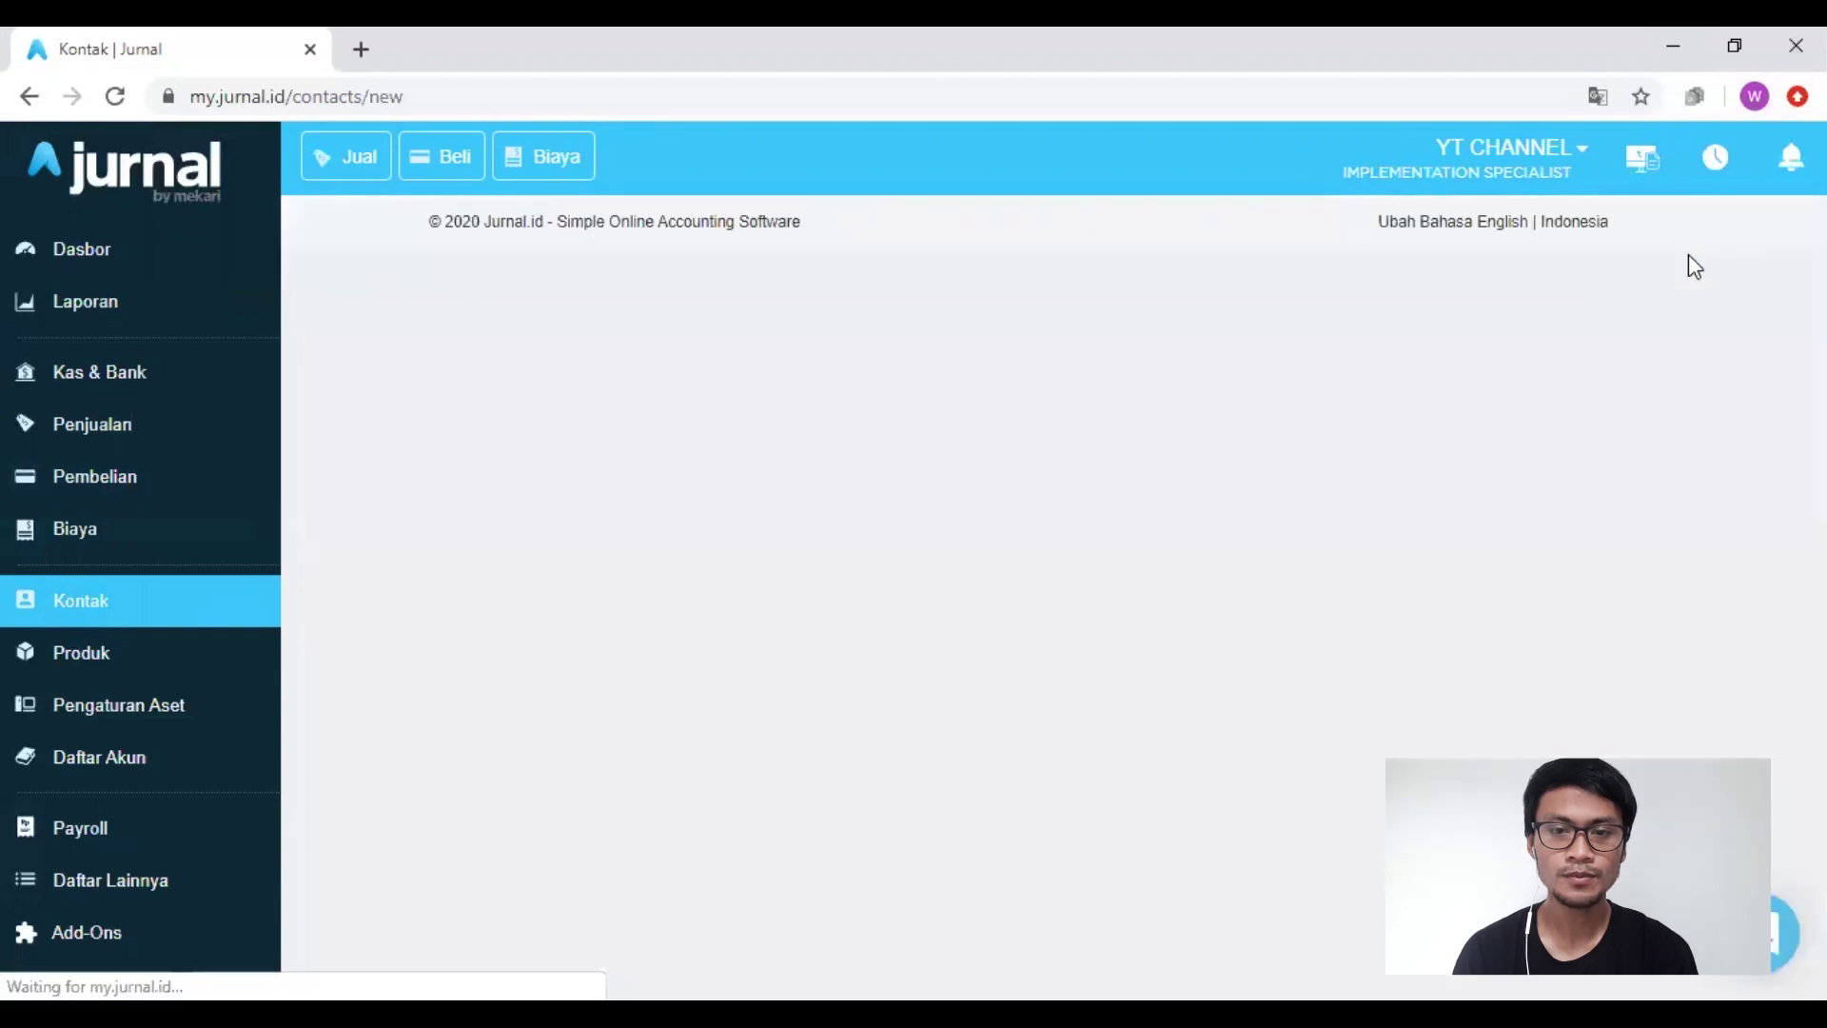
Step: Fill Nama Panggilan with the suggested employee name and mark the contact as Karyawan
left_click(763, 448)
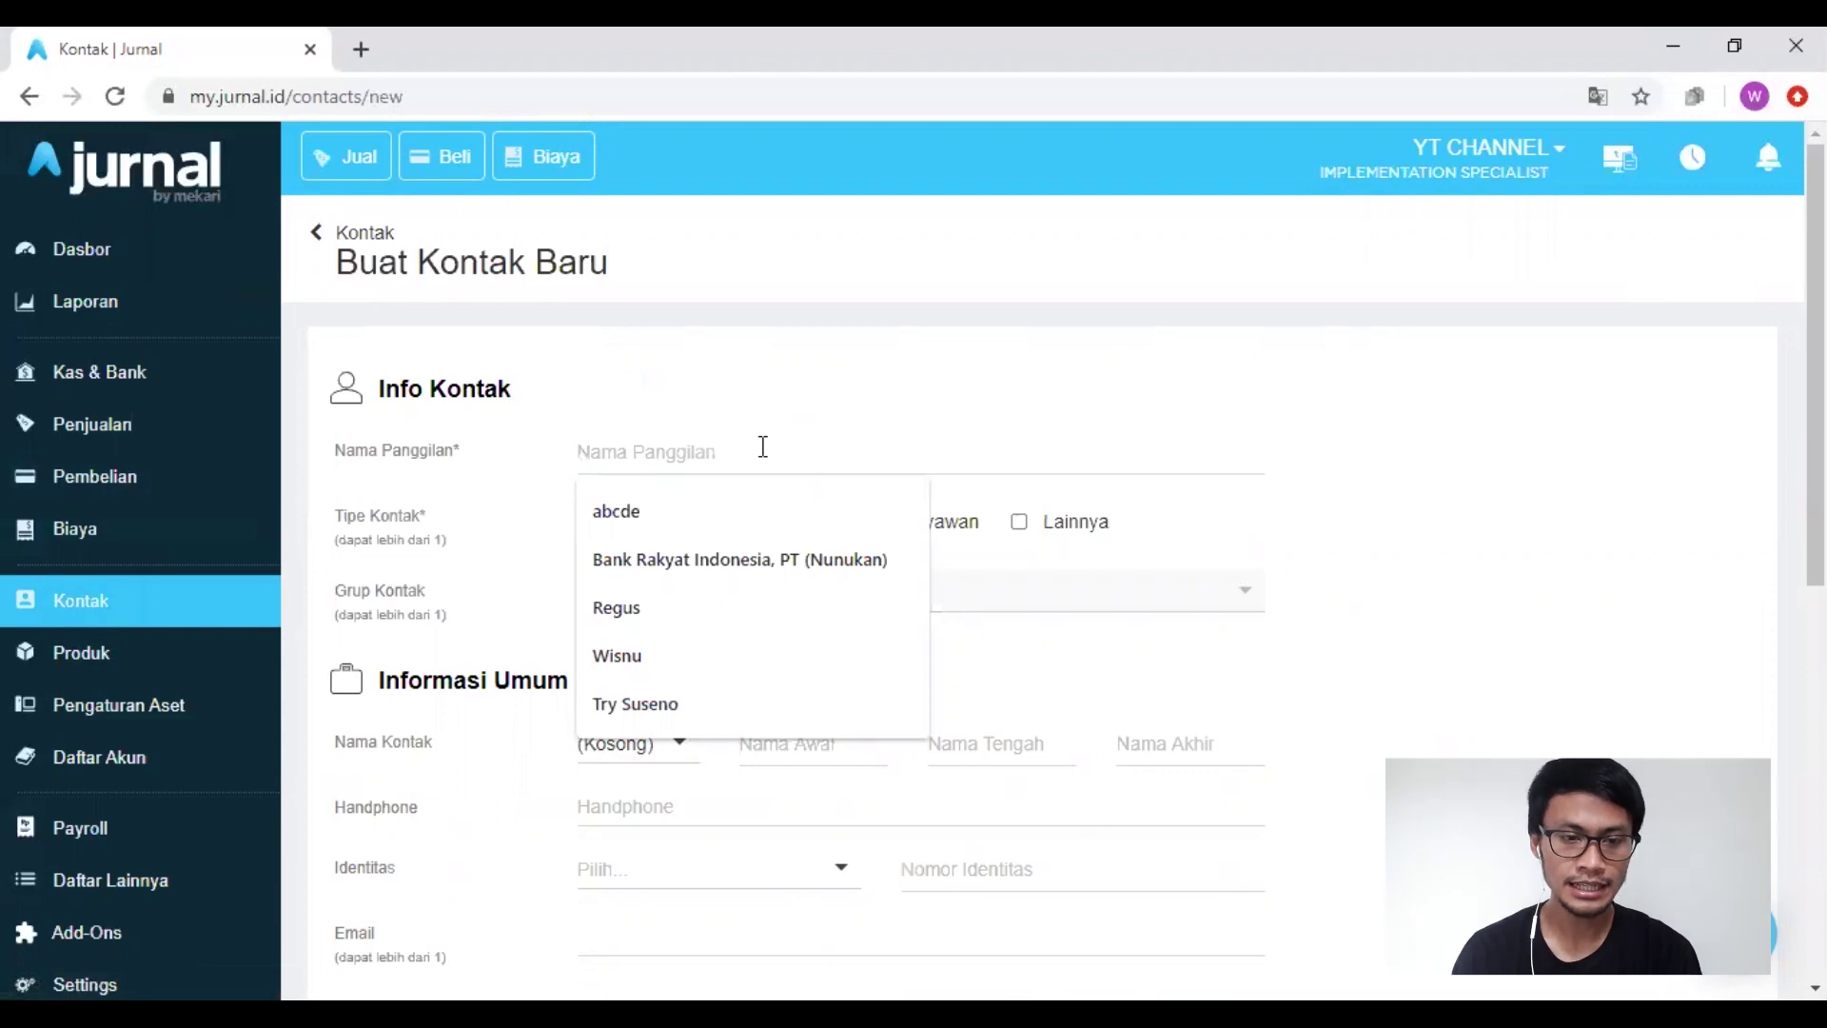
key("Down")
key("Down")
key("Down")
key("Down")
key("Down")
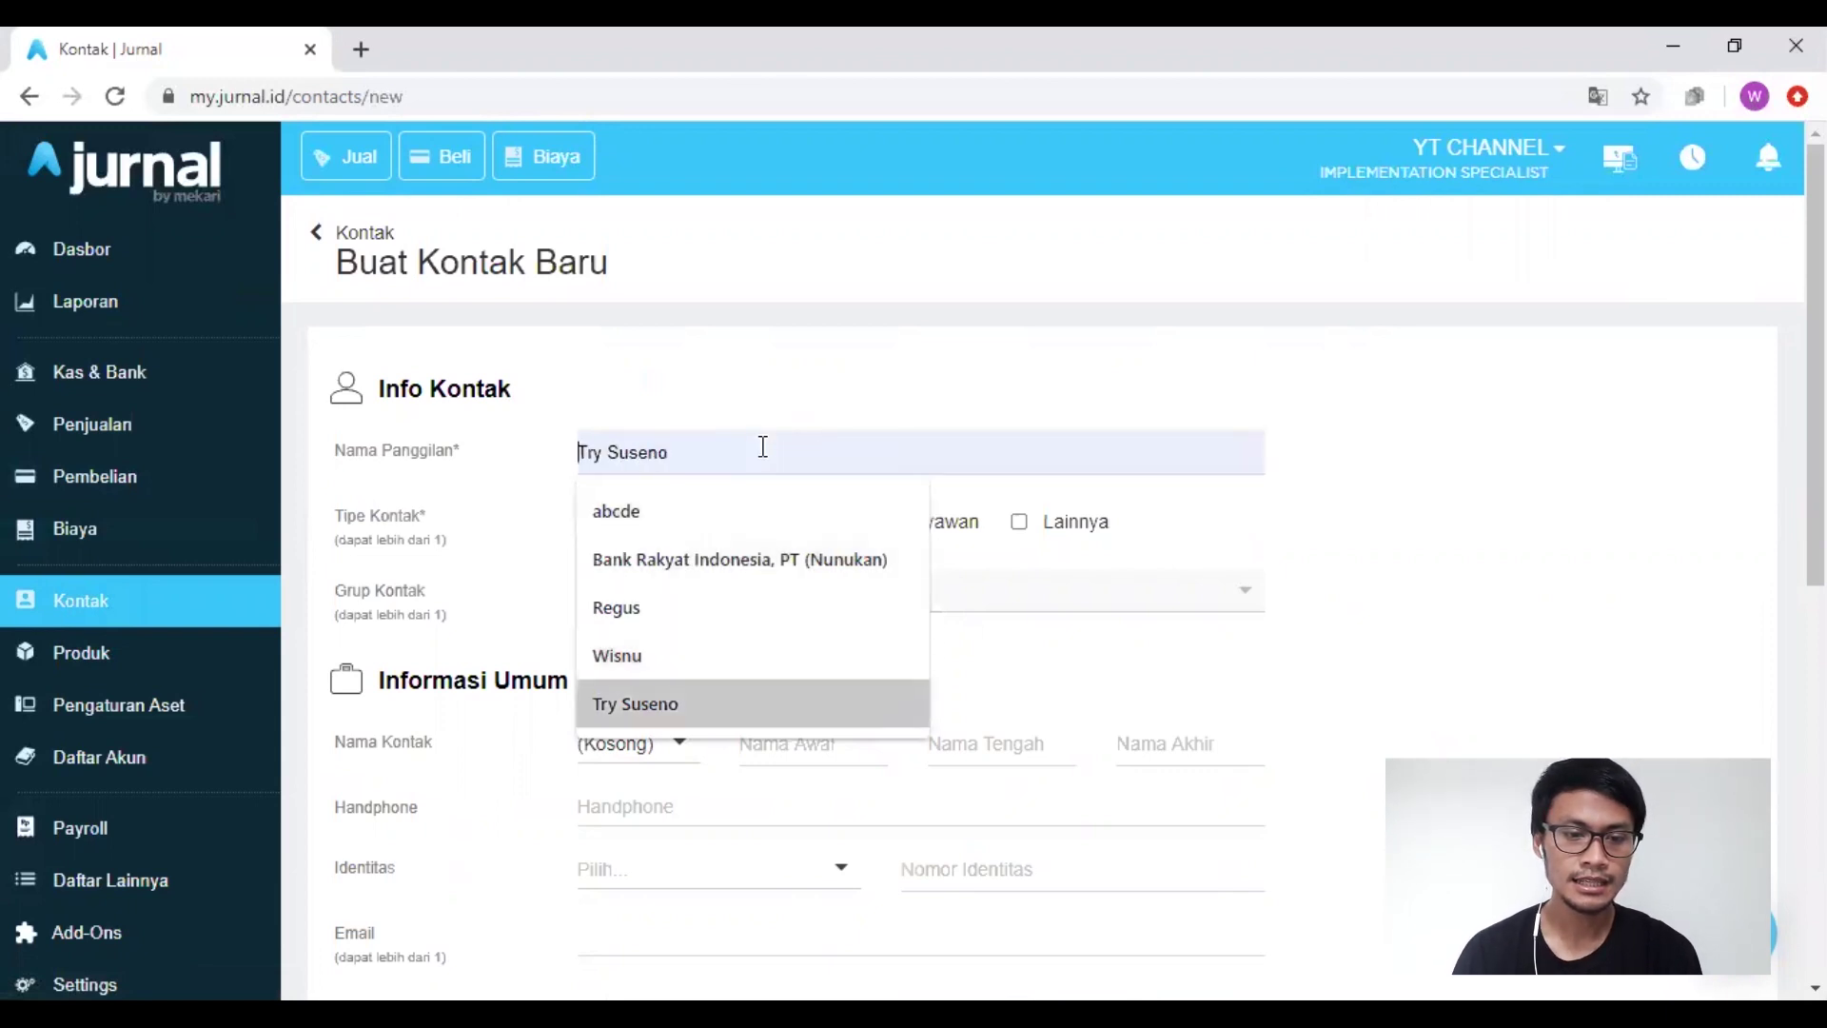
key("Return")
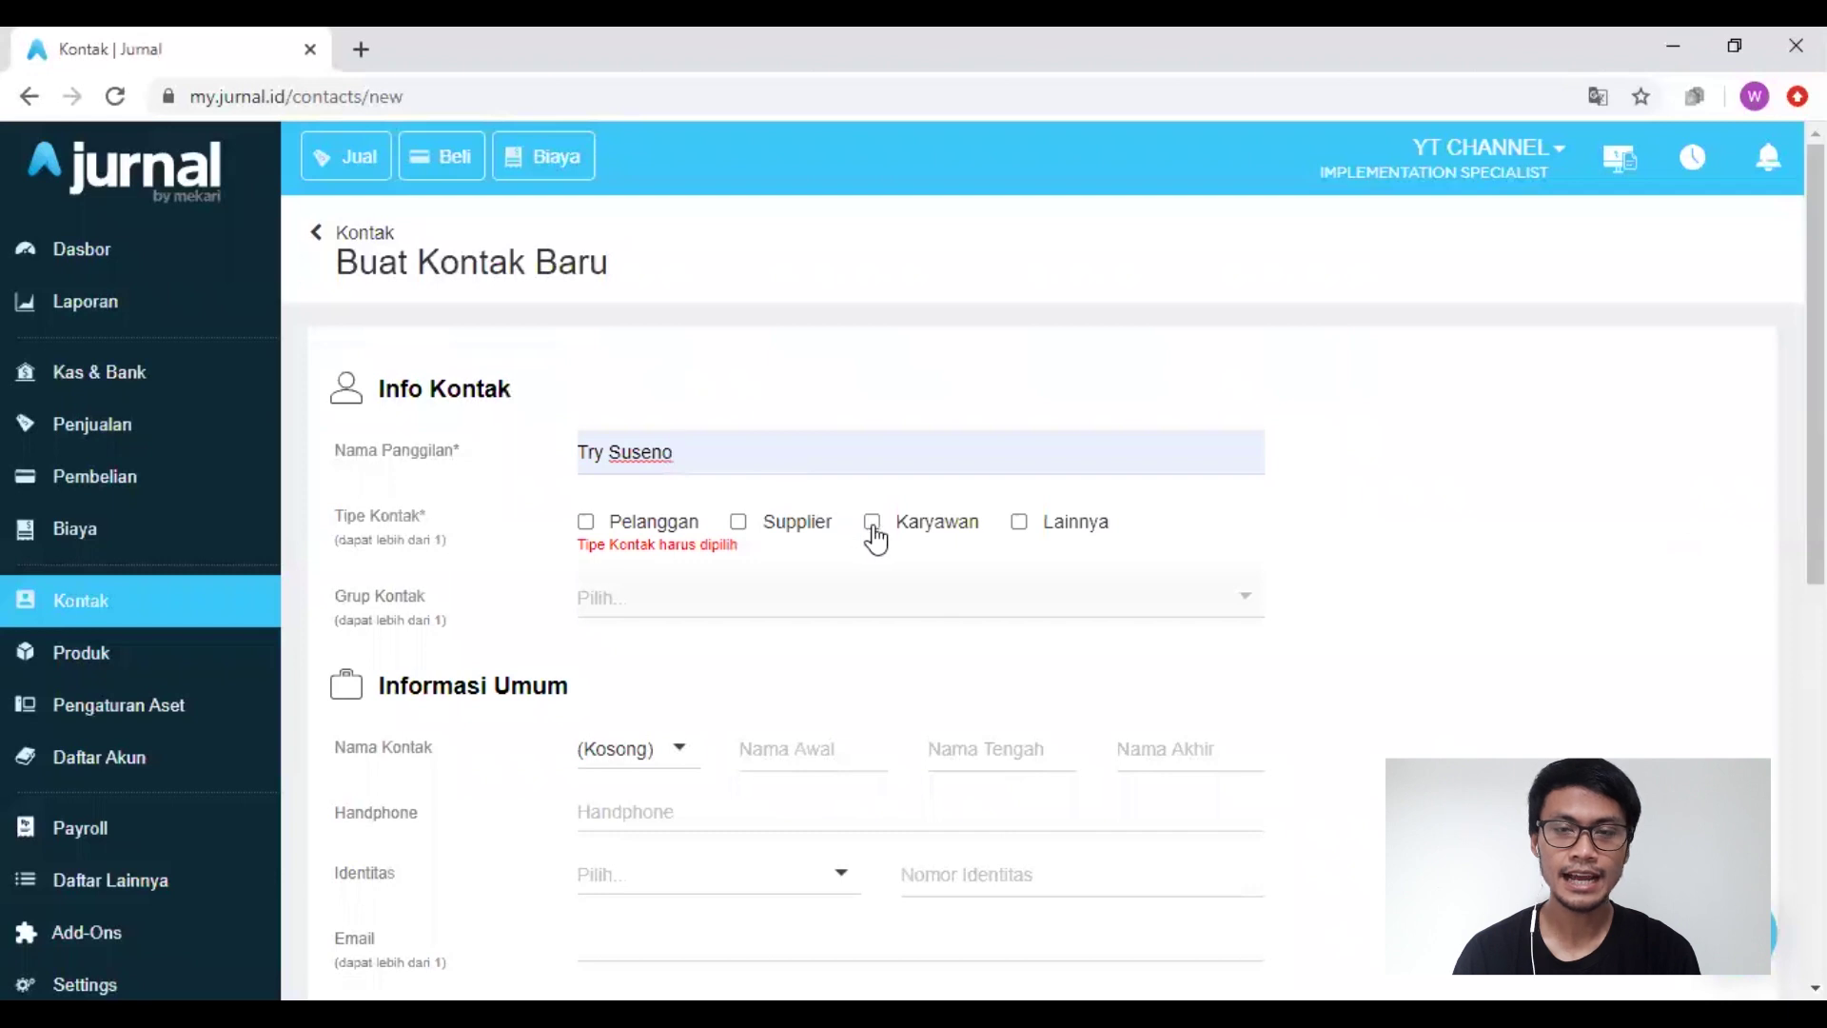
left_click(872, 525)
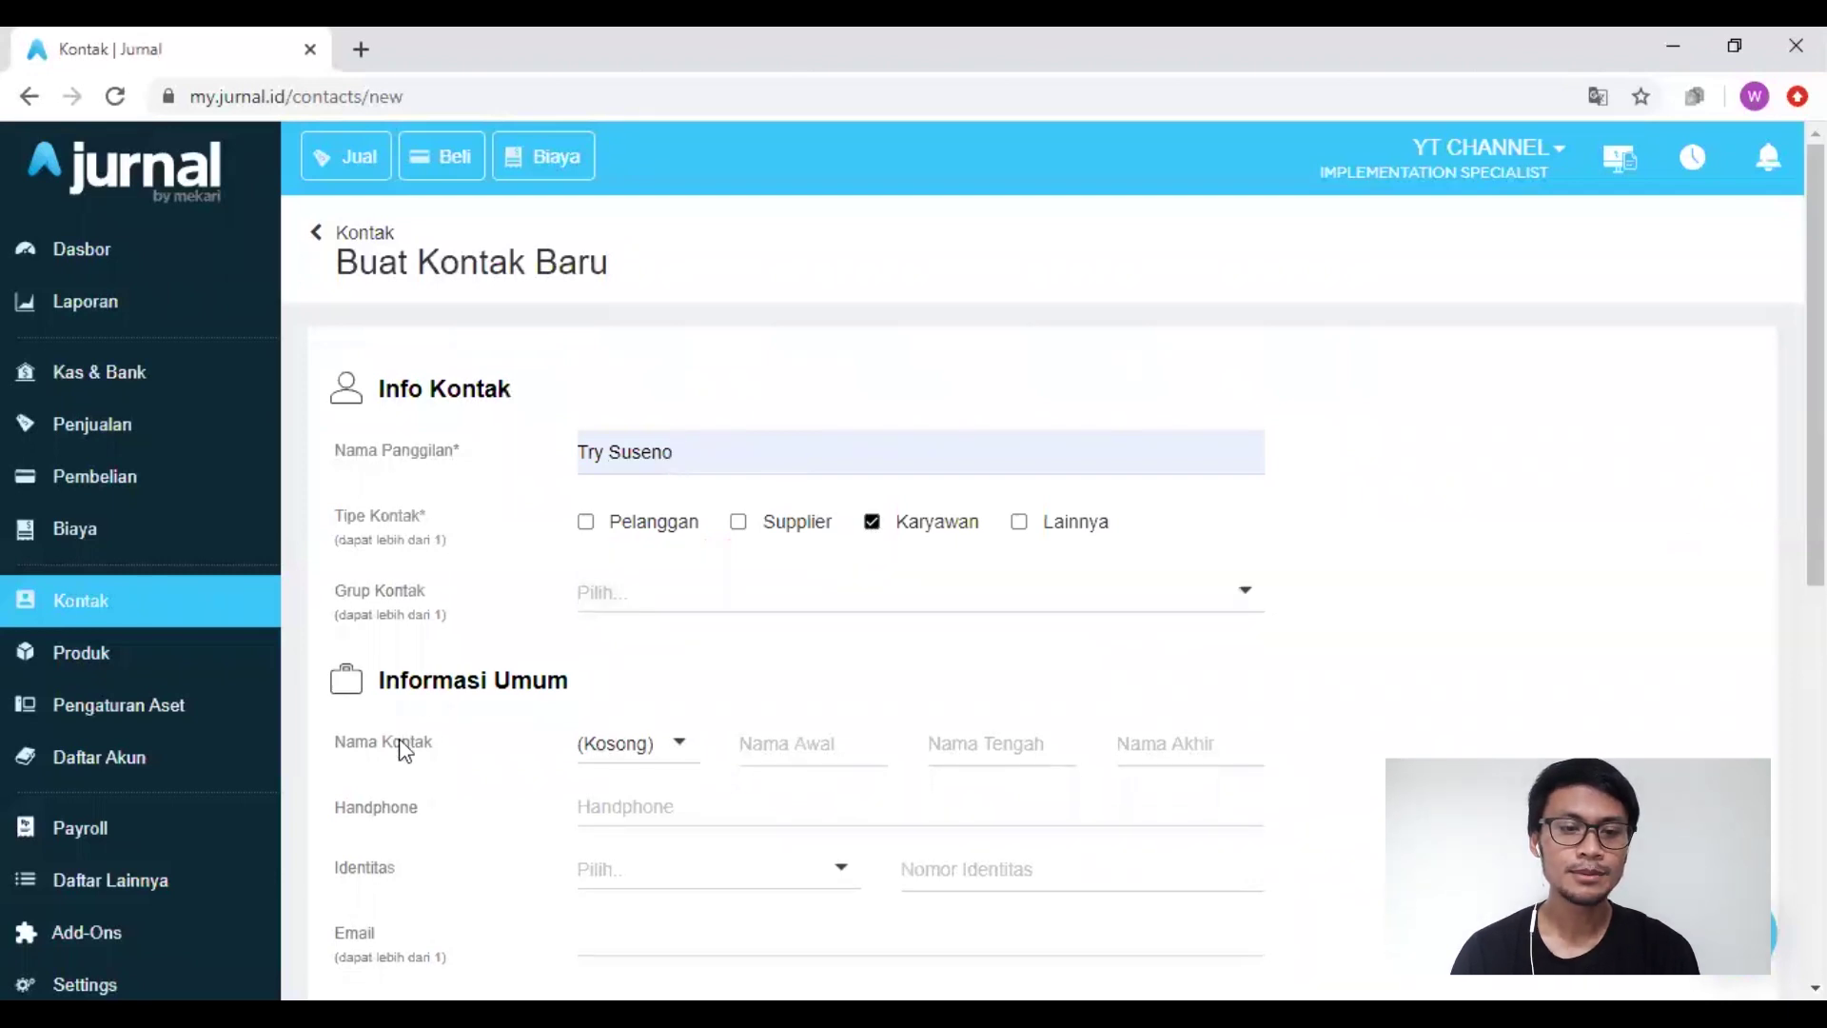
Step: Expand Pemetaan Akun, review the Akun Piutang options, then go to the Daftar Akun chart of accounts
scroll(405, 749, "down", 5)
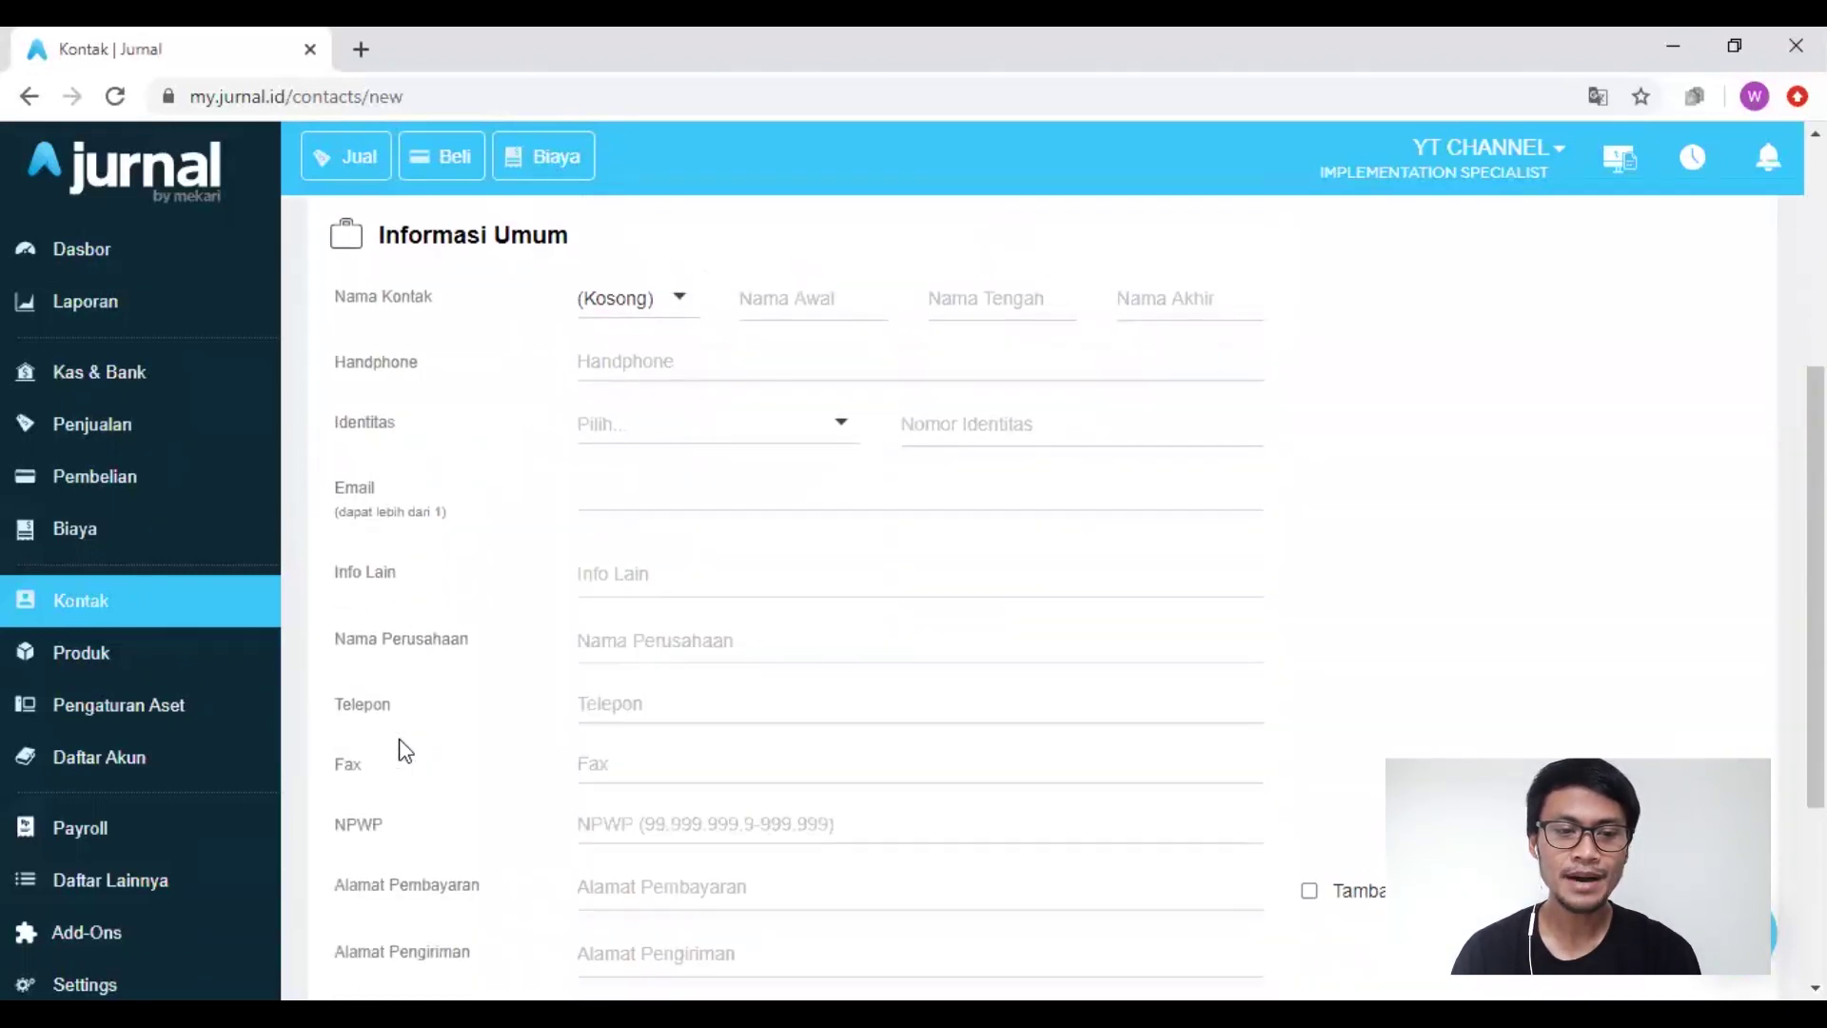
scroll(405, 749, "down", 3)
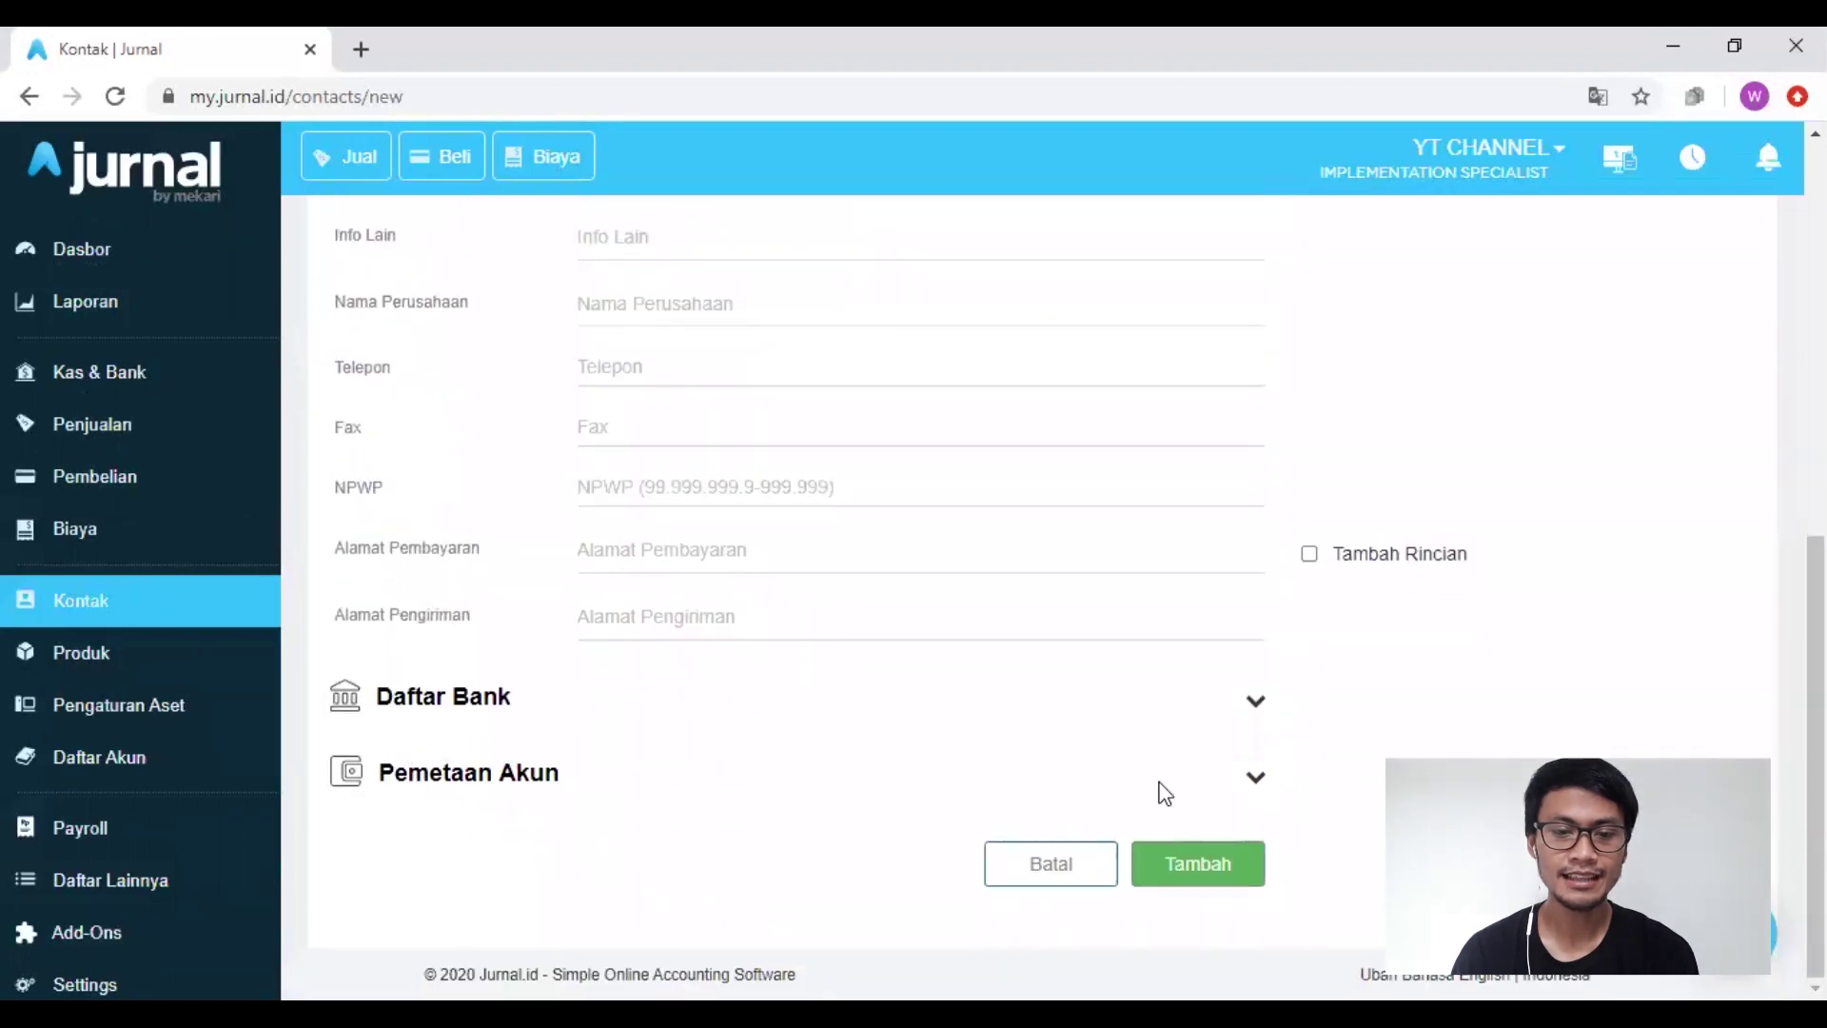
left_click(1254, 778)
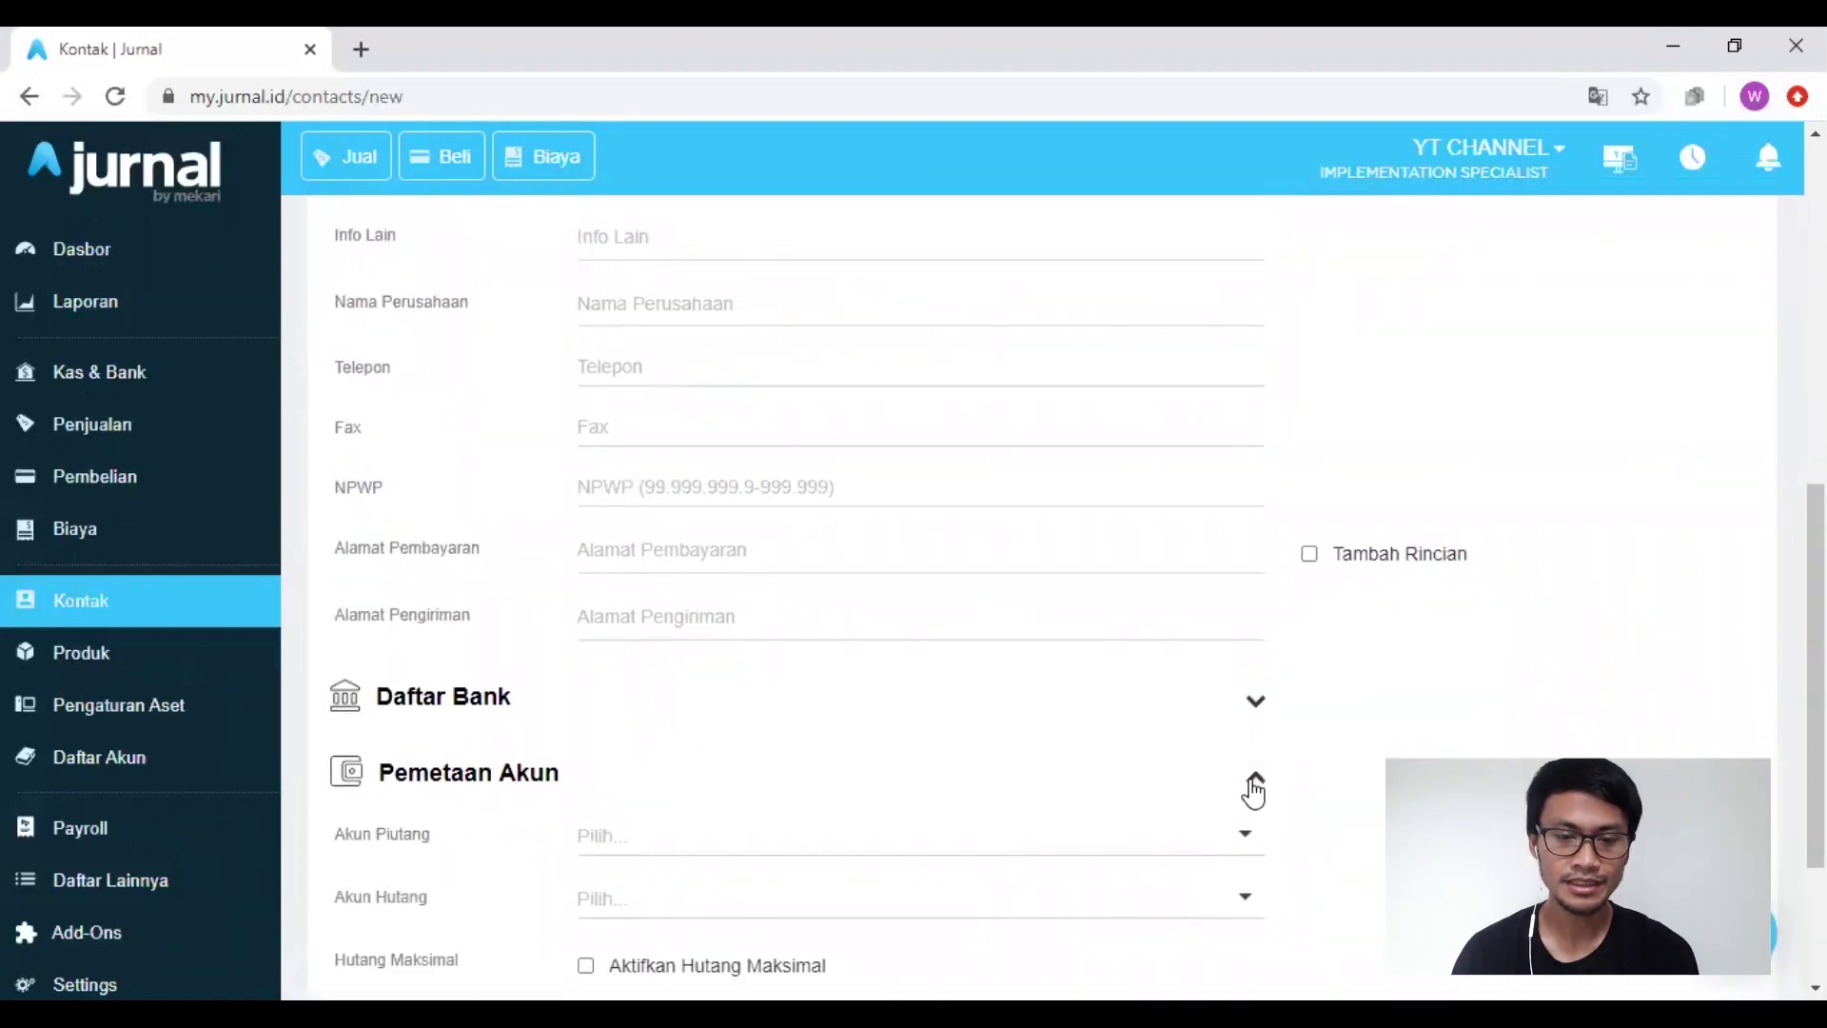
scroll(1330, 792, "down", 2)
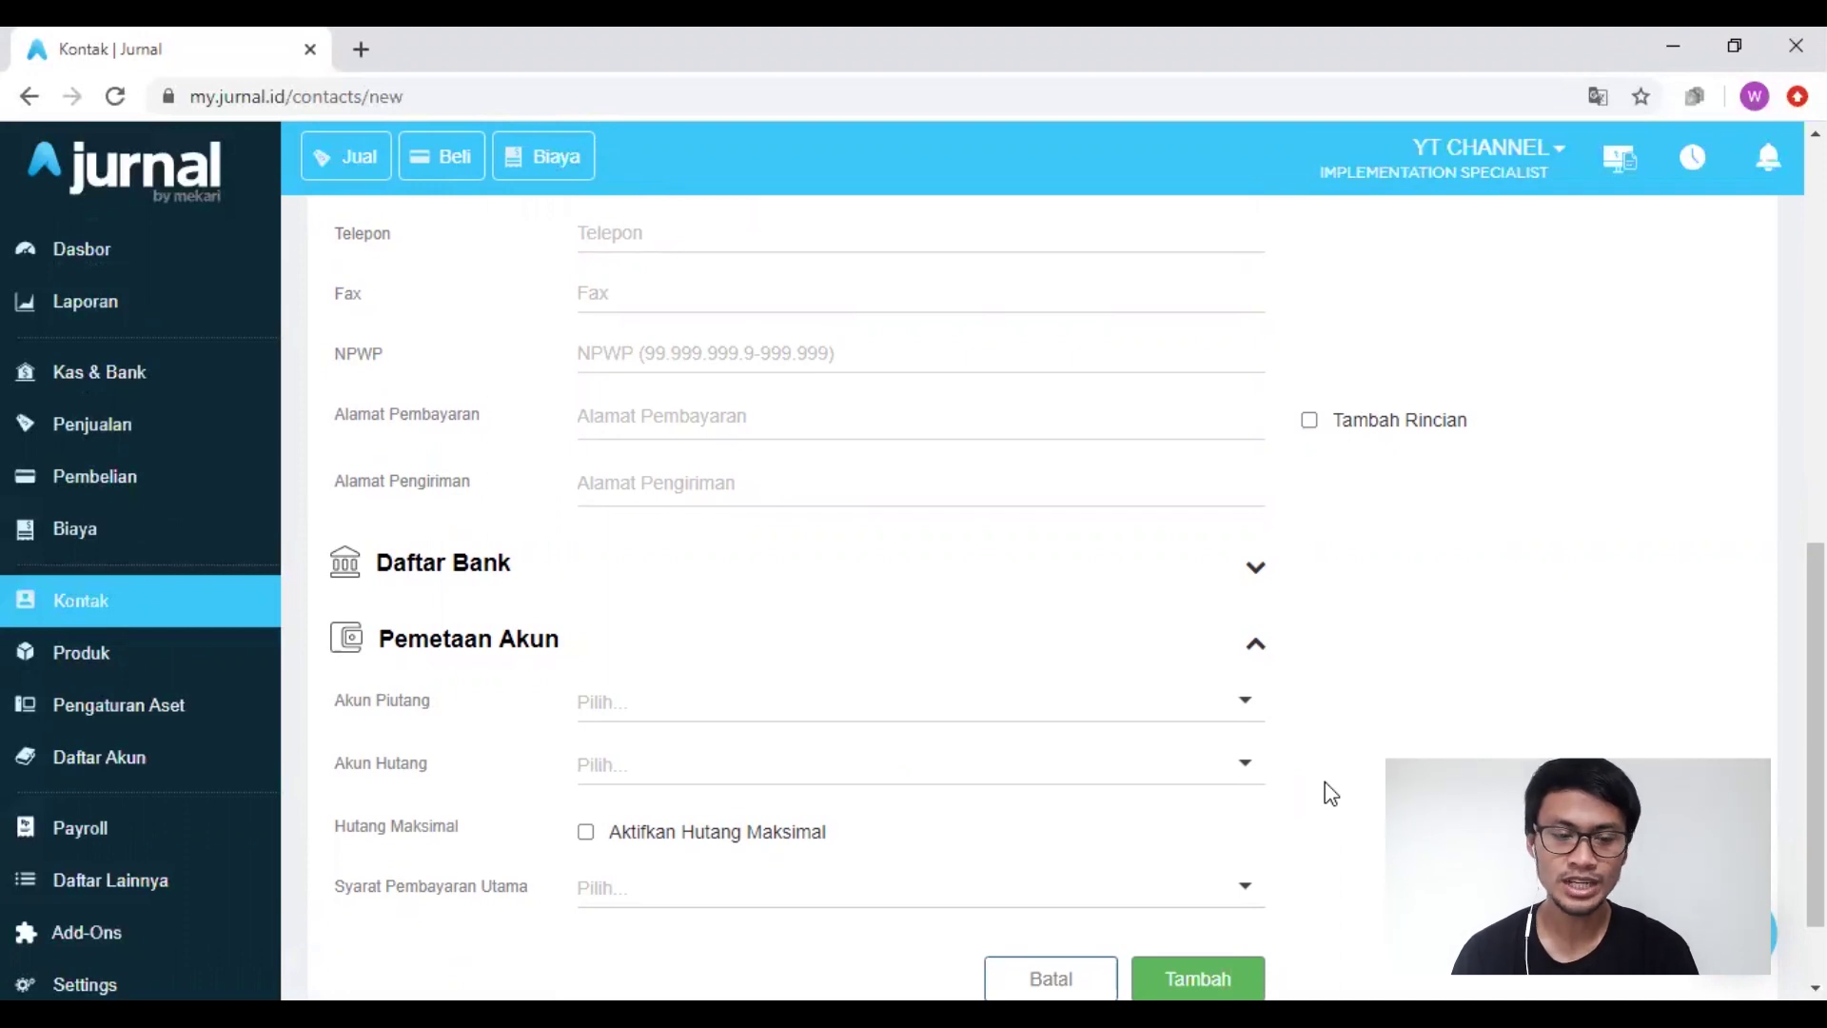
left_click(1248, 712)
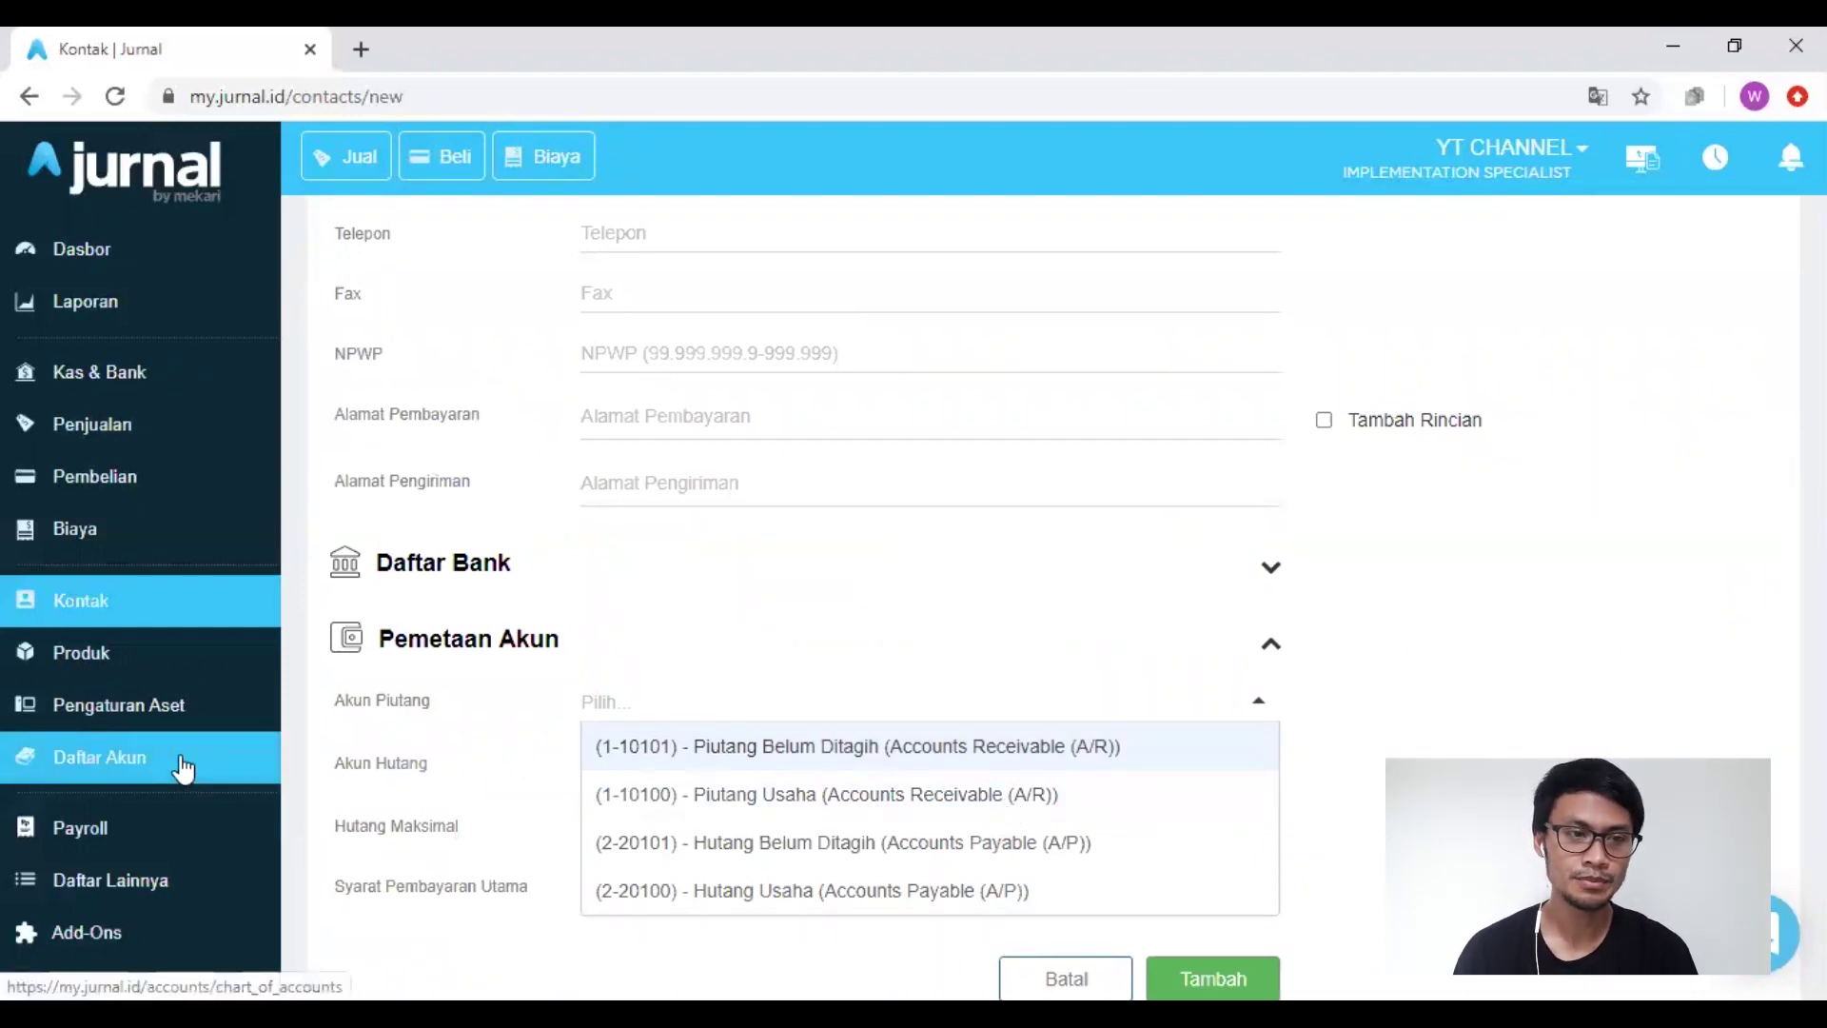
left_click(184, 769)
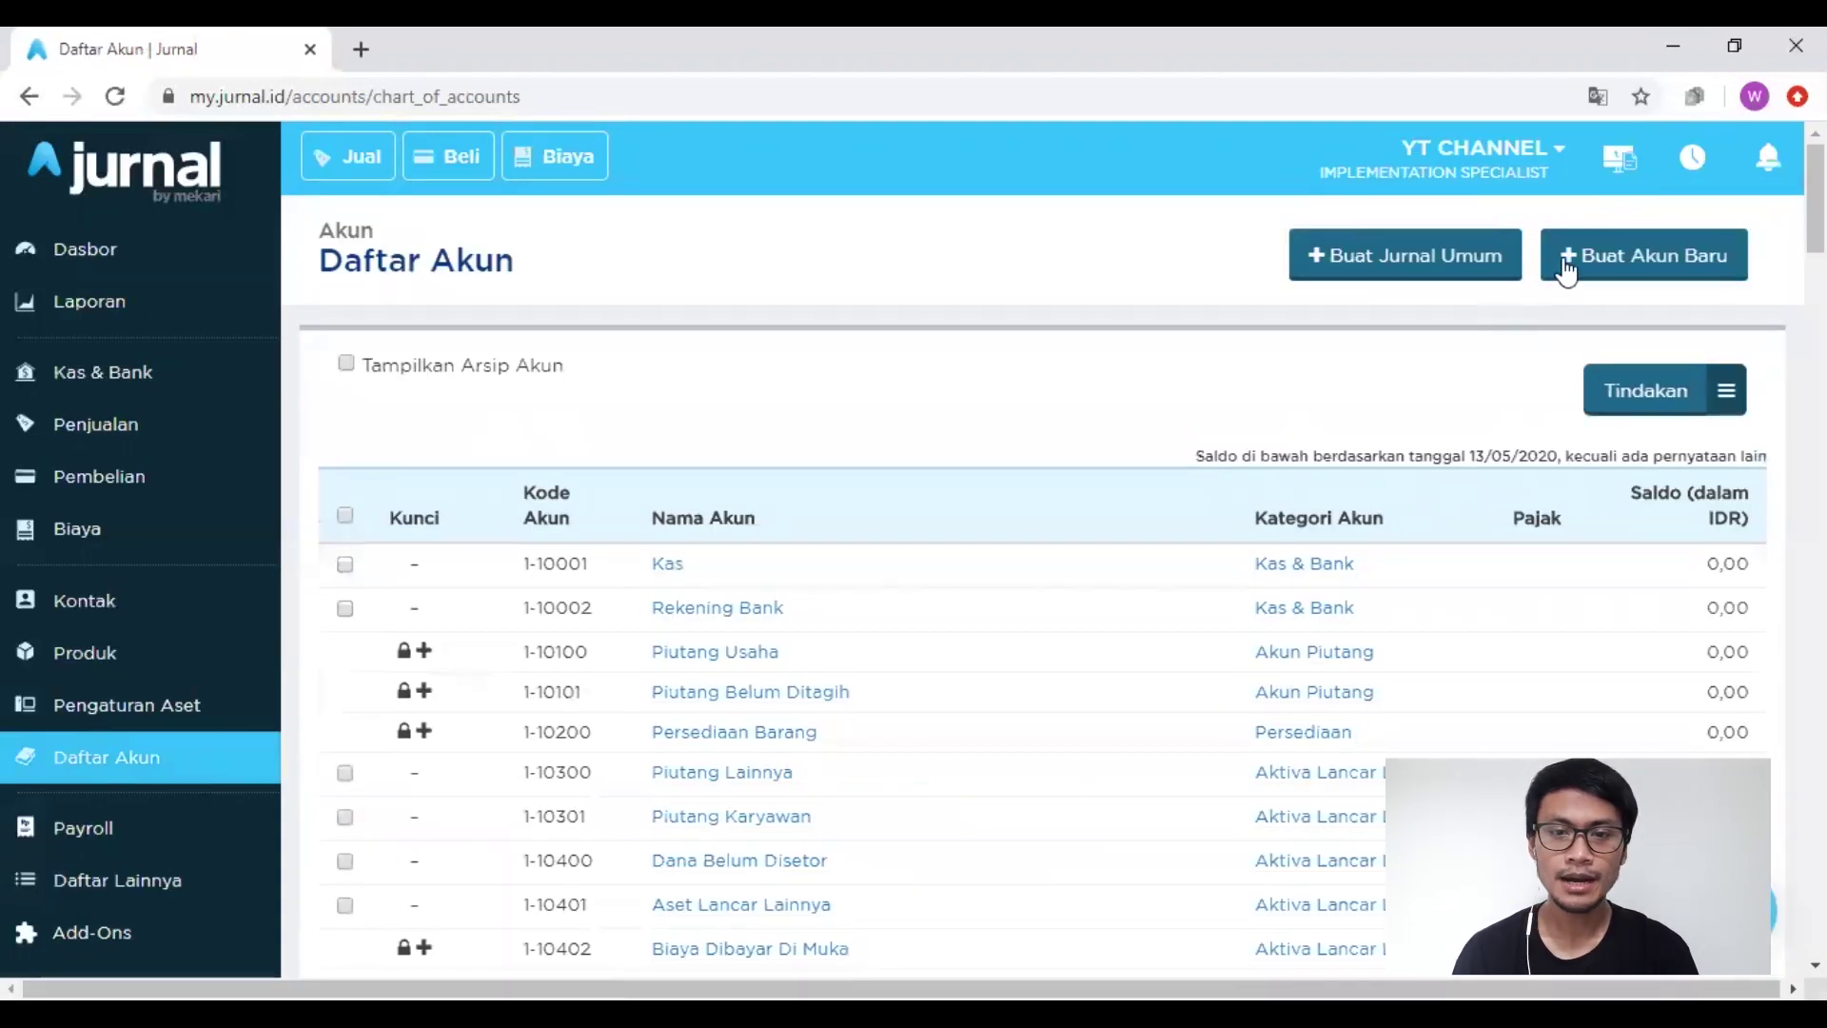
Step: Create account 'Cash Advance', number 1-10102, in the Akun Piutang category
left_click(1589, 271)
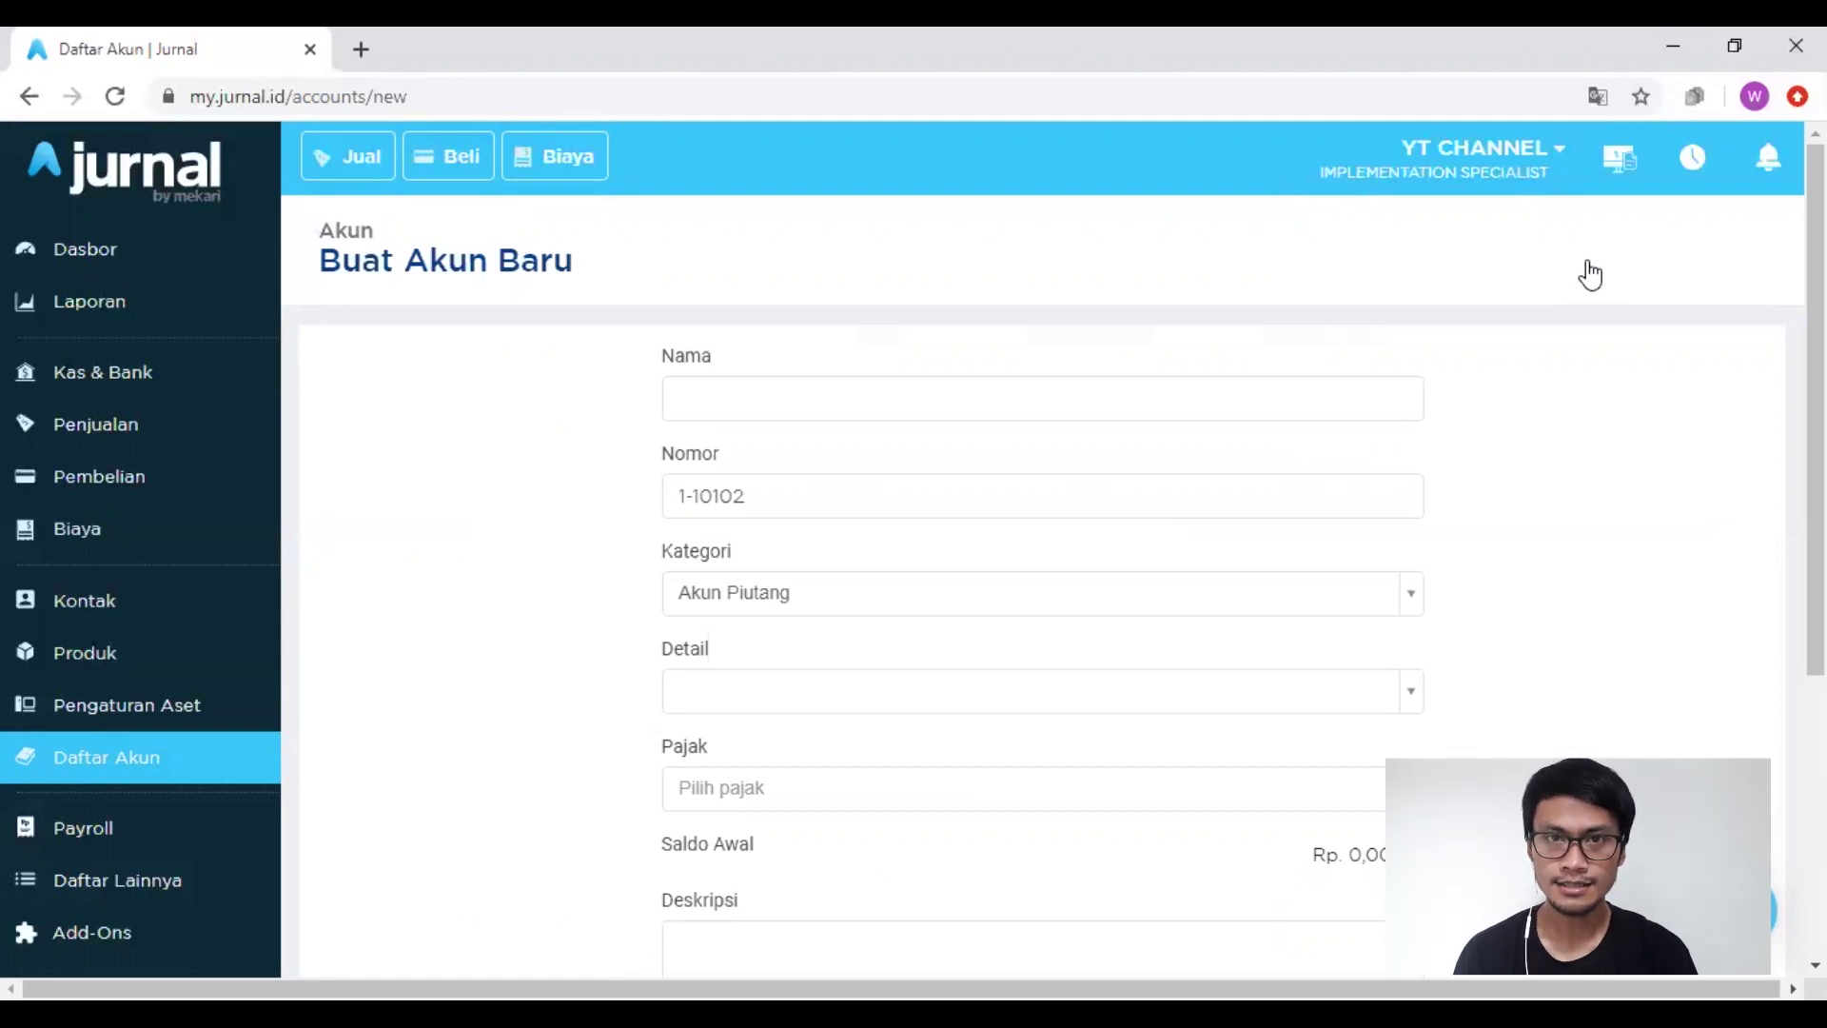
left_click(892, 401)
type("C")
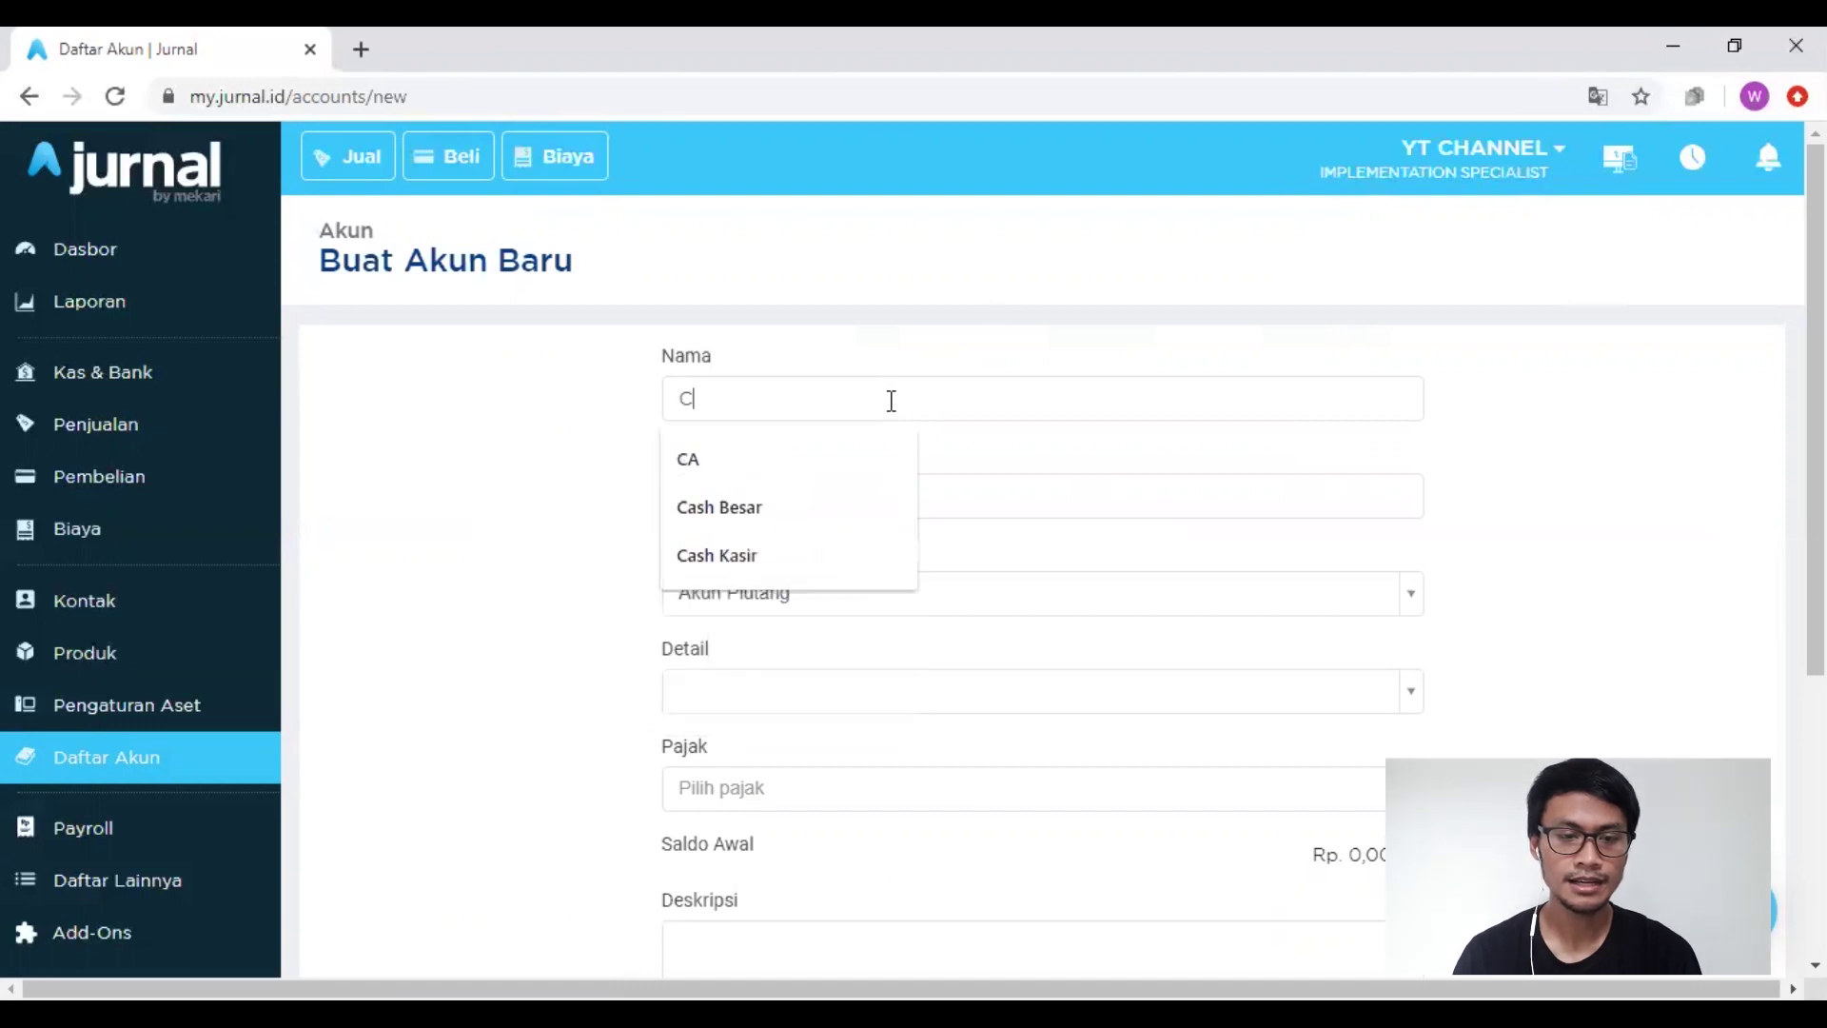
type("ash A")
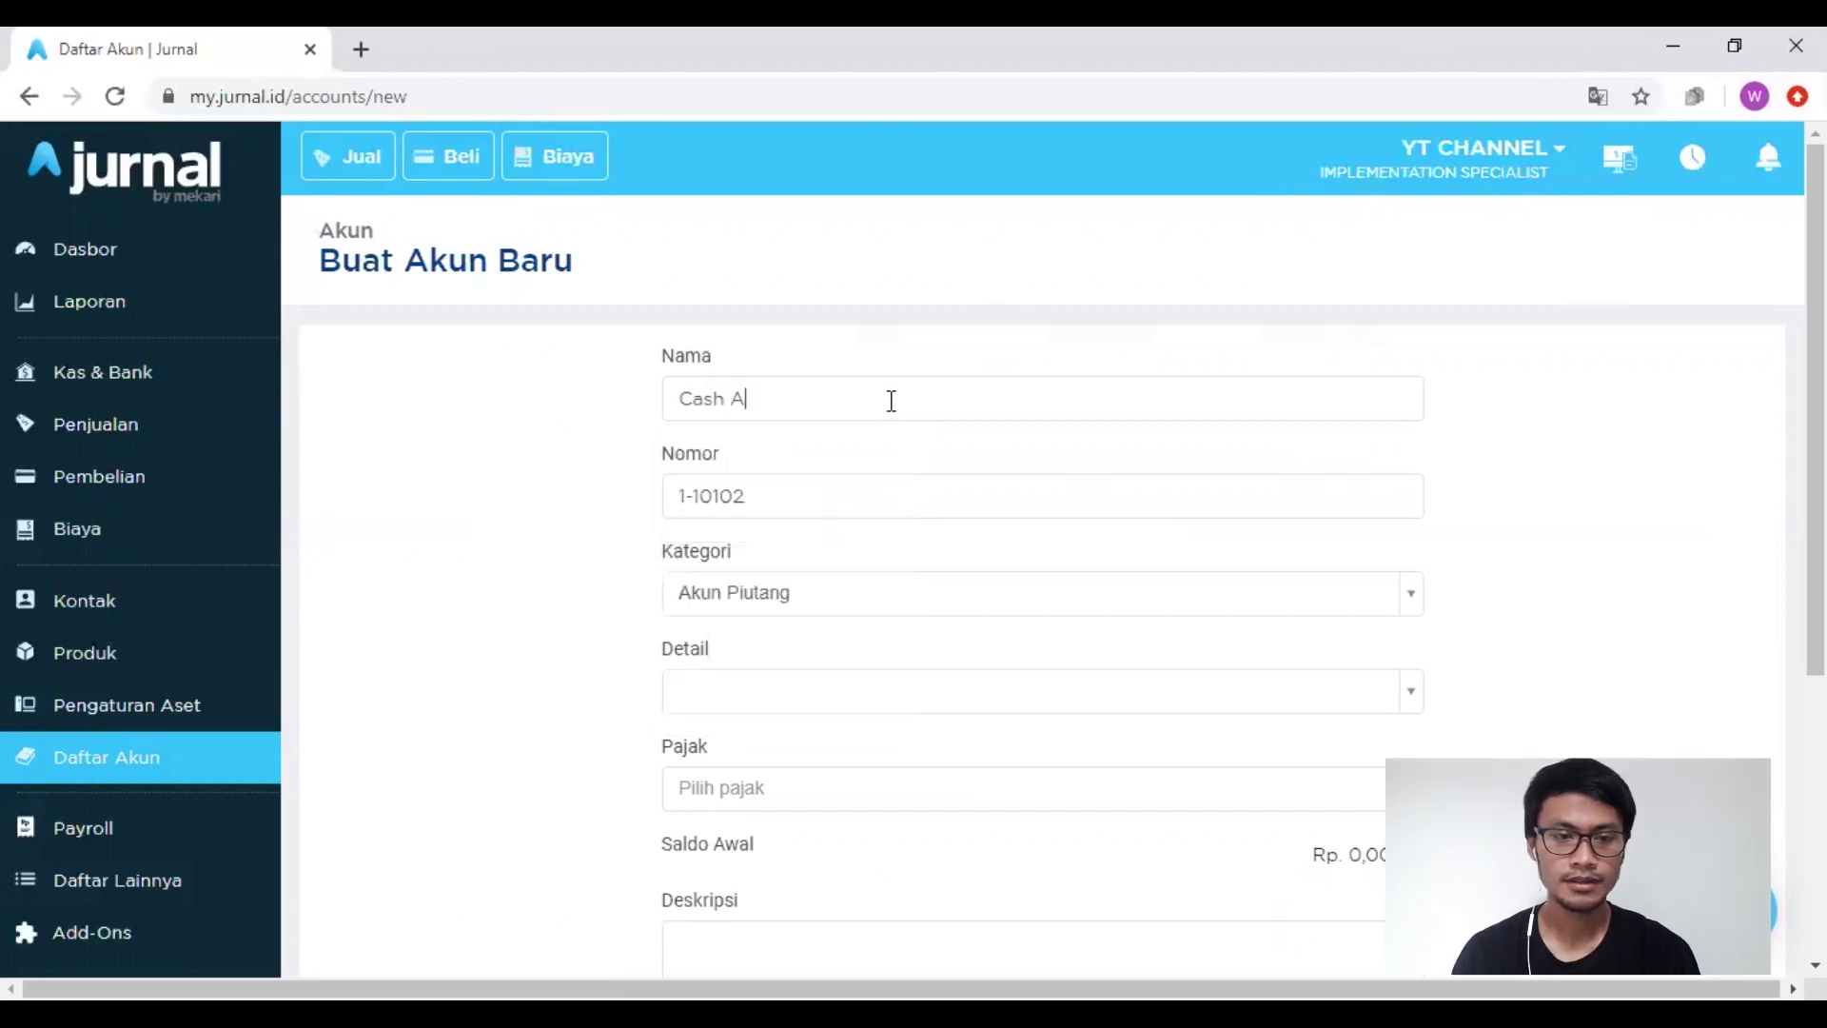
type("dvance")
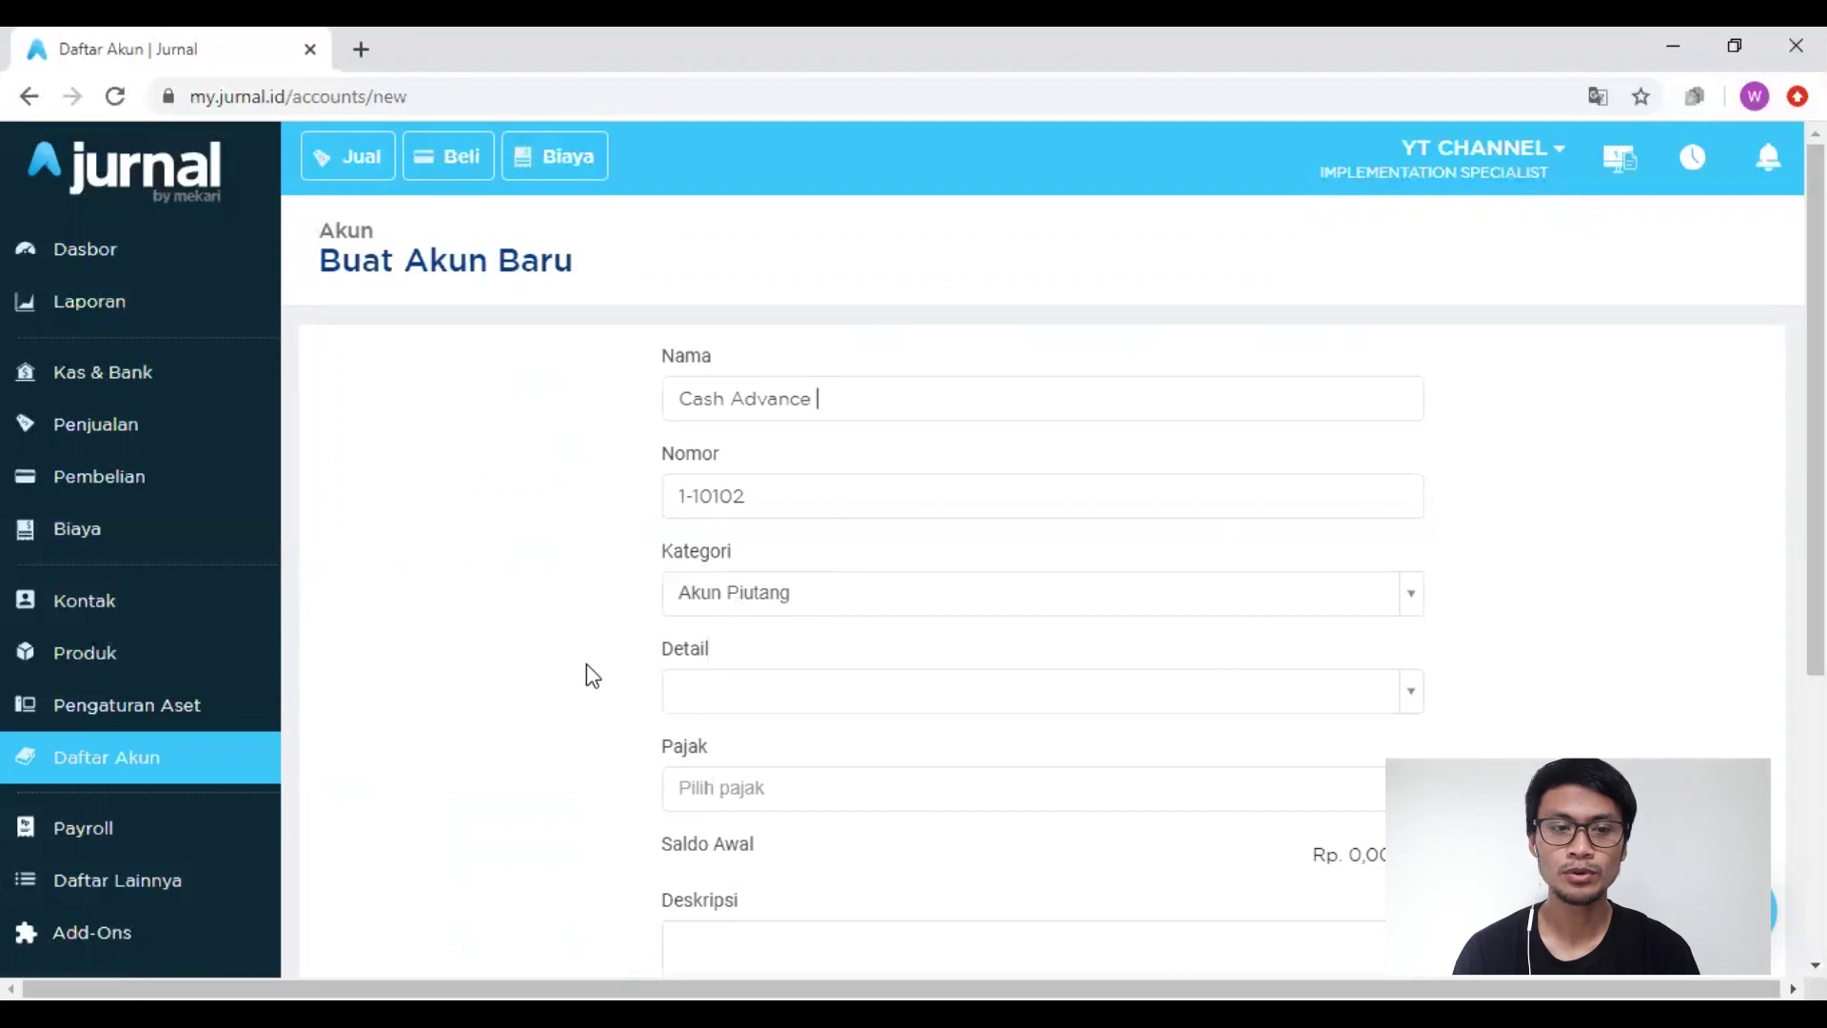
scroll(586, 664, "down", 5)
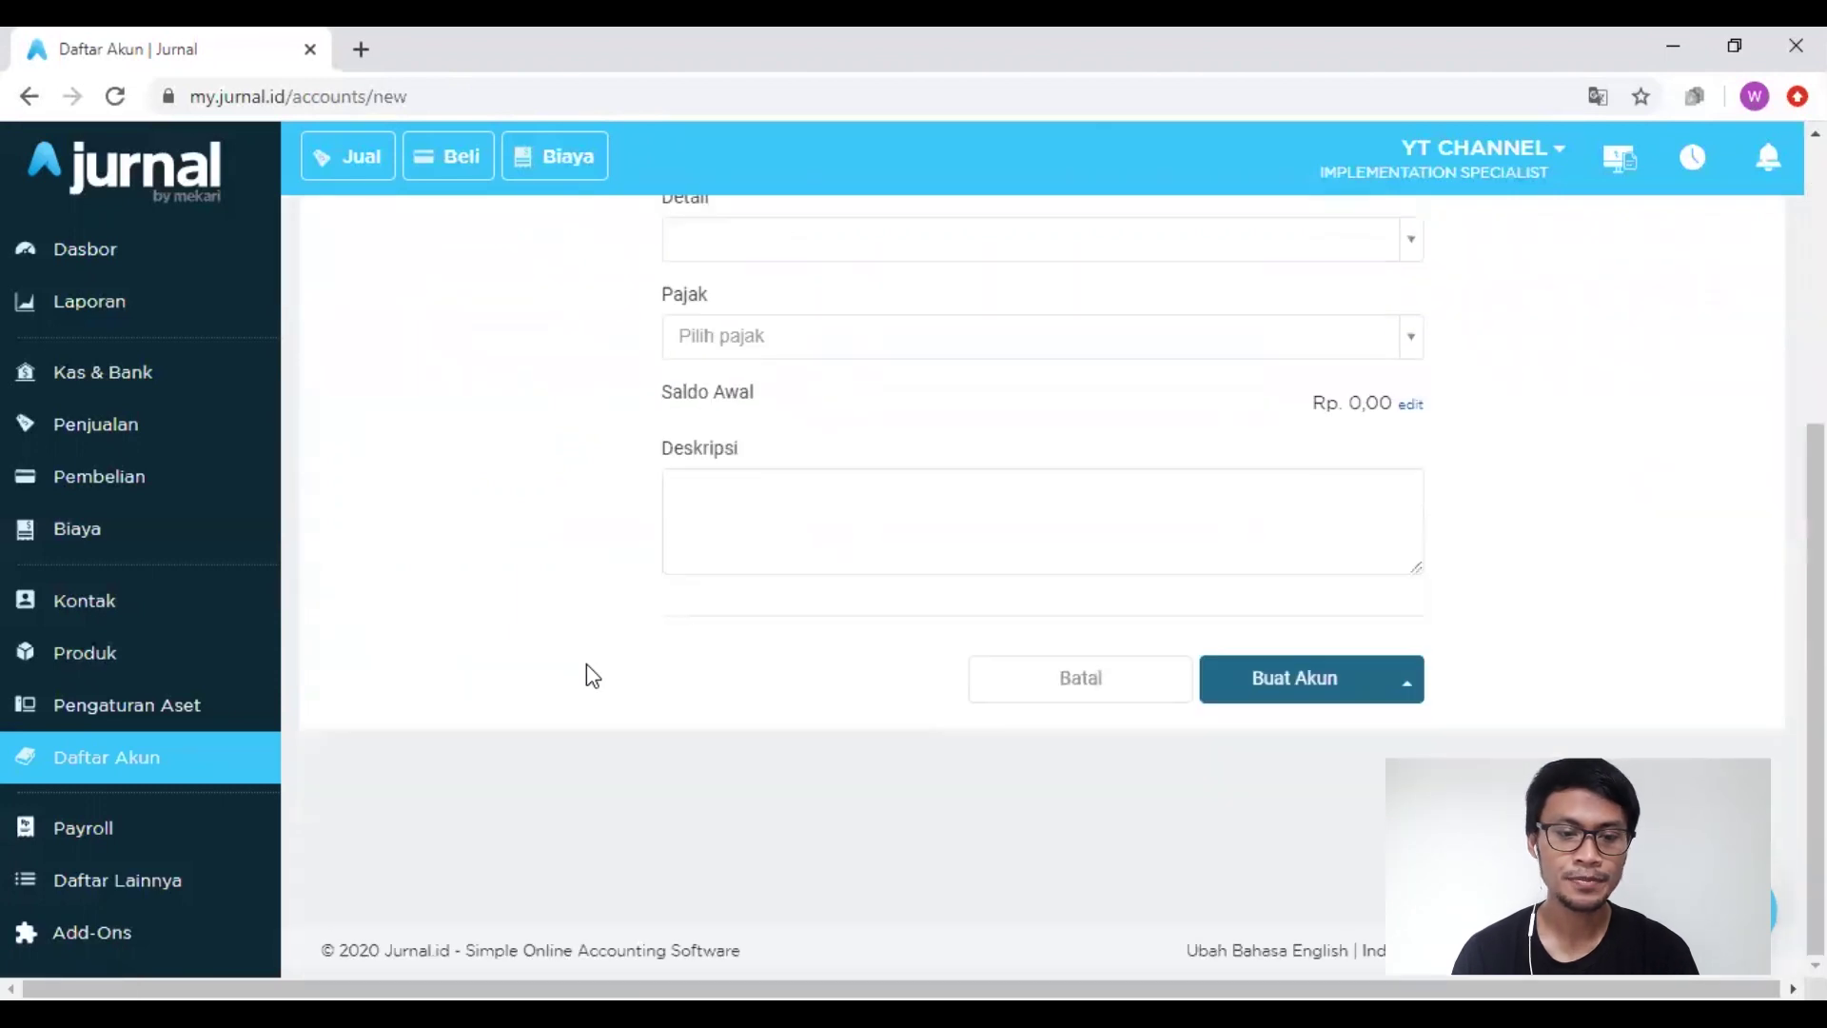
left_click(1280, 687)
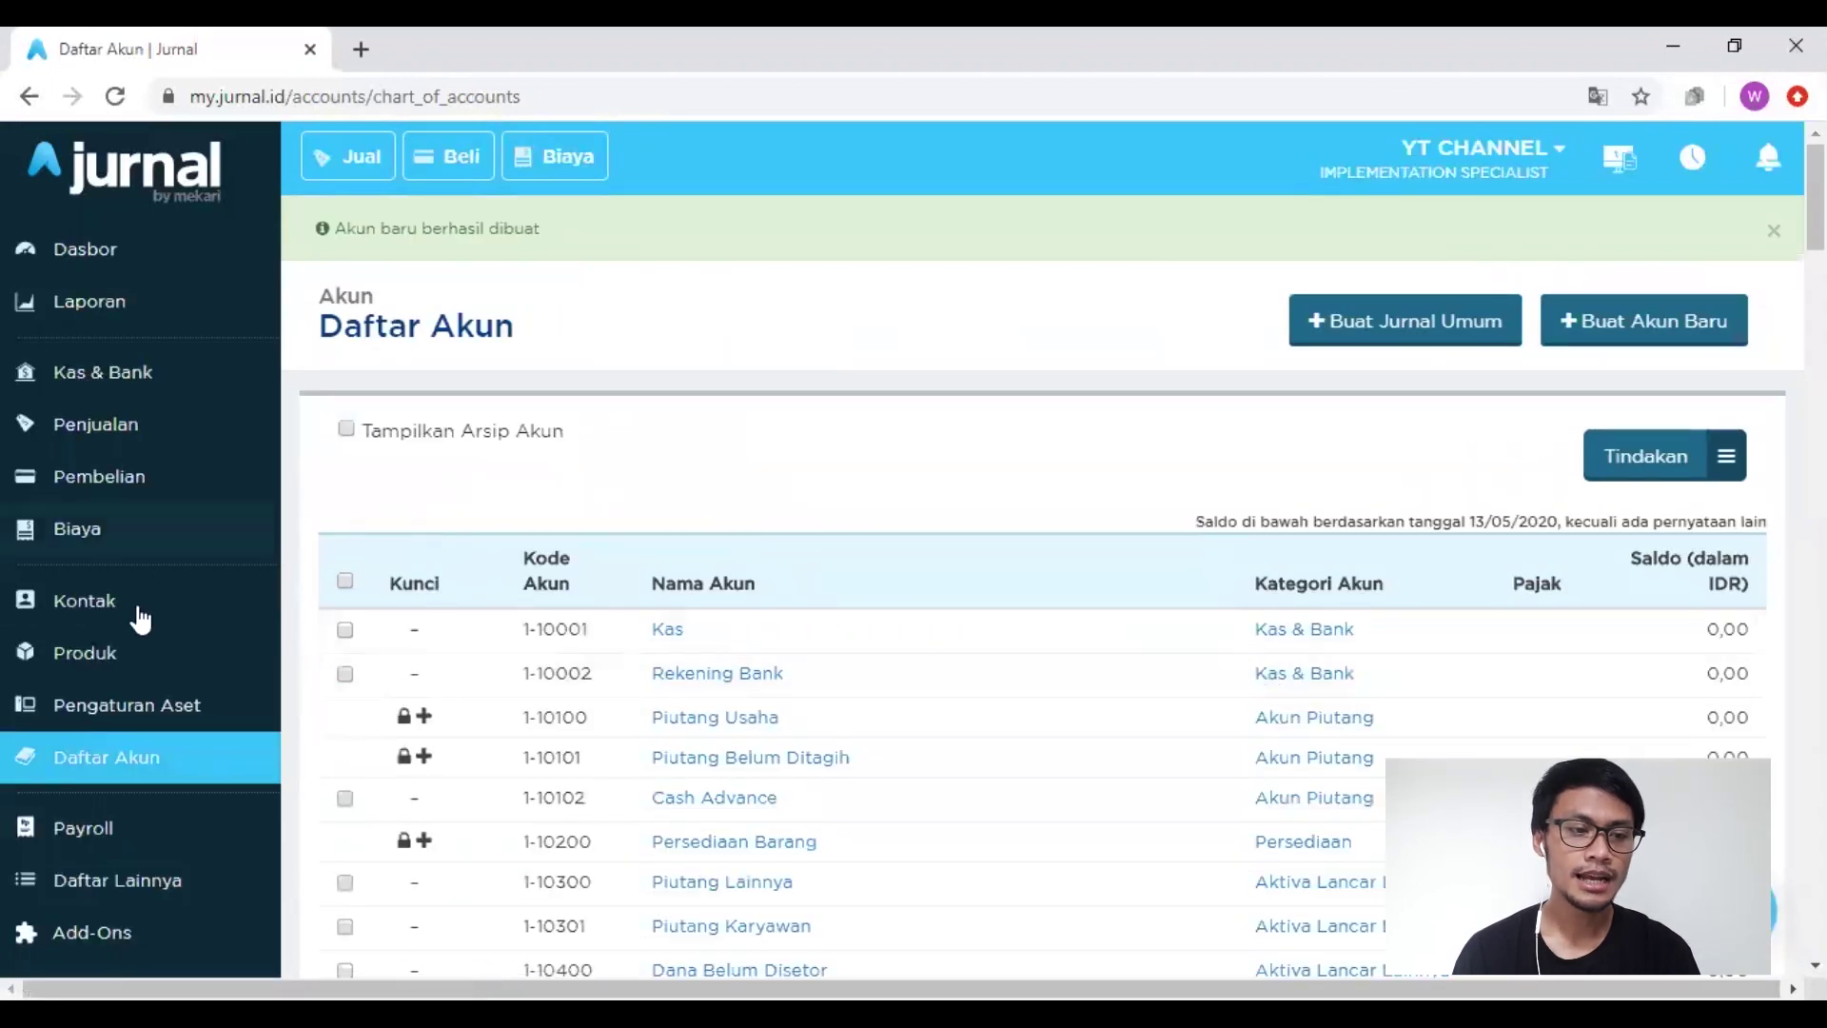
Step: Start a new contact again with the suggested employee name, marked as Karyawan
left_click(119, 623)
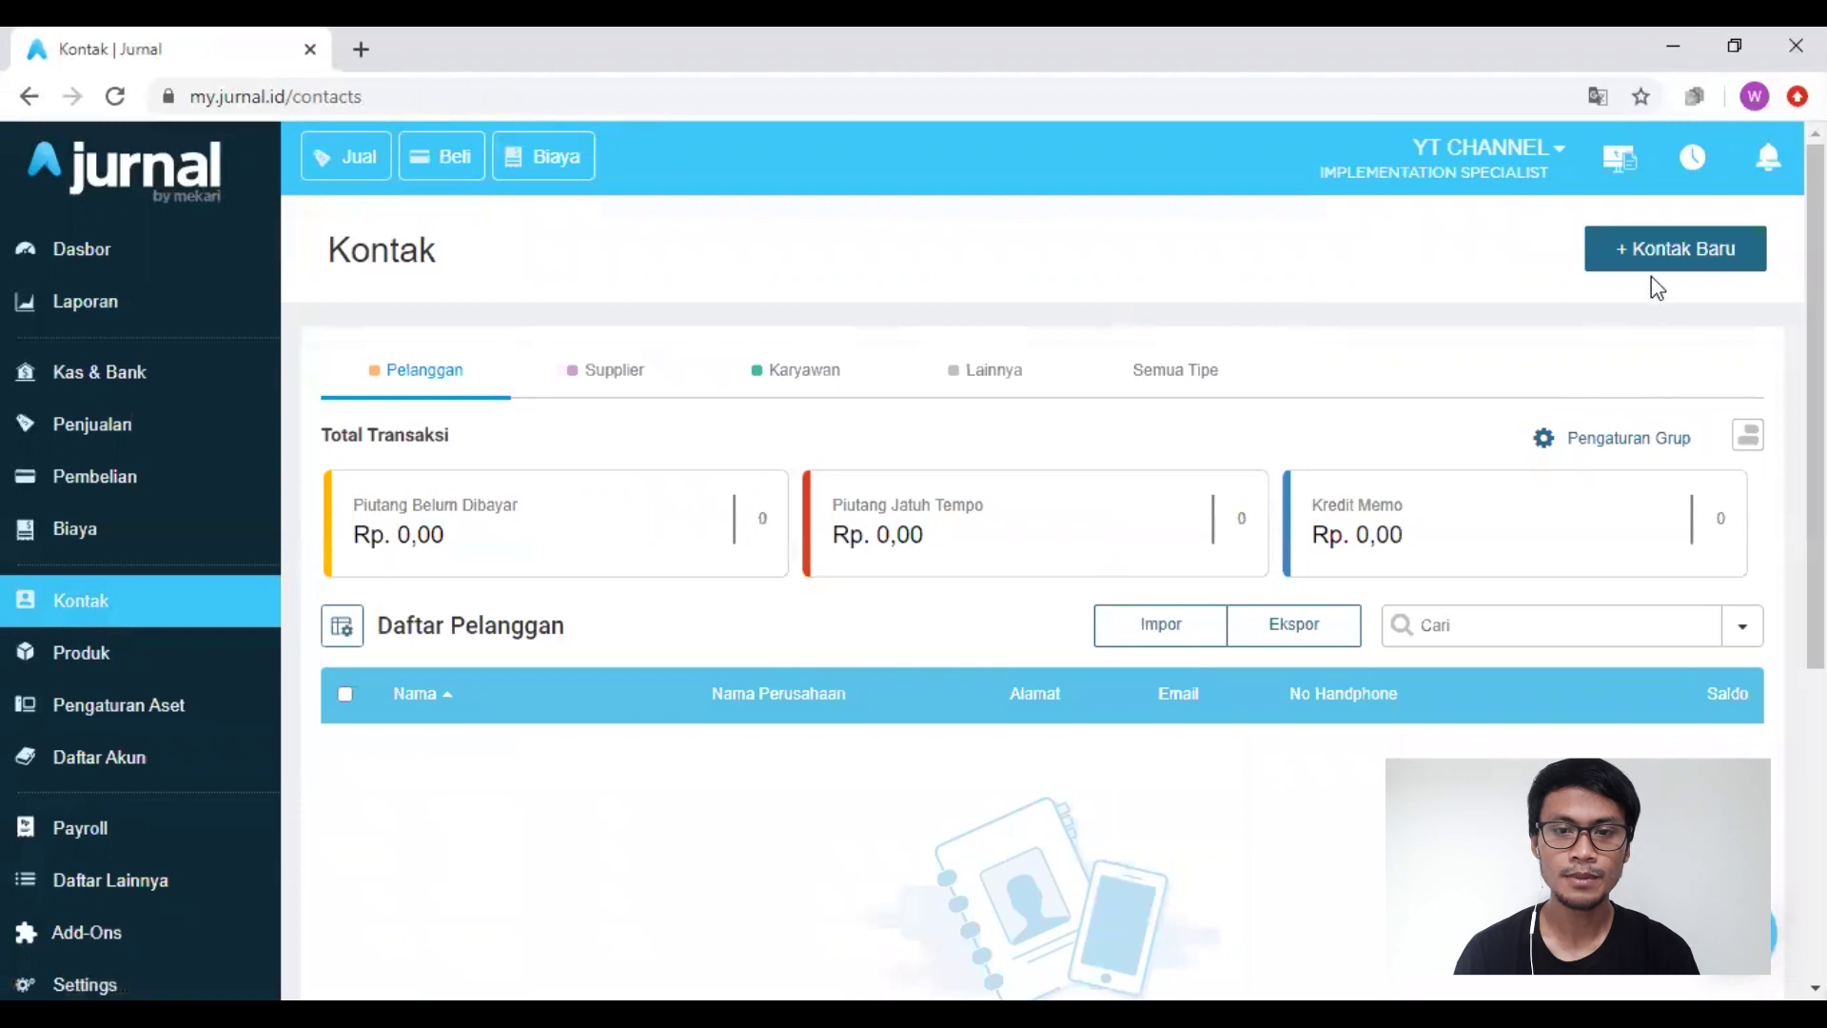
left_click(1663, 255)
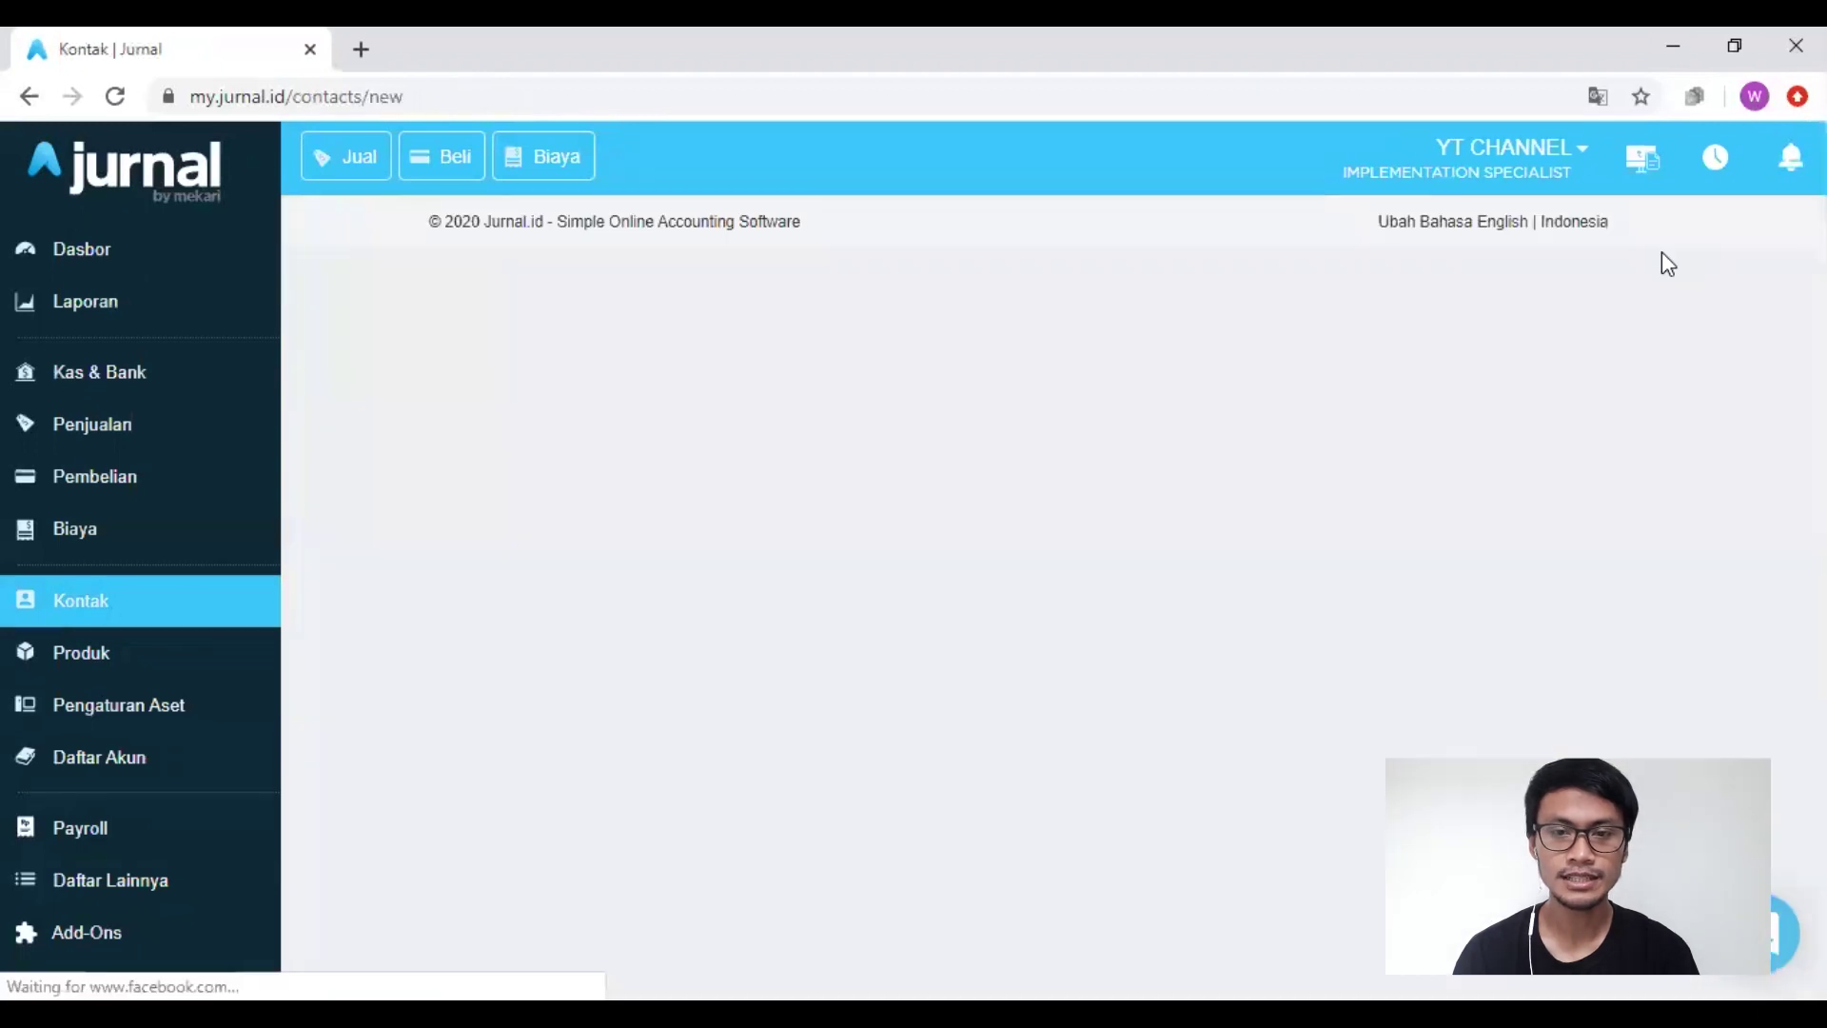
left_click(705, 458)
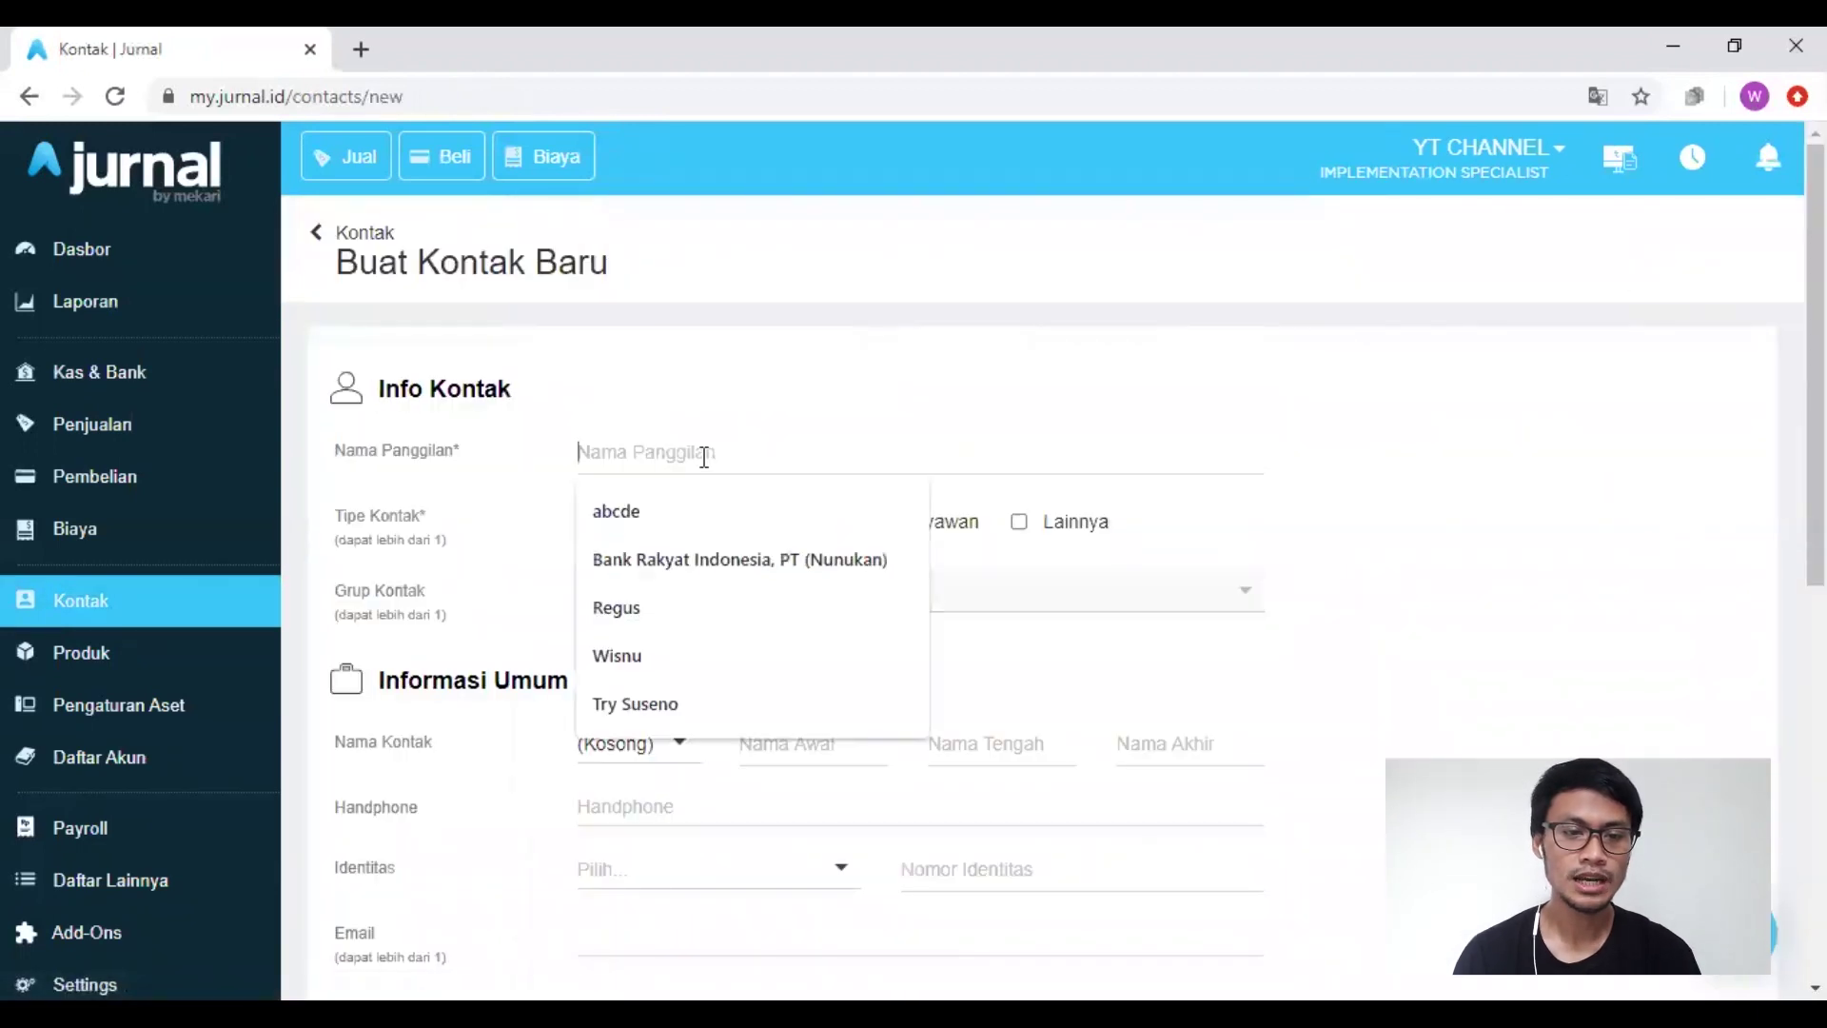
key("Up")
key("Return")
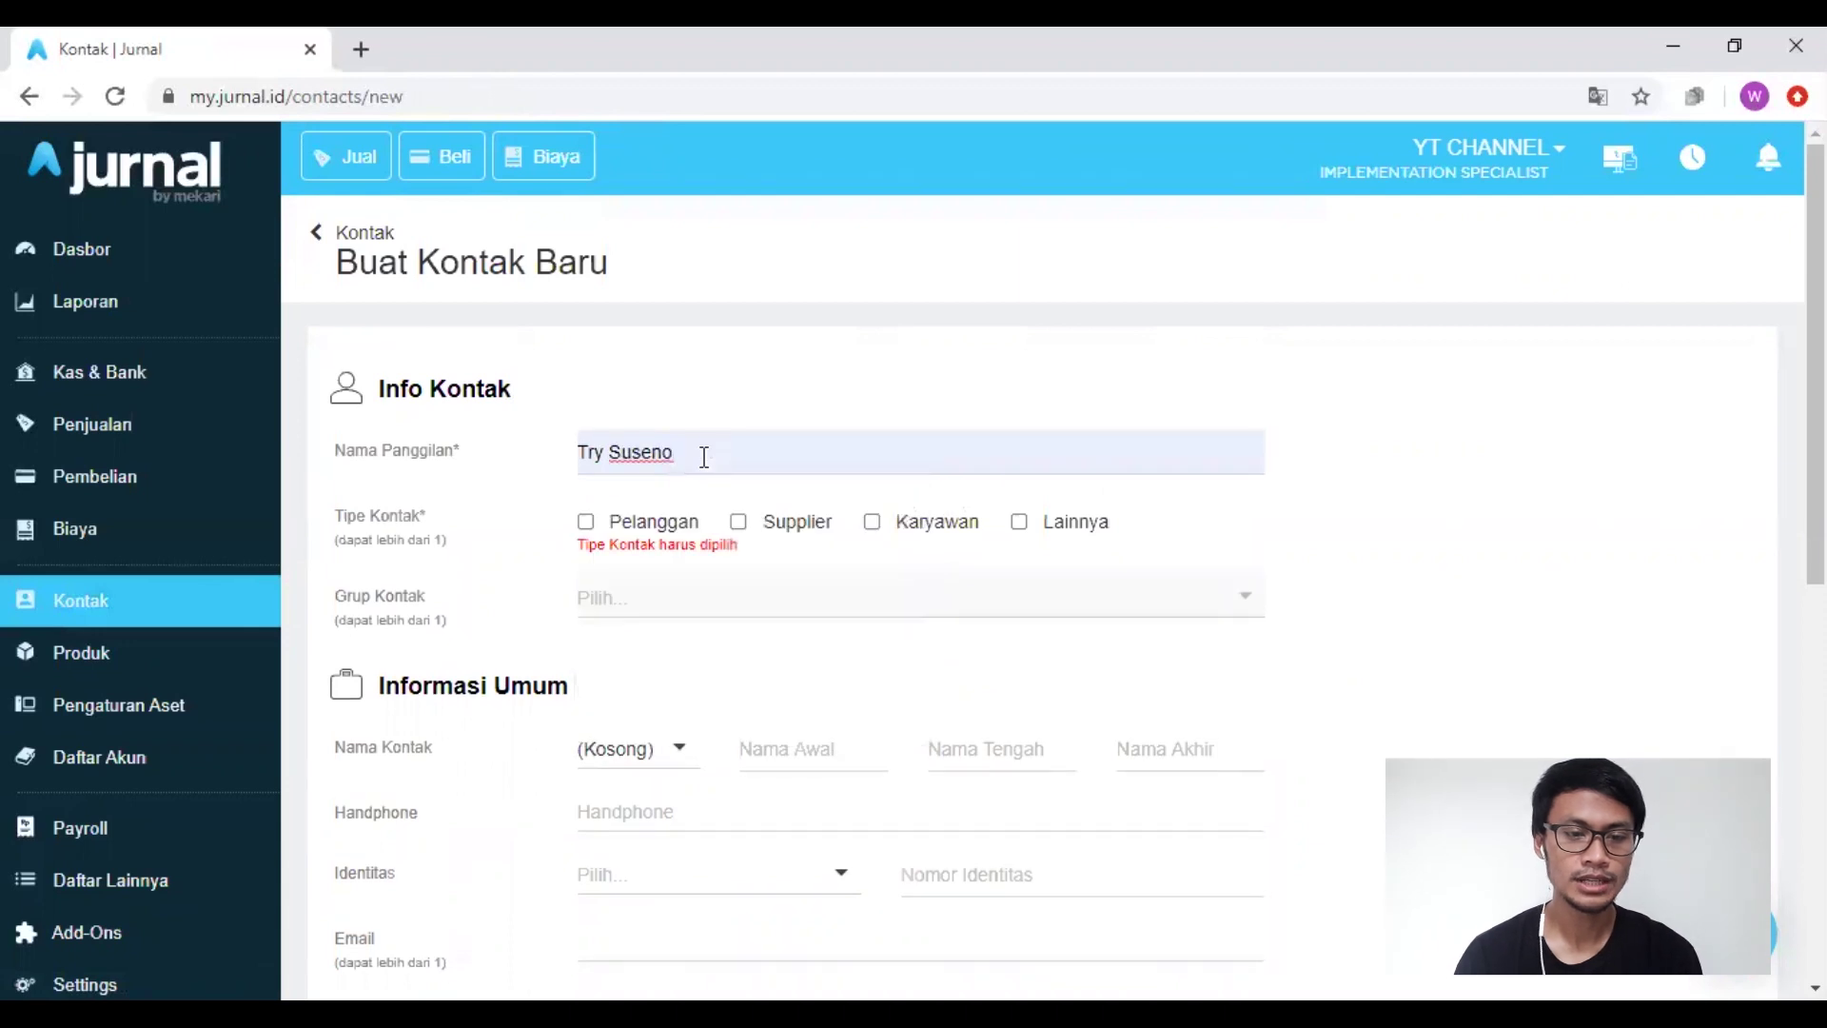
left_click(873, 529)
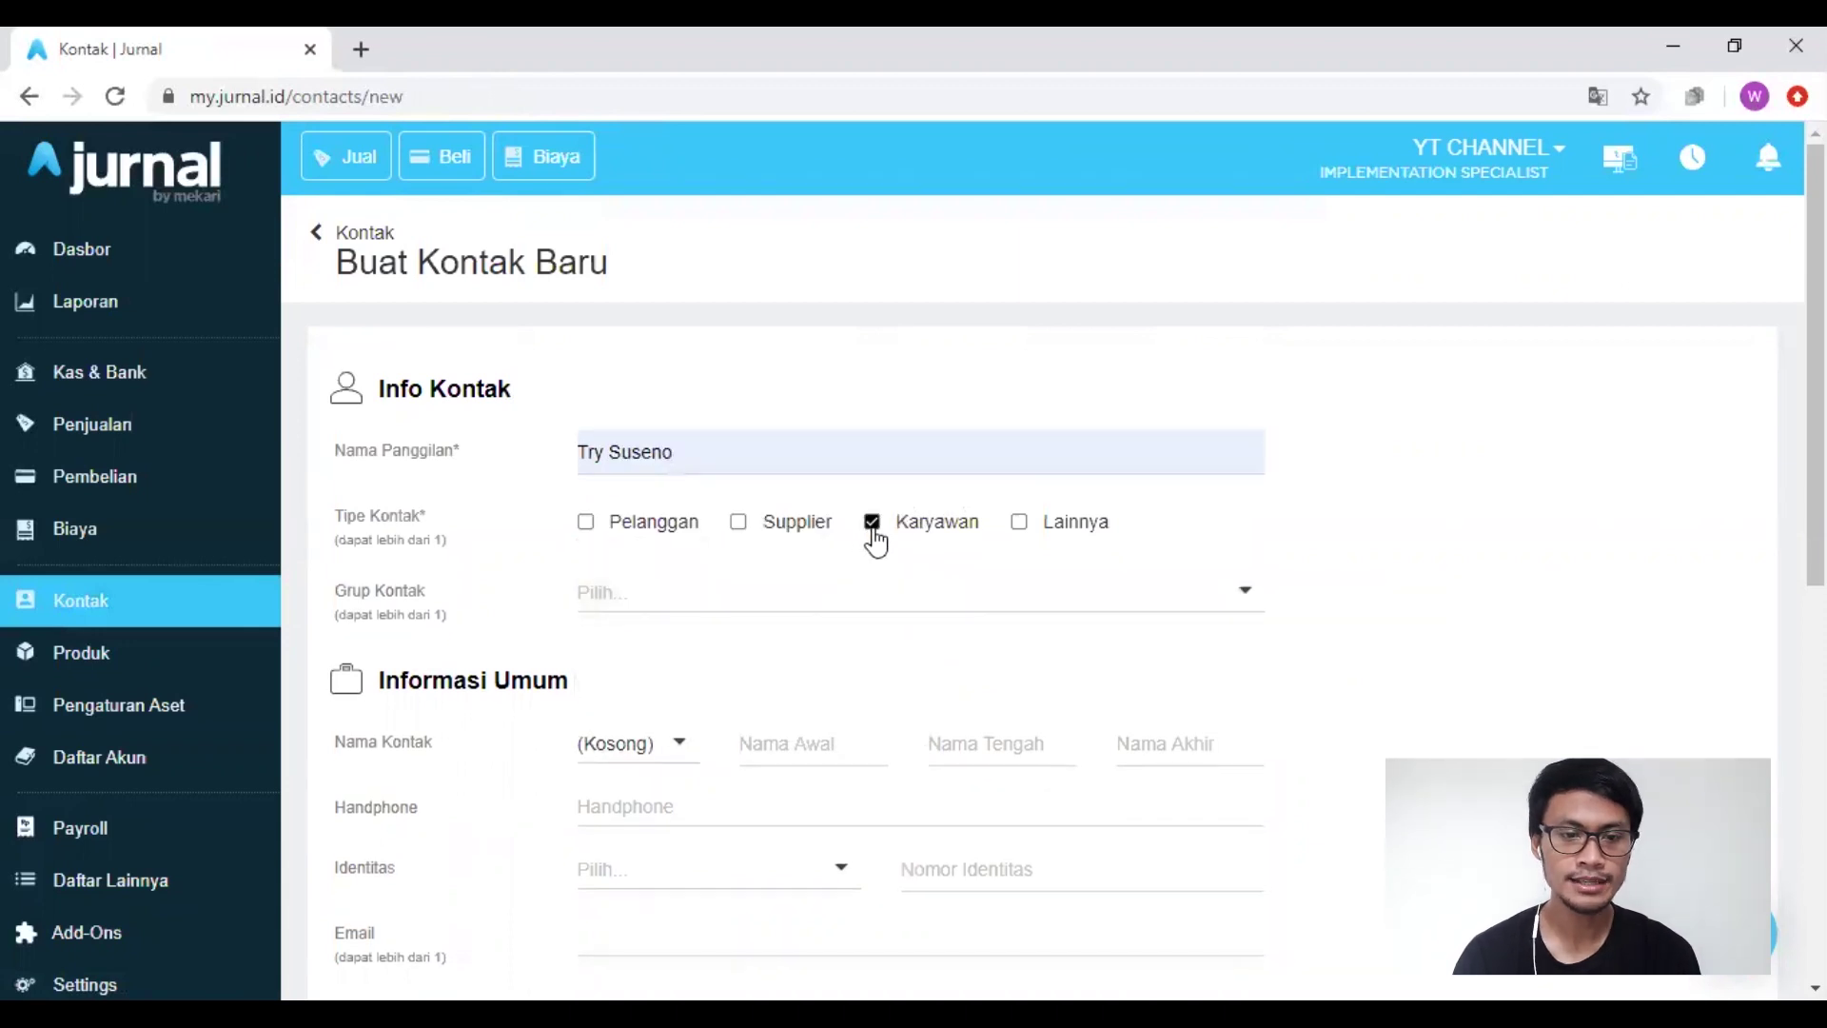
Step: Map Akun Piutang to Cash Advance (1-10102) and create the employee contact
scroll(471, 709, "down", 8)
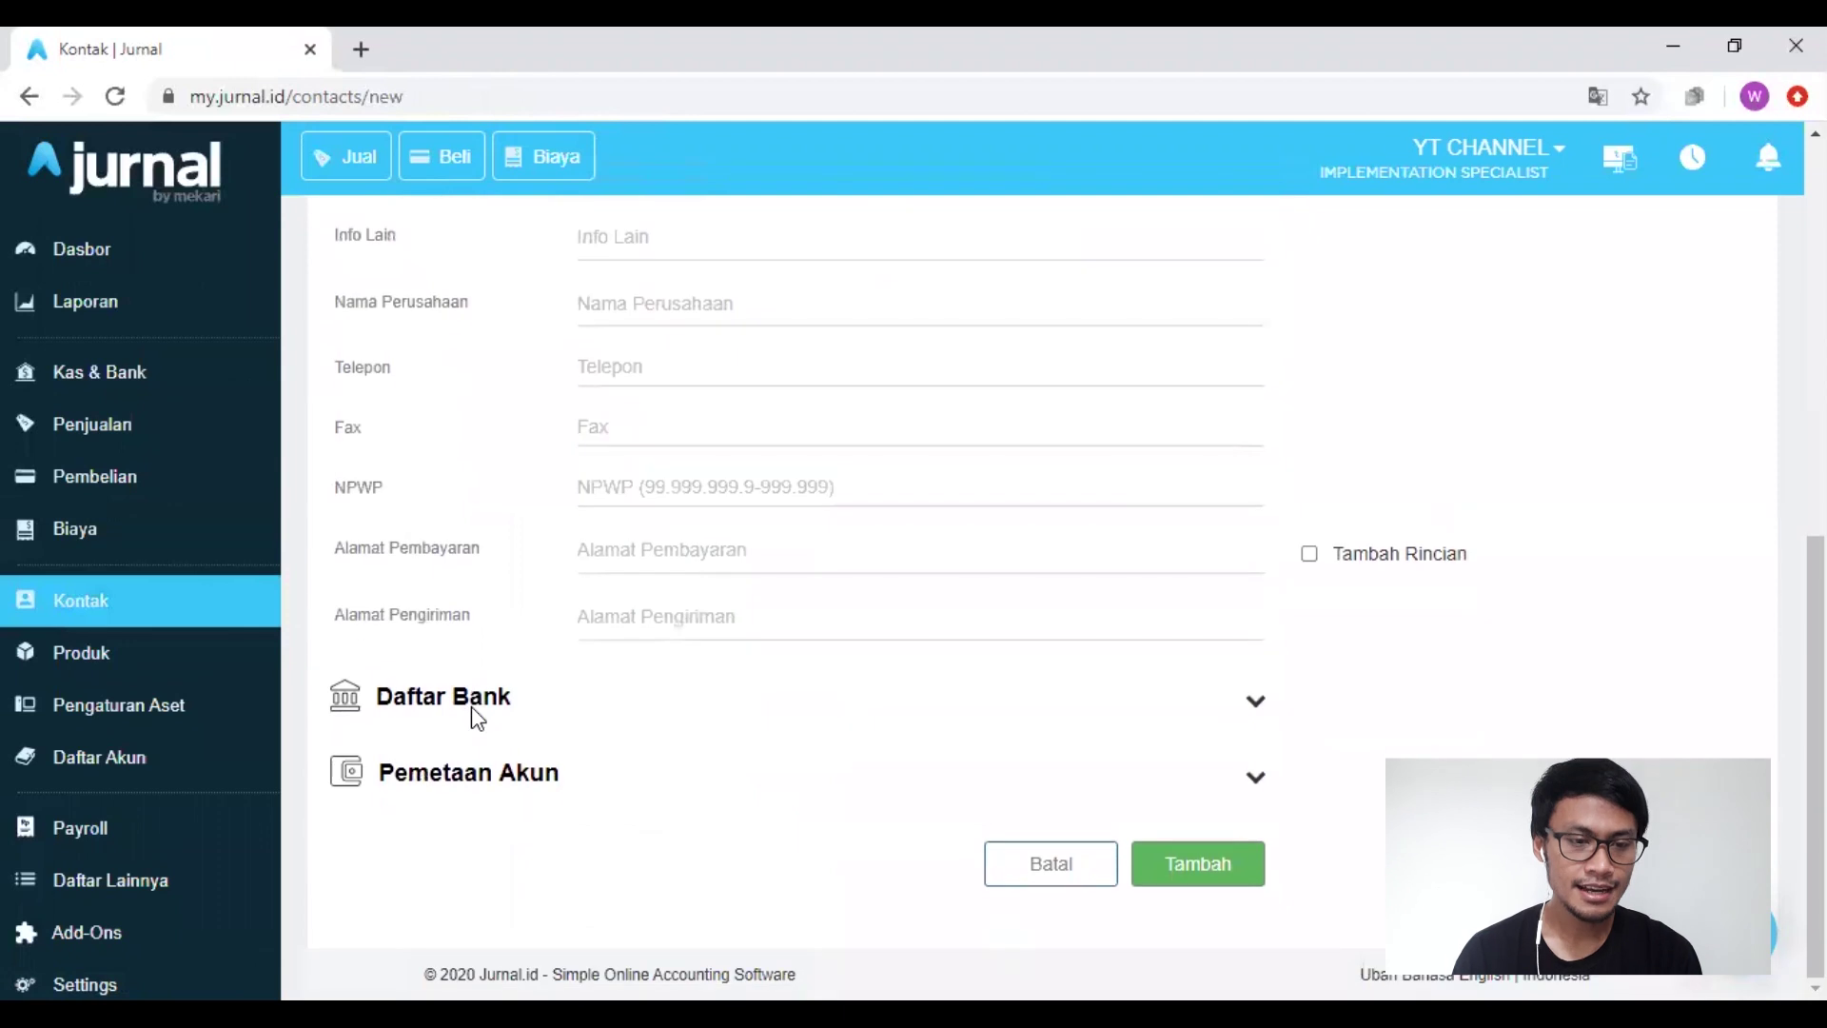
left_click(1257, 779)
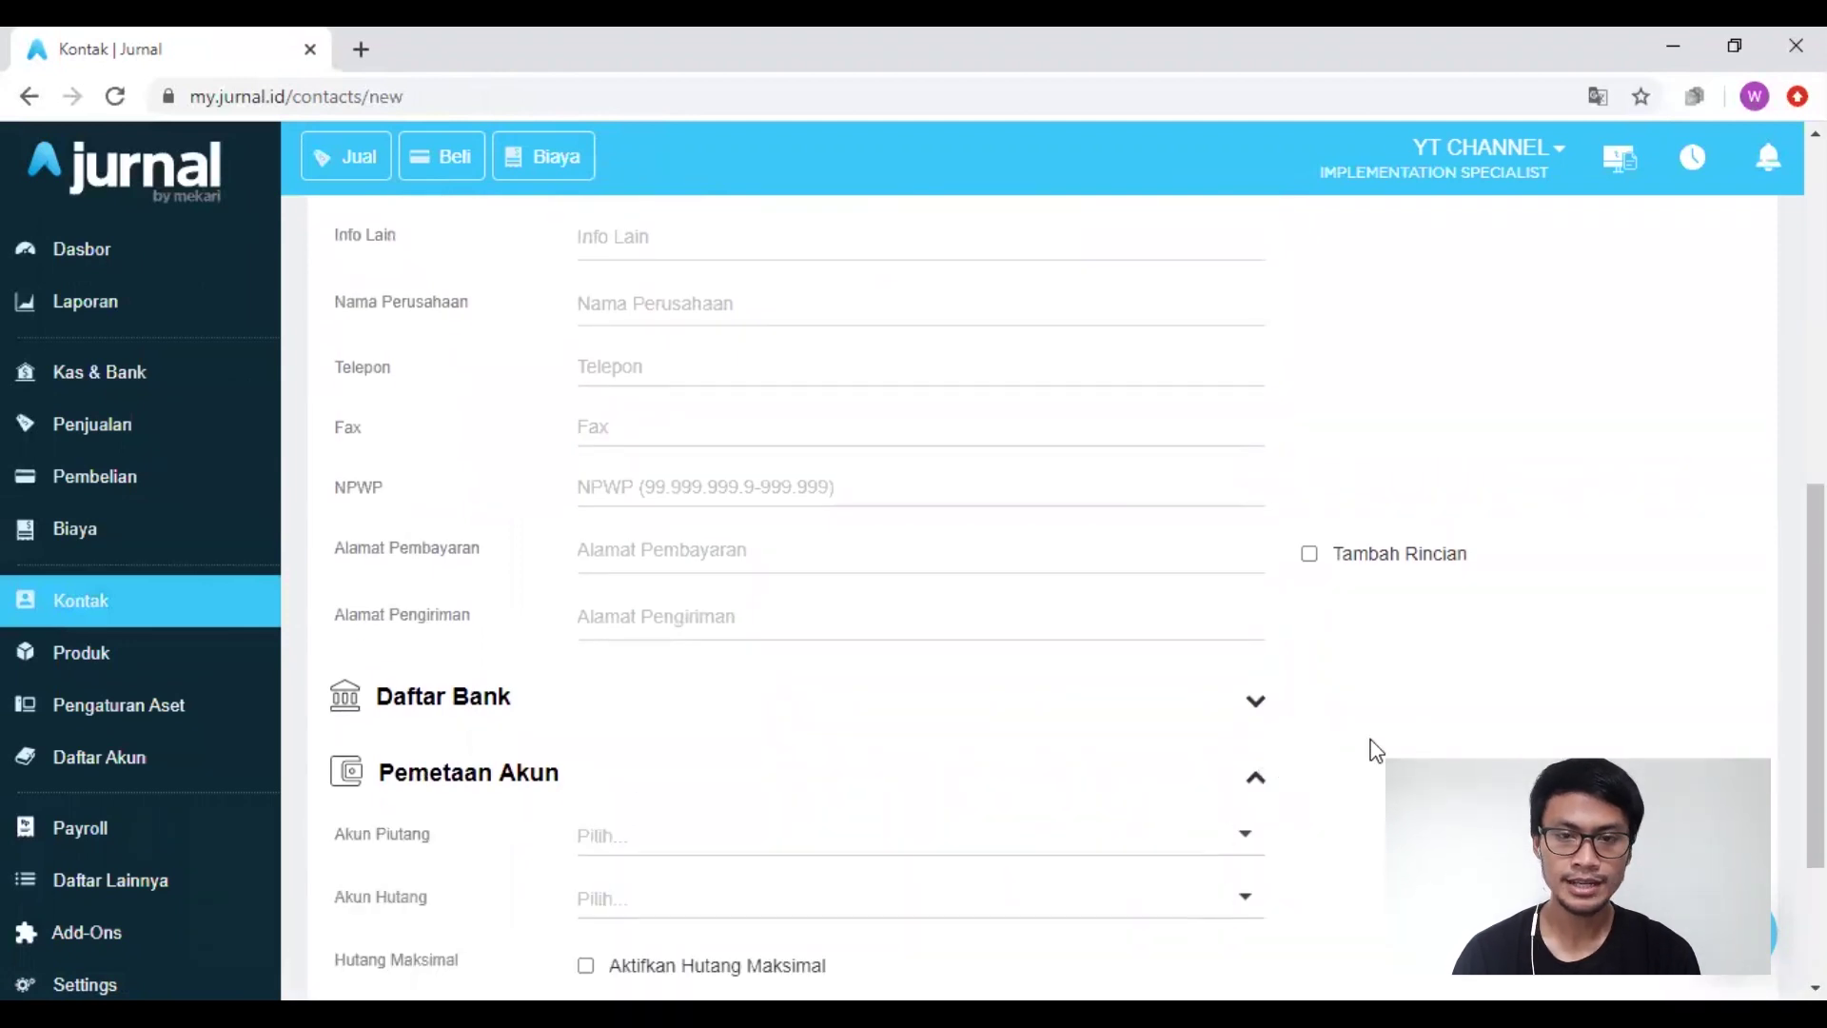
scroll(1371, 747, "down", 3)
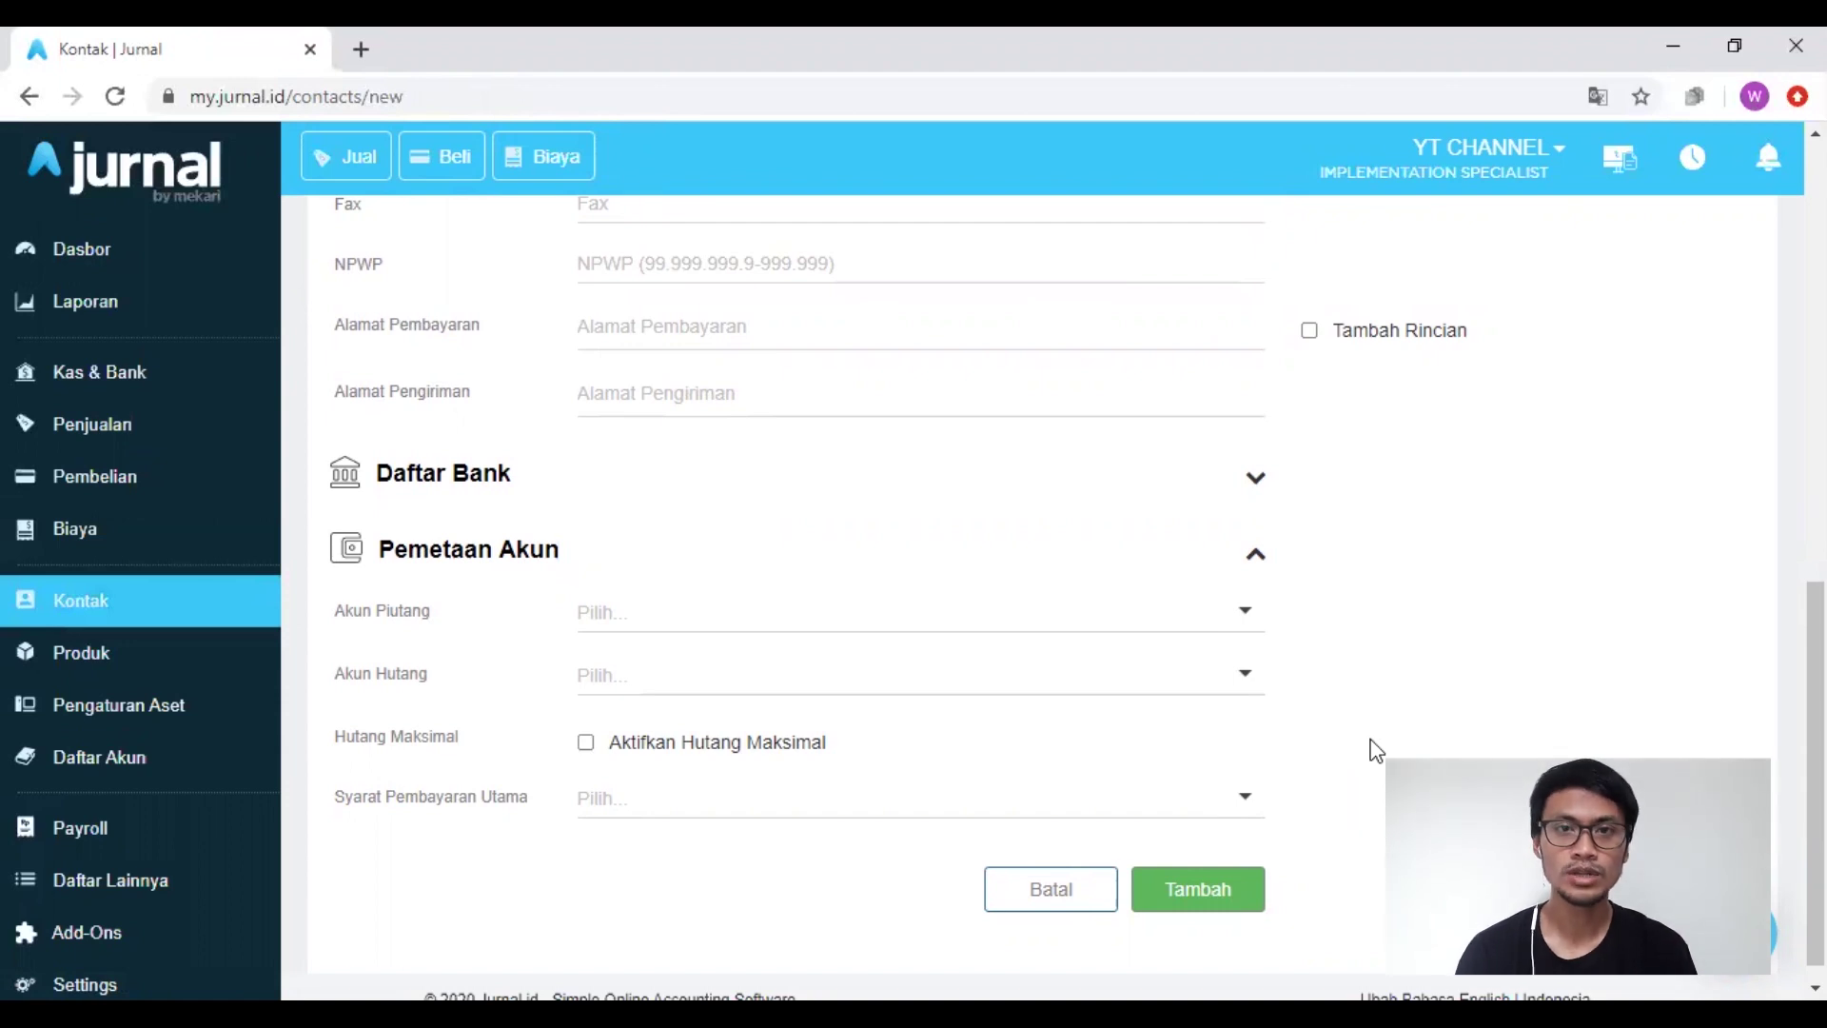
left_click(778, 605)
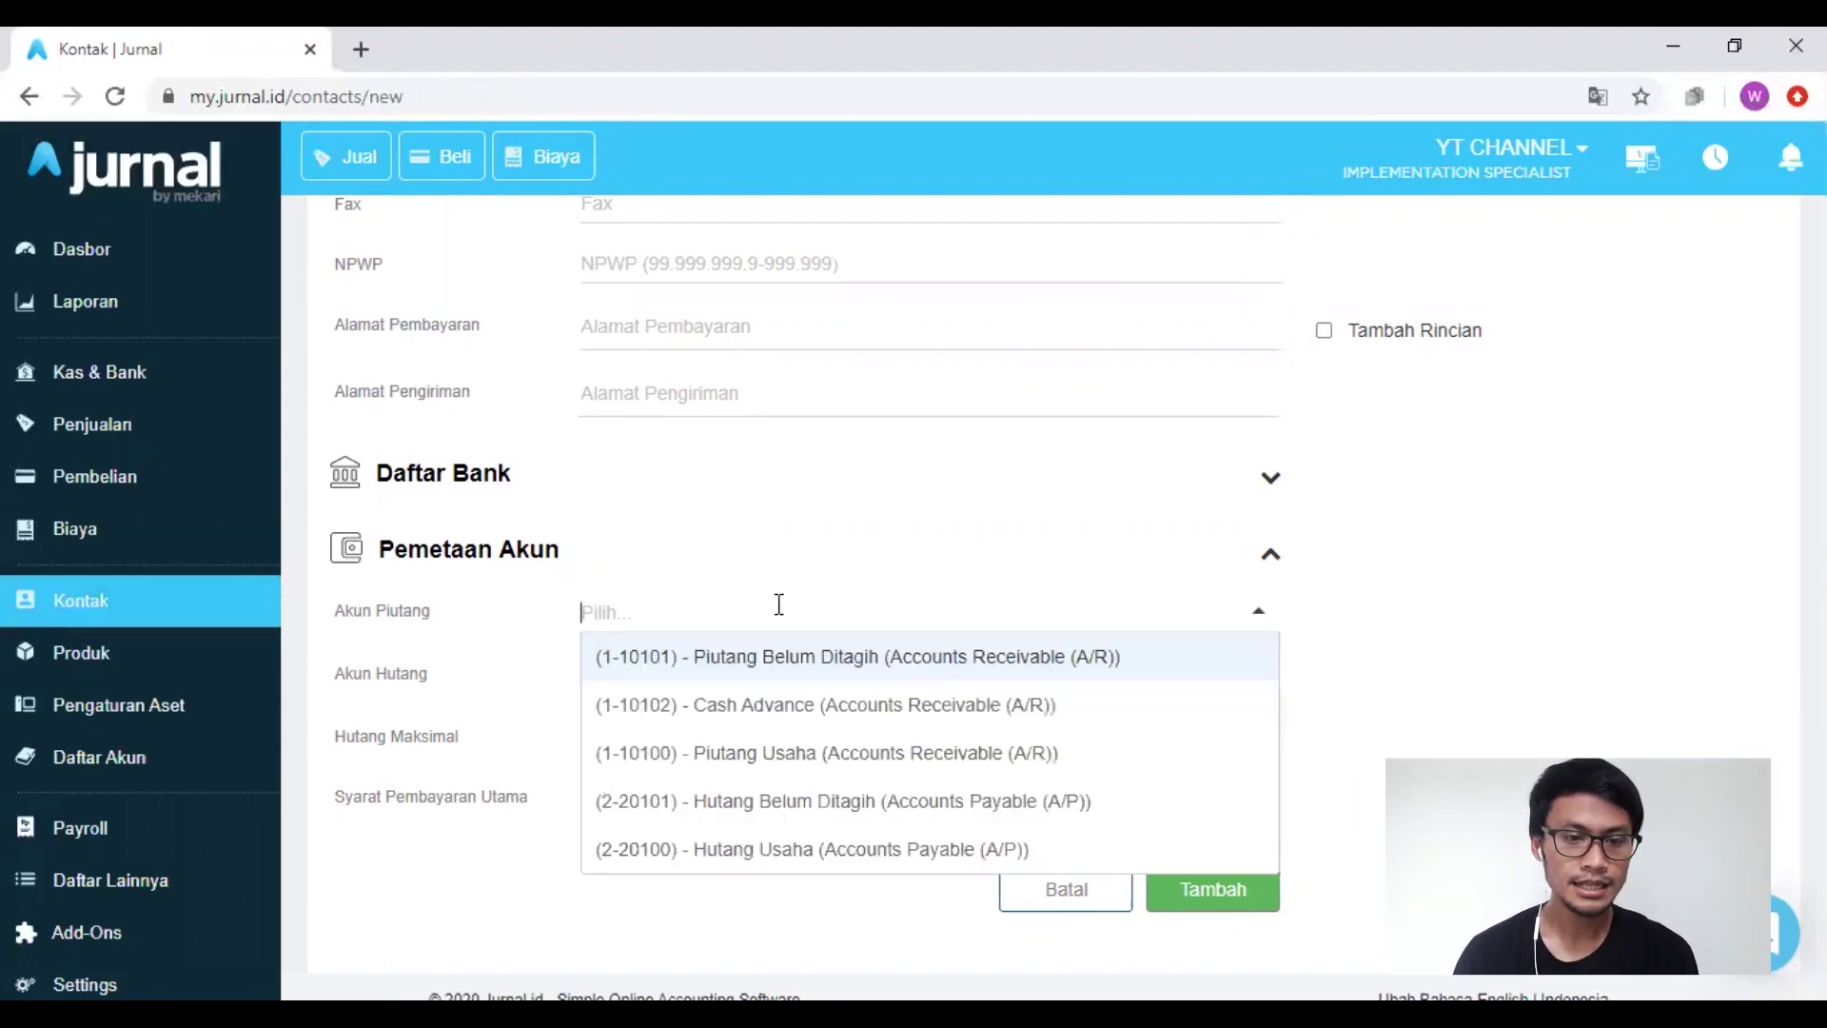
left_click(757, 709)
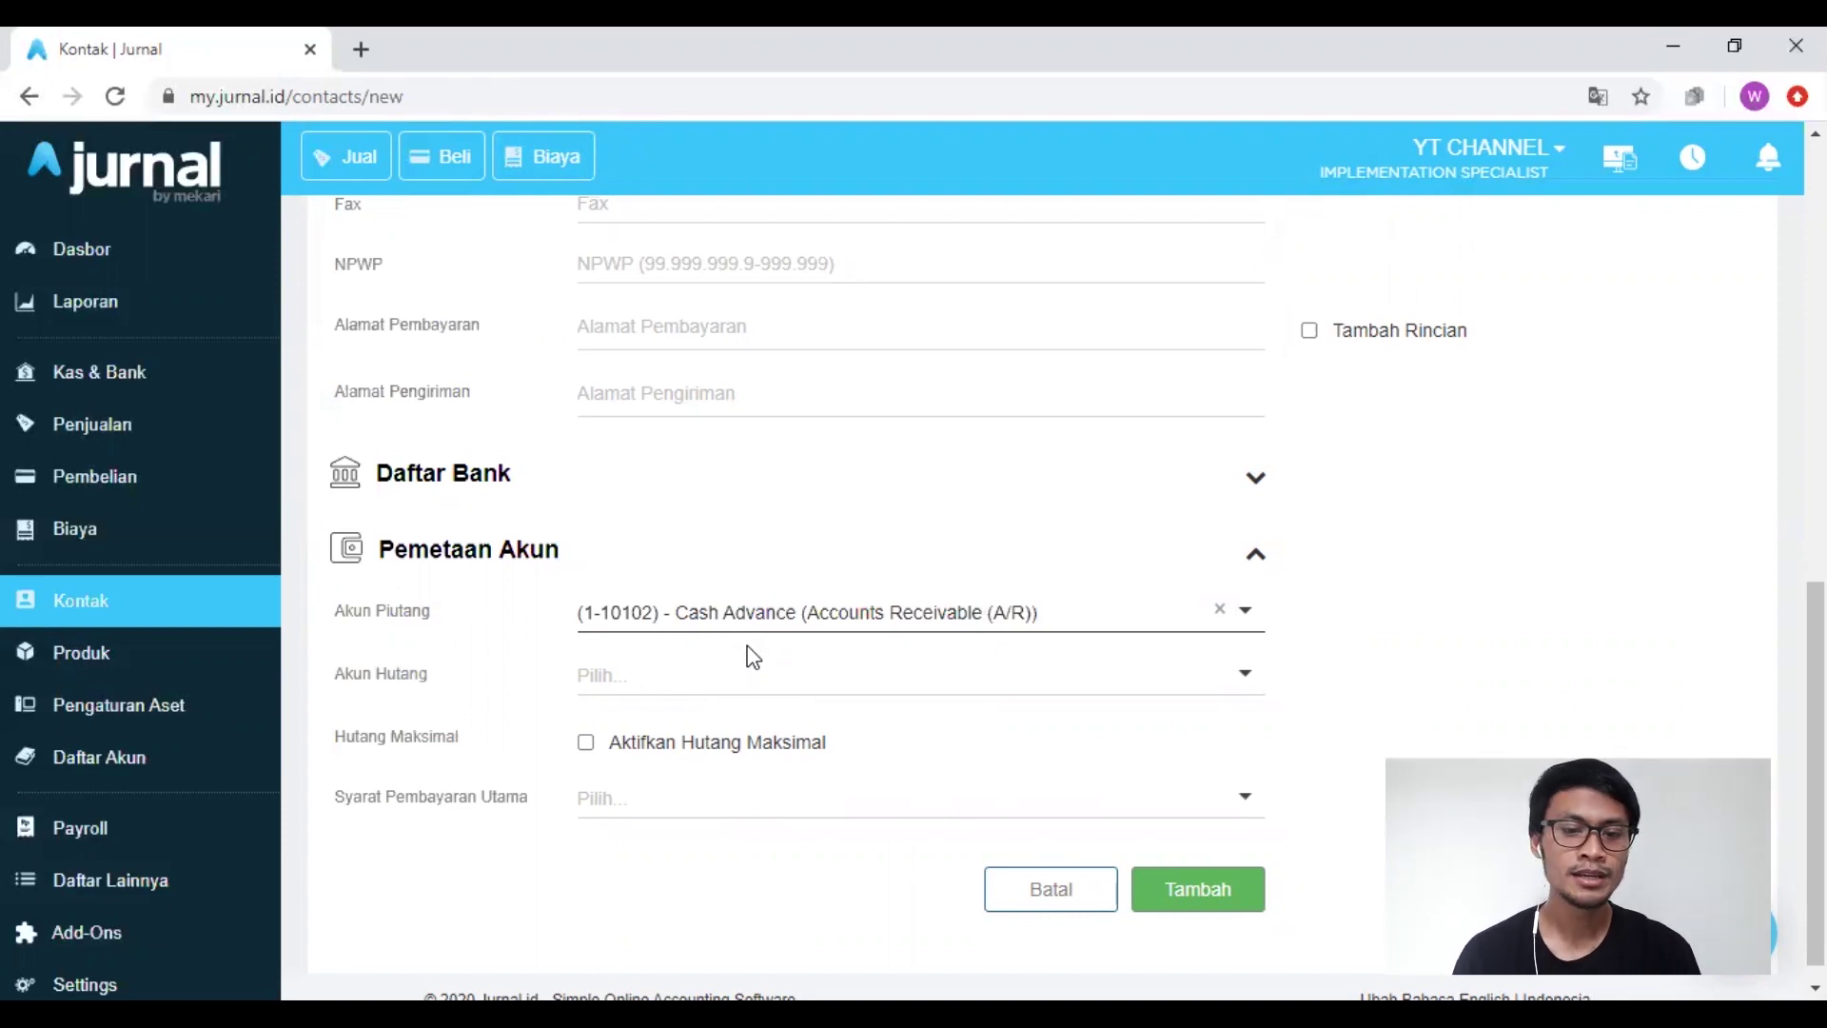
left_click(1195, 896)
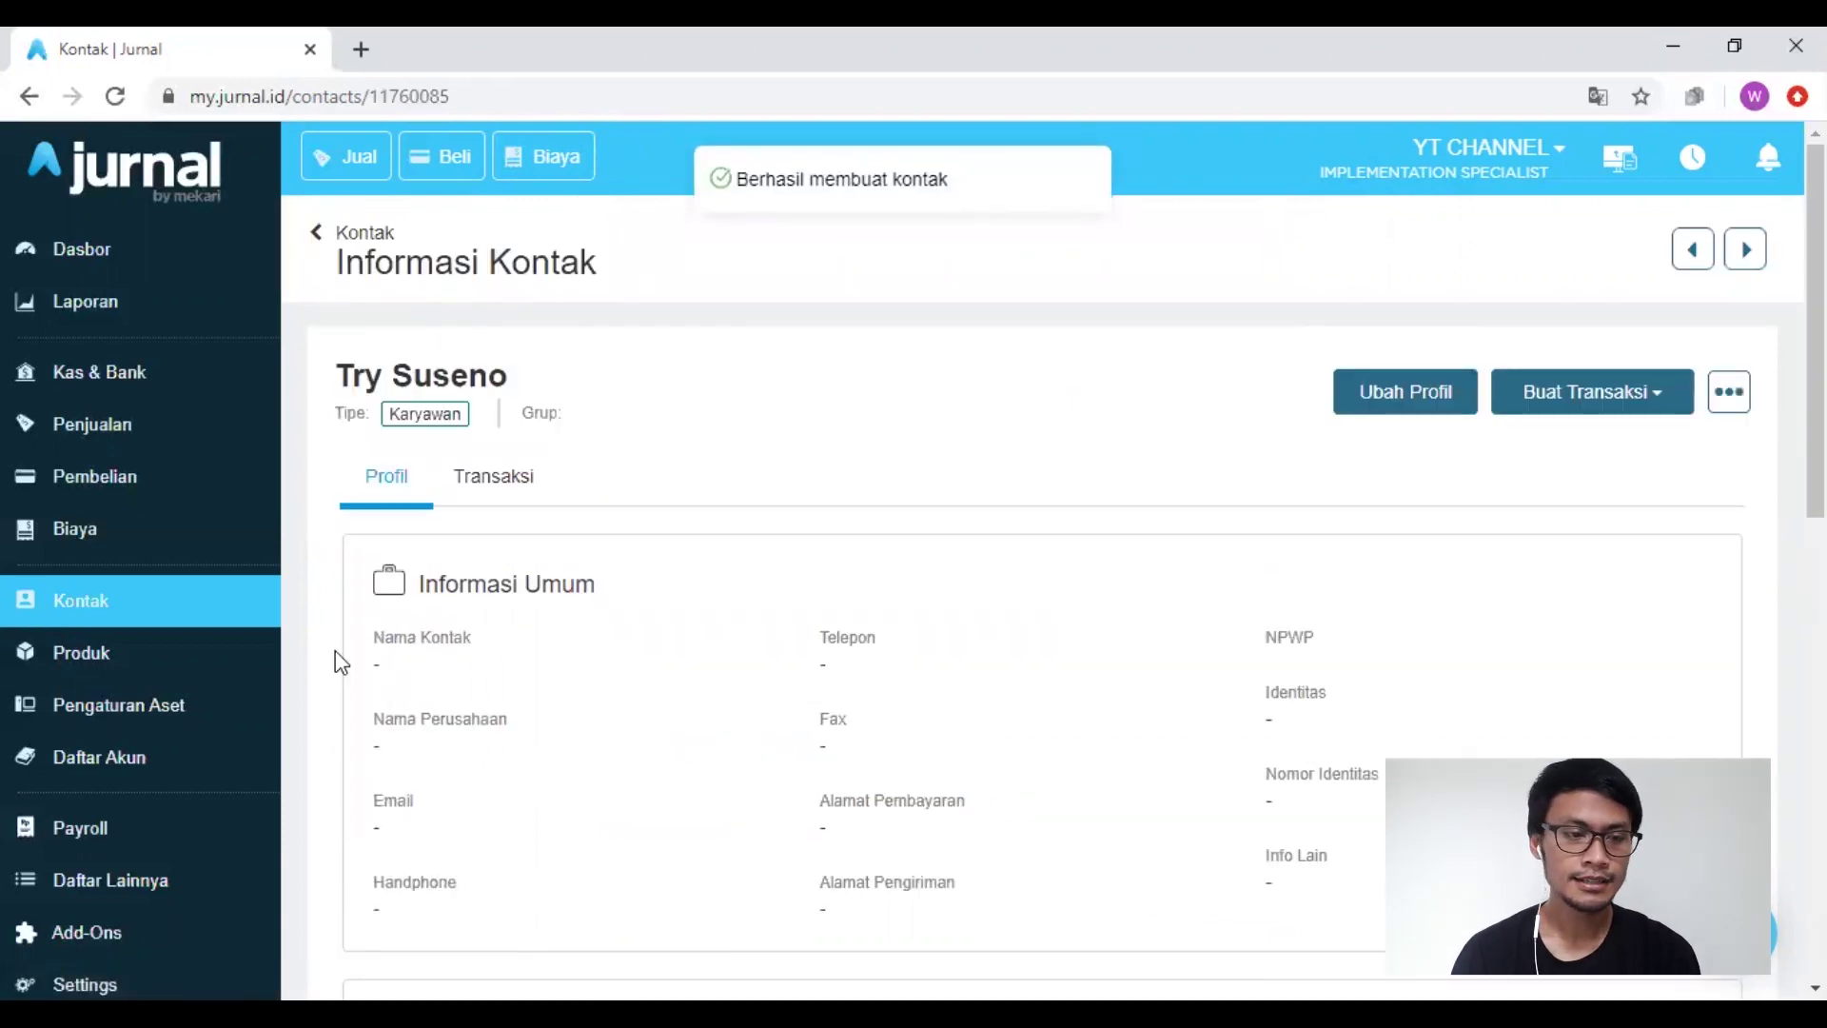
Step: Open the employee's details from the Karyawan contacts tab and list available transactions with Buat Transaksi
left_click(90, 628)
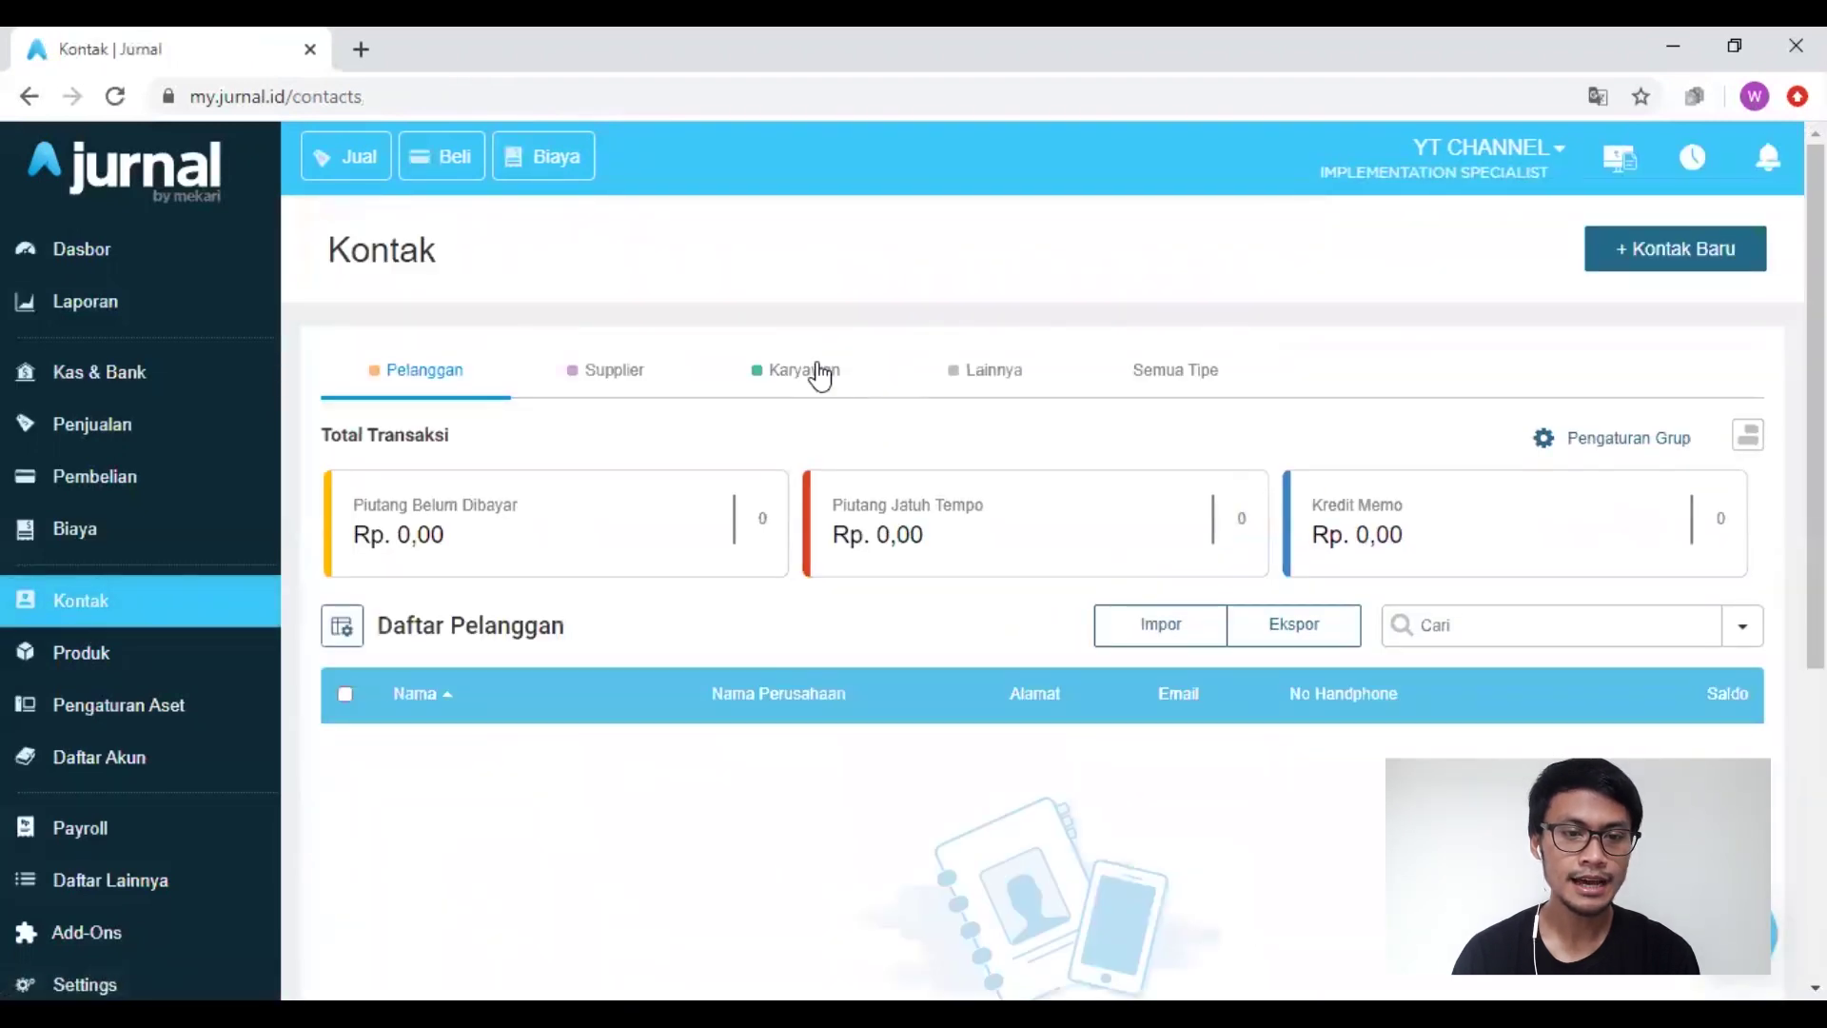
left_click(816, 375)
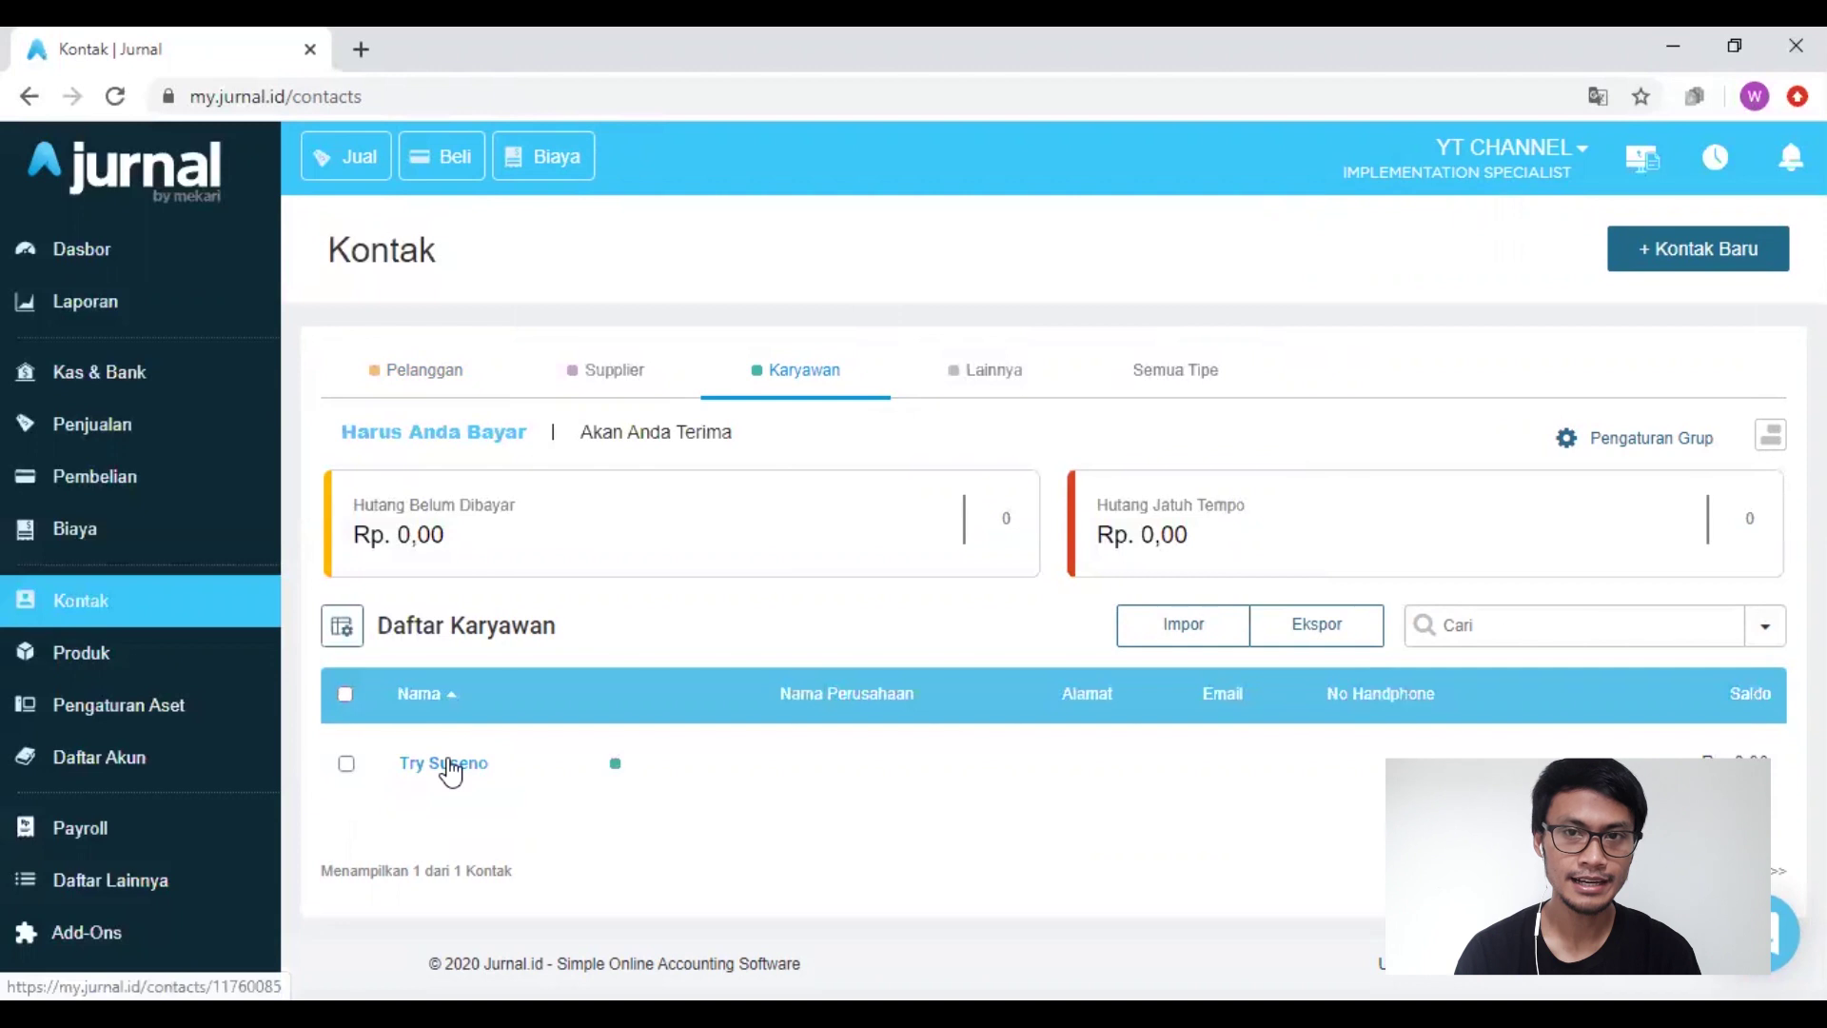
left_click(452, 765)
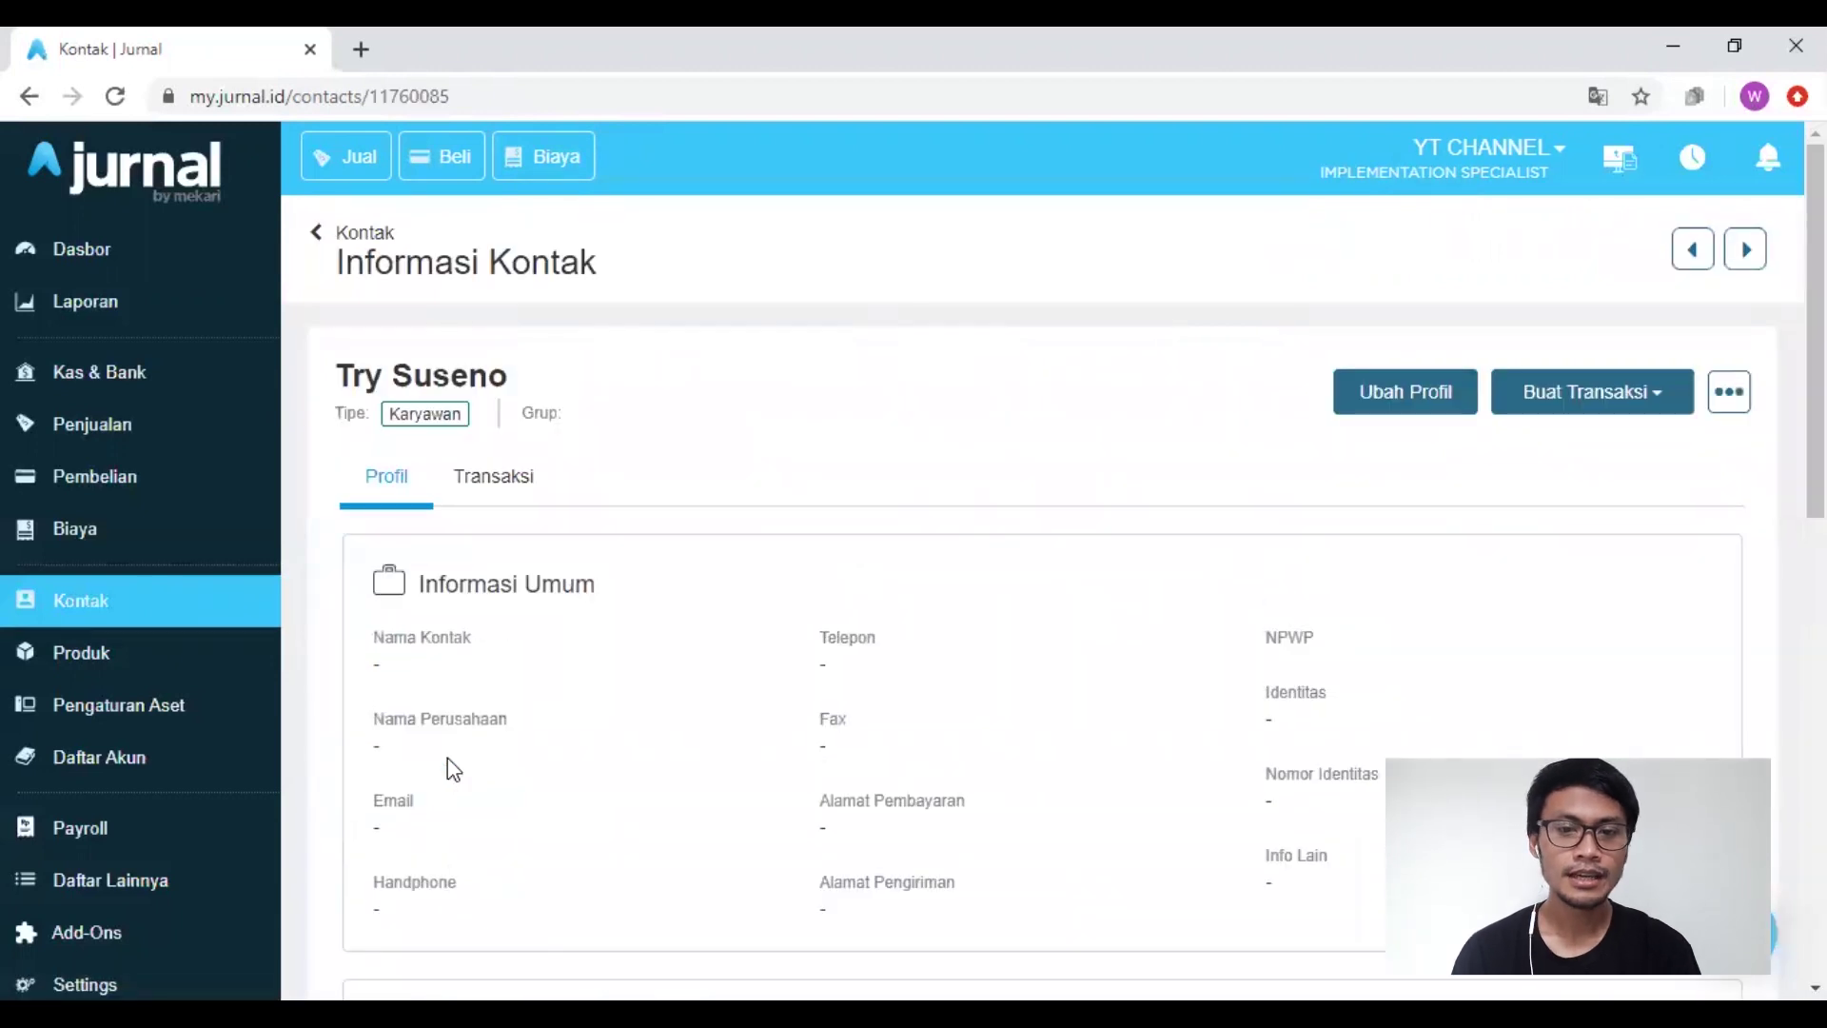
left_click(1596, 412)
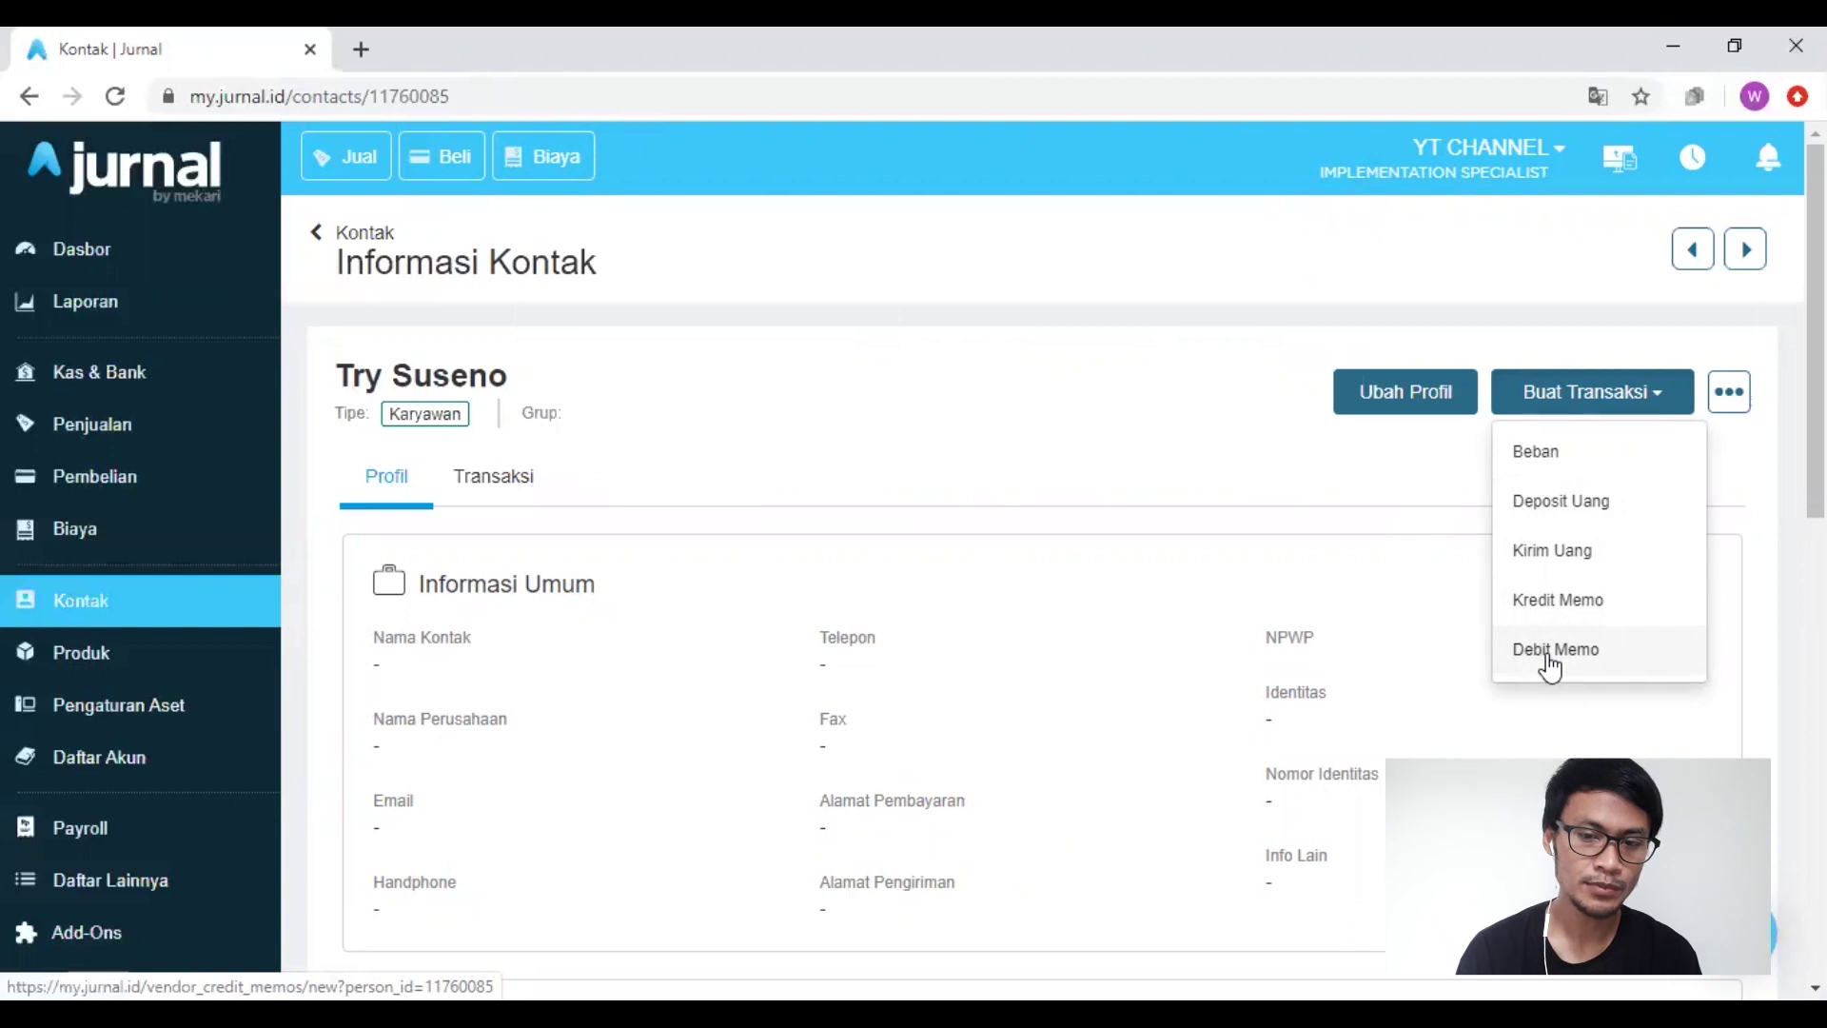
Step: Start a Debit Memo dated 01/05/2020, paid from Rekening Bank
left_click(1549, 657)
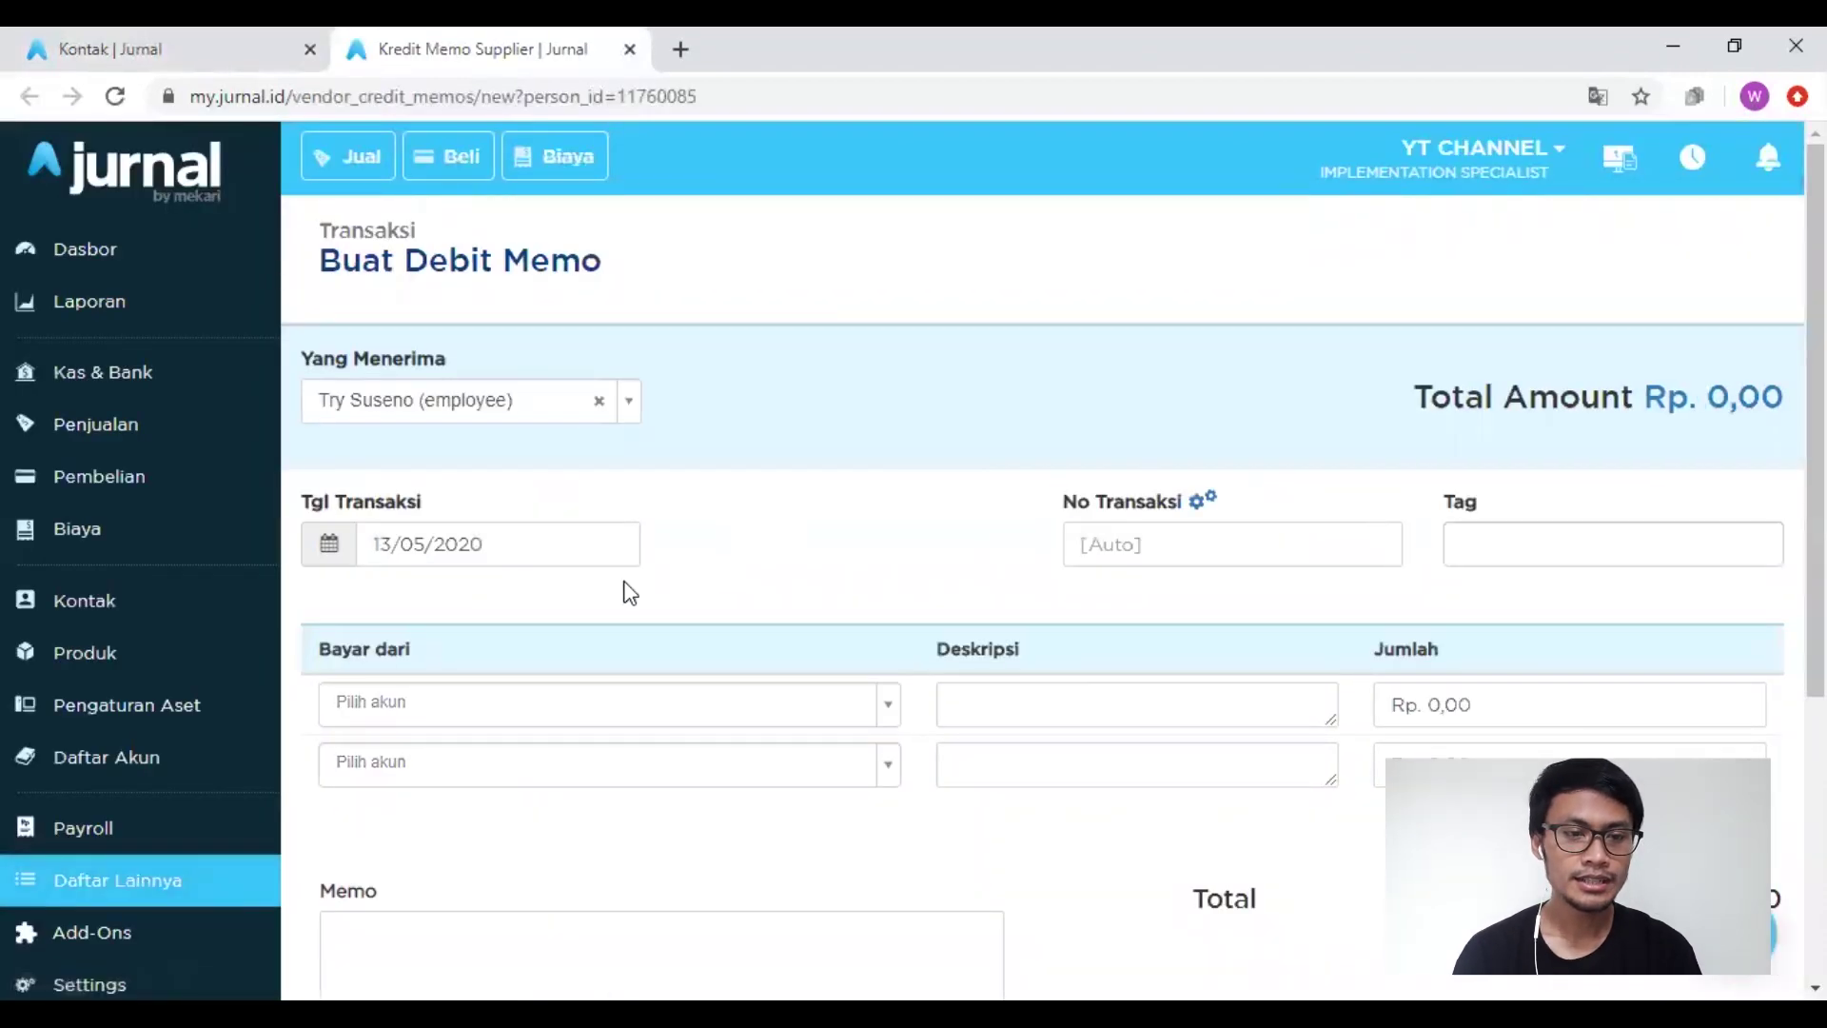
scroll(625, 581, "down", 1)
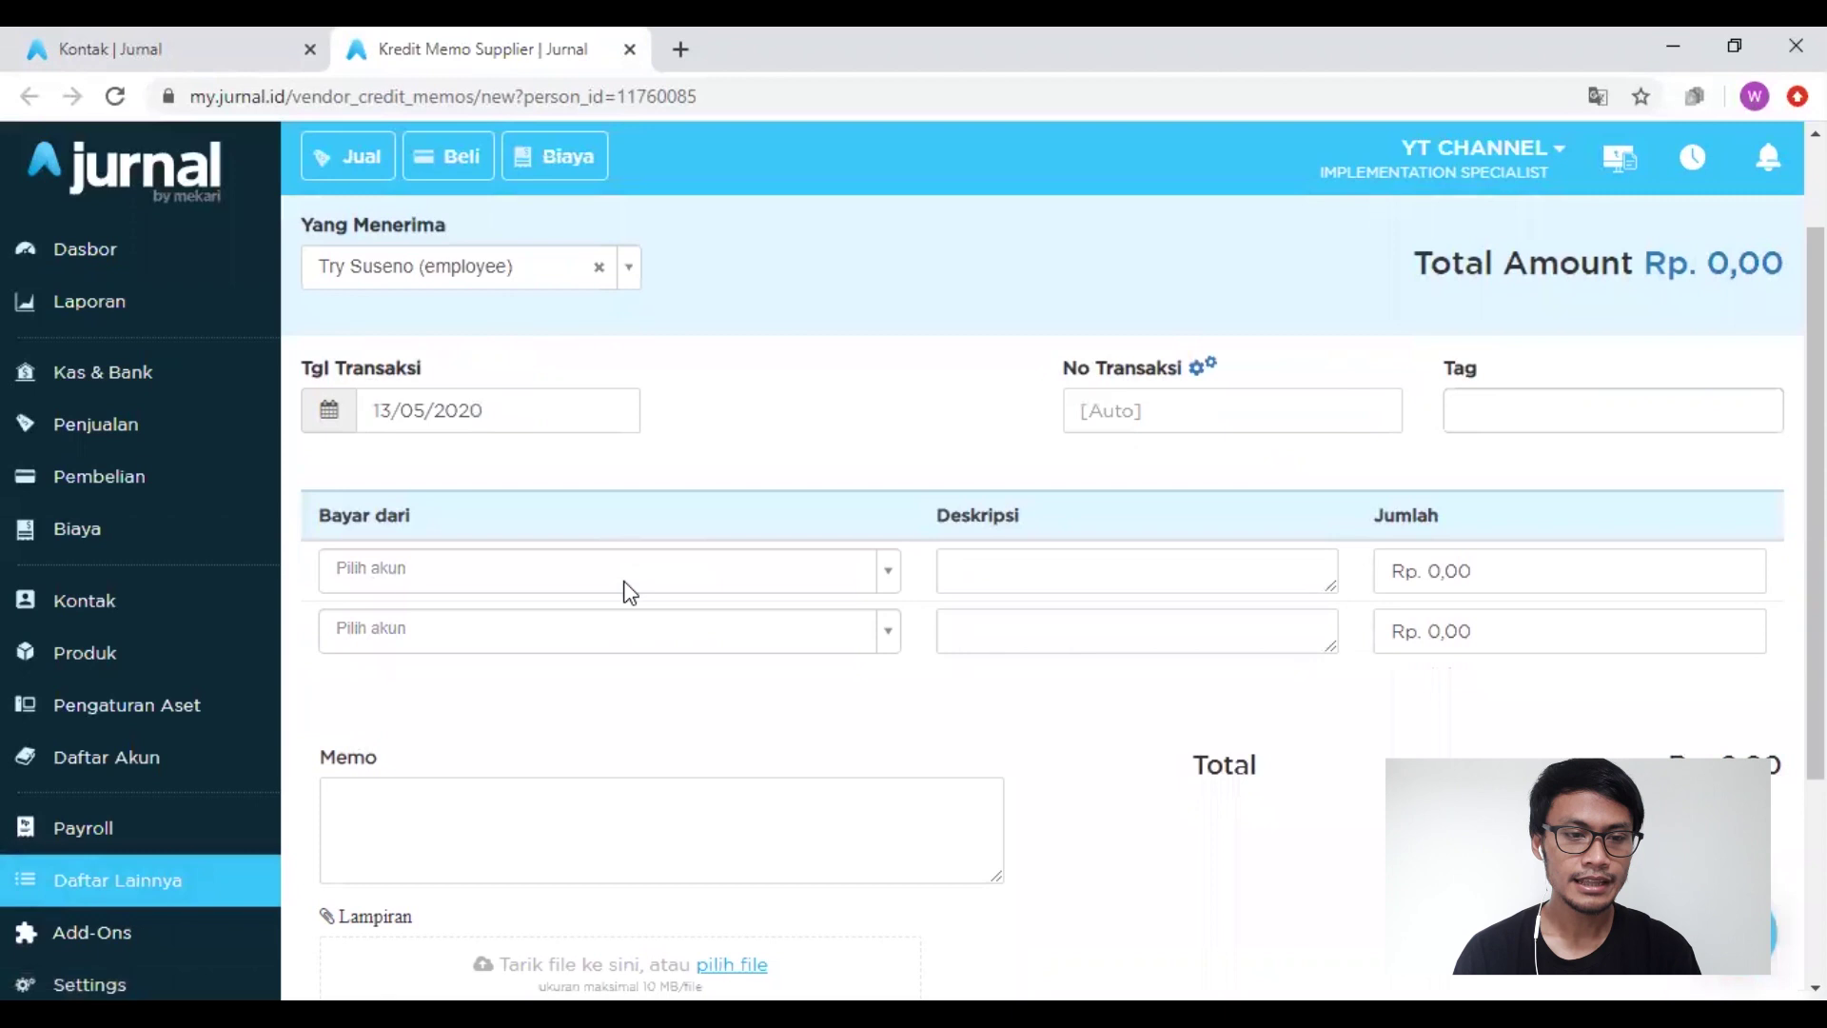
left_click(500, 417)
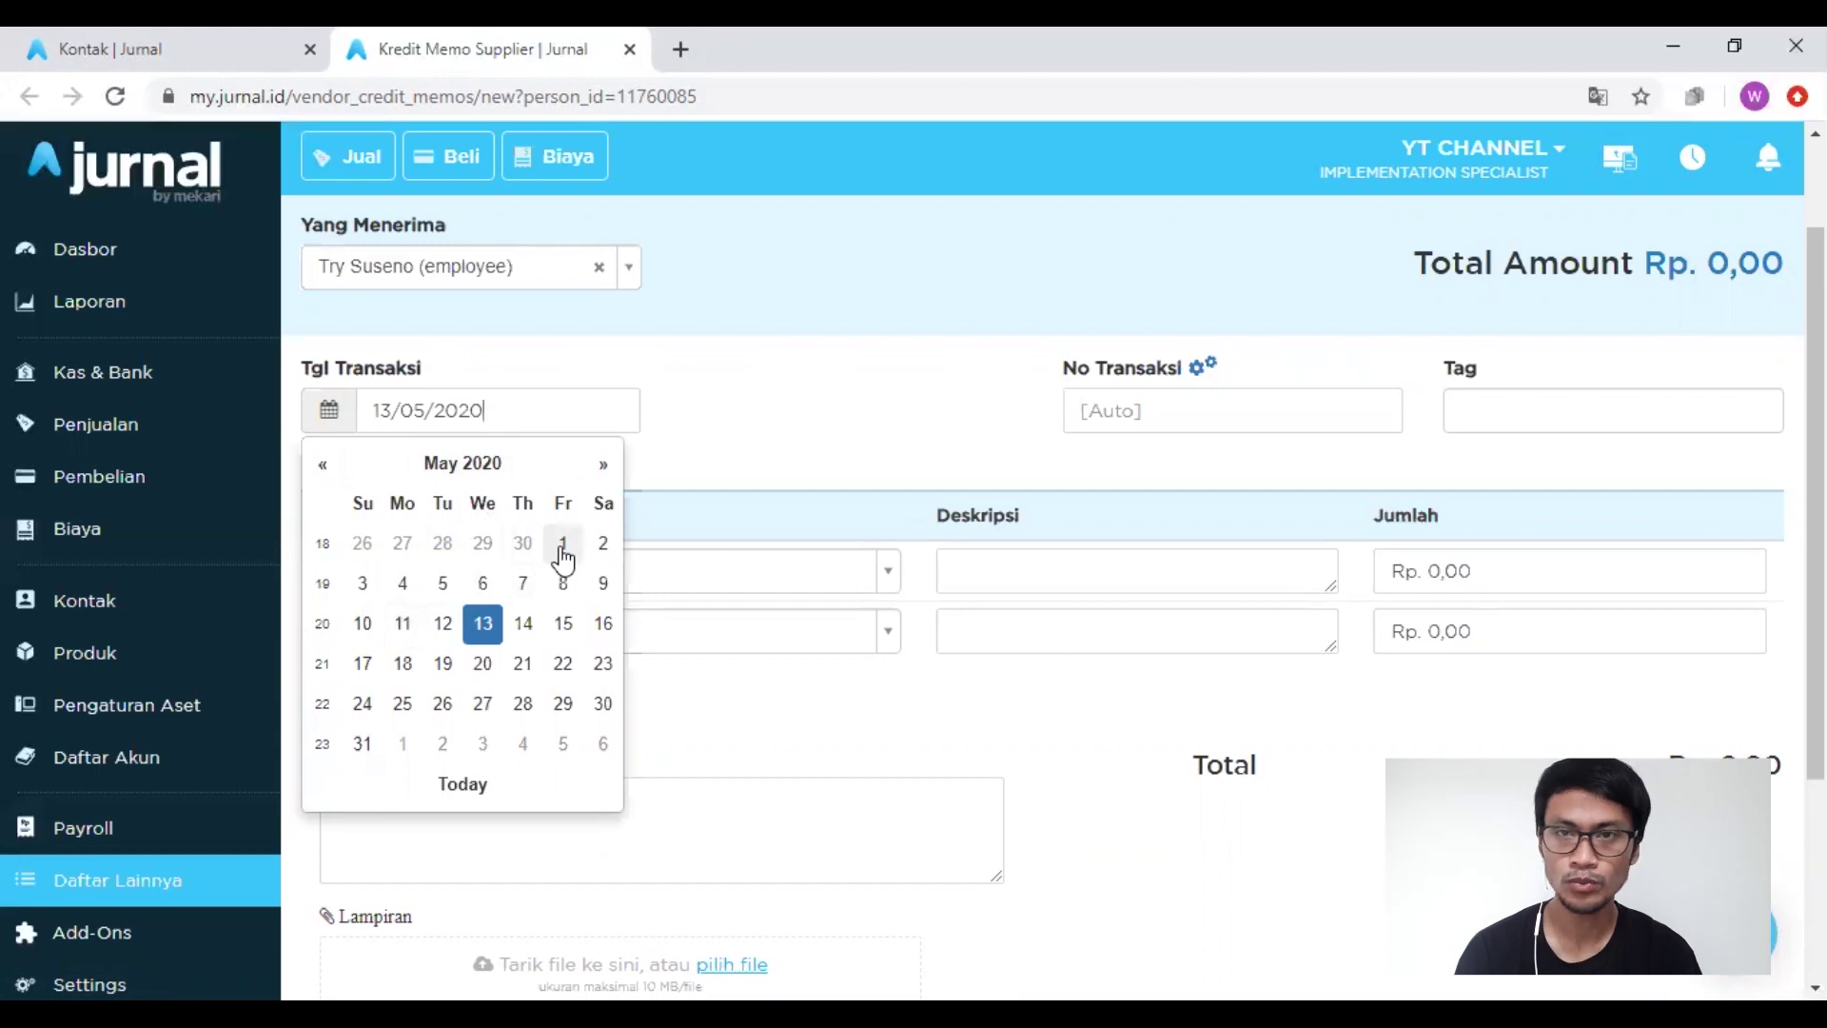
left_click(563, 547)
left_click(613, 584)
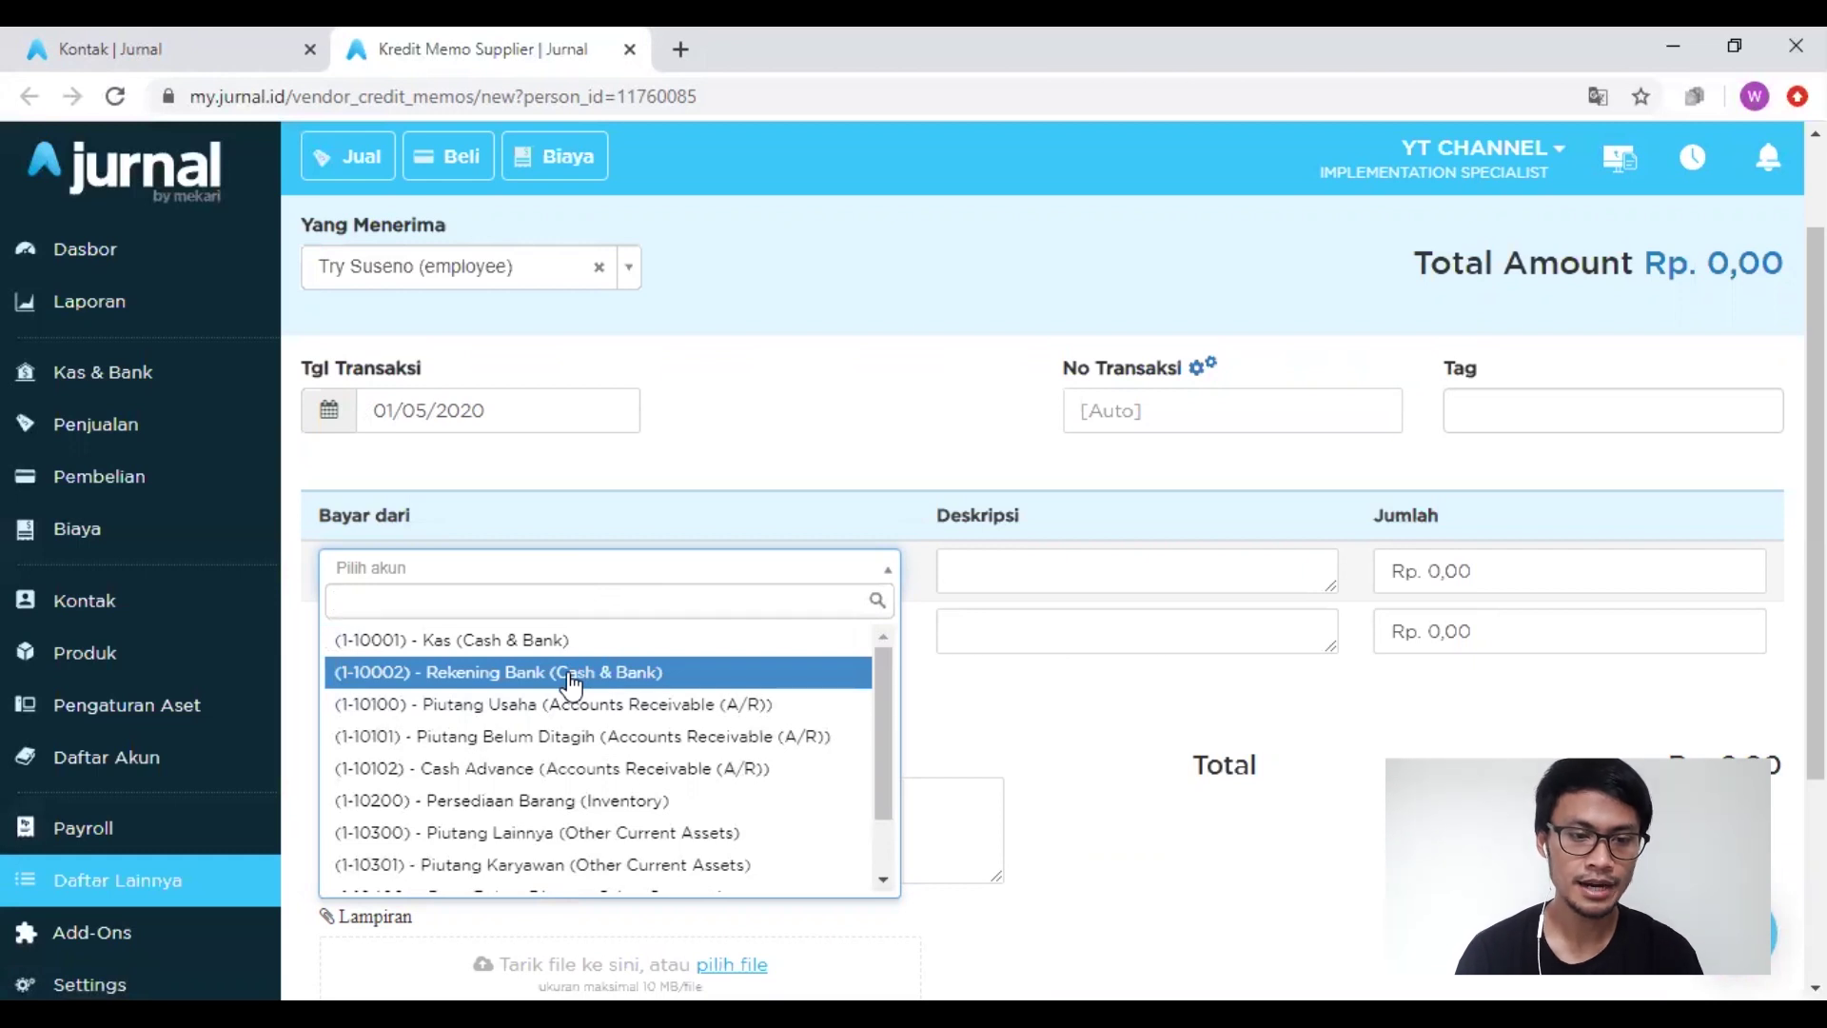
left_click(571, 676)
Step: Describe the line as 'Advance untuk pembelian material bangunan' and tag the memo with the employee's name
left_click(1004, 581)
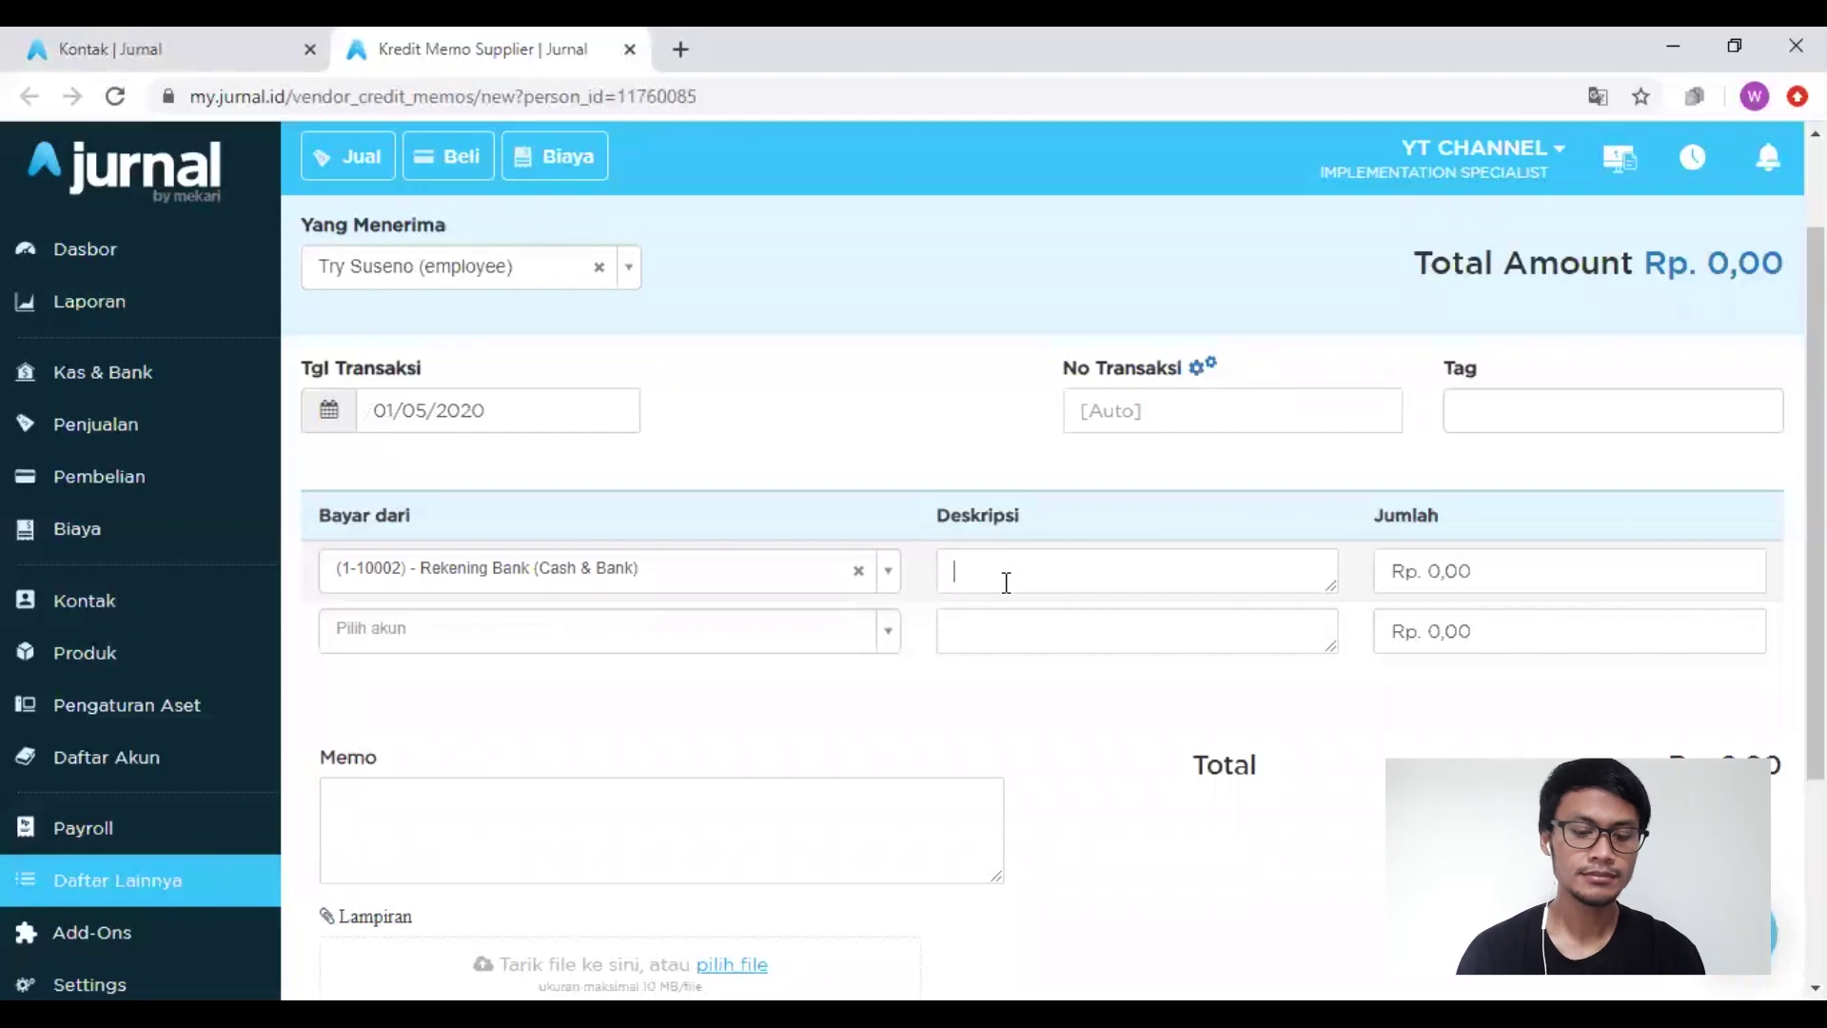
type("A")
key("BackSpace")
type("Advance untuk pembelian ")
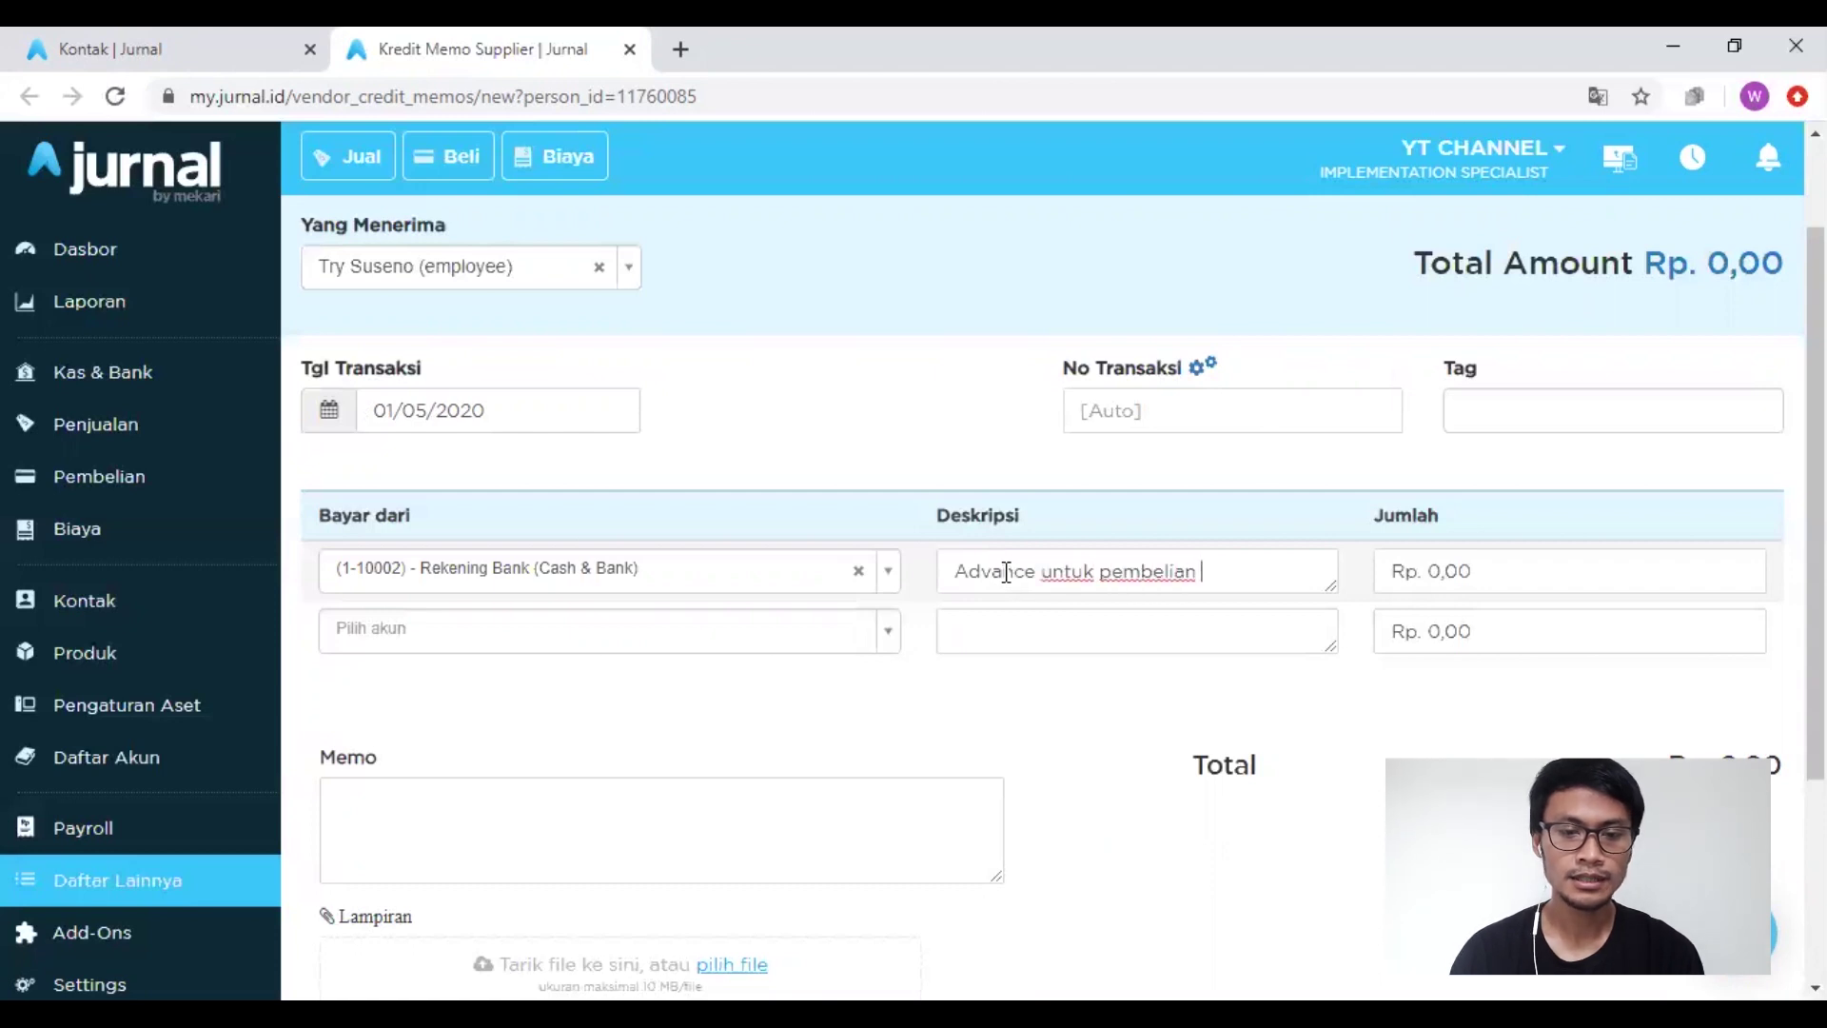
type("material bangunan")
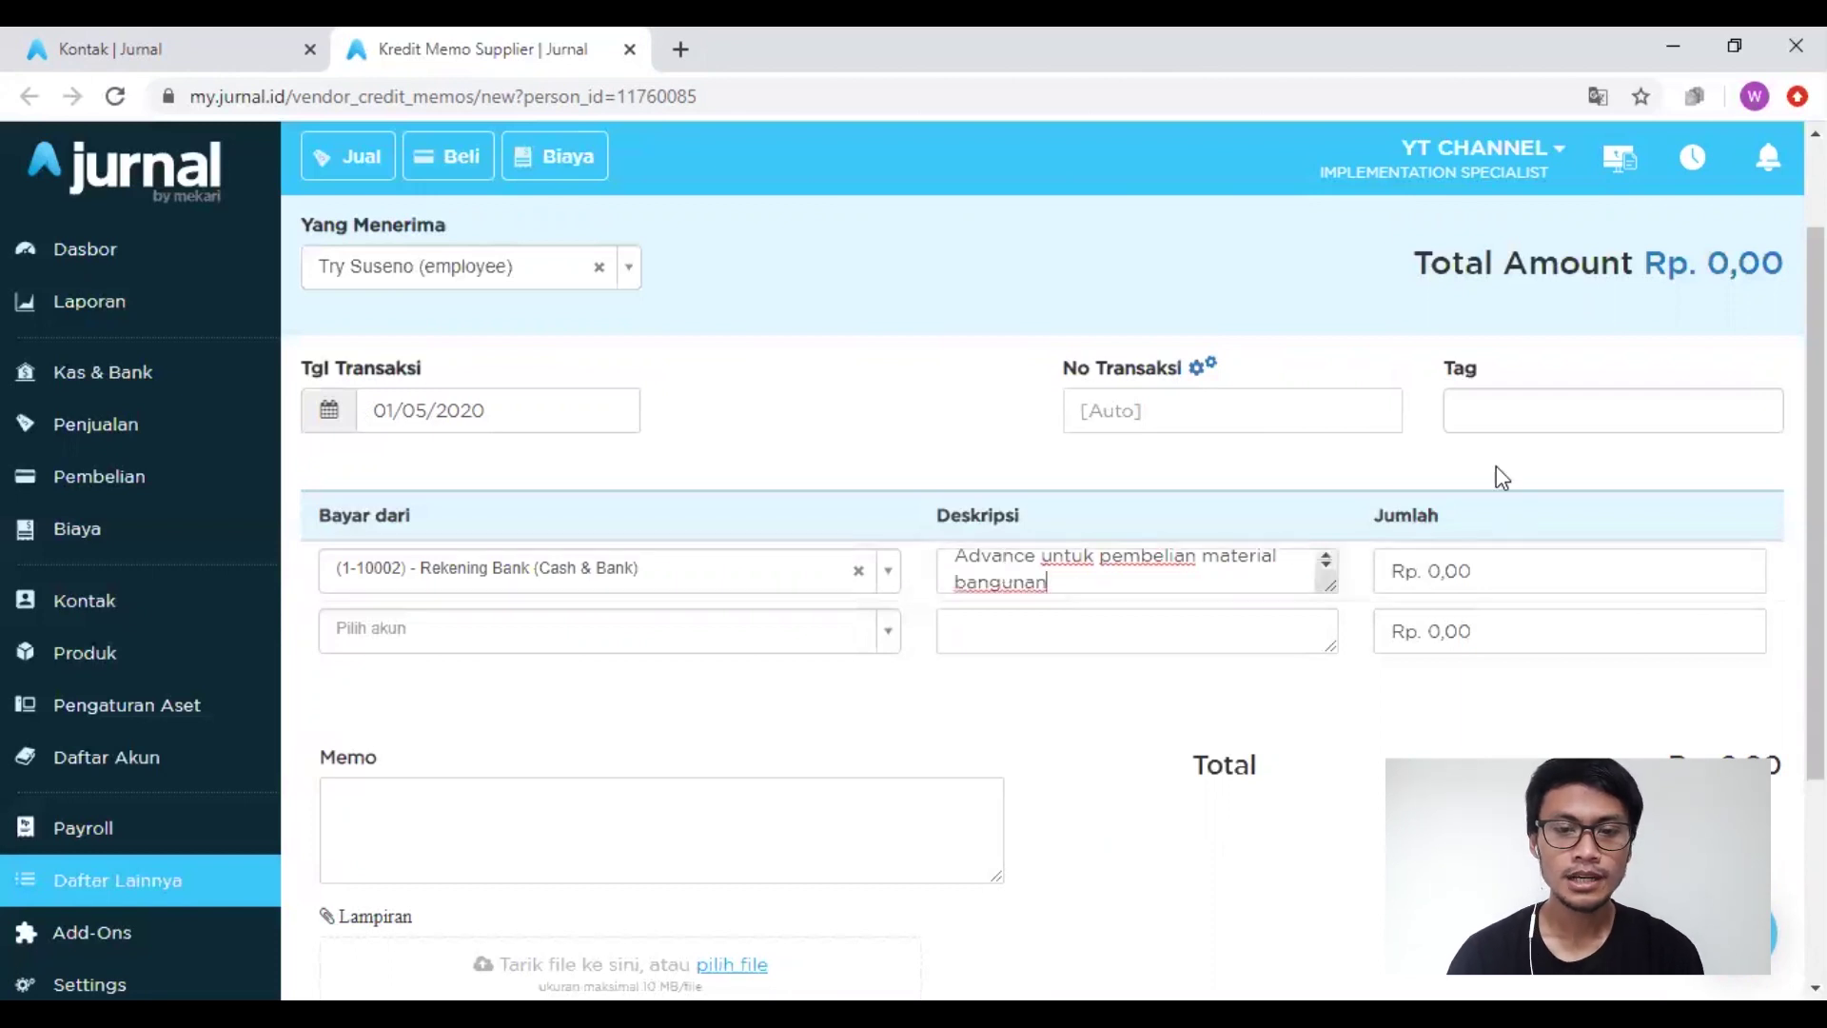
left_click(1514, 422)
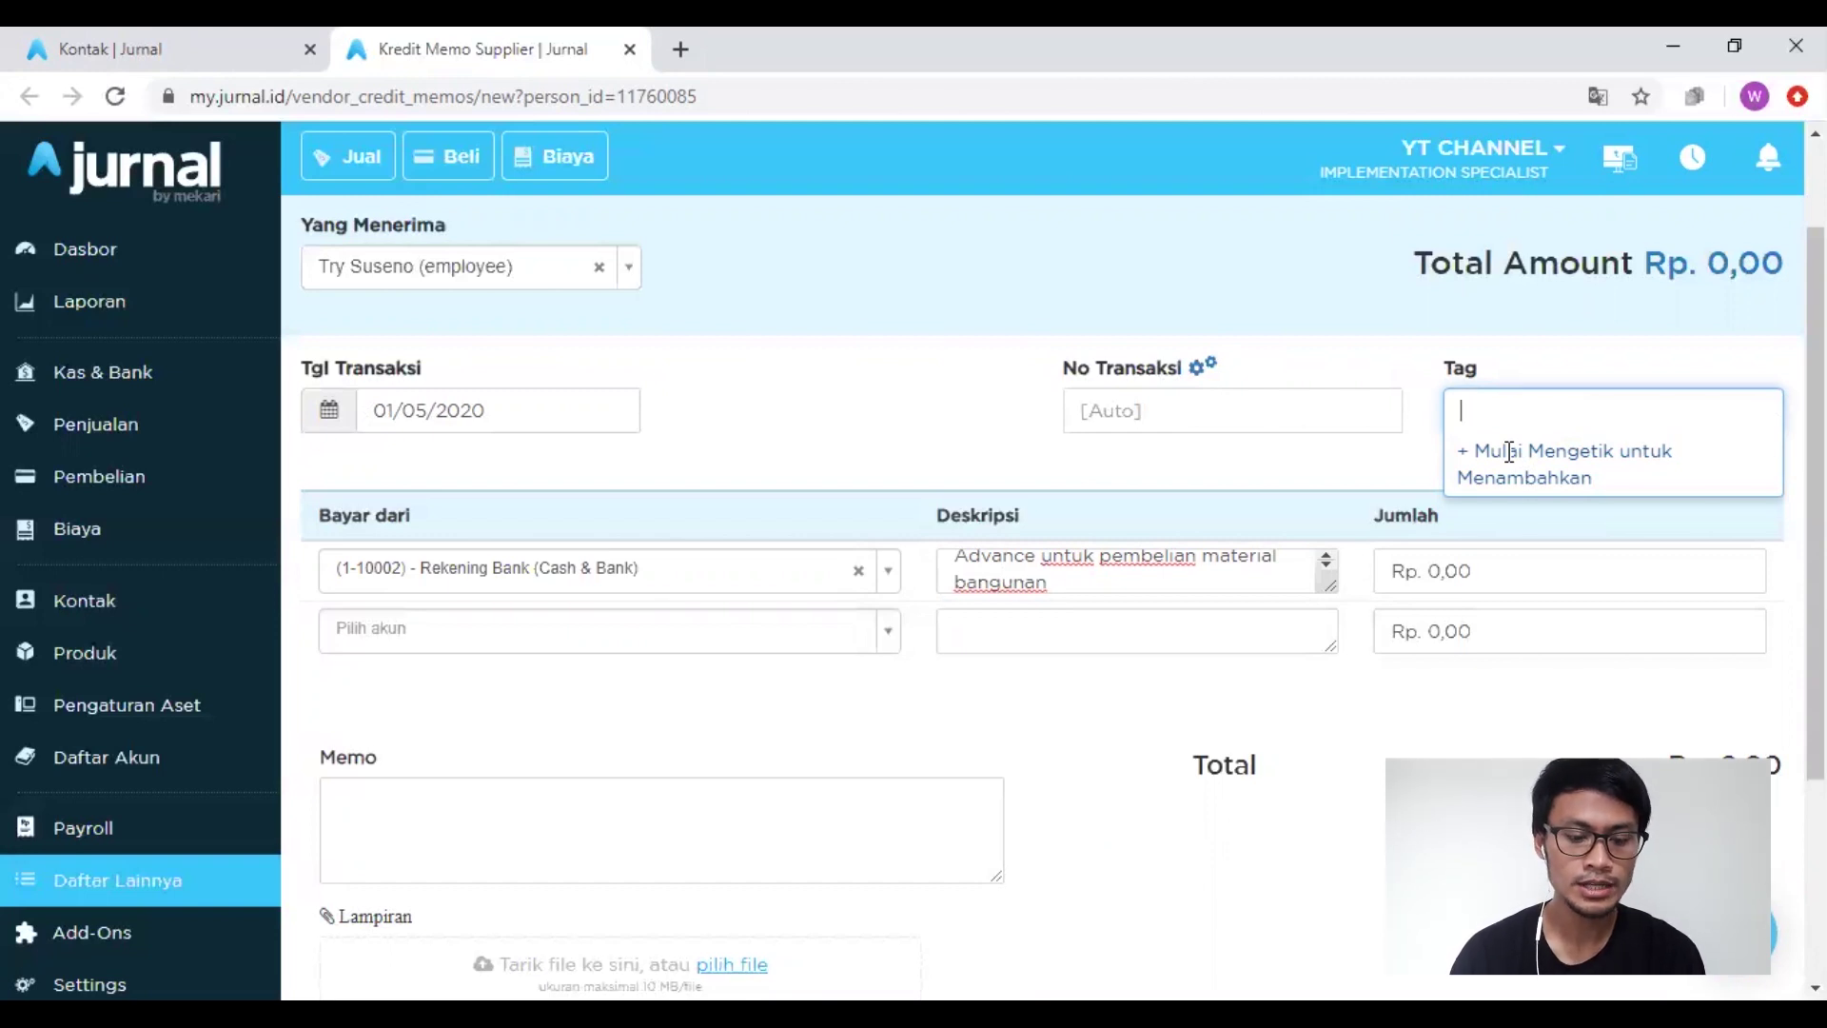
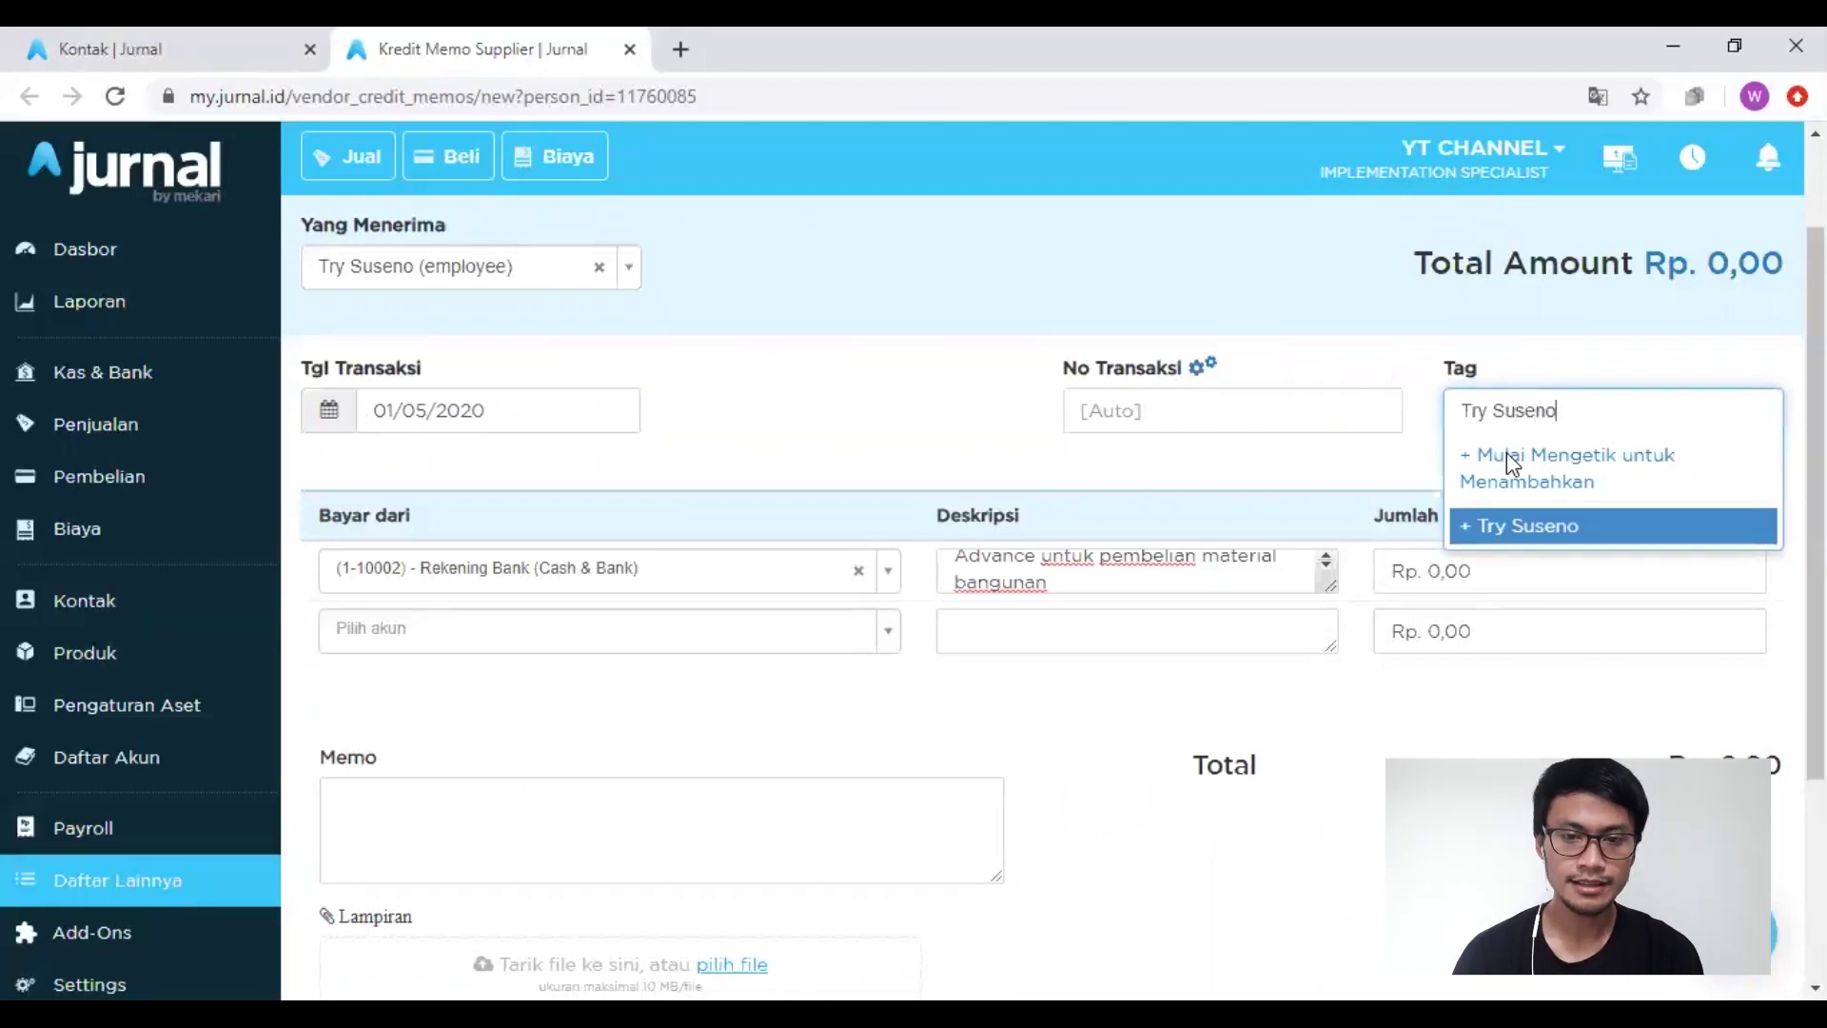
key("Return")
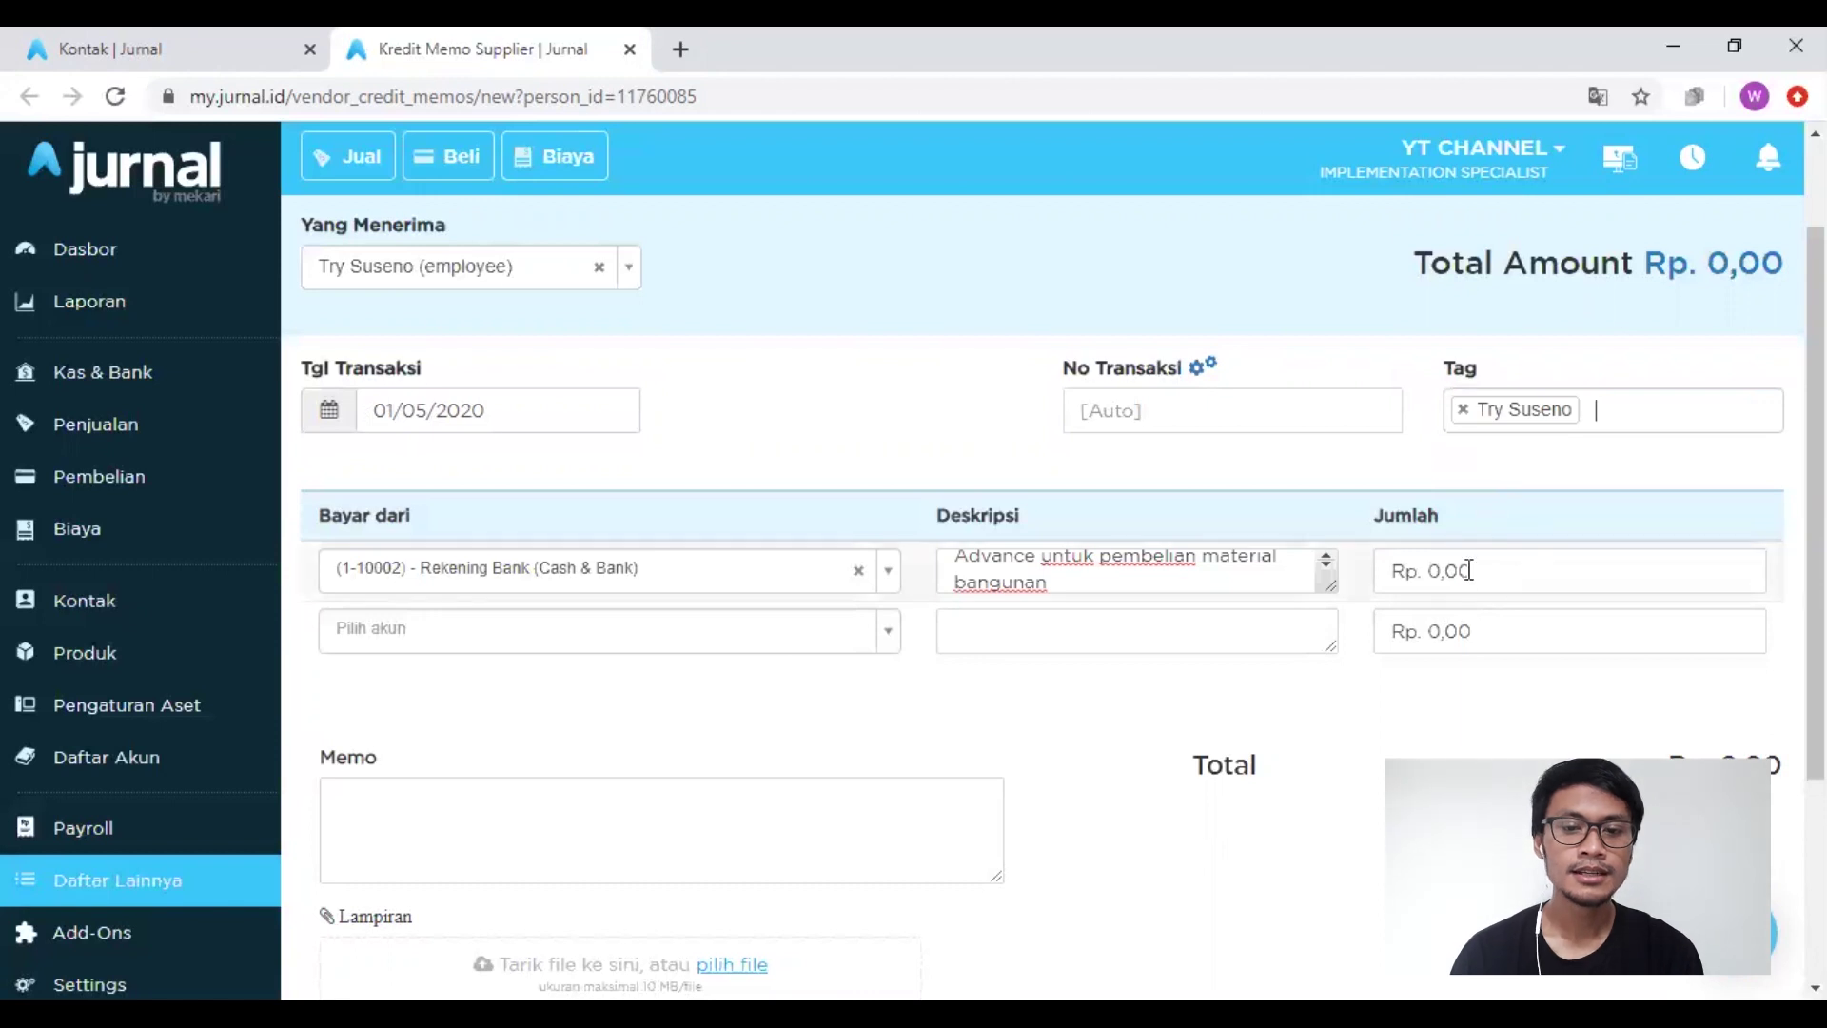
Step: Enter the line amount 10000000 and save the debit memo
left_click(1468, 571)
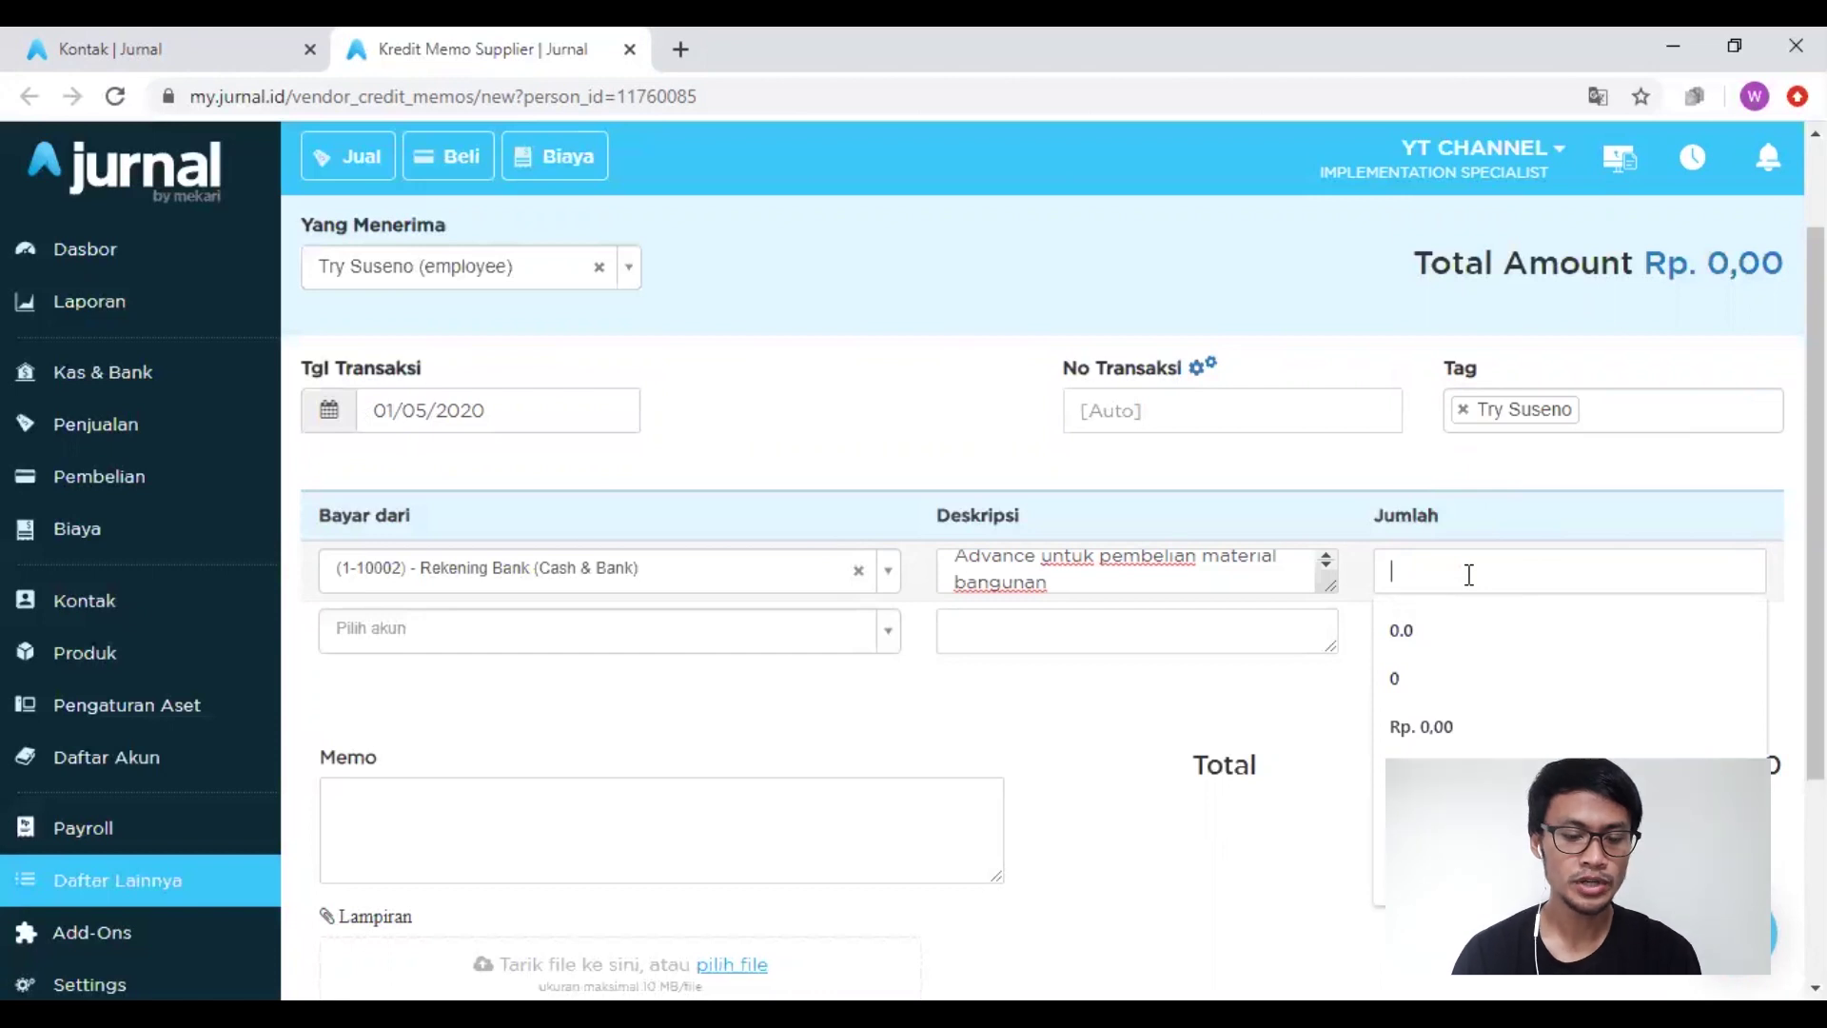
type("10000000")
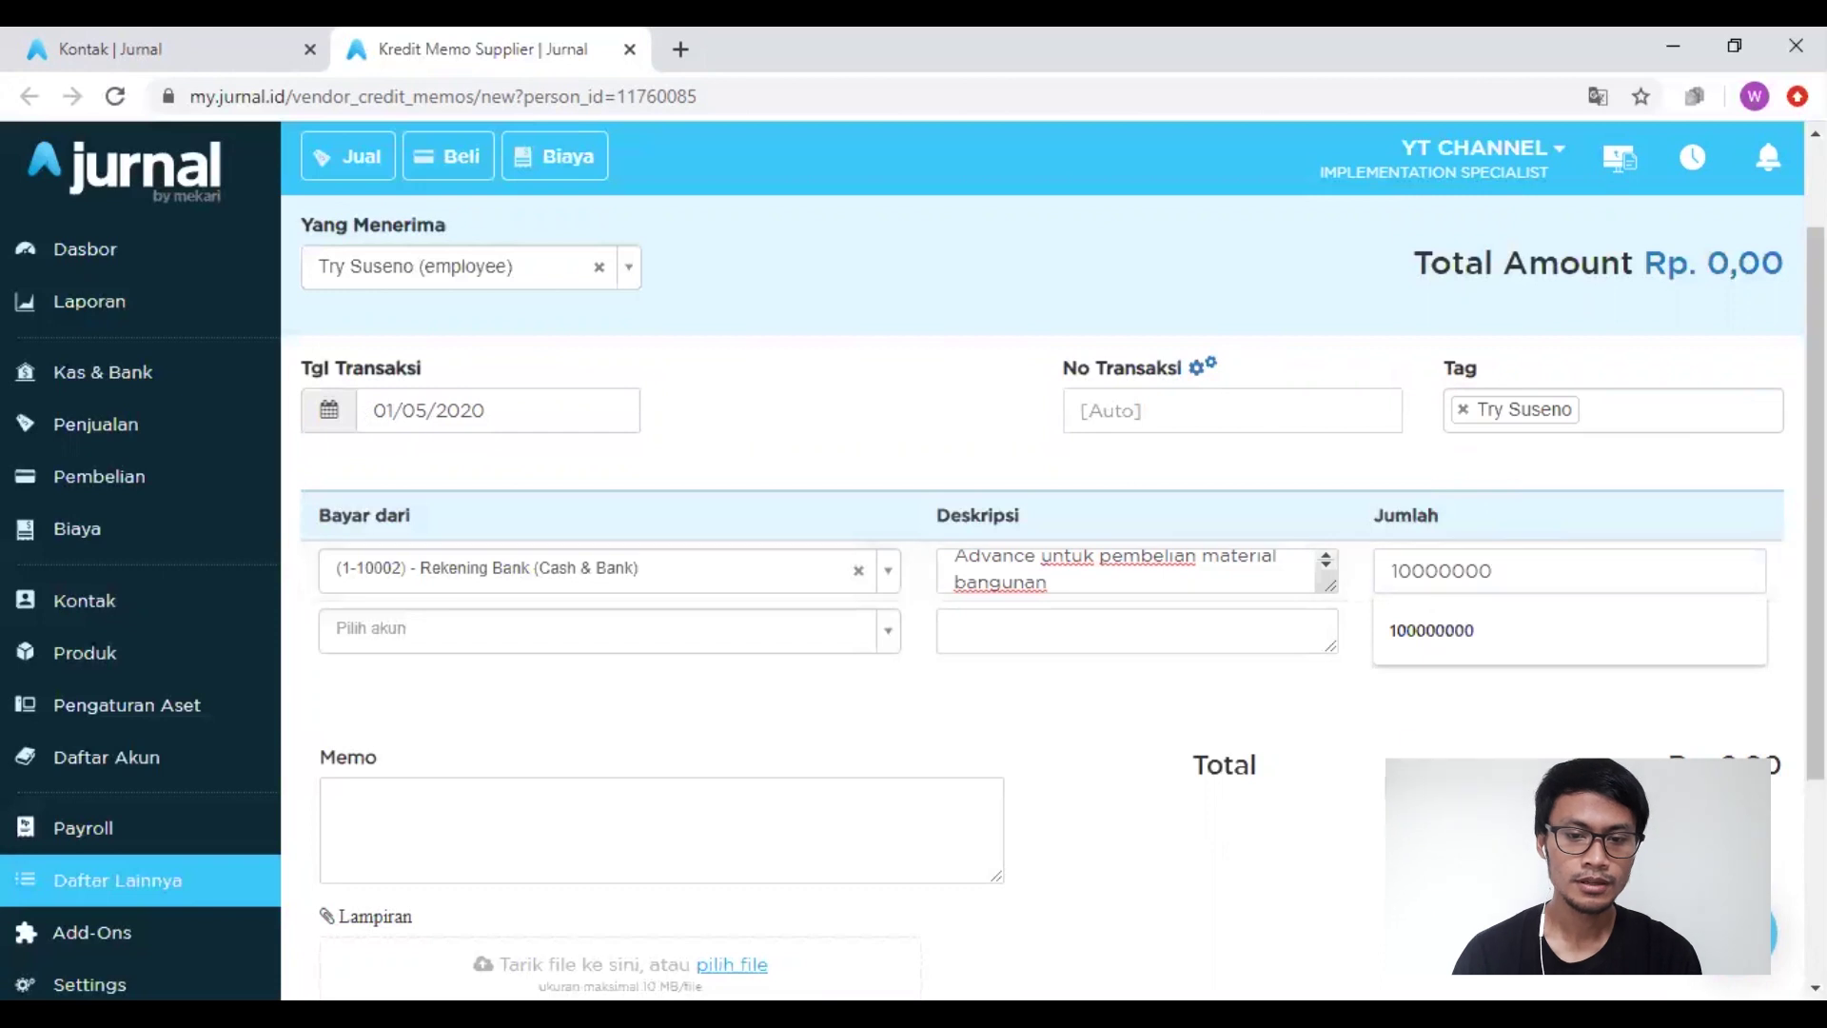
key("Tab")
scroll(1047, 571, "down", 3)
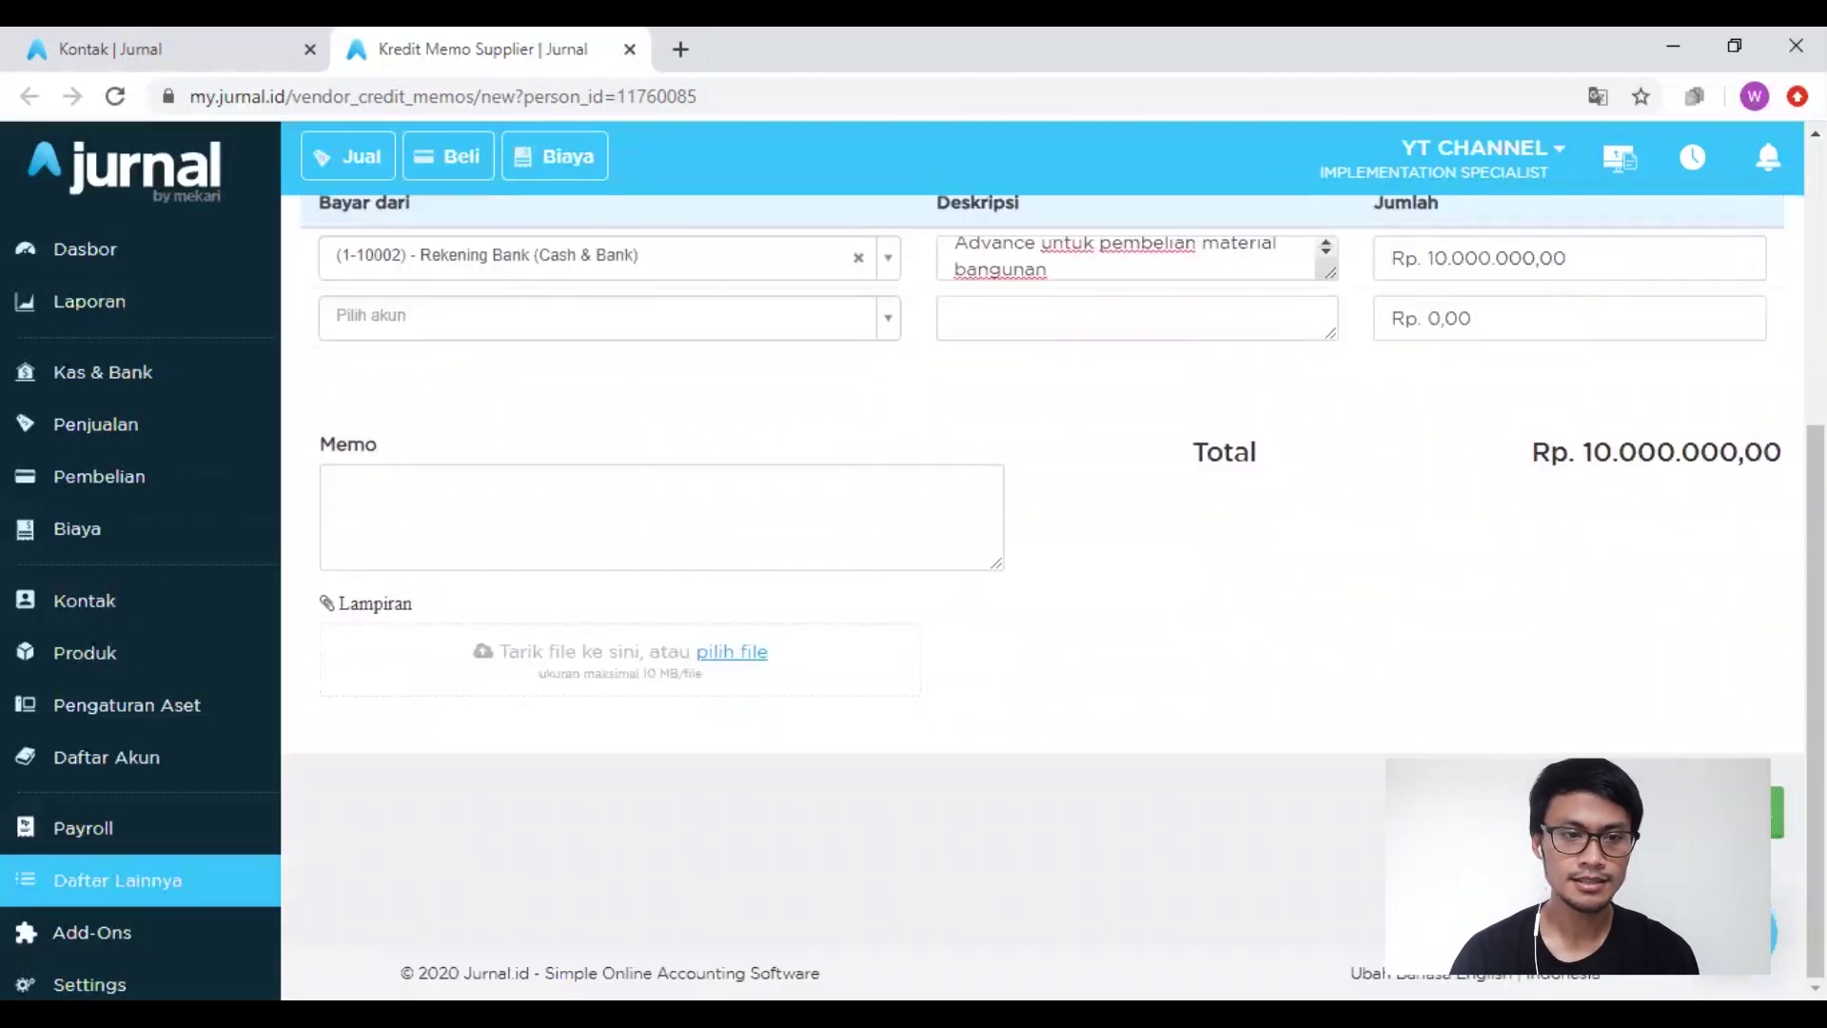
left_click(1704, 812)
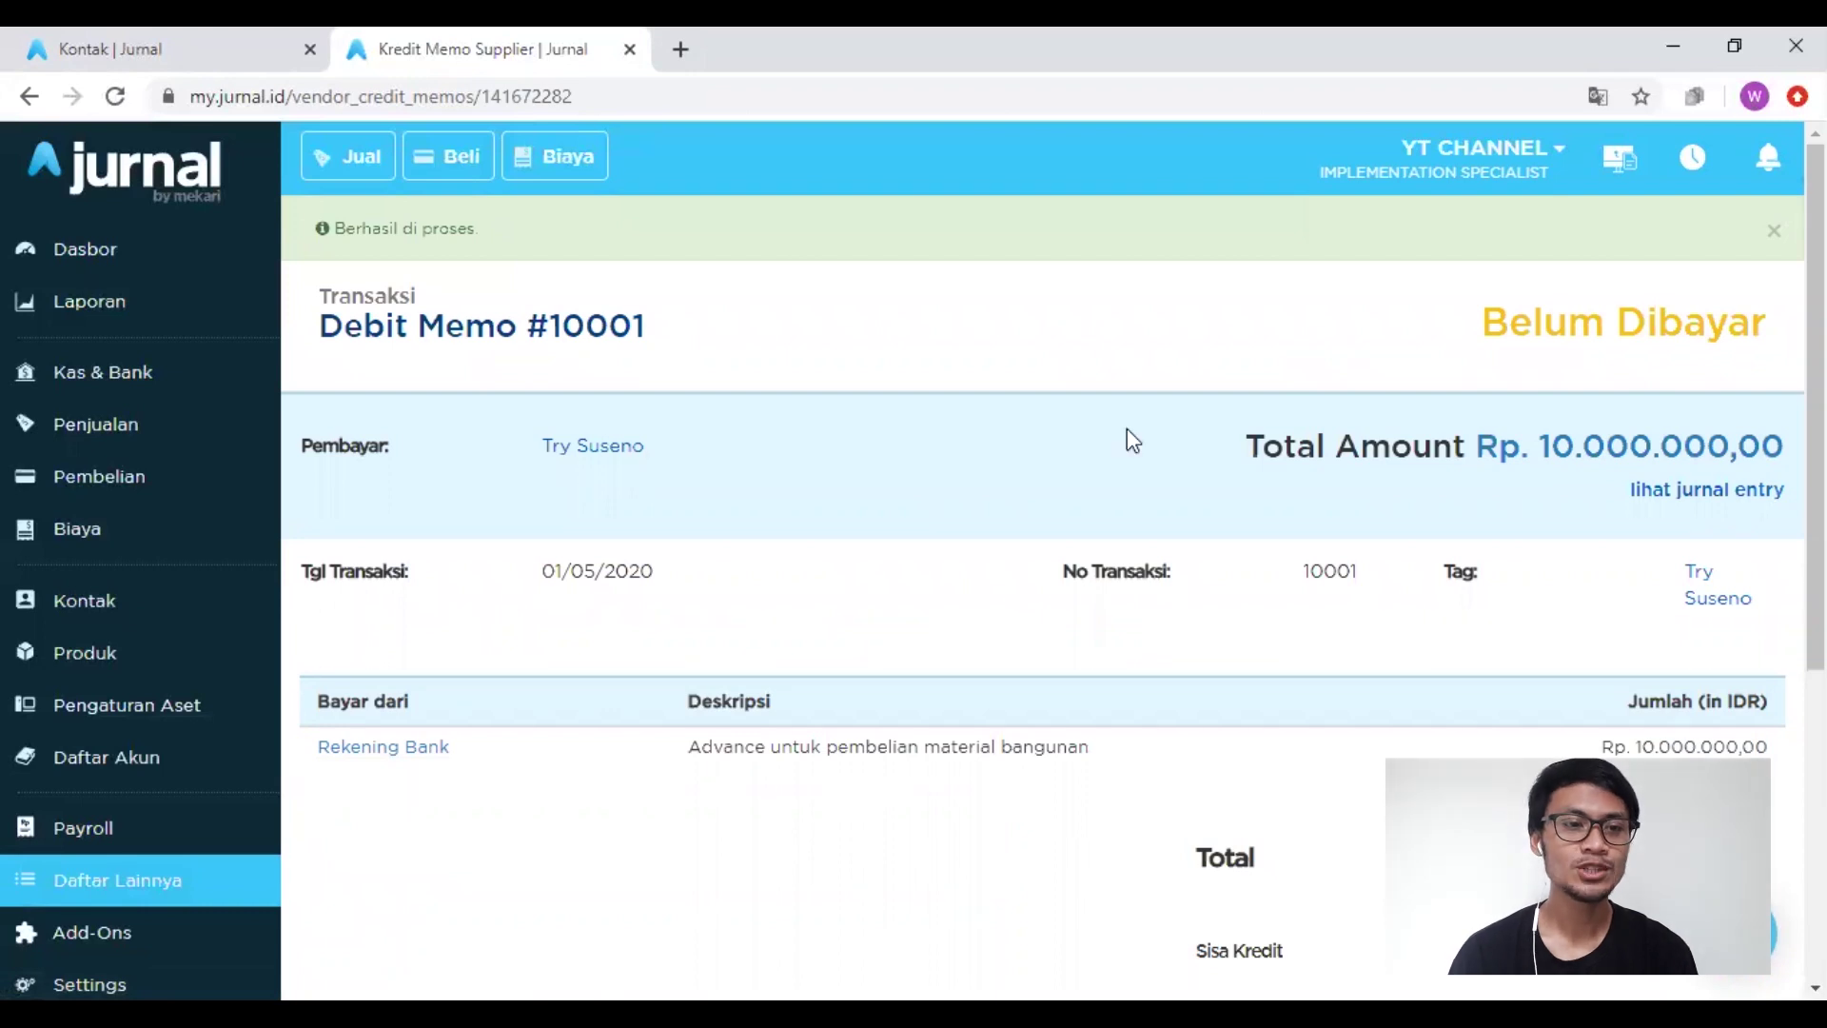
Step: Switch back to the Kontak | Jurnal browser tab with the employee's contact page
left_click(180, 29)
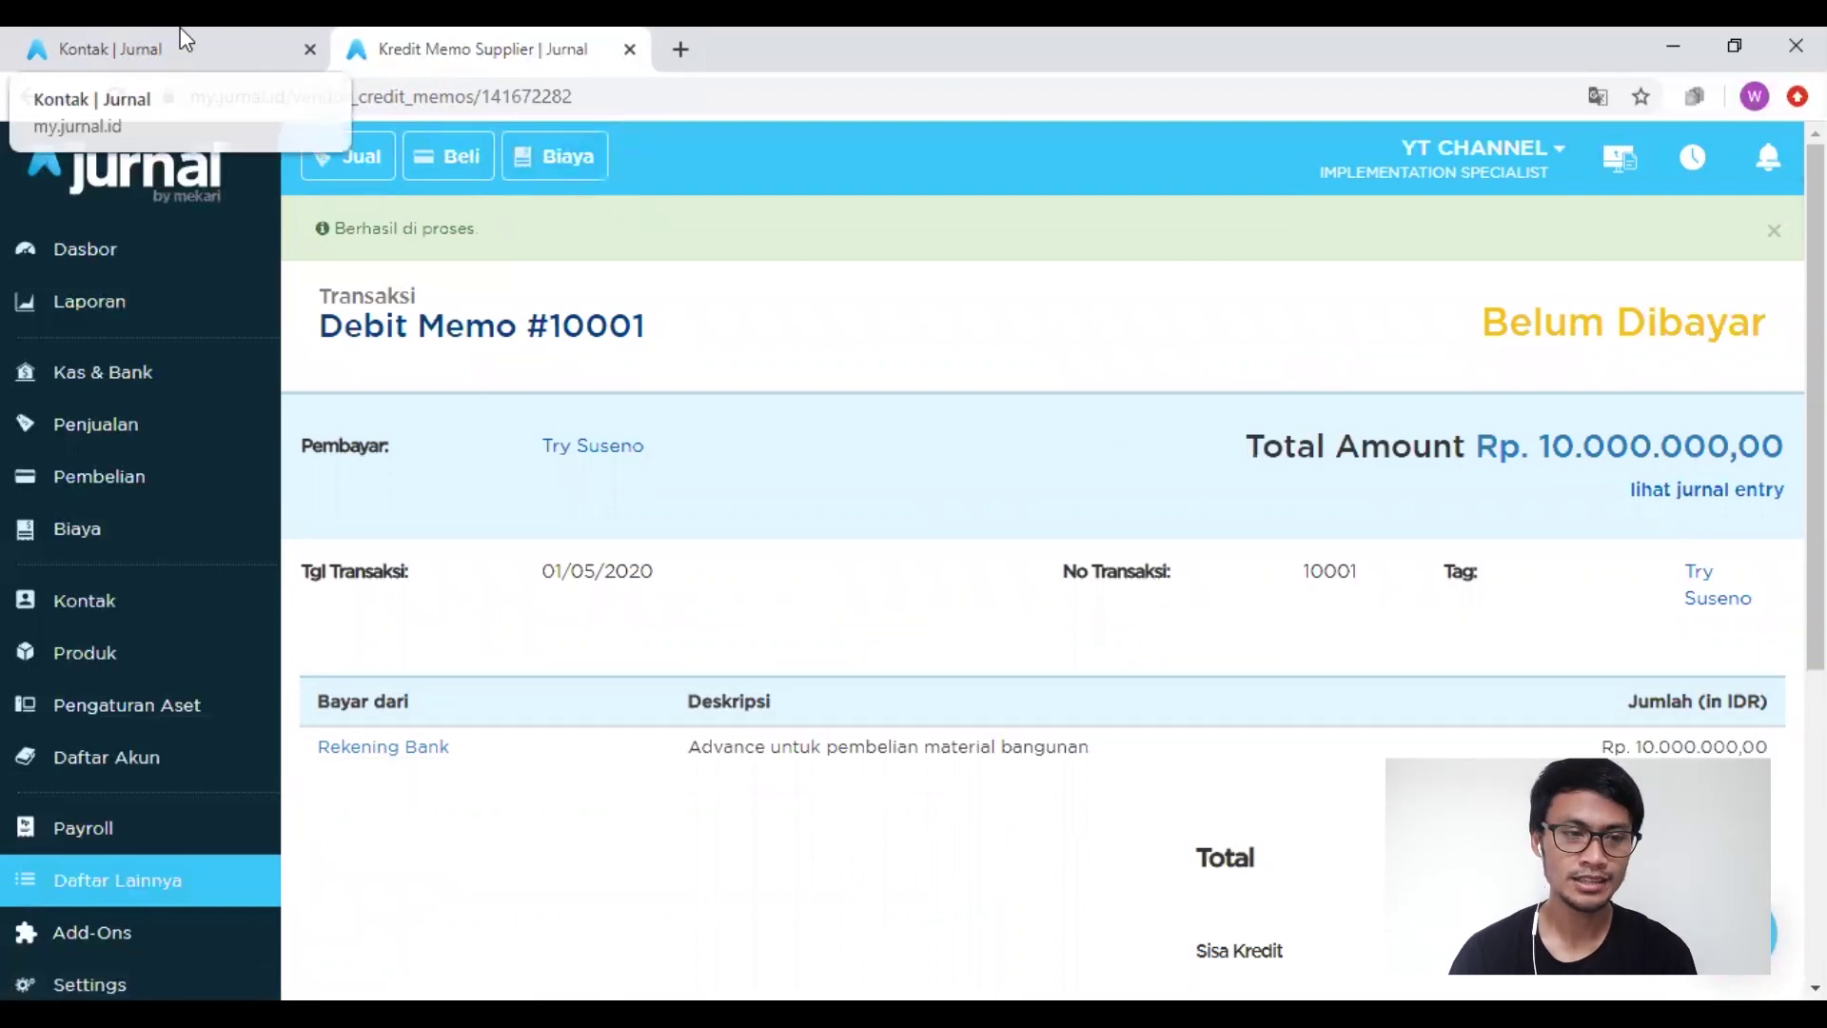
Step: Open the Neraca balance sheet from Laporan, dismiss the tour tip, then view the Kas & Bank accounts
left_click(87, 310)
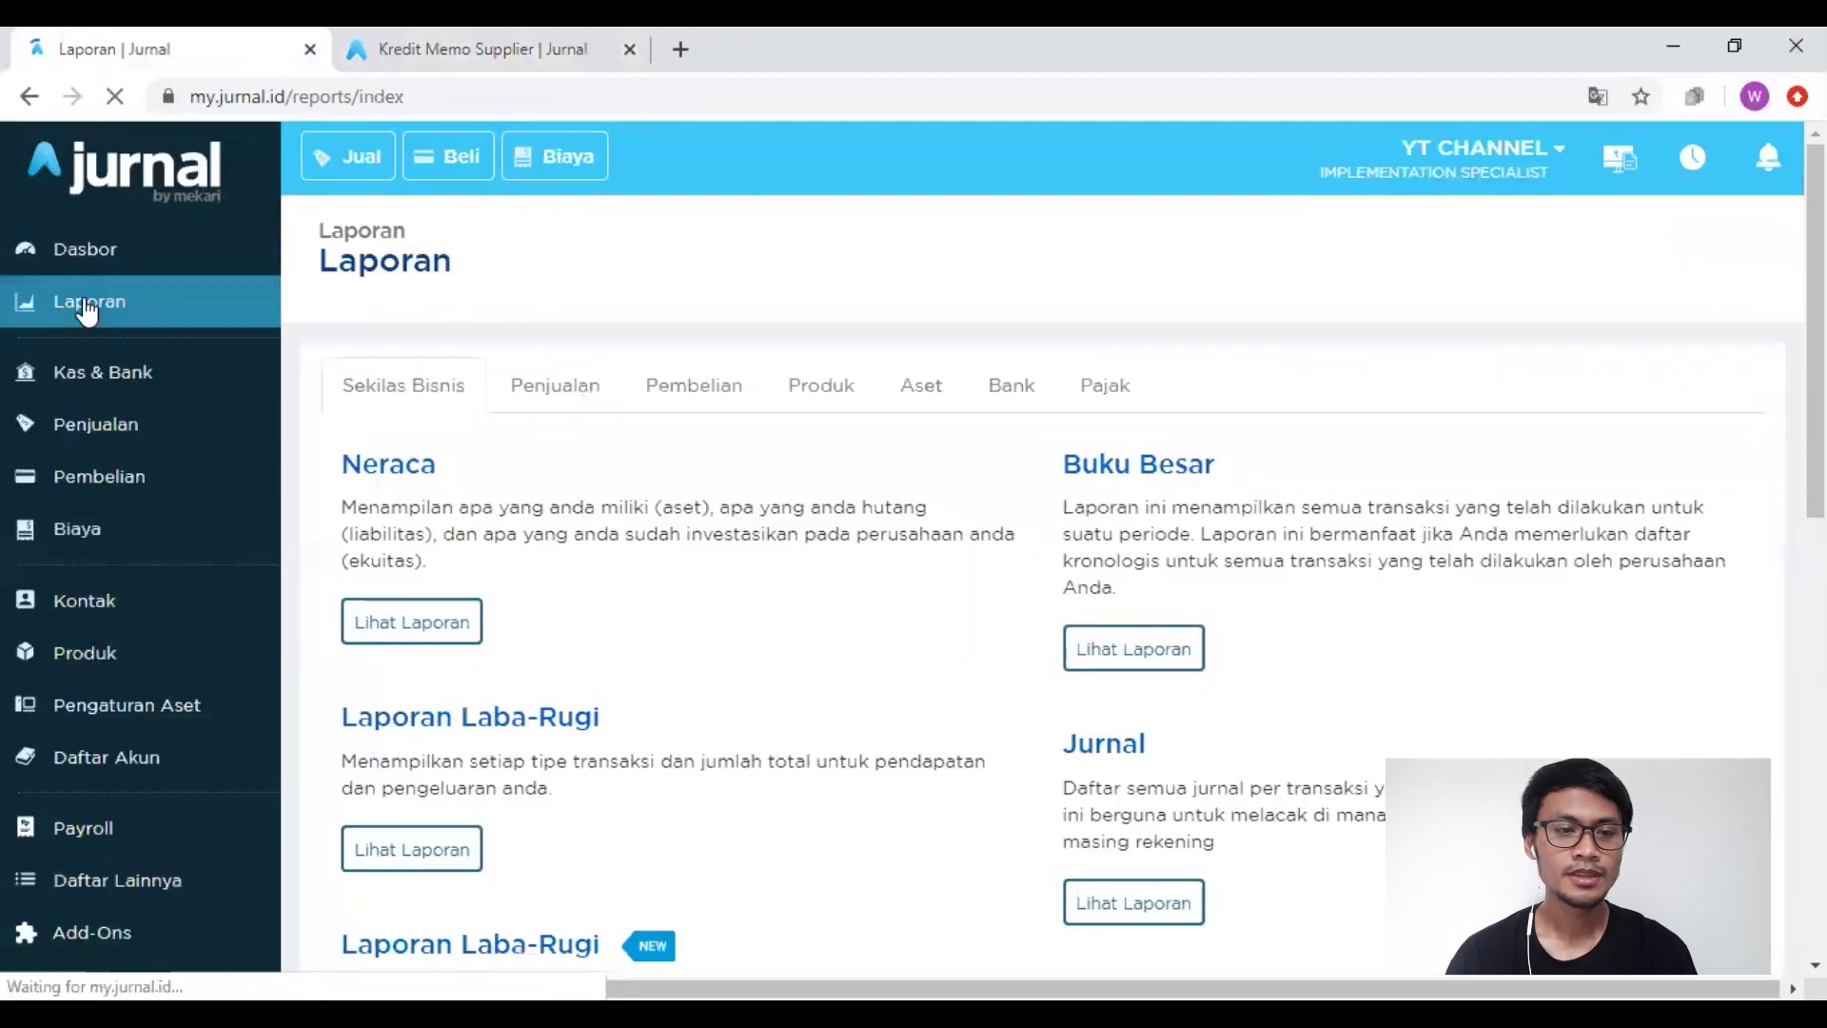
left_click(427, 632)
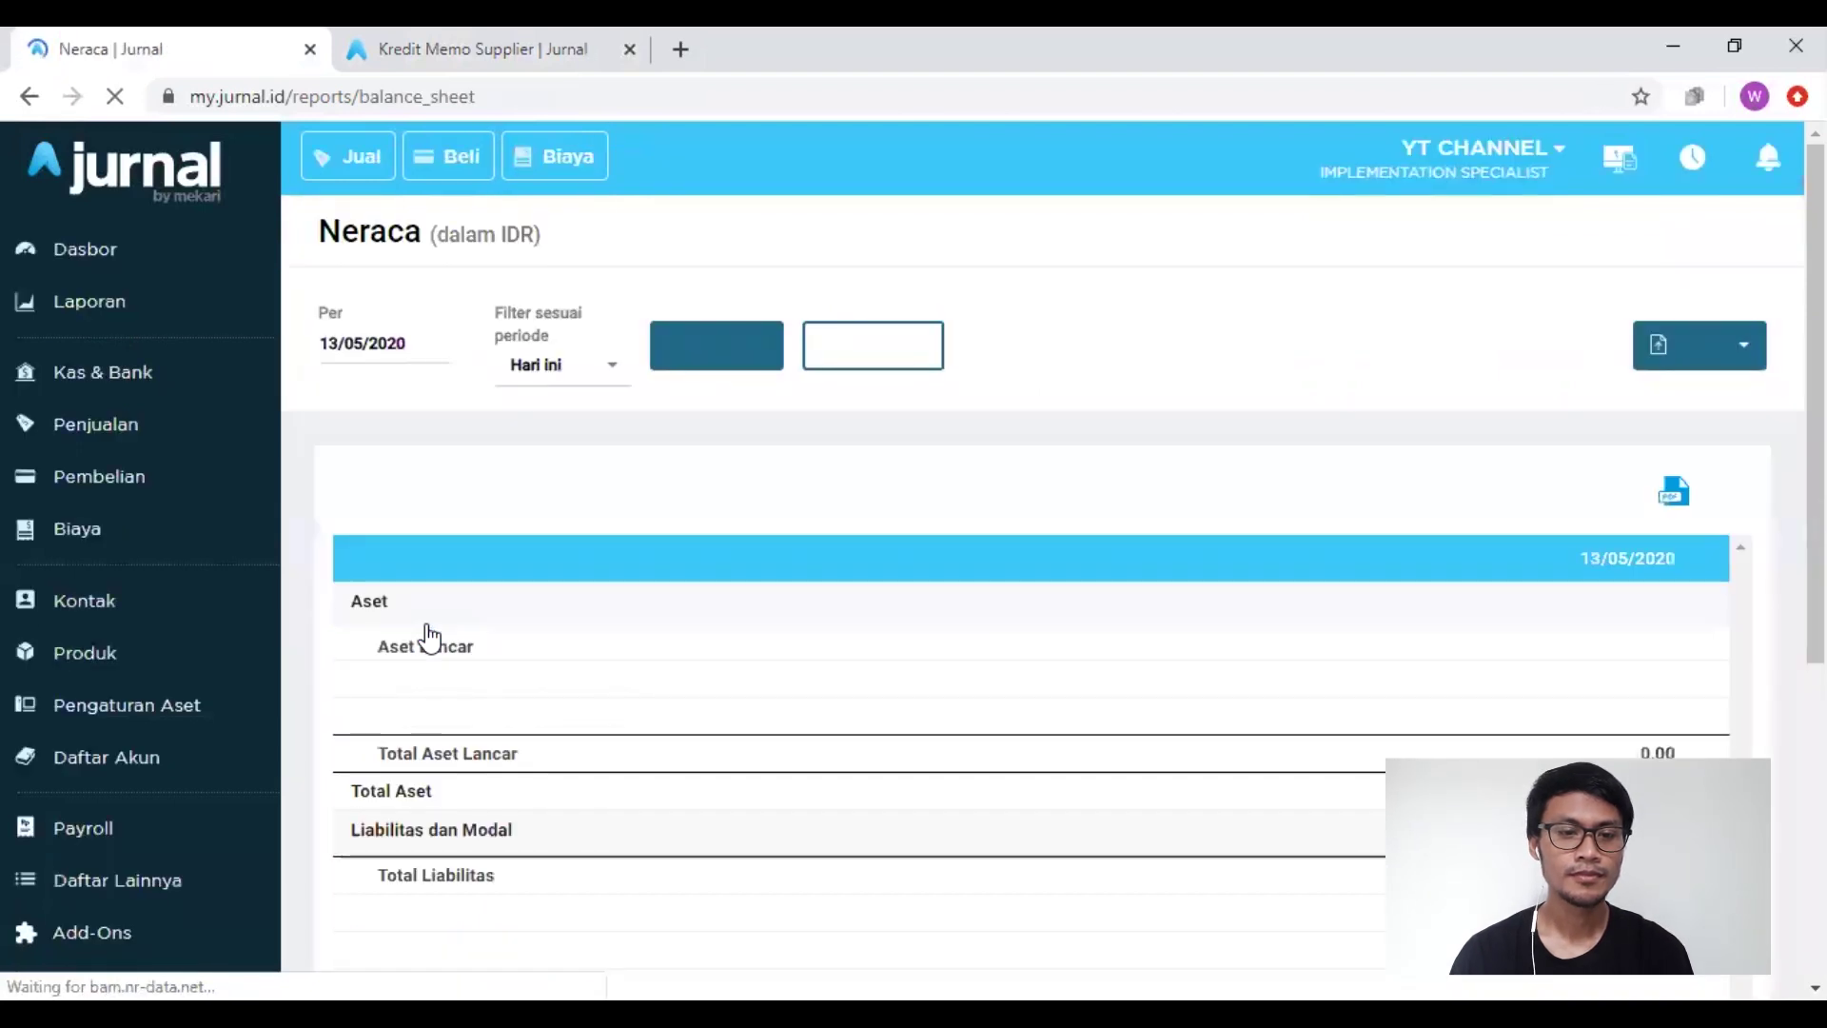
scroll(710, 632, "down", 3)
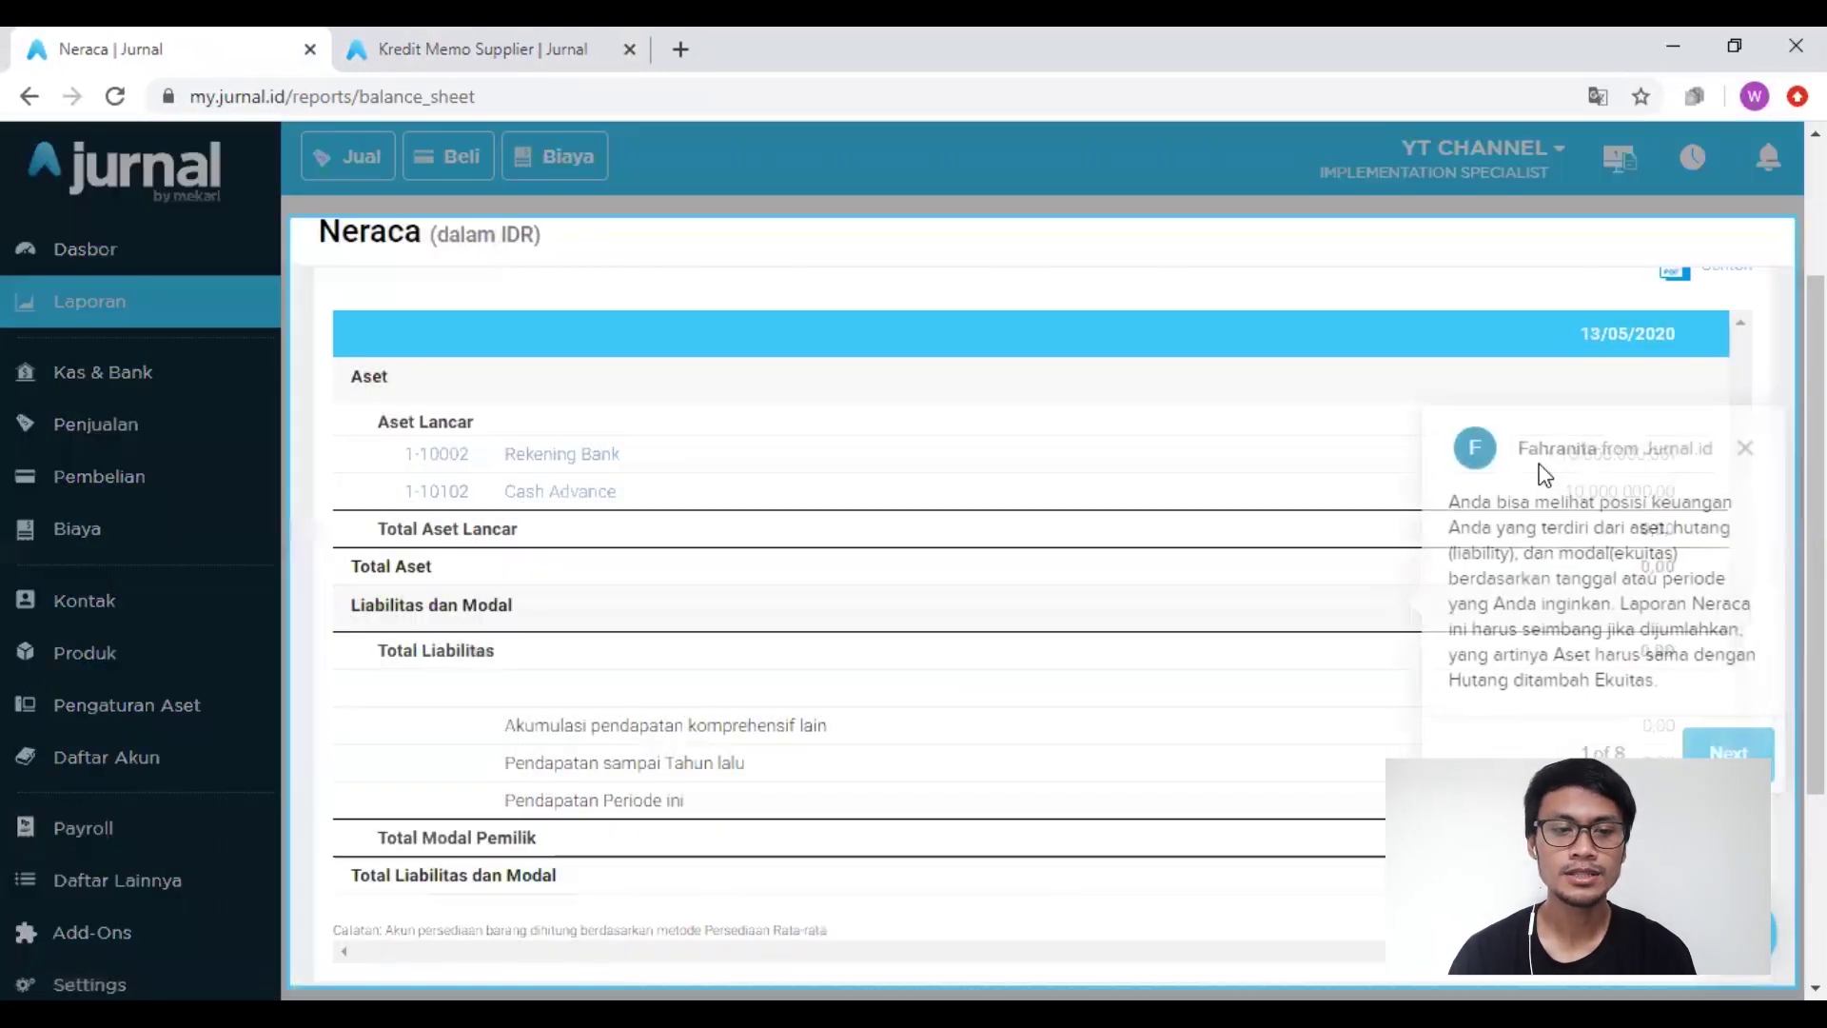
left_click(1740, 448)
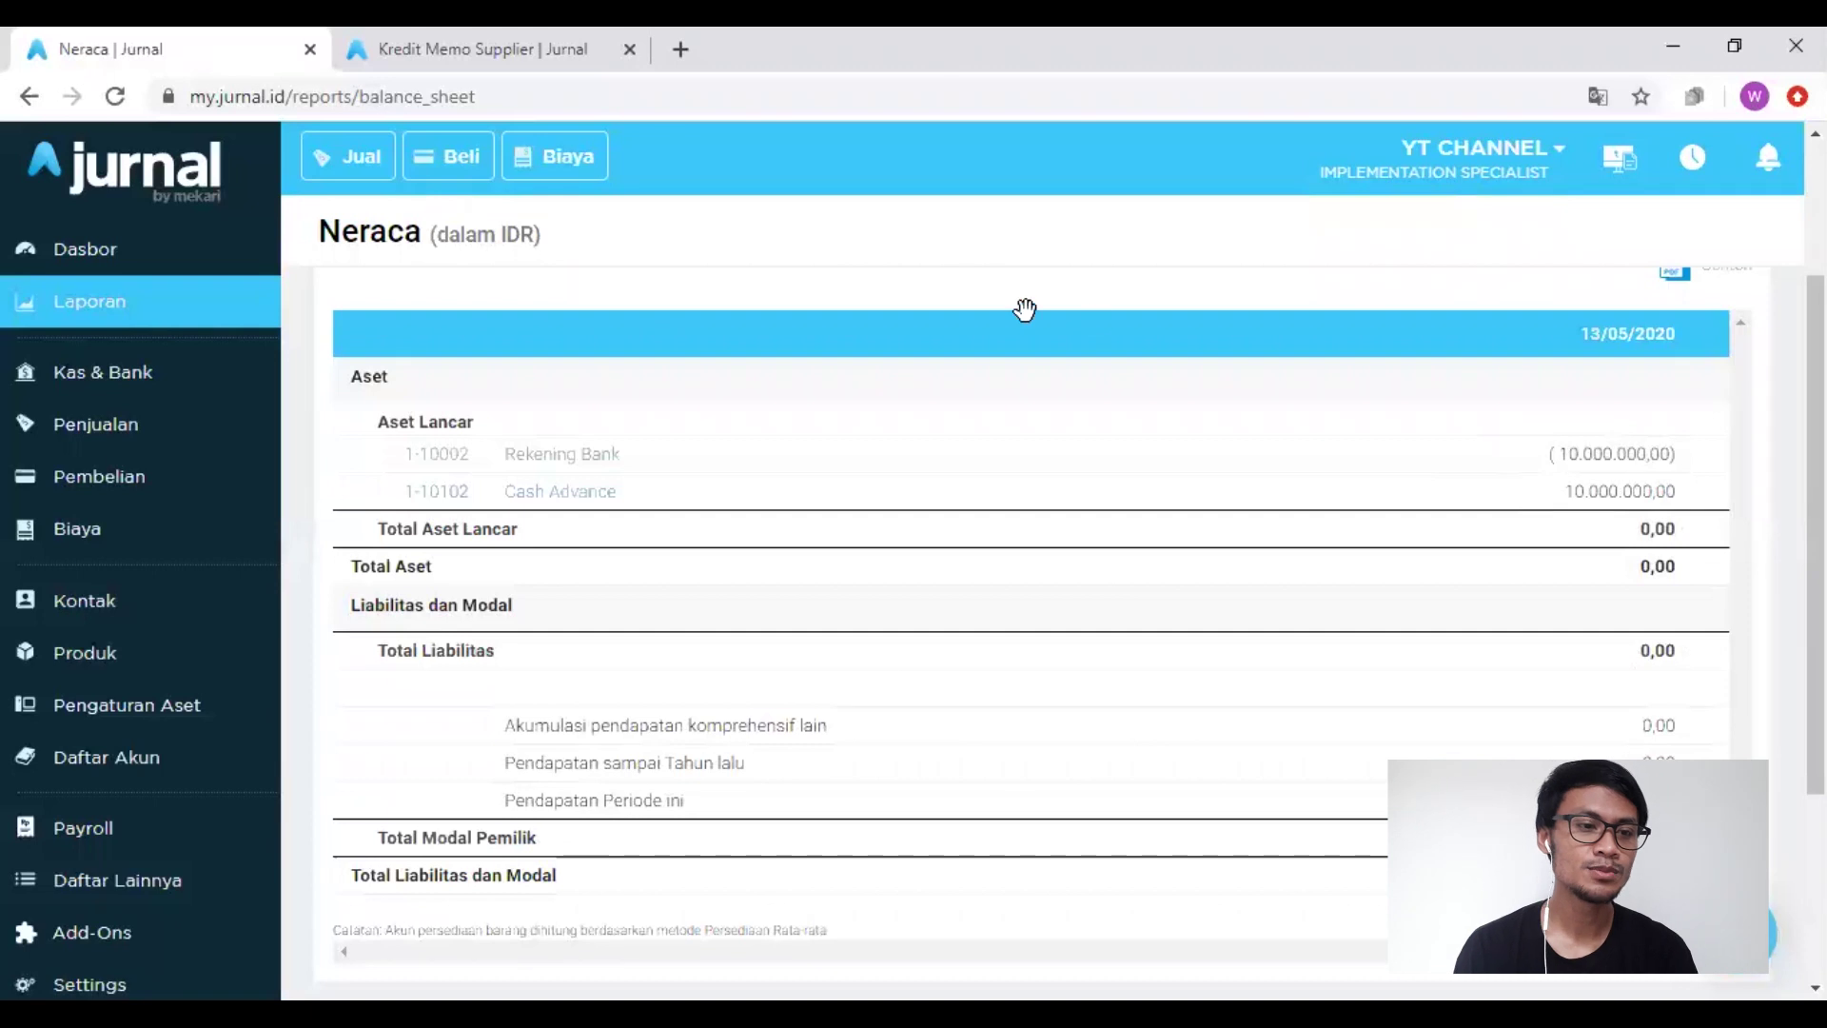
left_click(158, 370)
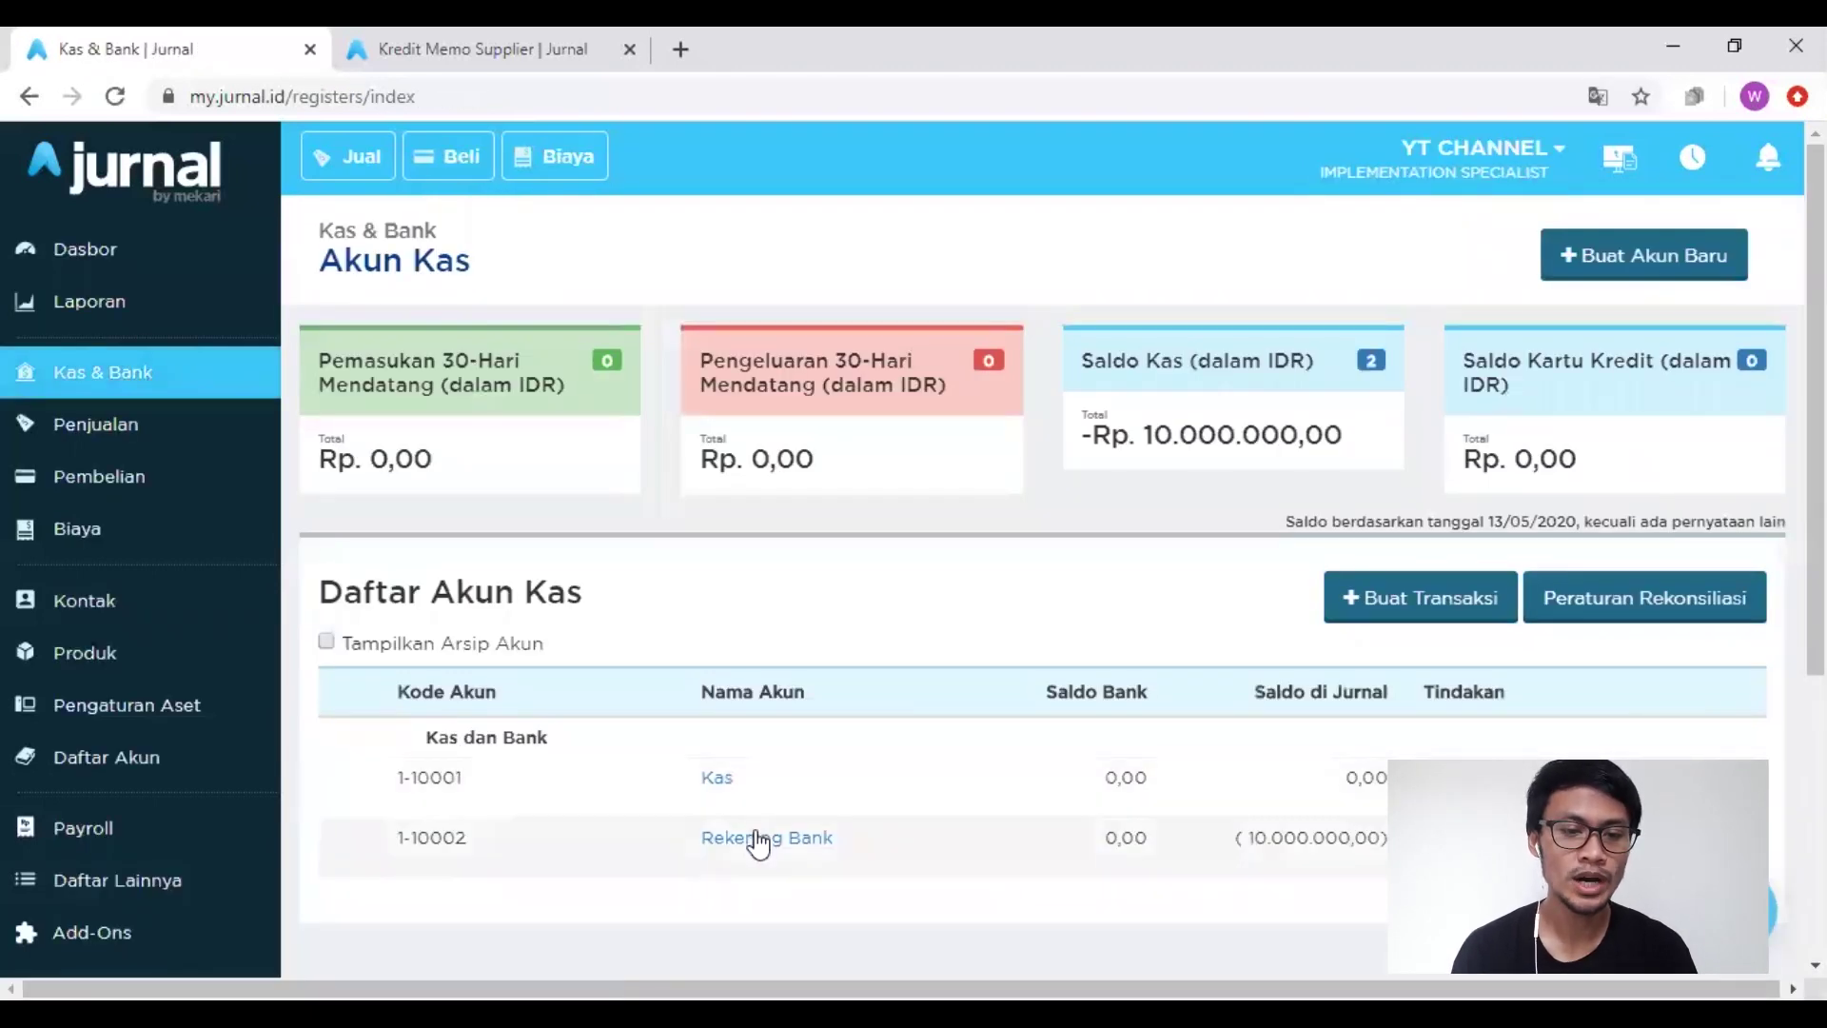
Step: Inspect Rekening Bank's journal transactions, highlighting the Rp 10.000.000 Kirim column, then return to Daftar Akun
left_click(756, 841)
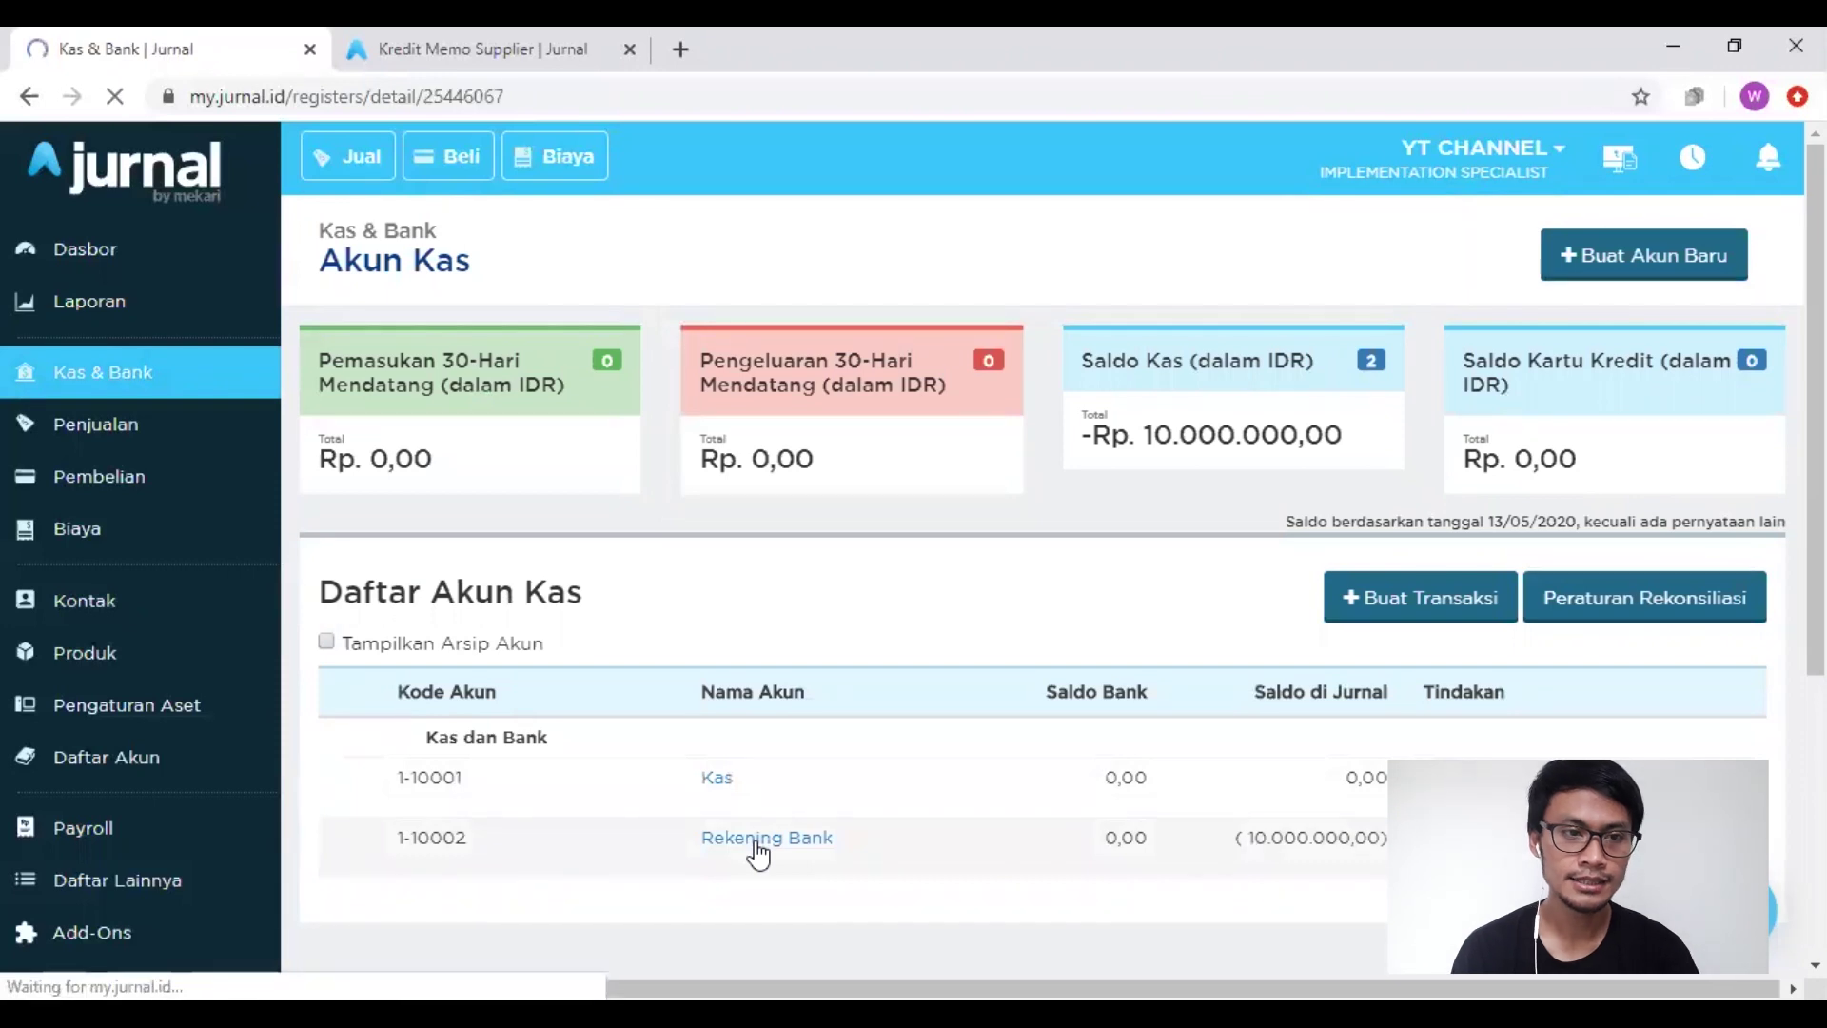
scroll(1041, 751, "down", 1)
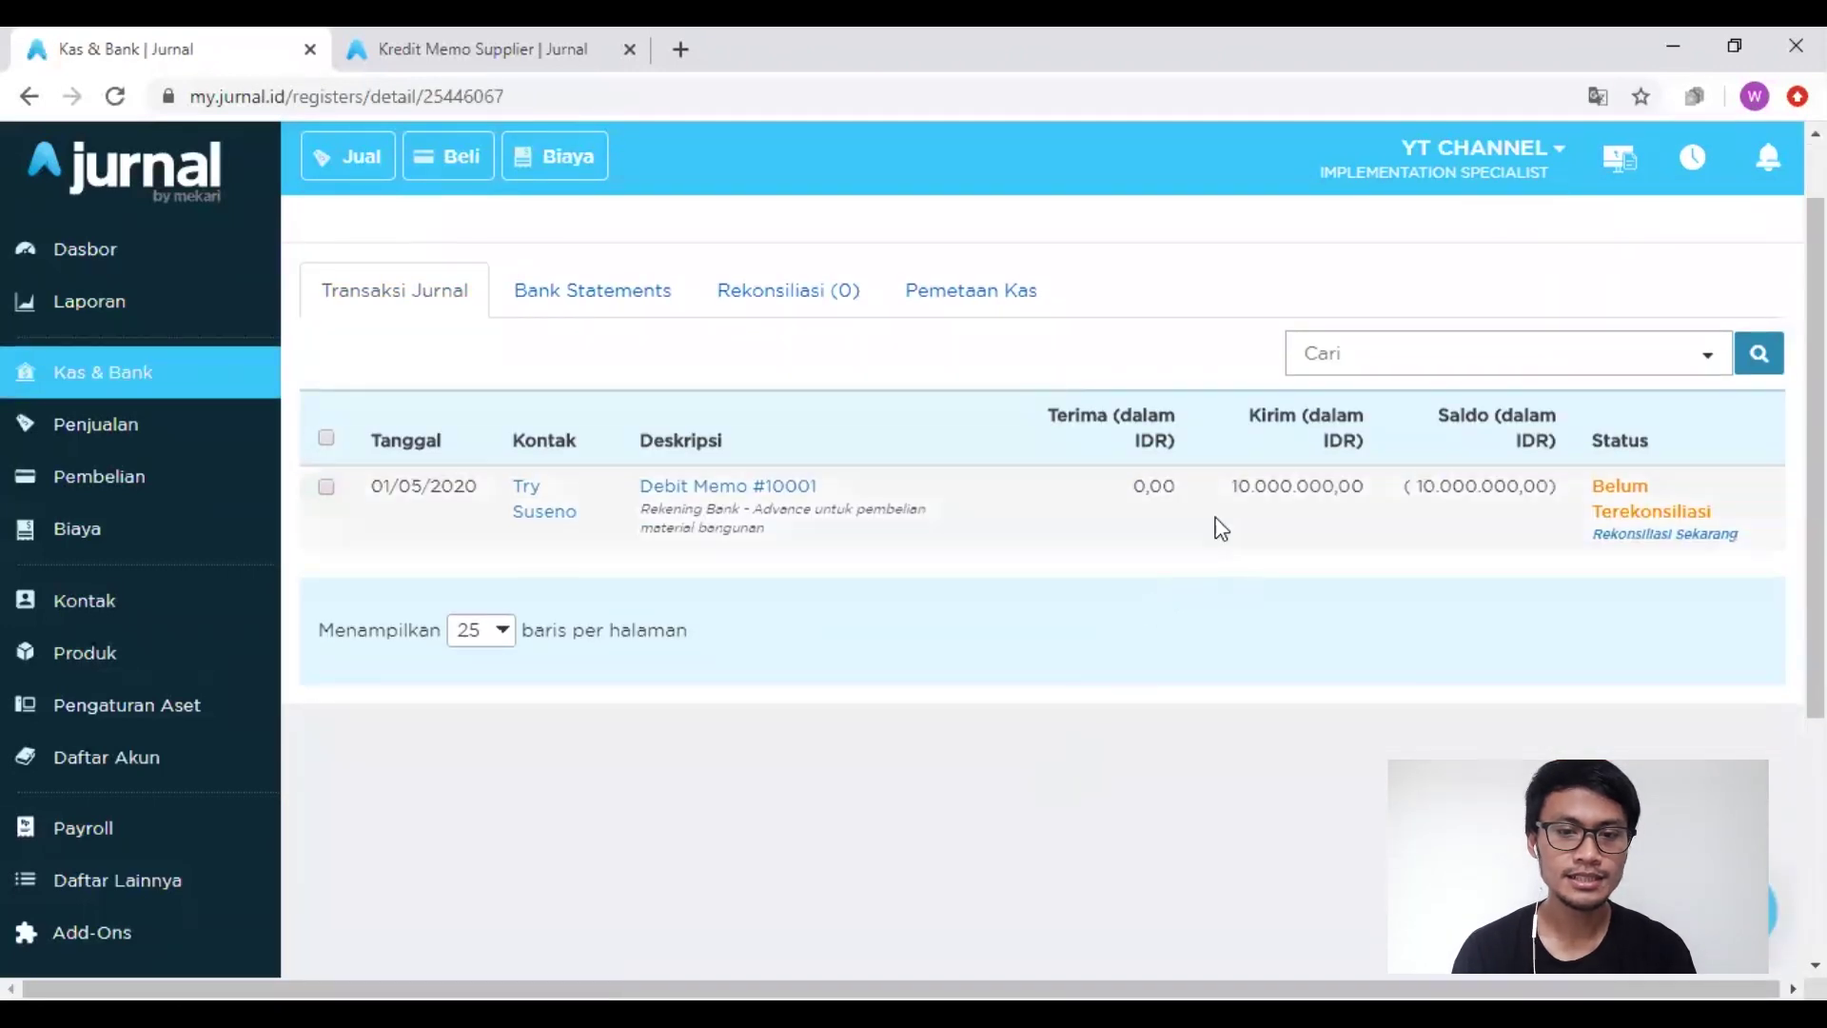
left_click_drag(1251, 417, 1317, 418)
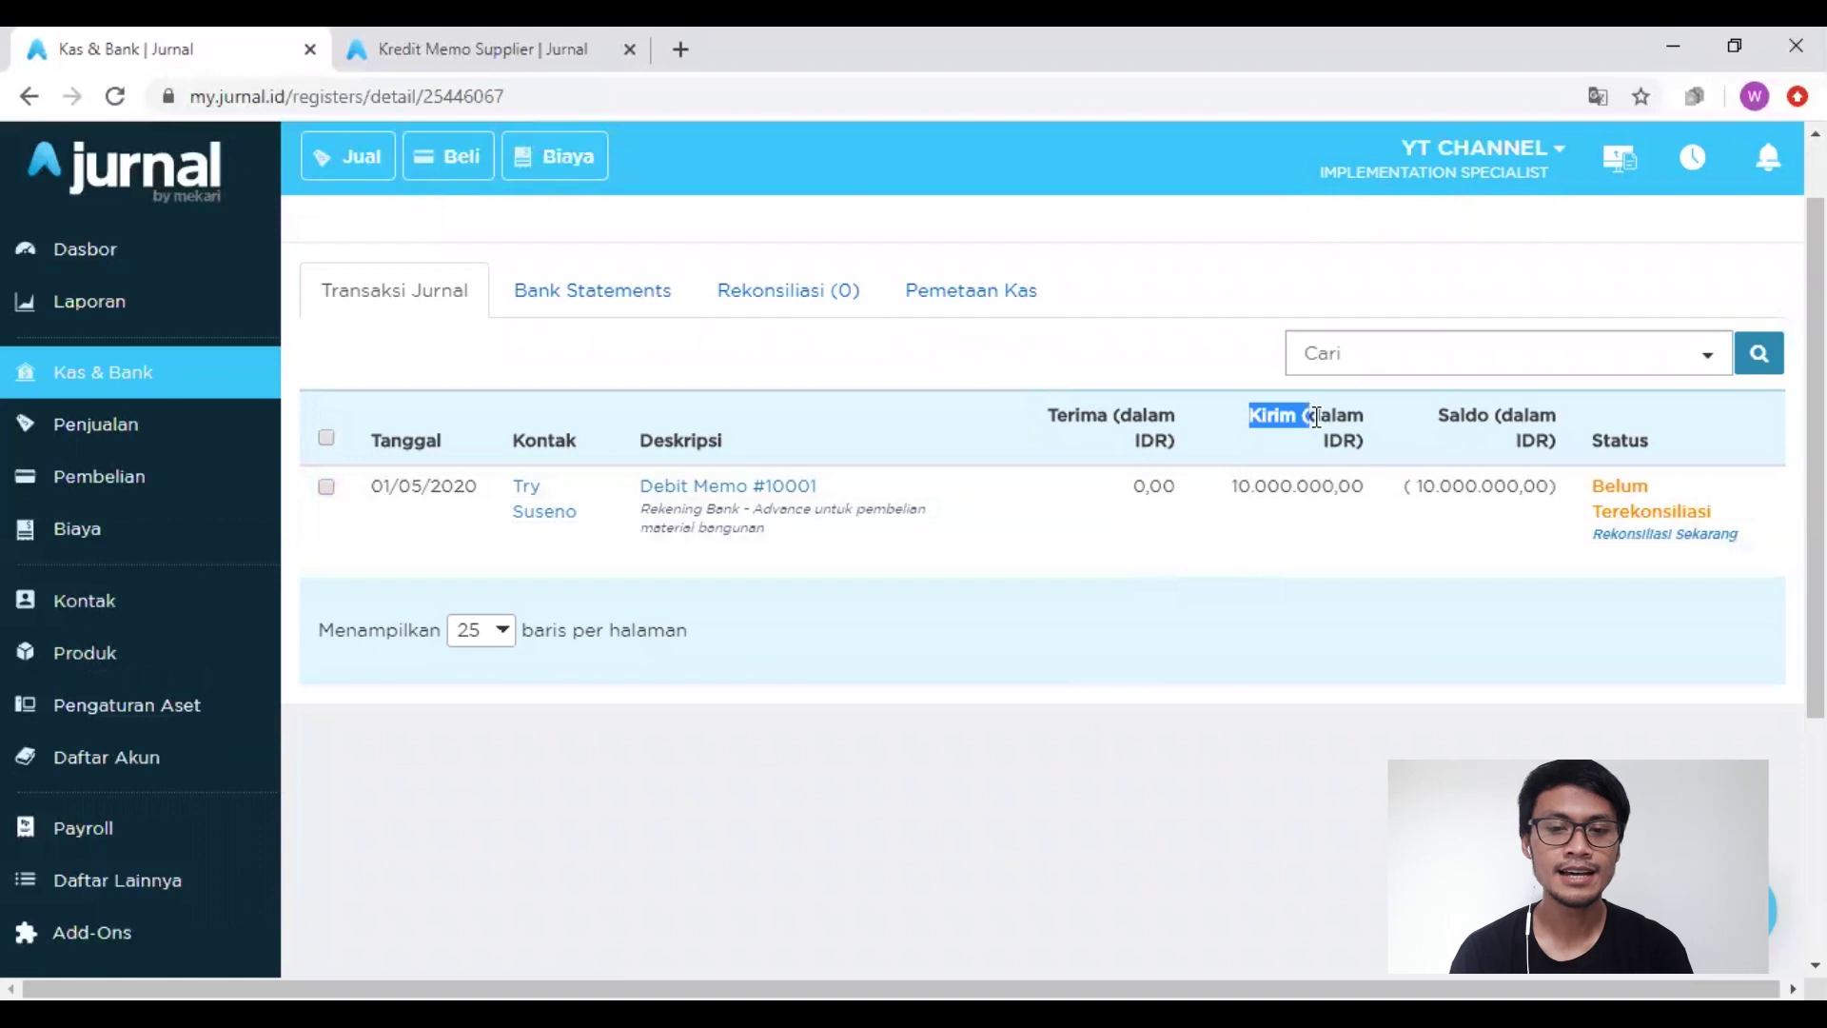
left_click(1391, 519)
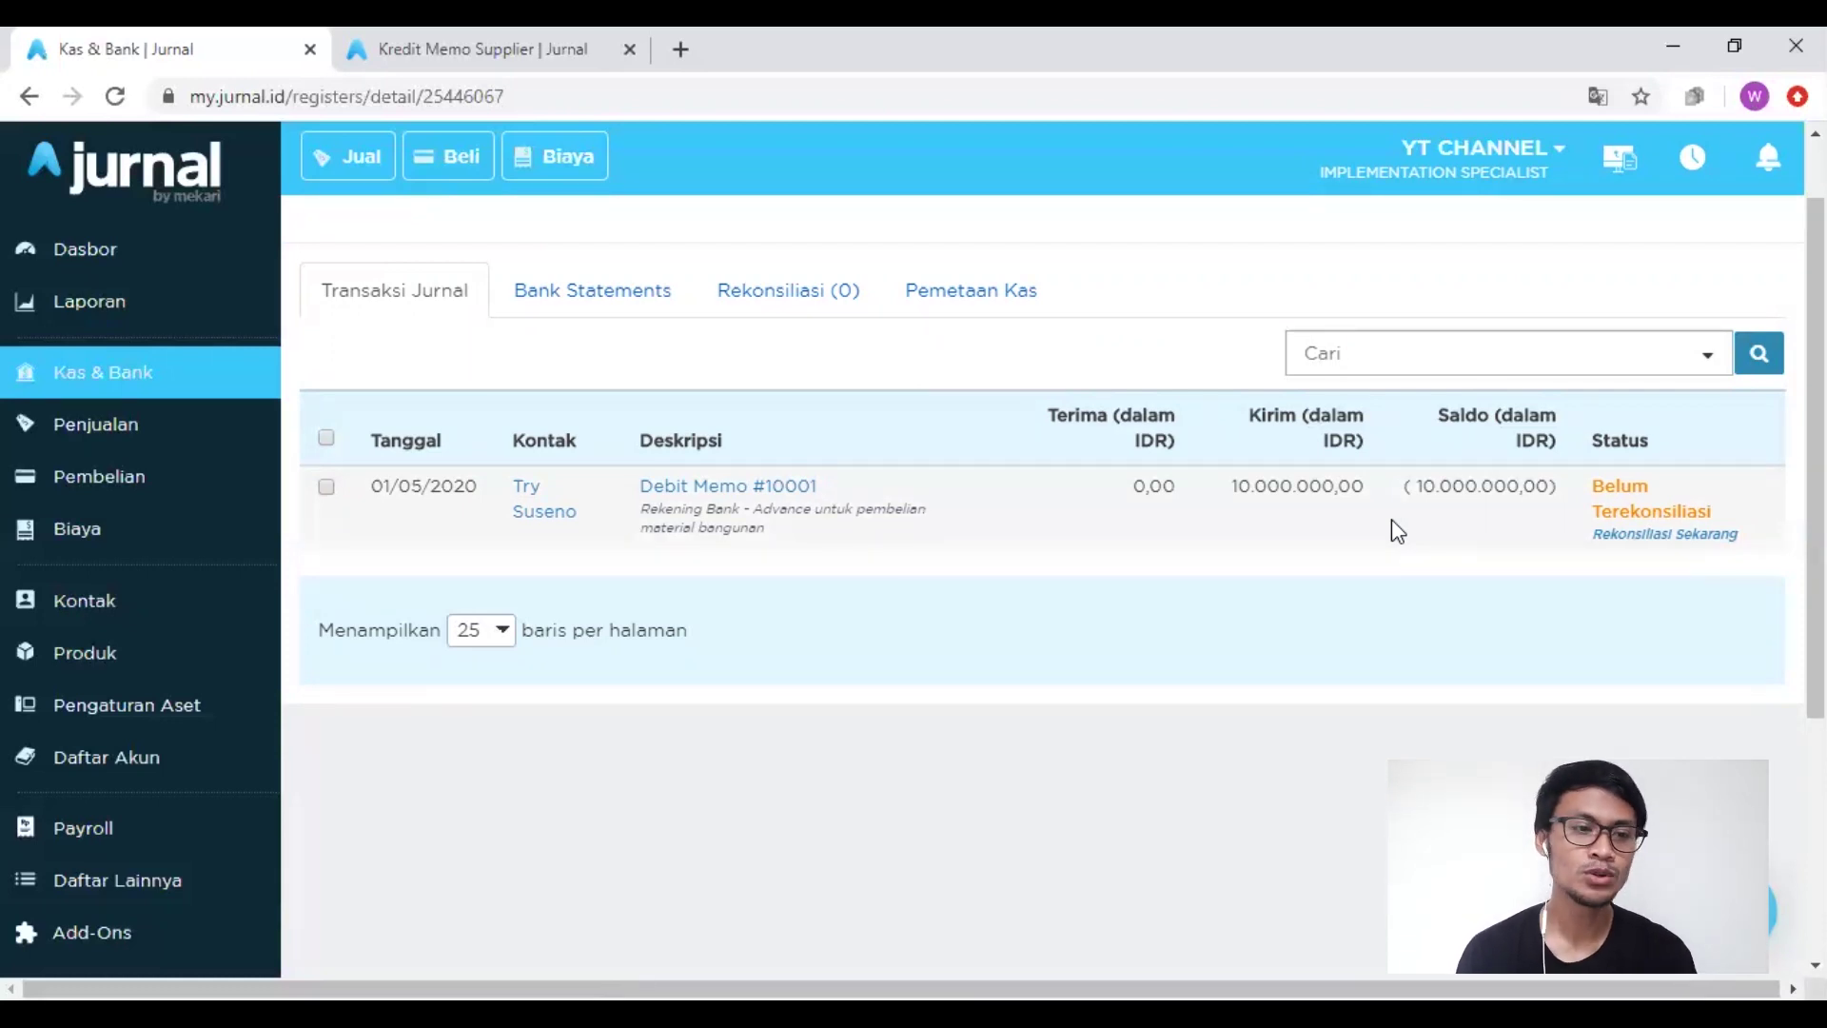
left_click(101, 759)
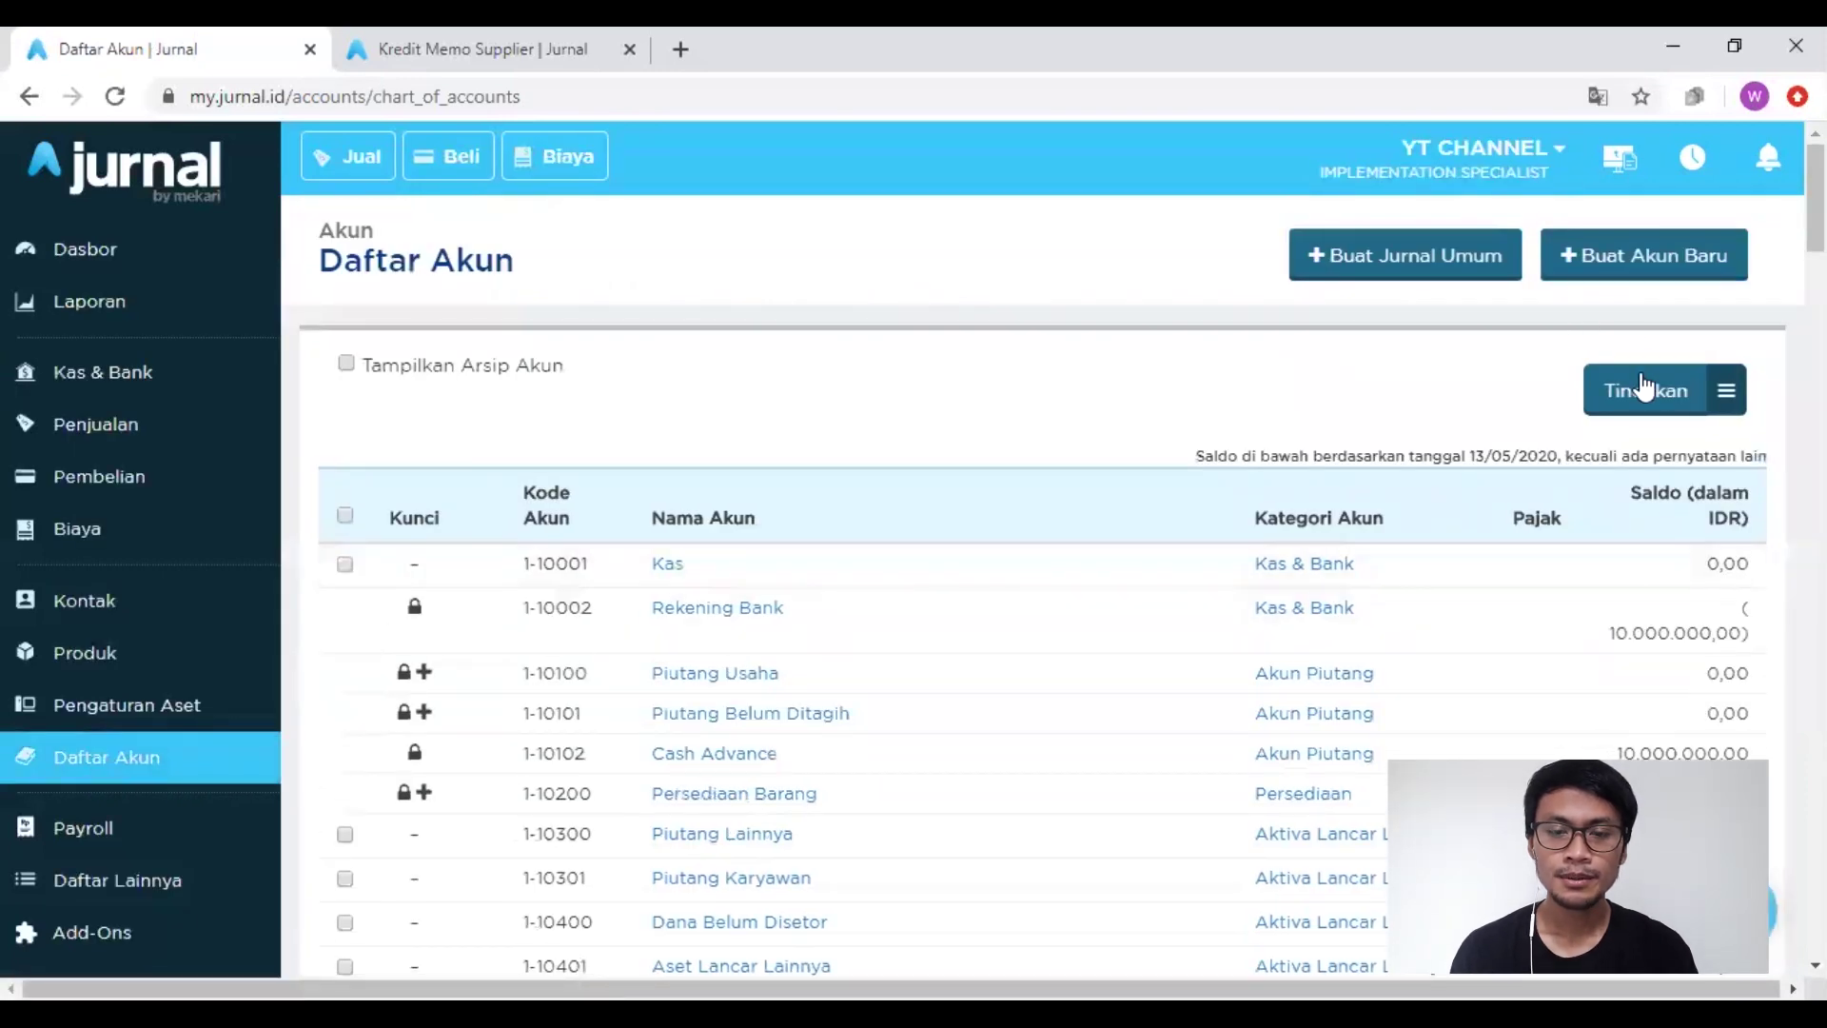
Step: Create a new account named Ayat Silang in category Aktiva Lancar Lainnya (number 1-10302)
left_click(1569, 257)
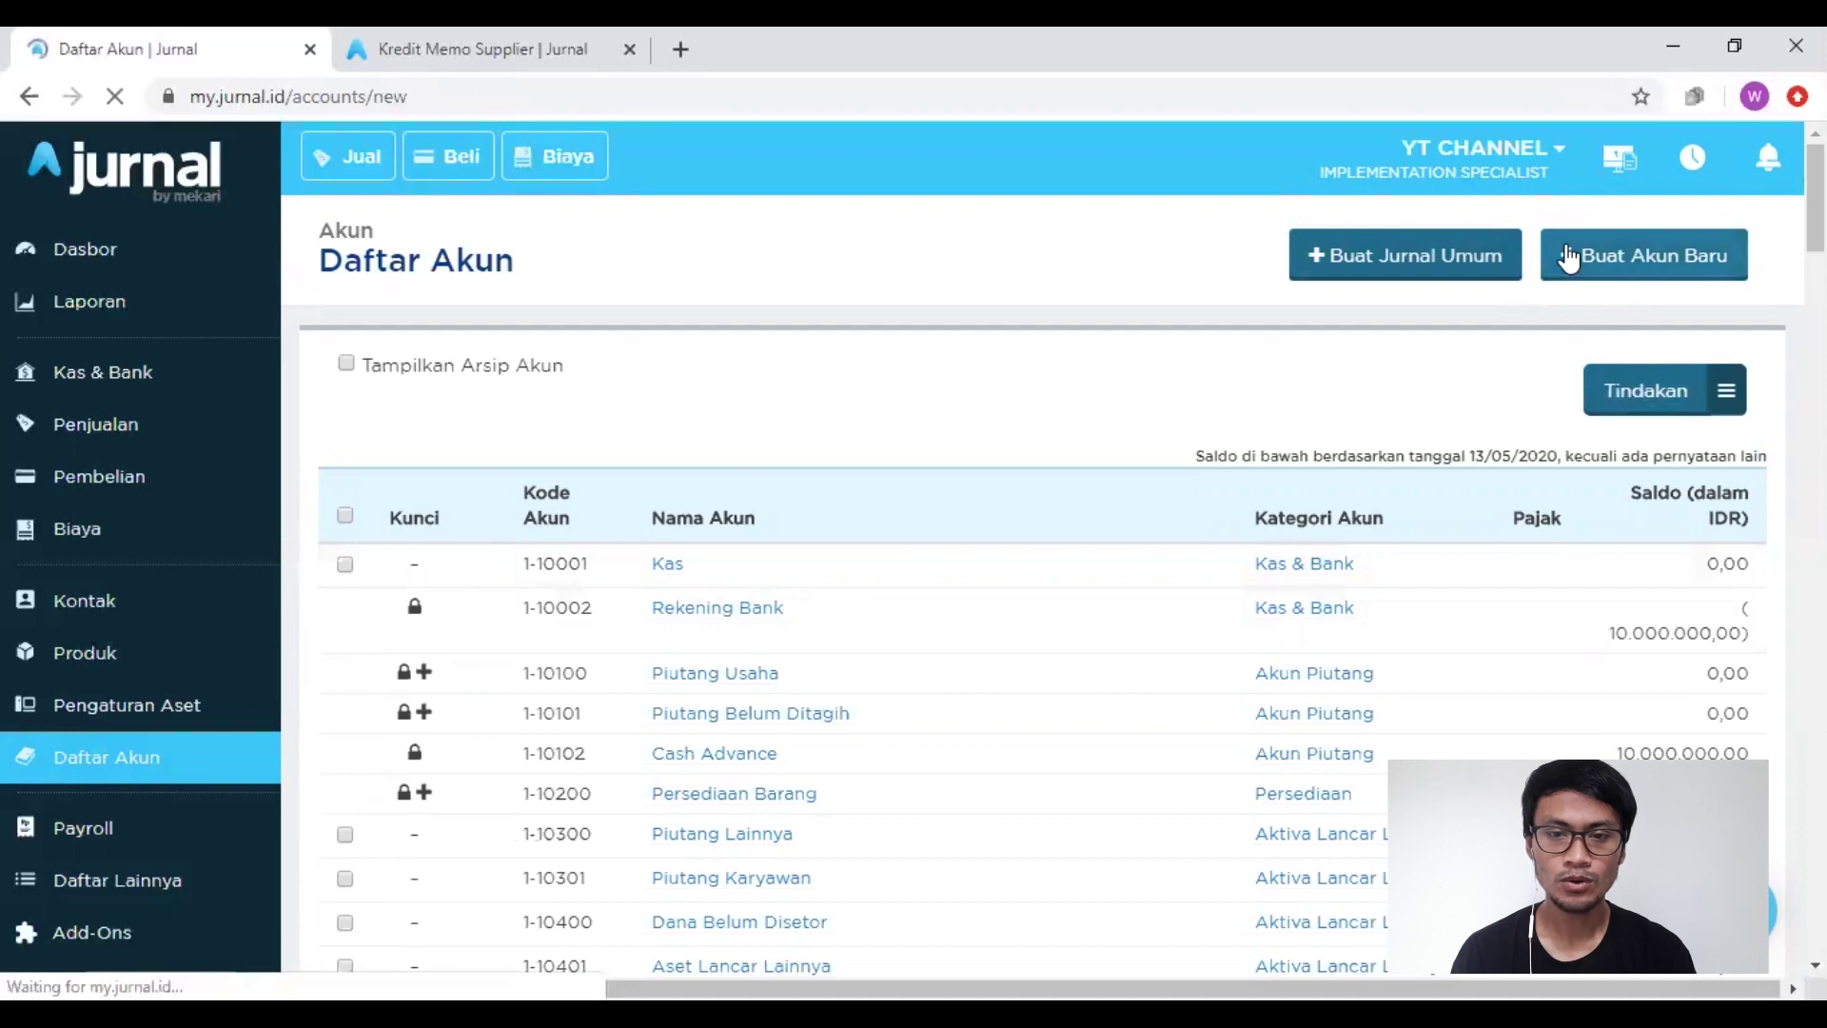
left_click(819, 396)
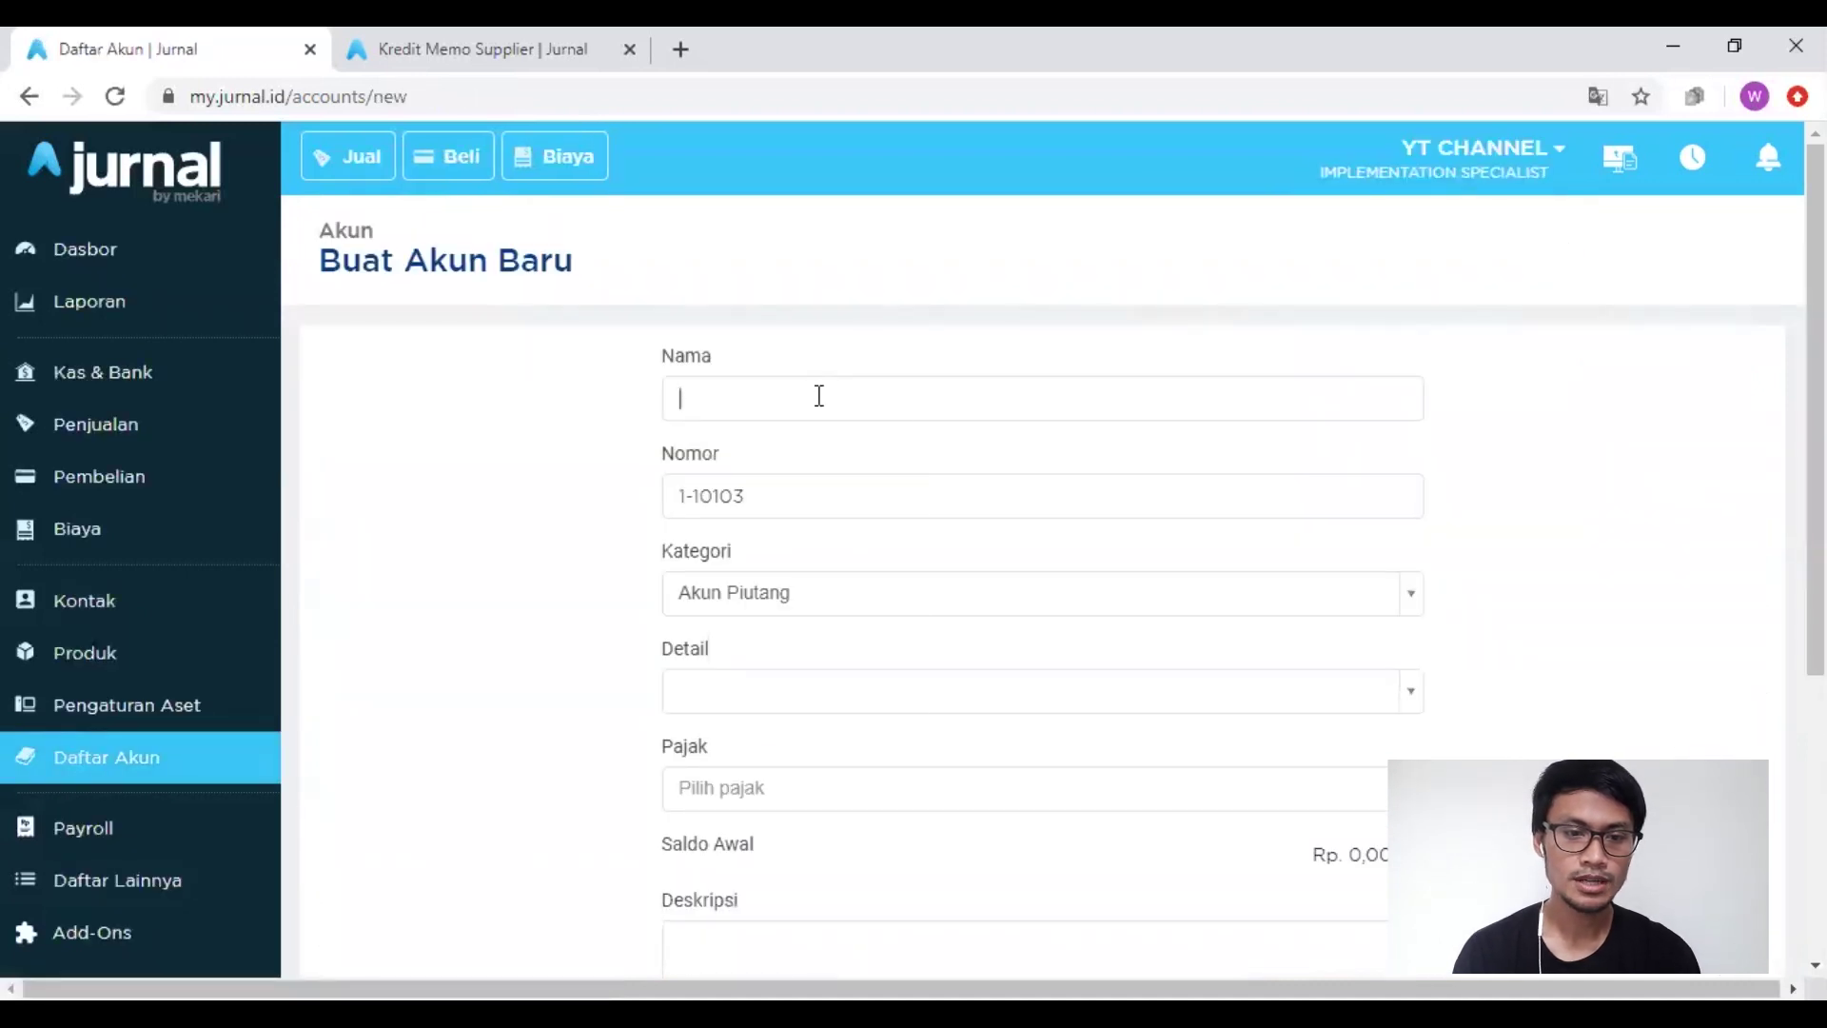
type("Ayat Sial")
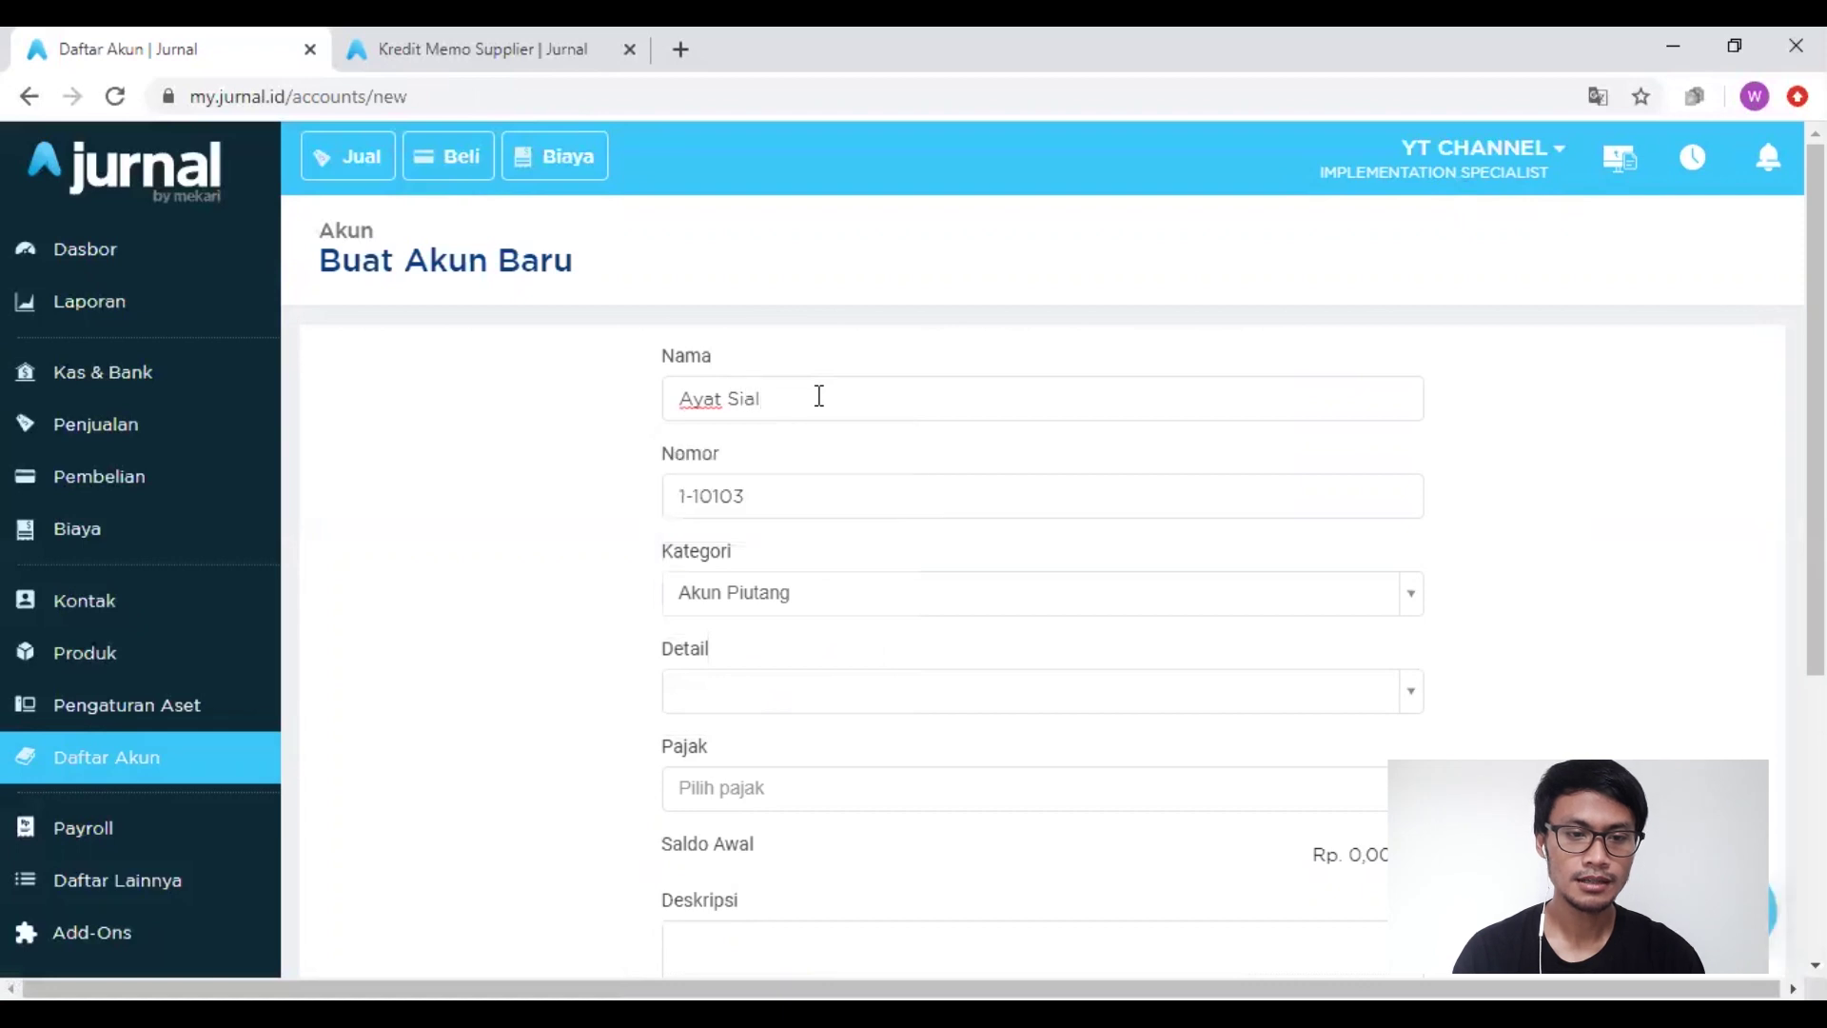
key("BackSpace")
key("BackSpace")
type("lang")
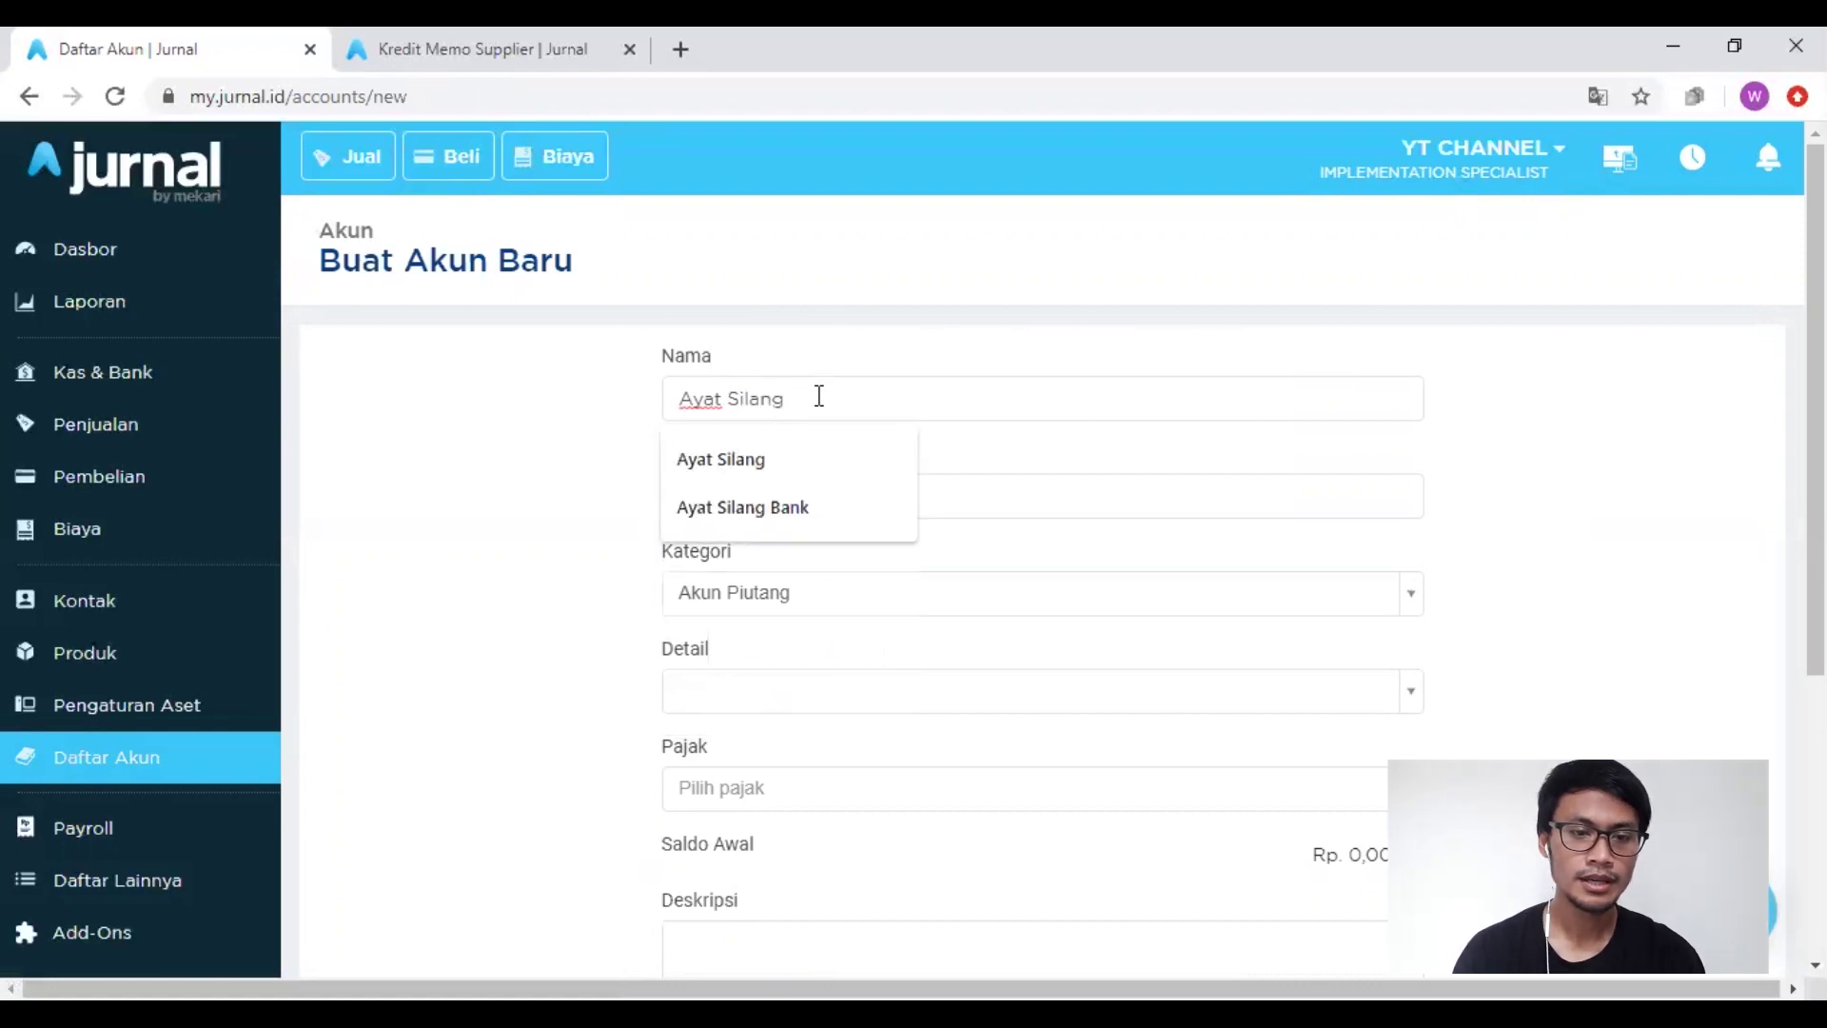
left_click(569, 466)
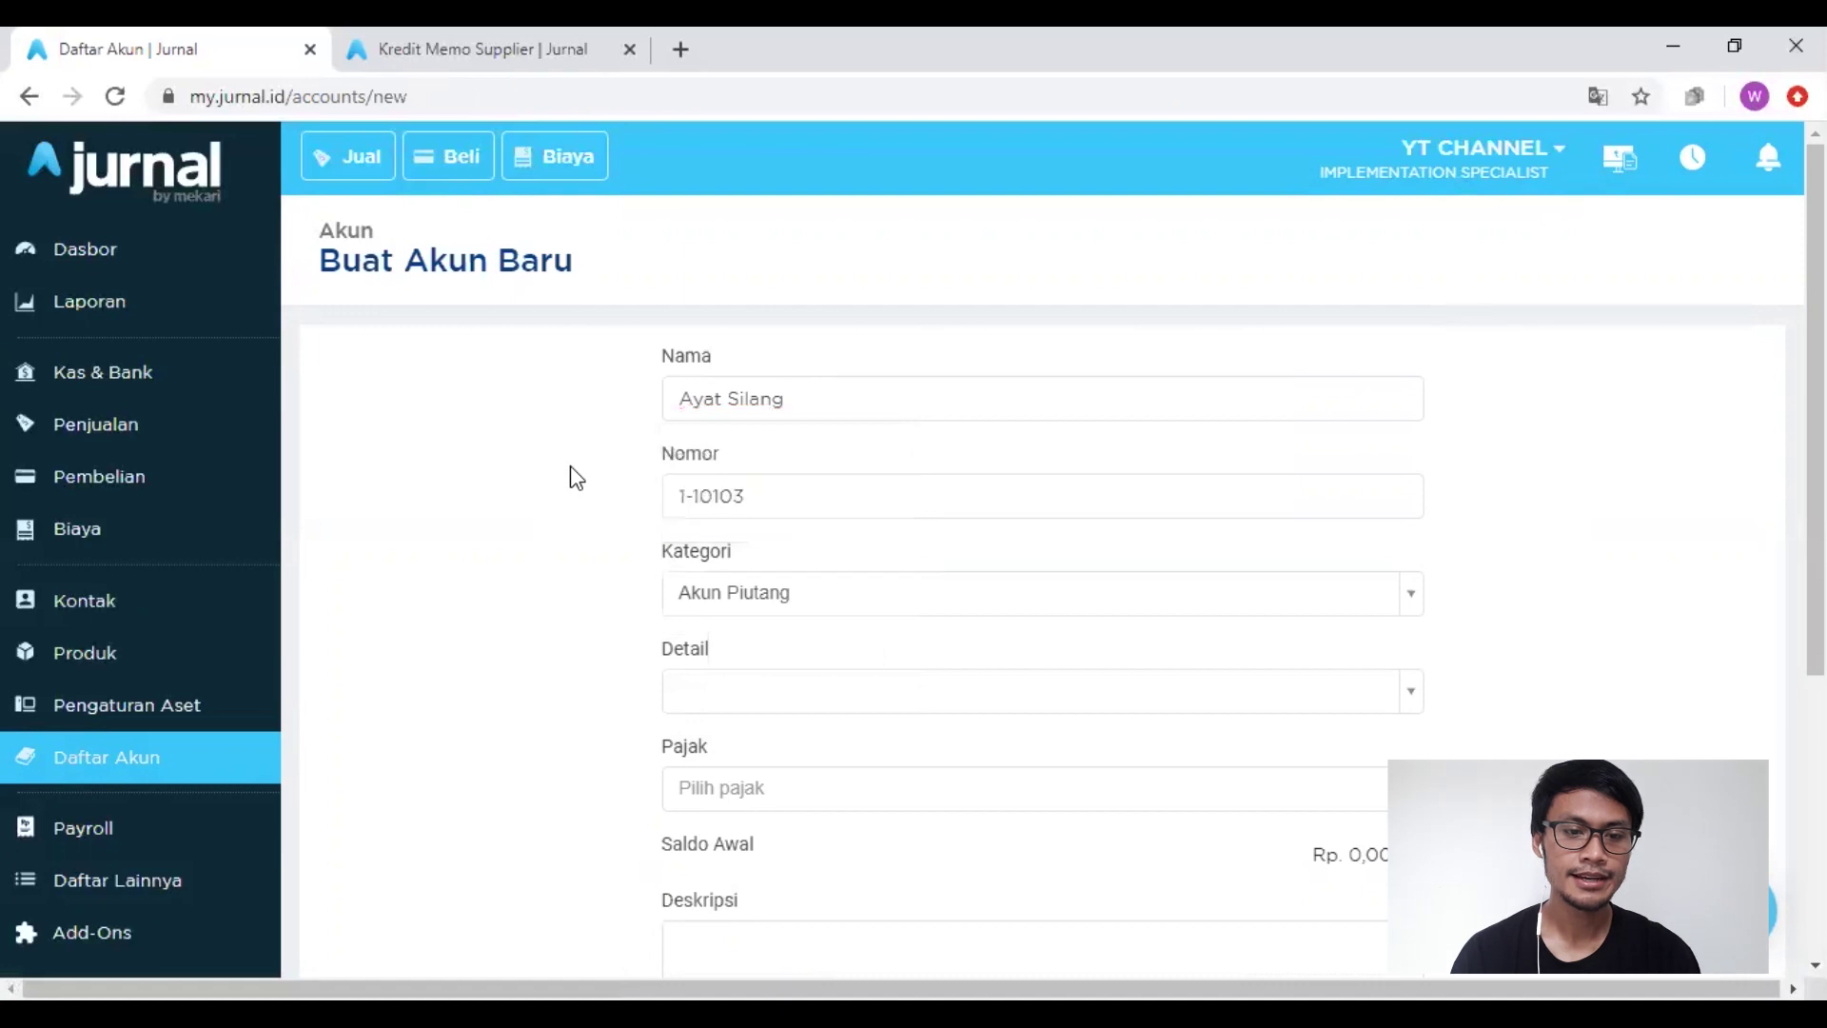
left_click(764, 588)
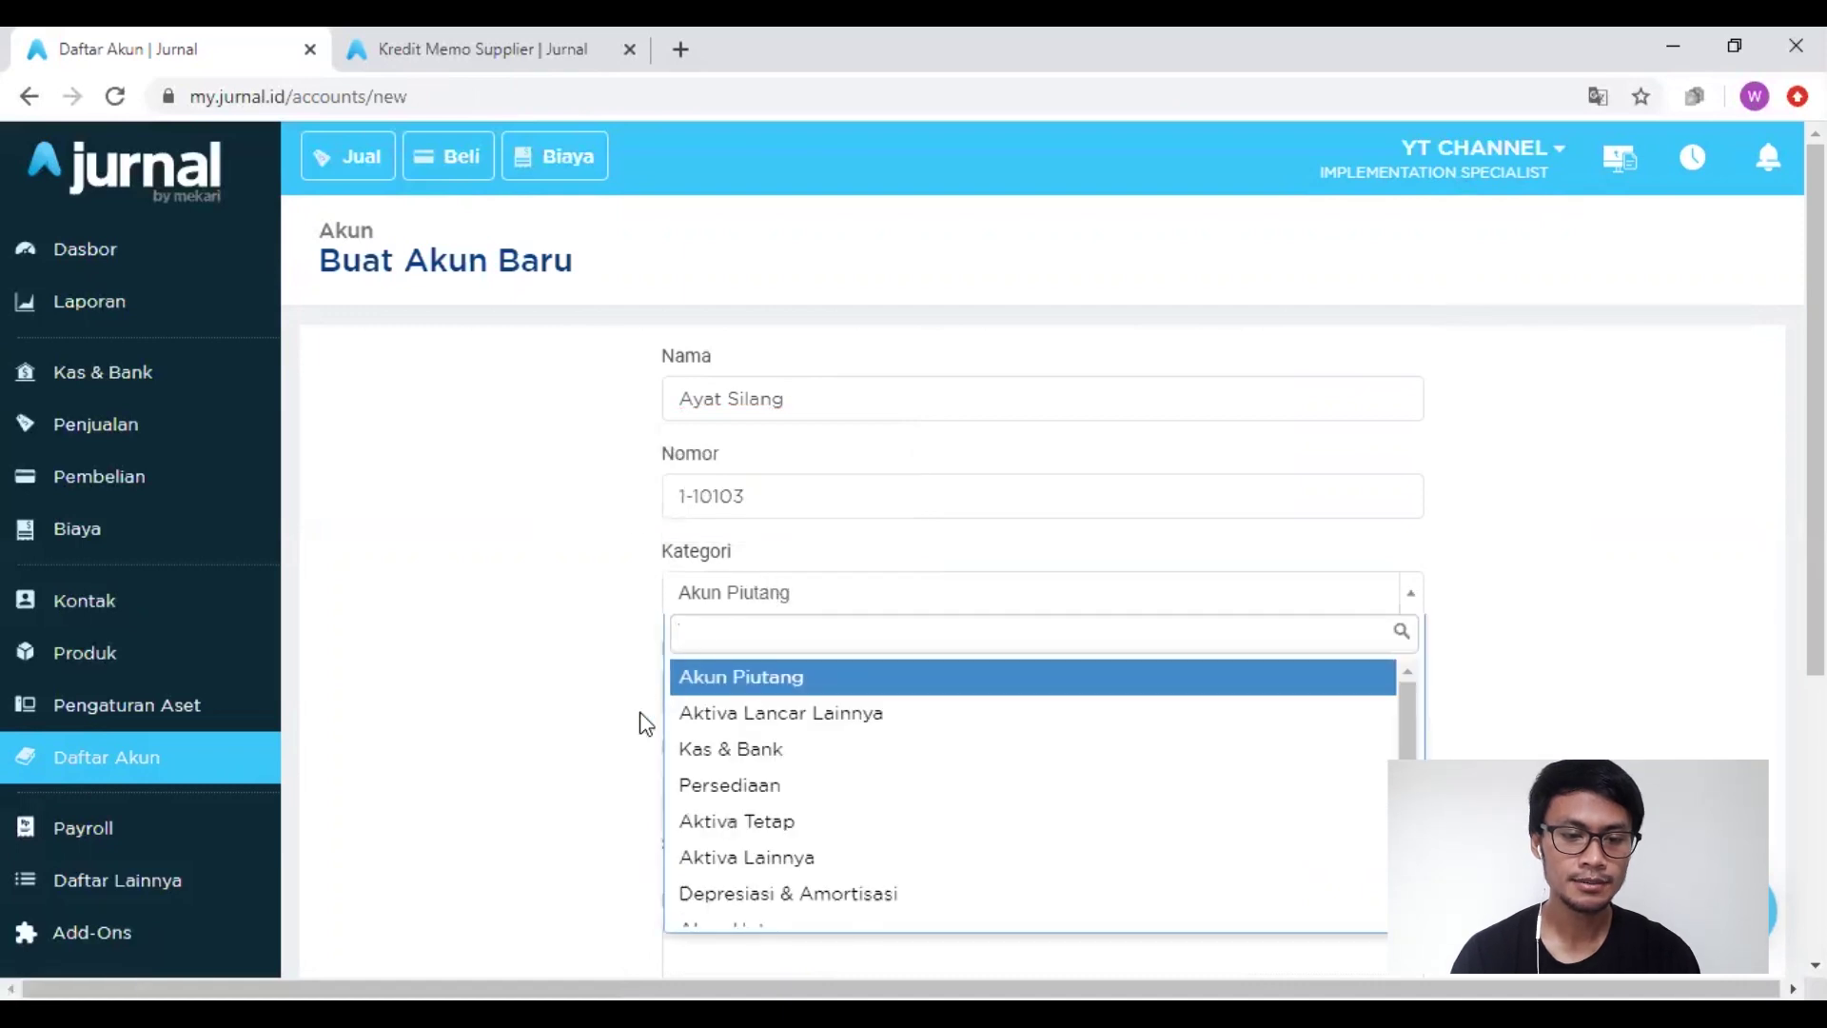
left_click(713, 726)
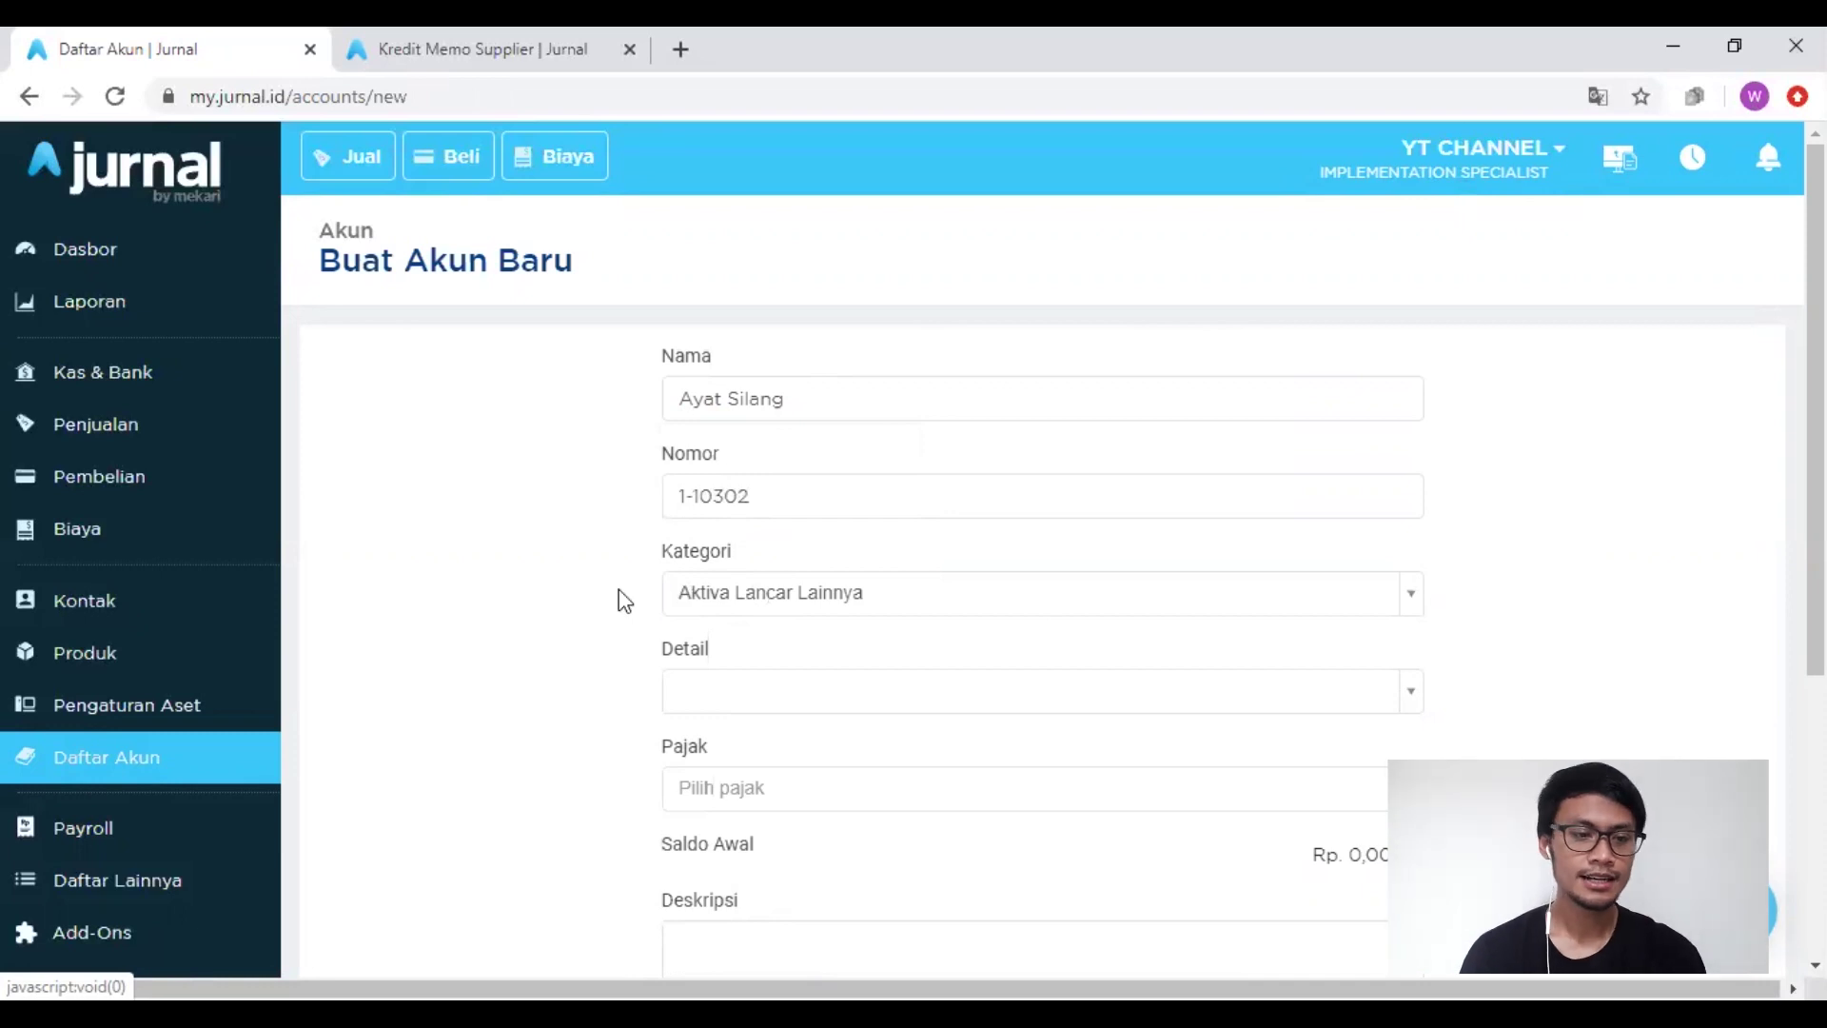
scroll(420, 661, "down", 5)
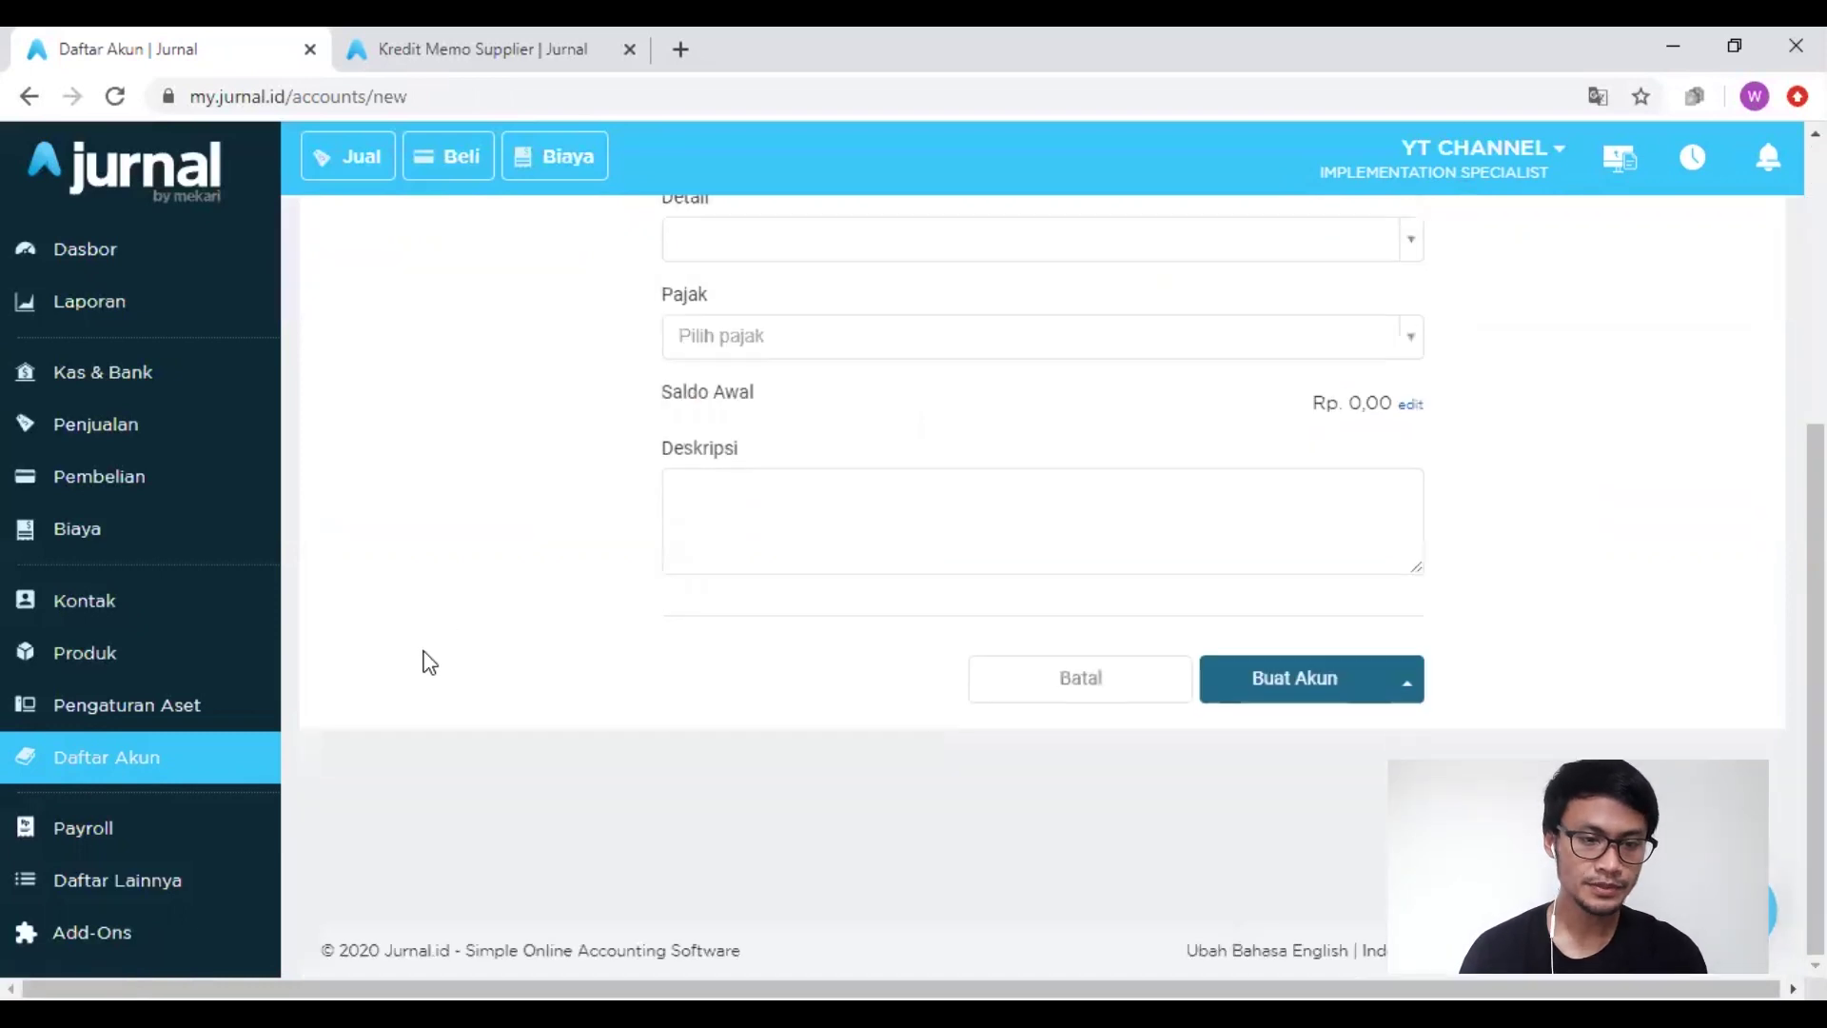
left_click(1285, 690)
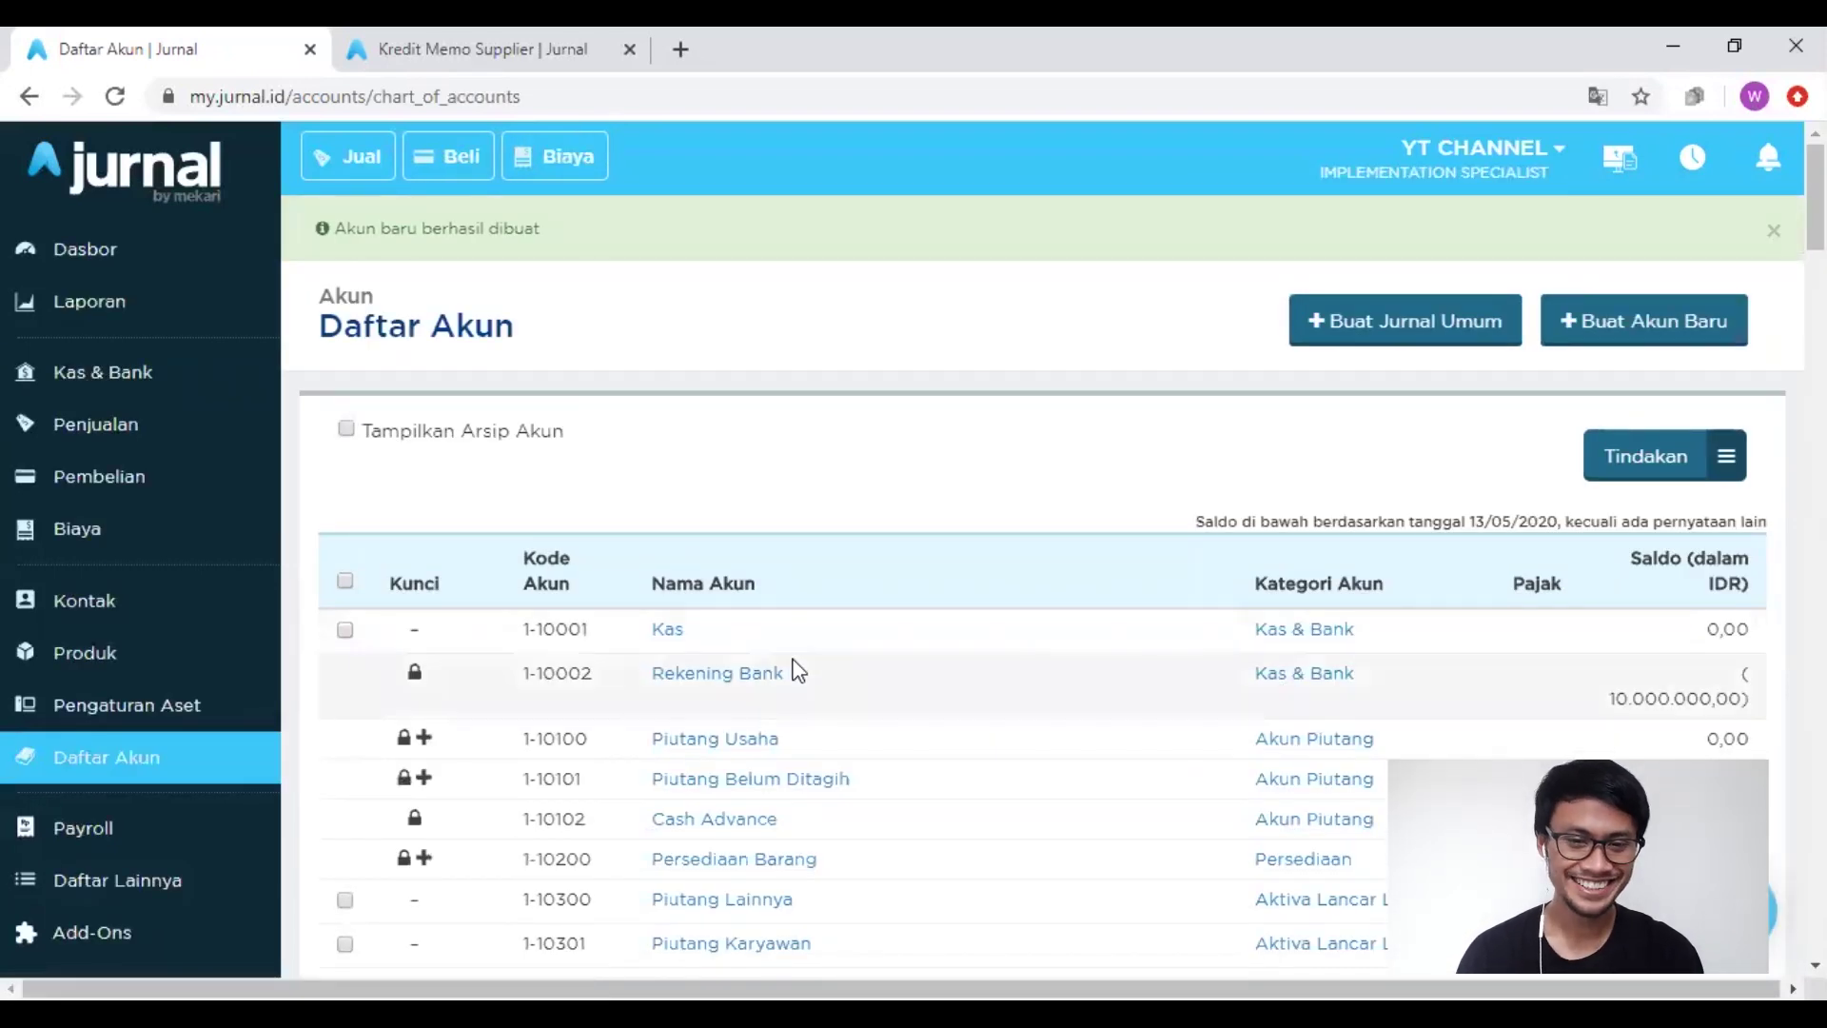
Step: Search the chart of accounts for 'ayat' and open the Ayat Silang (1-10302) account page
scroll(800, 670, "down", 2)
scroll(795, 671, "down", 3)
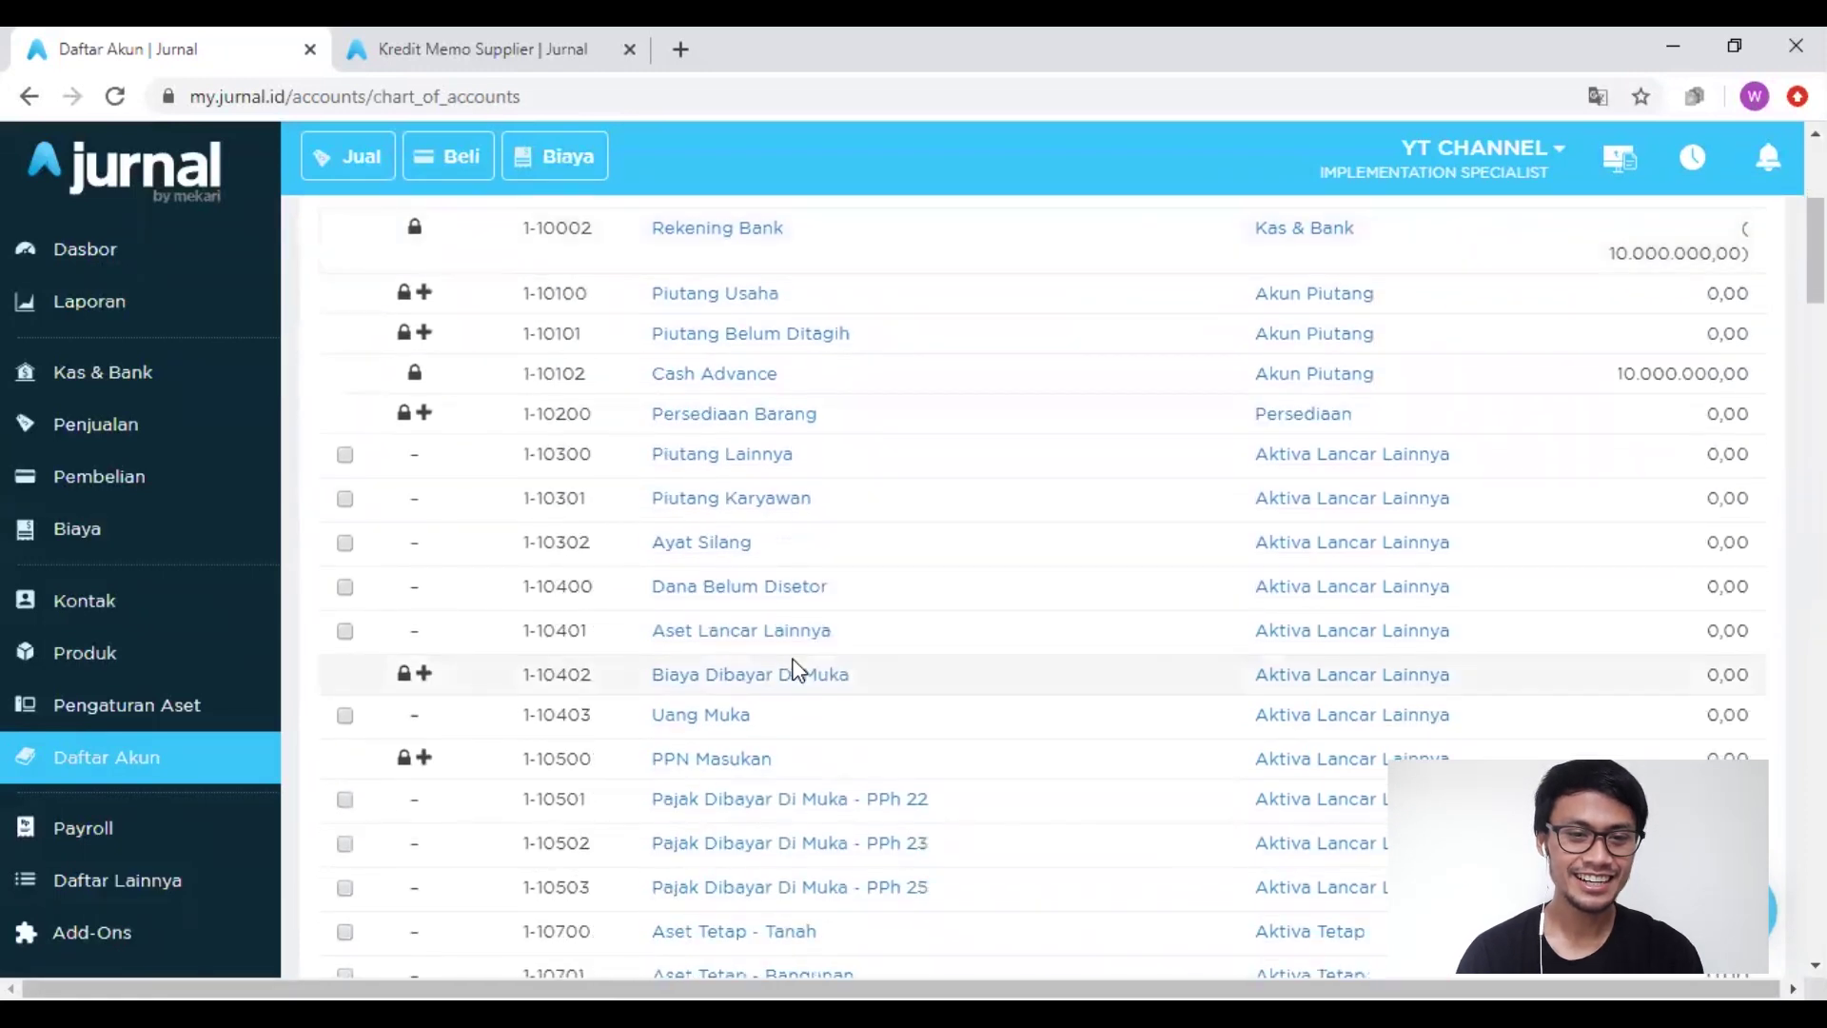
scroll(798, 671, "down", 4)
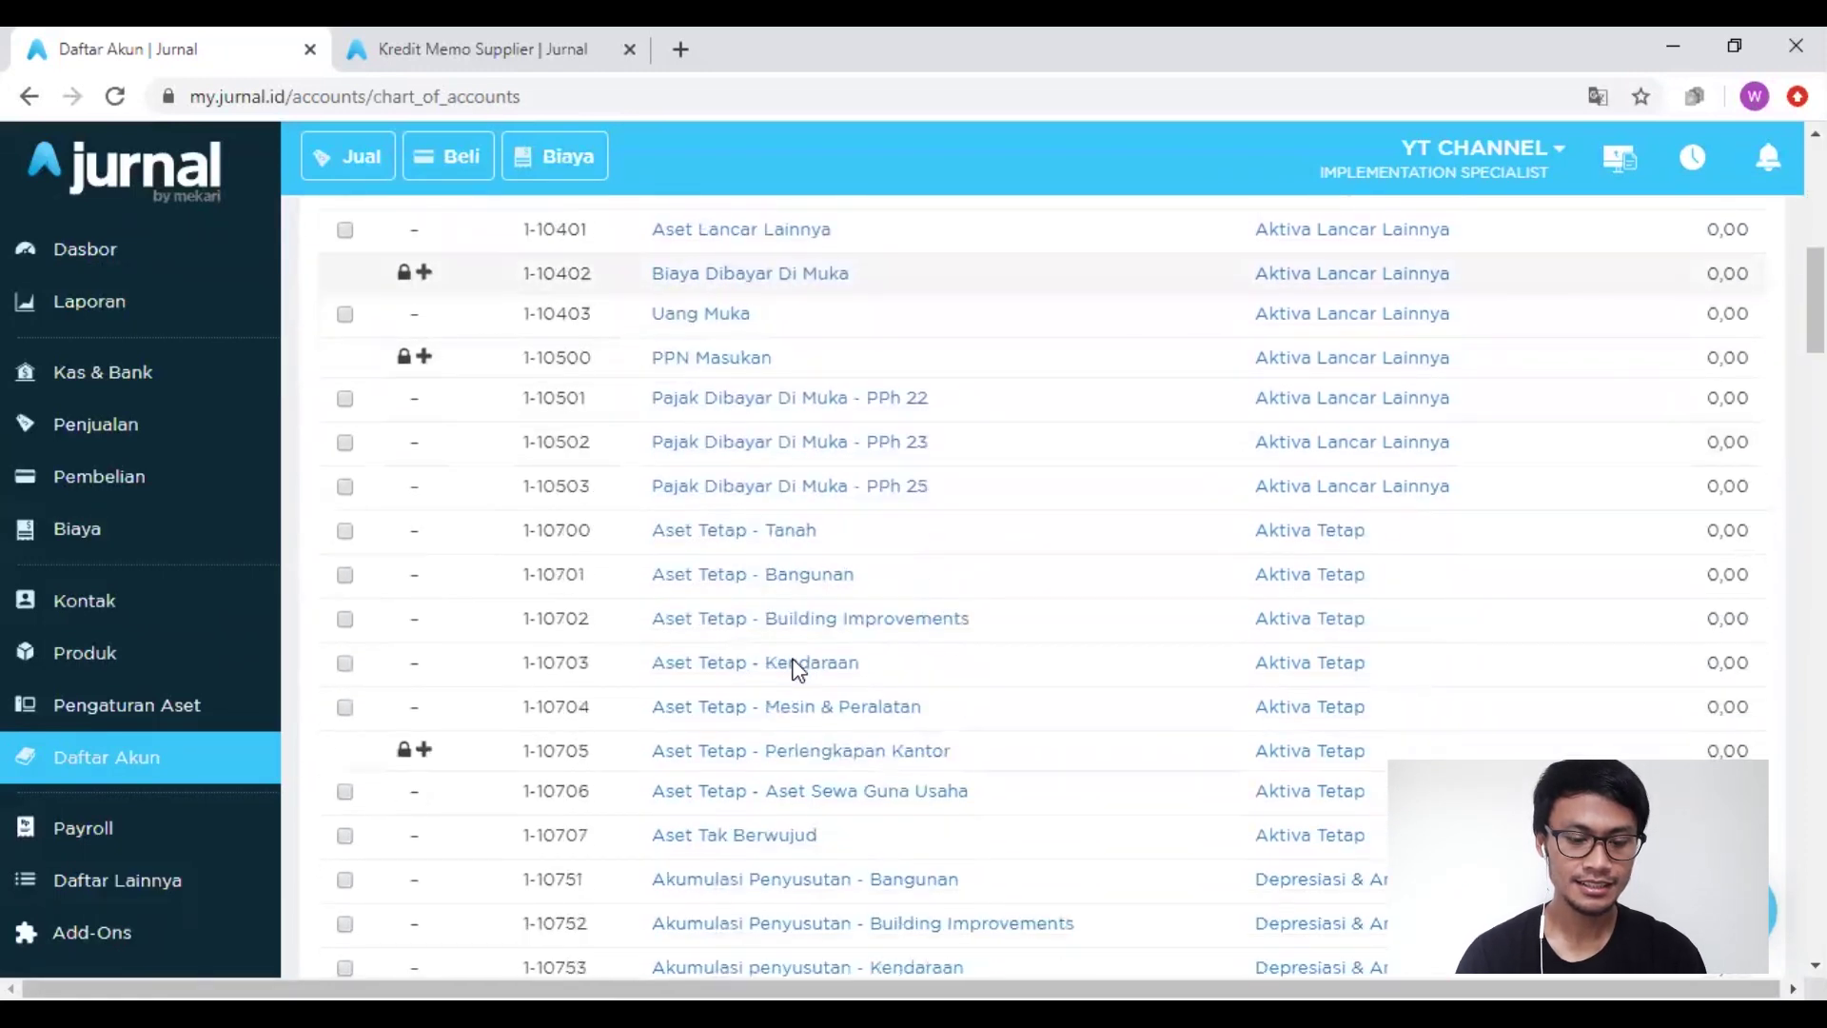
key("ctrl+f")
type("ayat")
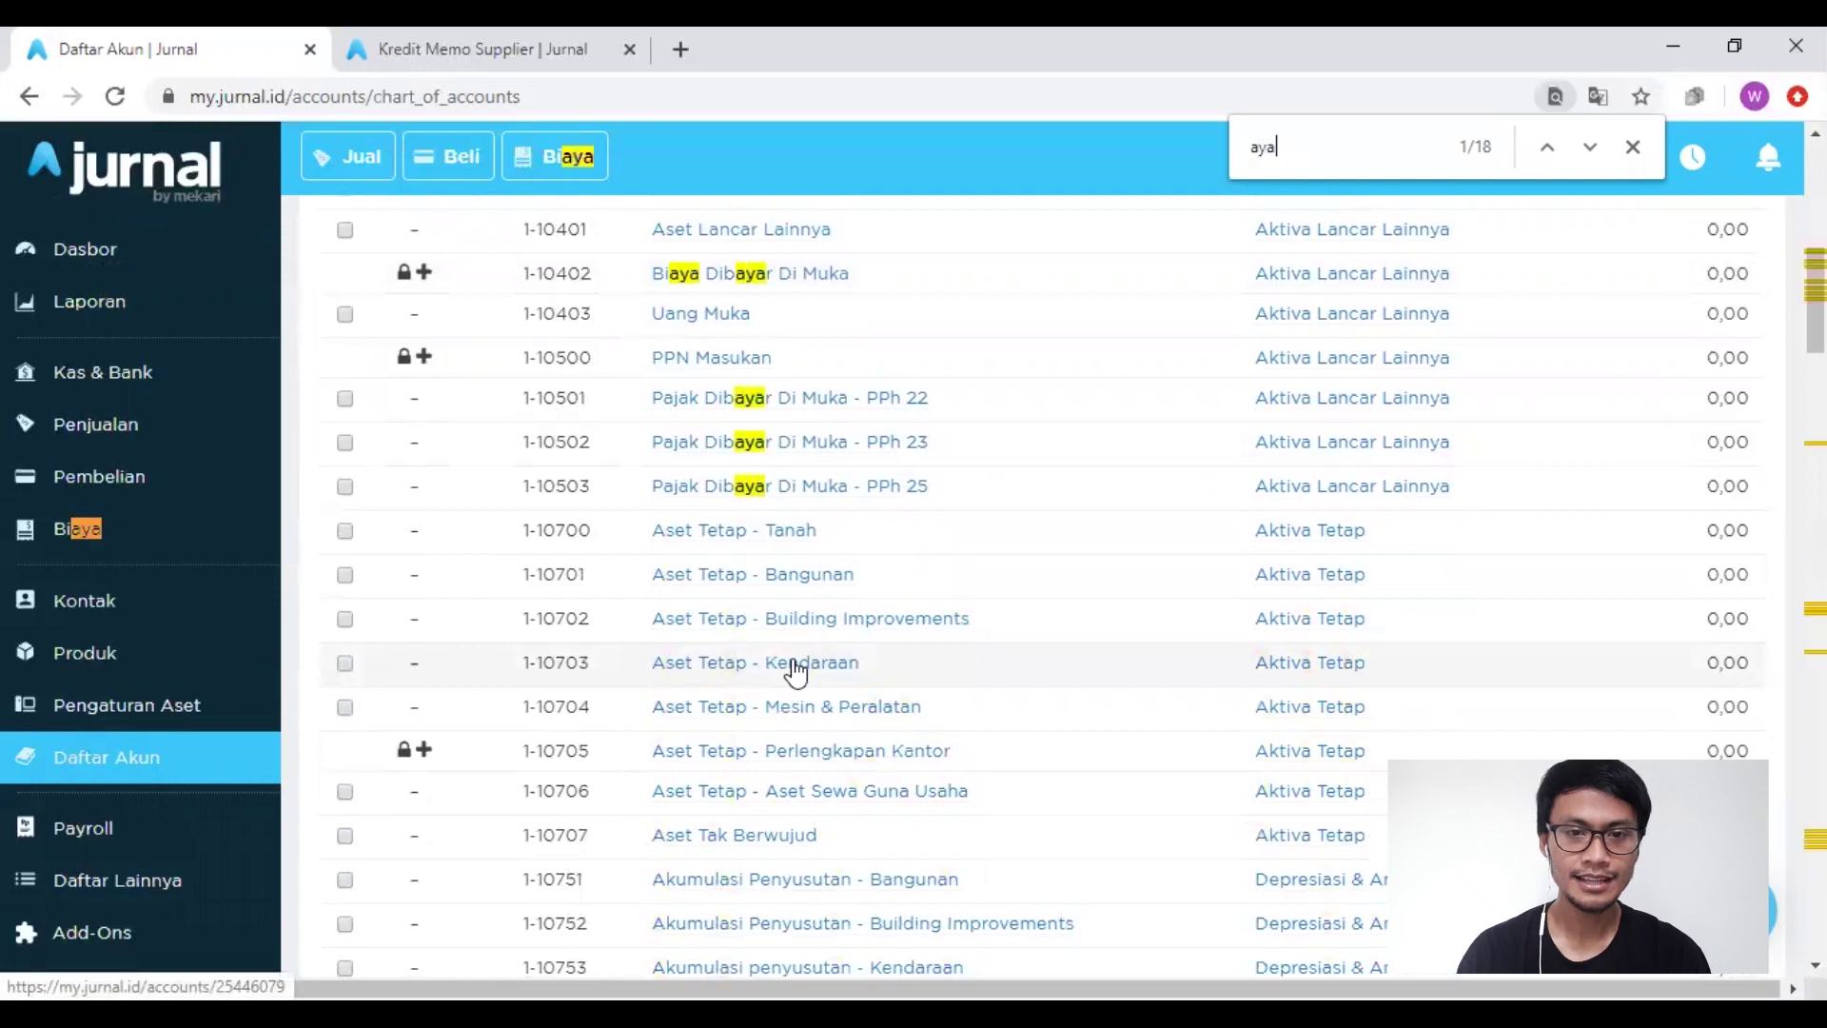
key("Return")
key("Return")
key("Return")
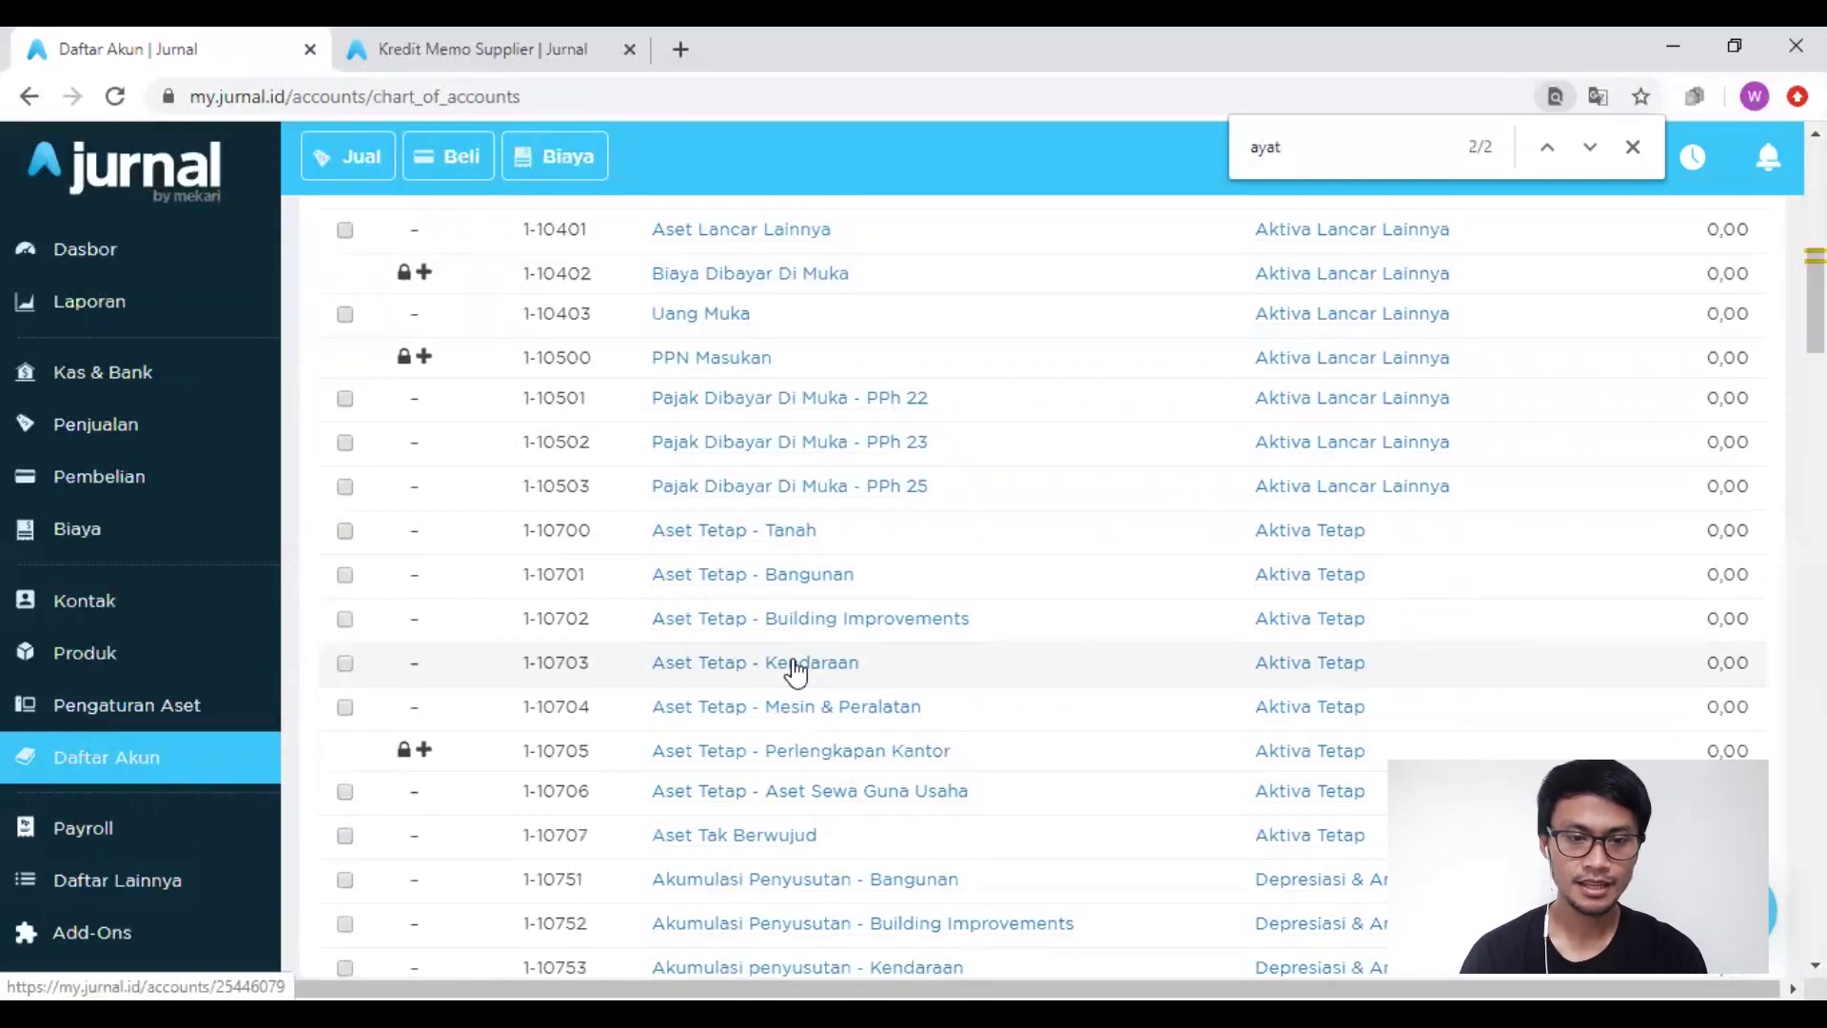
key("Return")
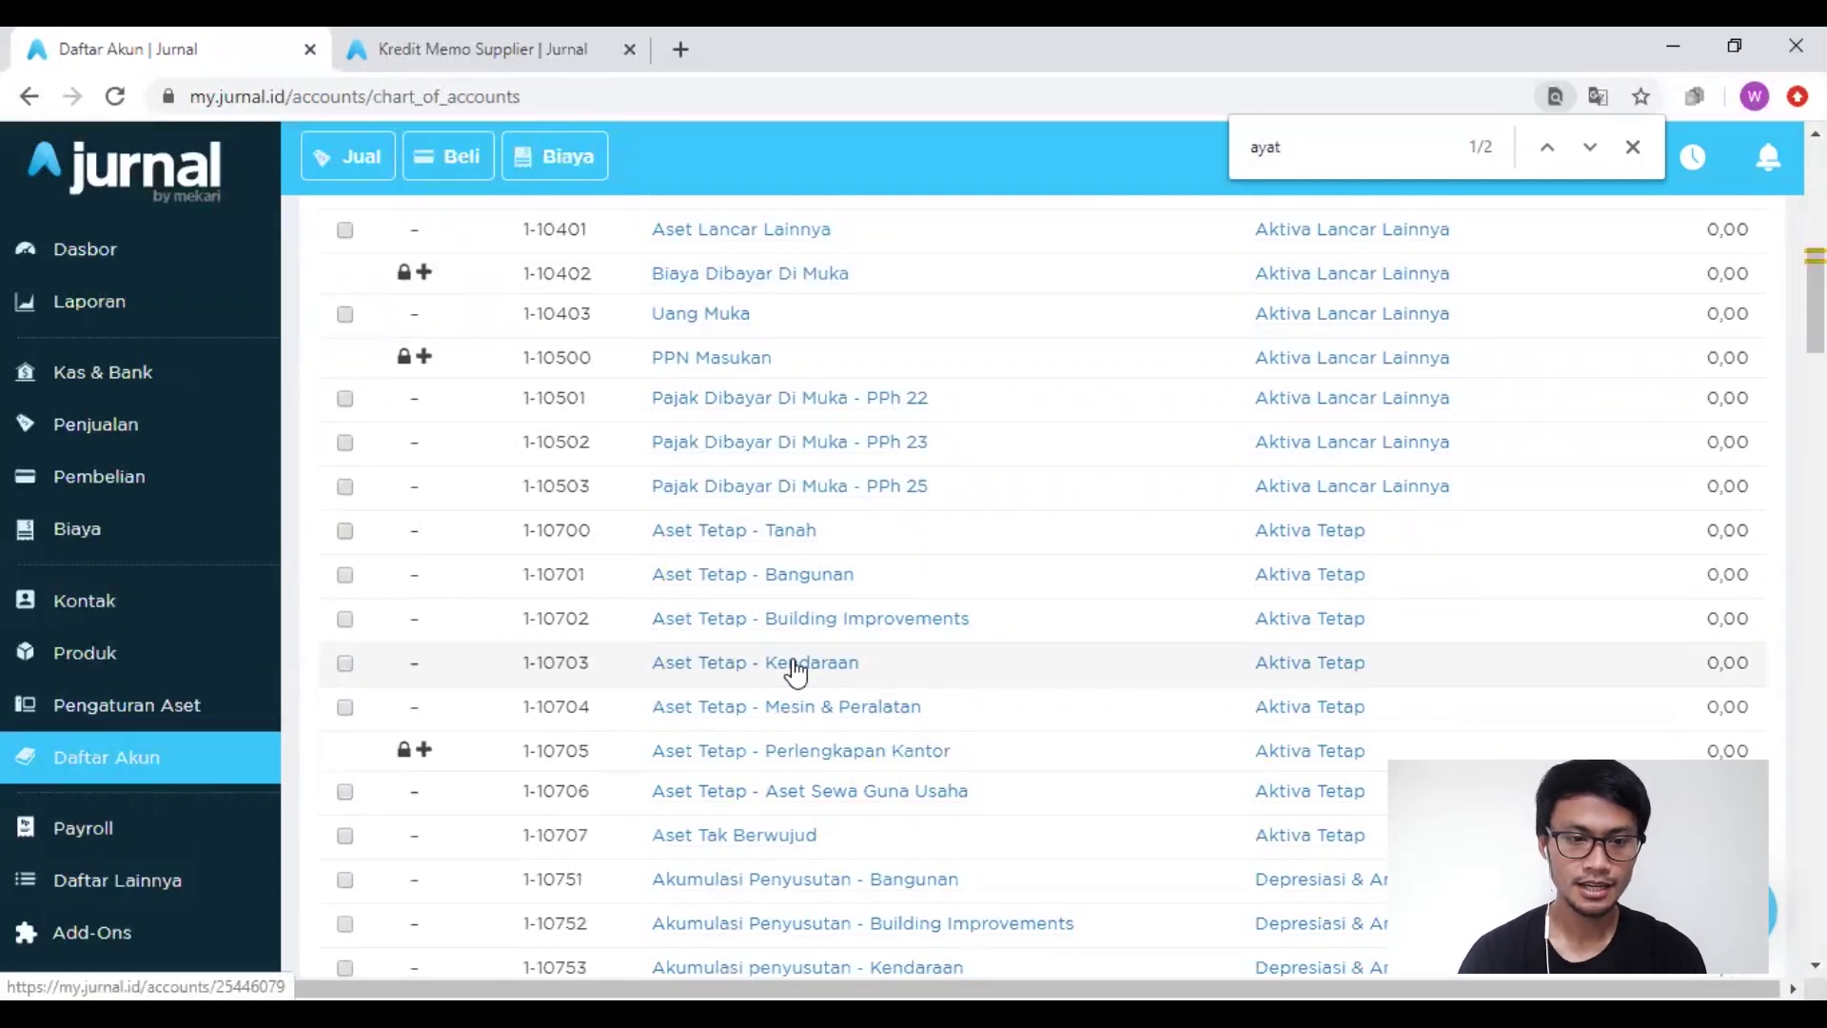
scroll(971, 683, "down", 8)
scroll(971, 683, "up", 15)
scroll(968, 681, "down", 5)
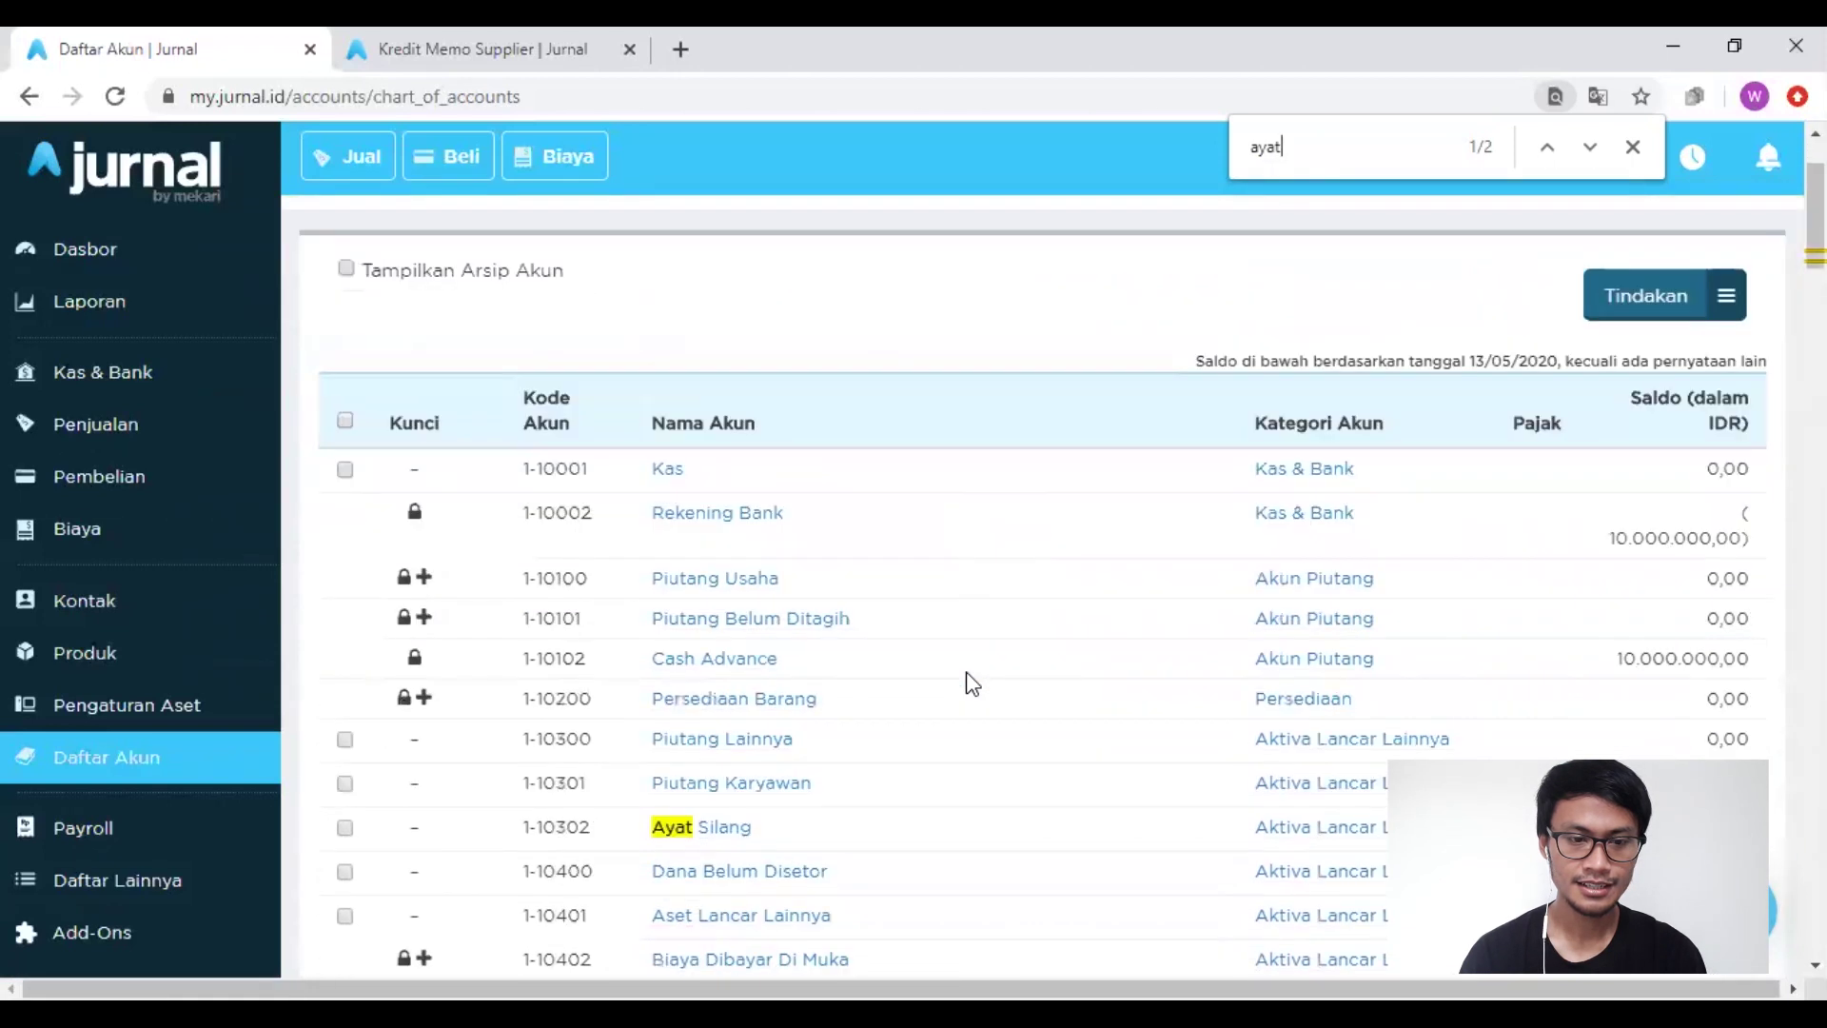
left_click(685, 562)
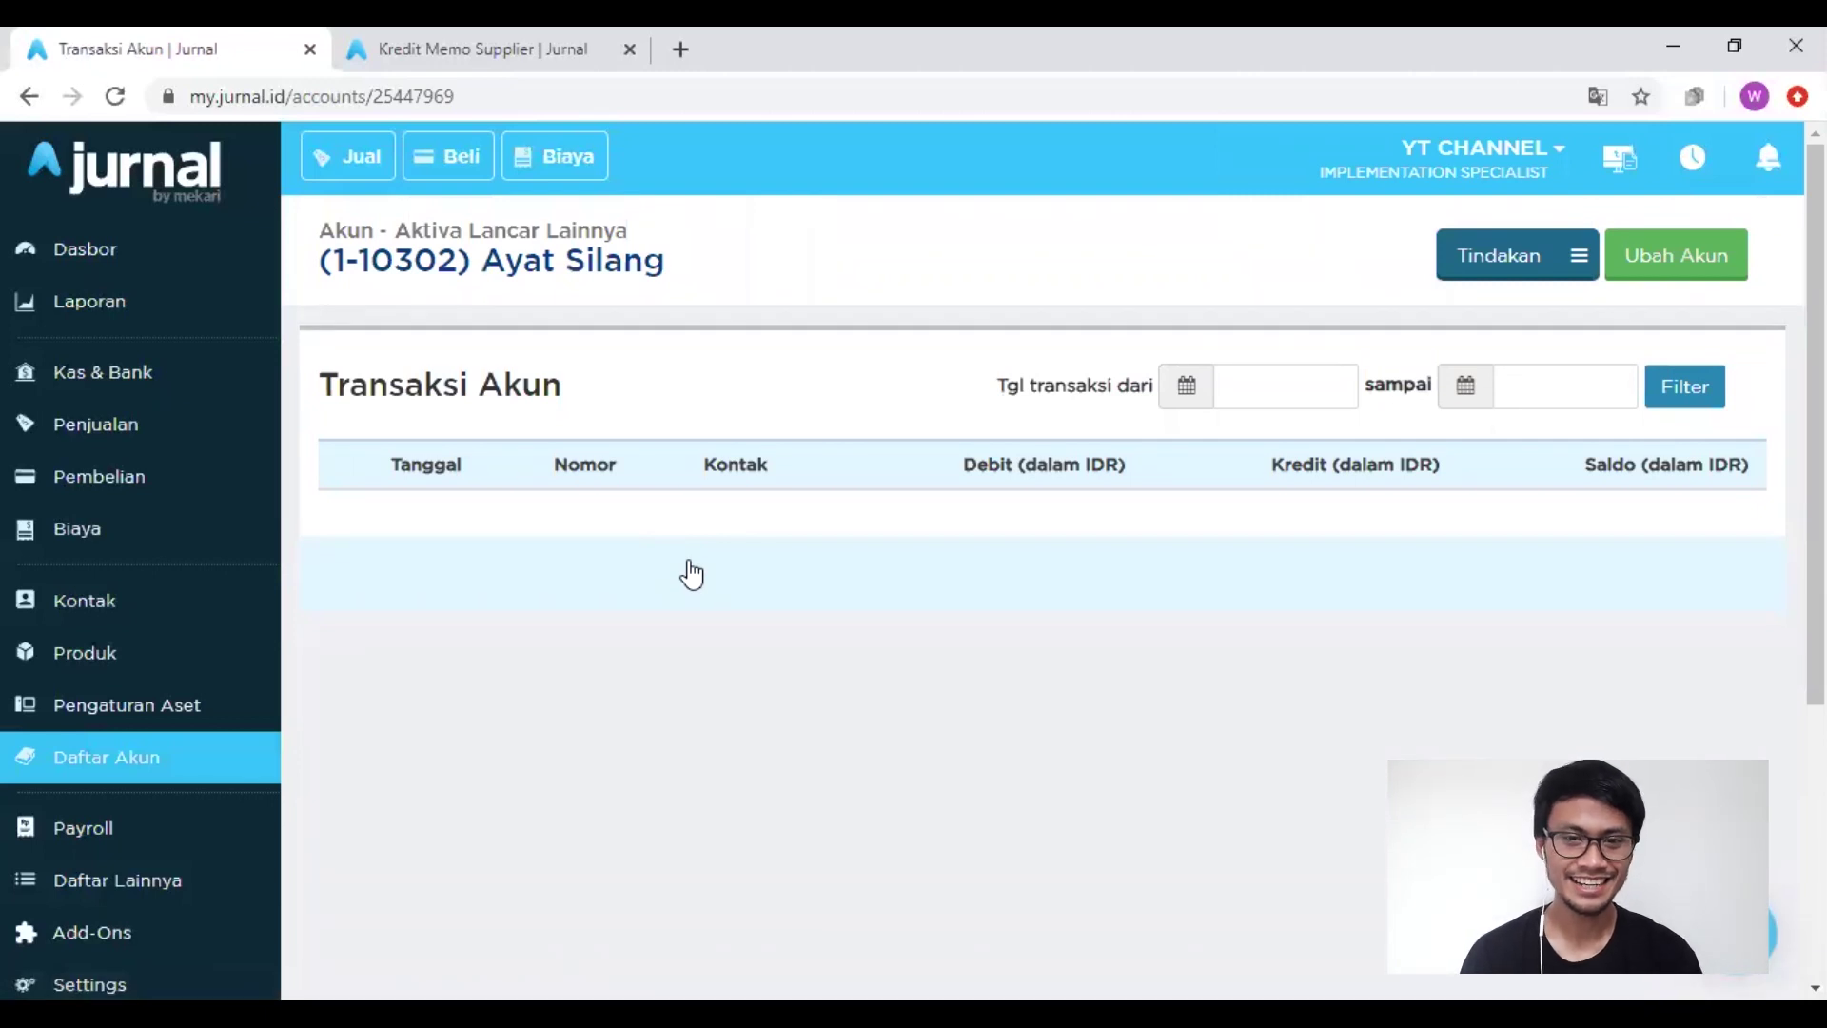
Step: Change Ayat Silang's category to Kas & Bank, renumbering it 1-10003, and save
left_click(1671, 259)
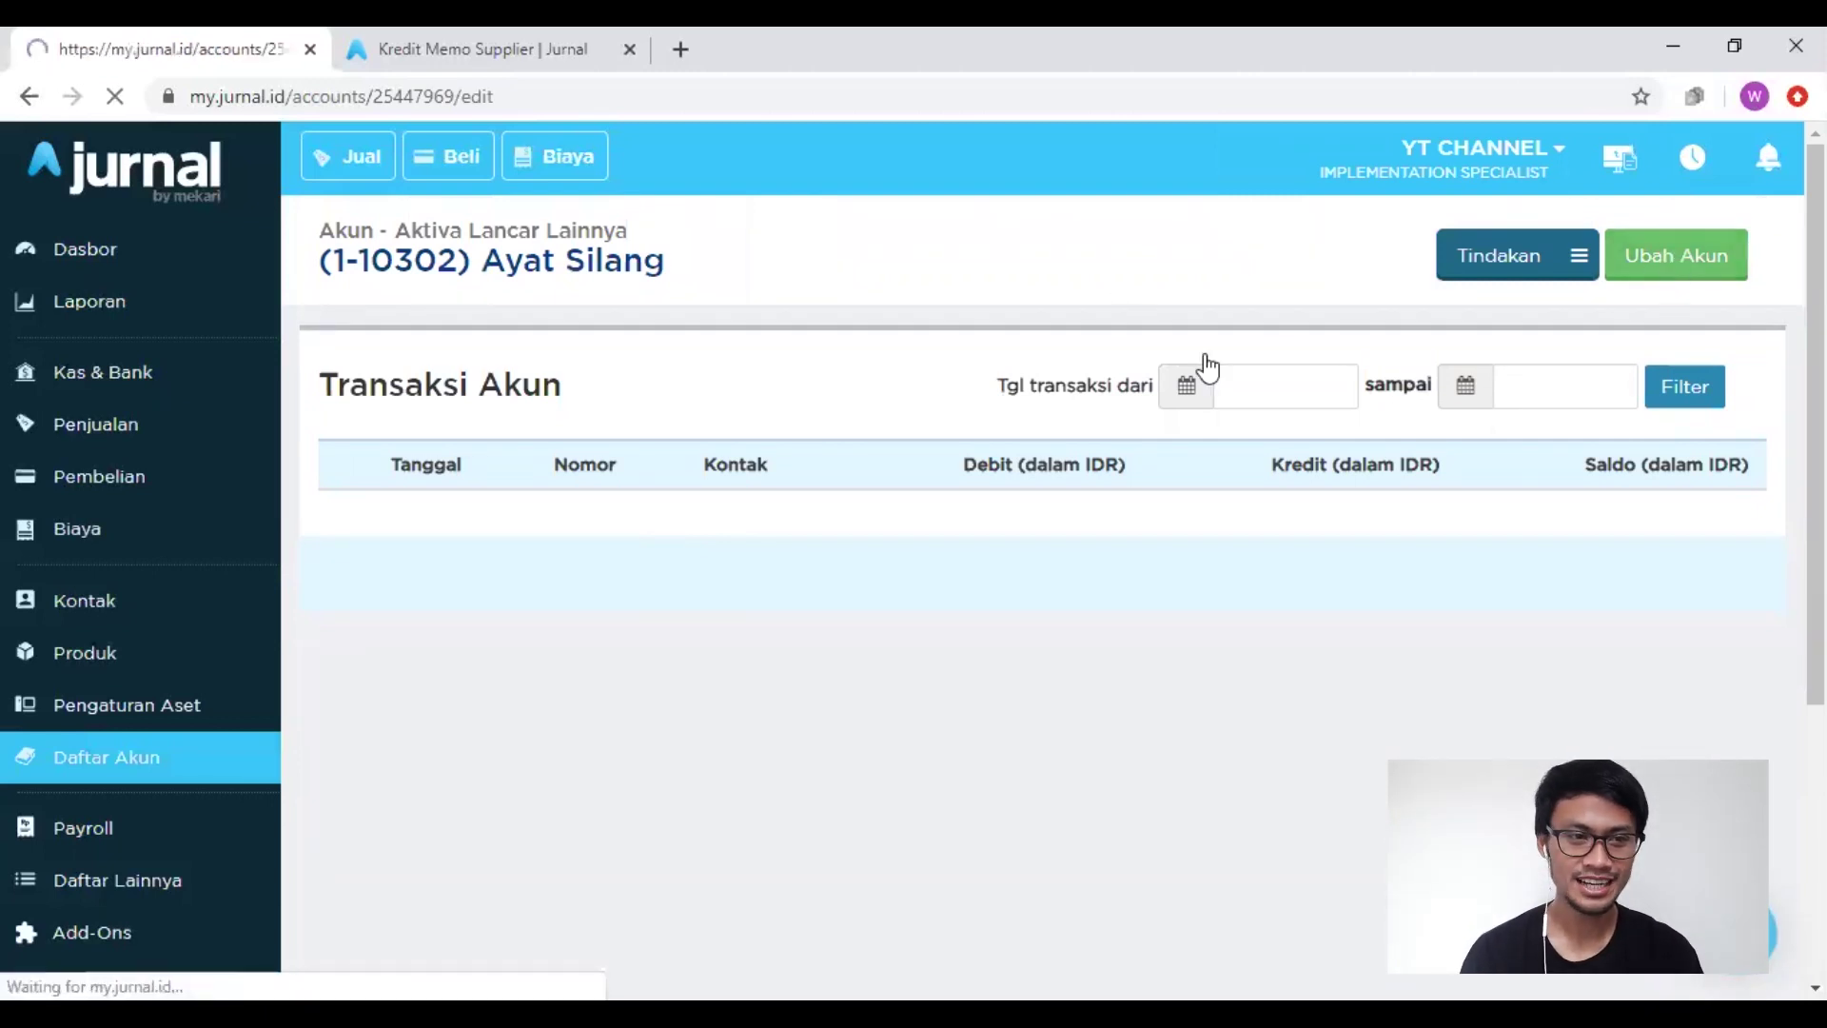
left_click(814, 592)
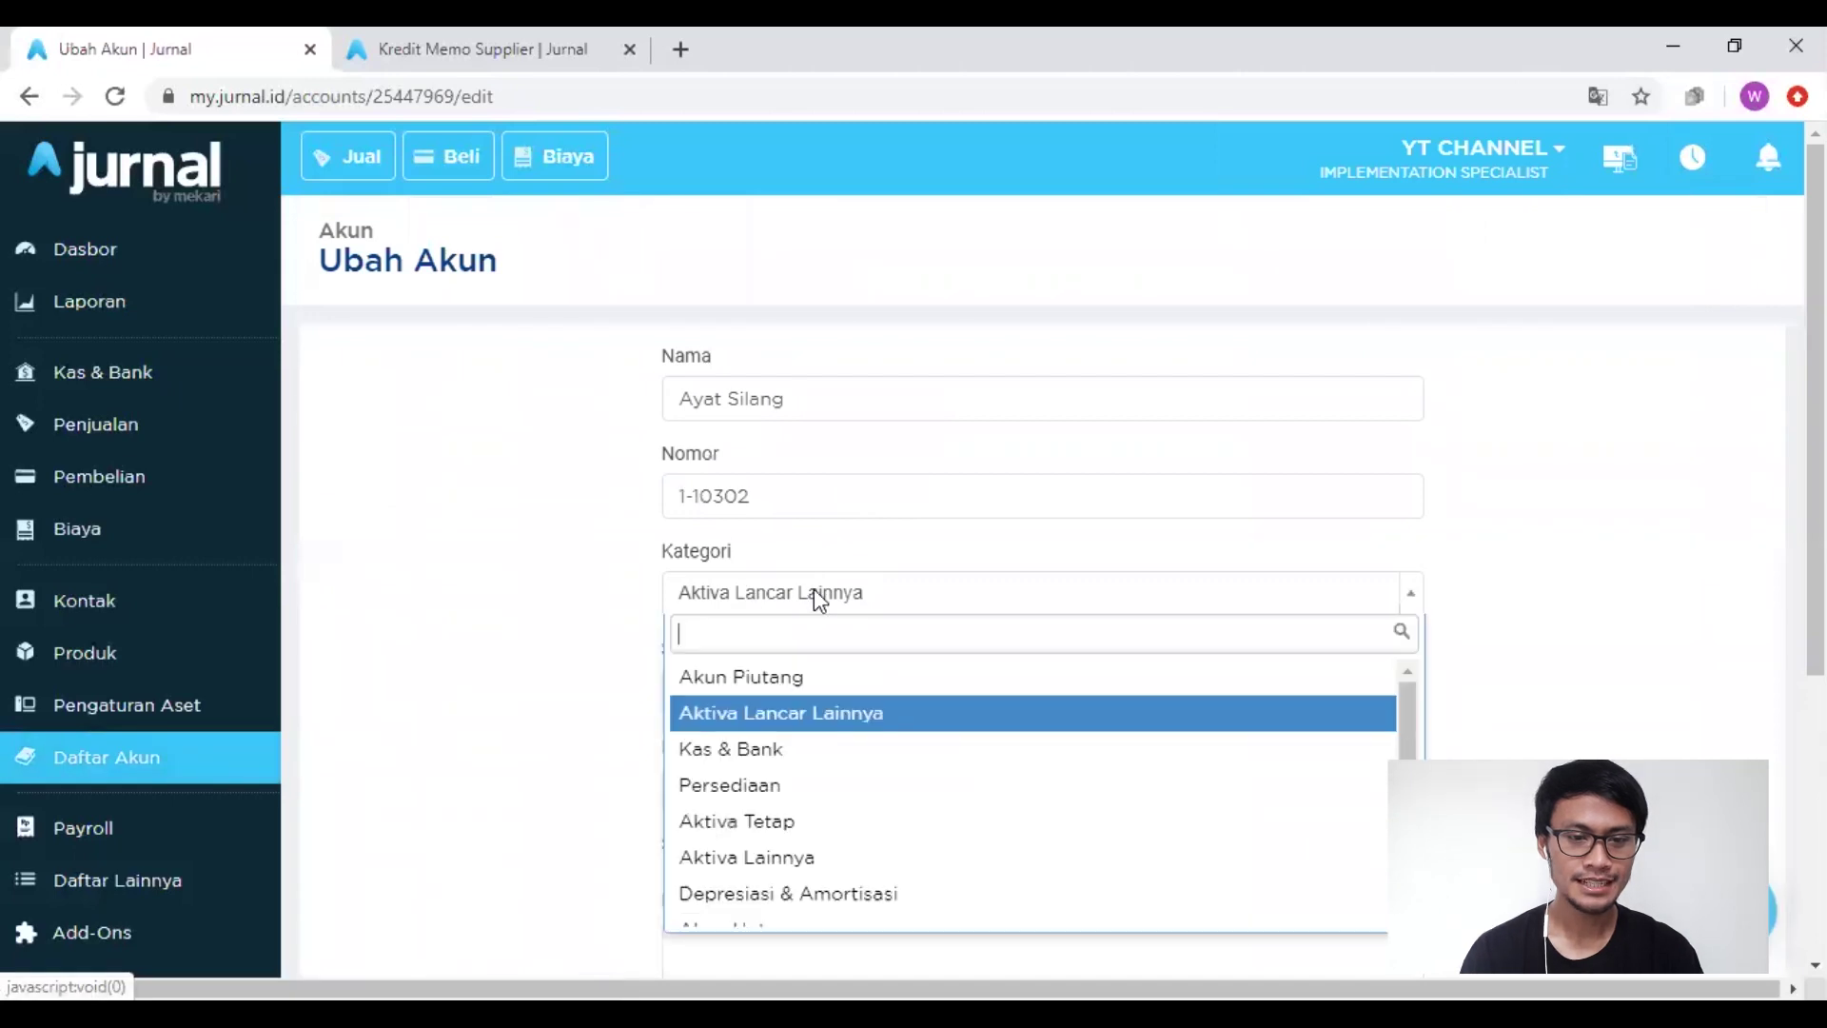
left_click(756, 748)
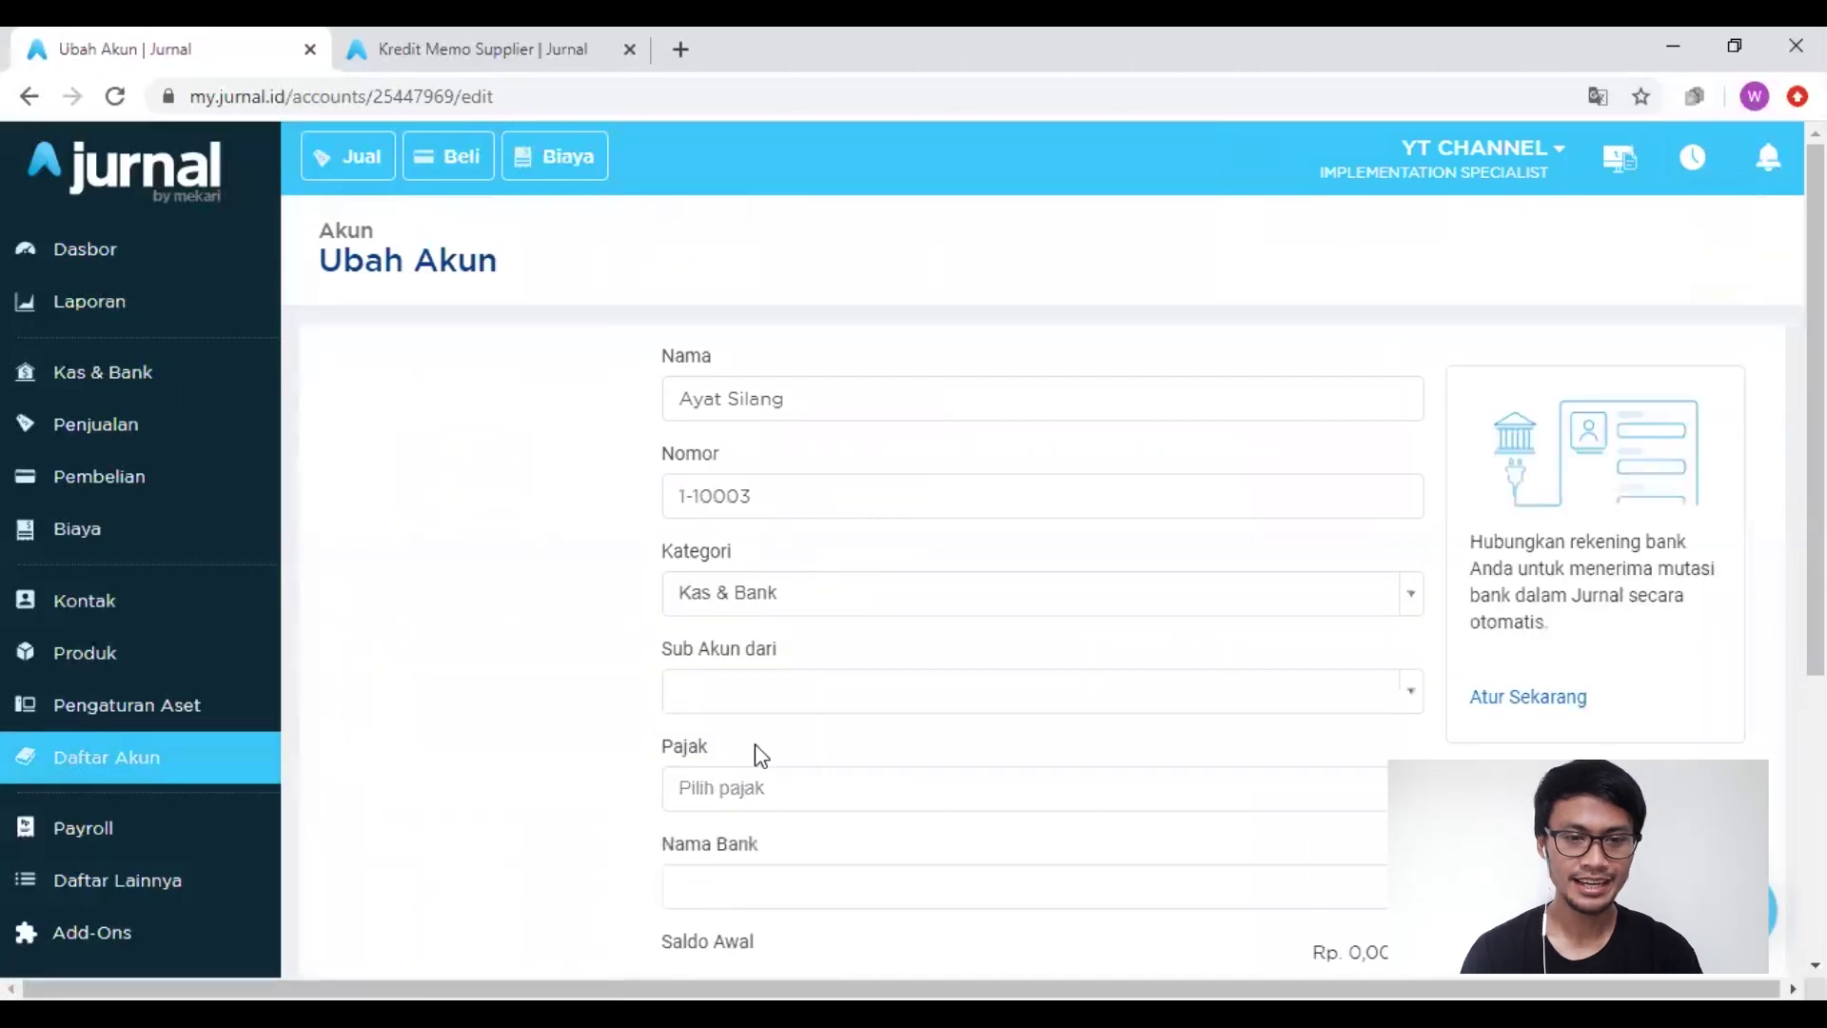
scroll(583, 811, "down", 5)
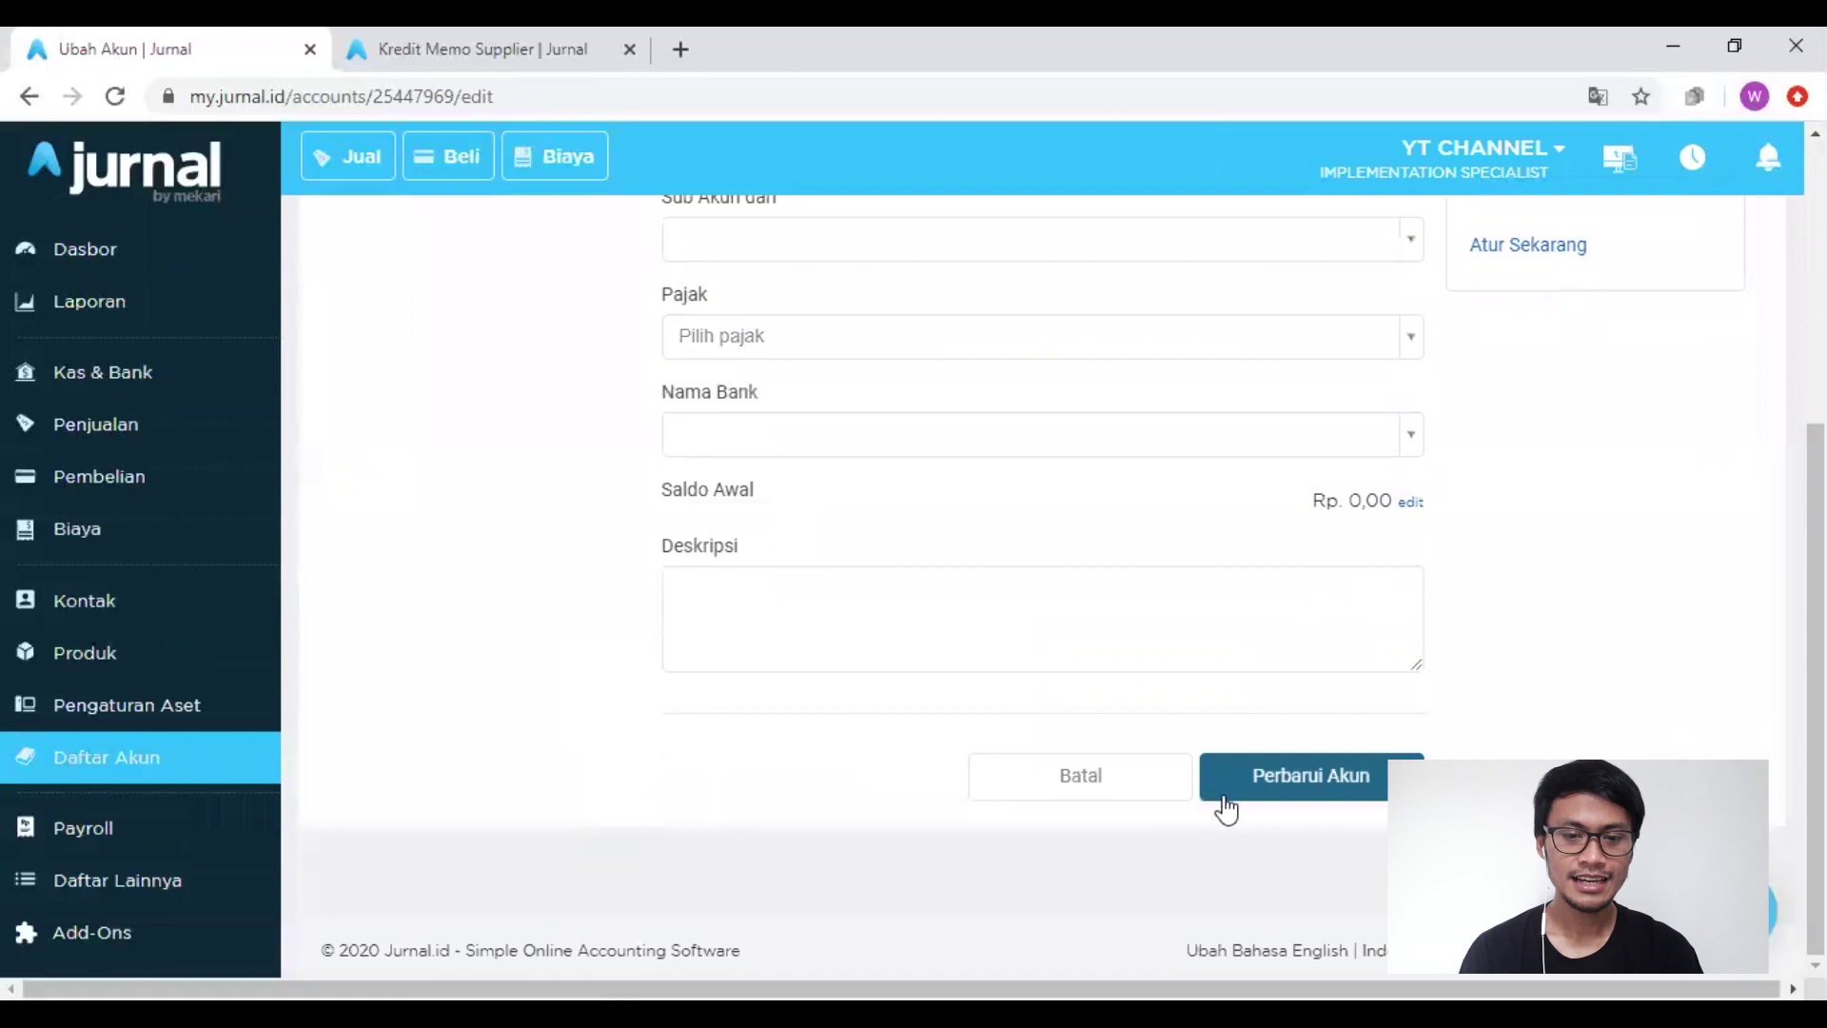
left_click(1248, 796)
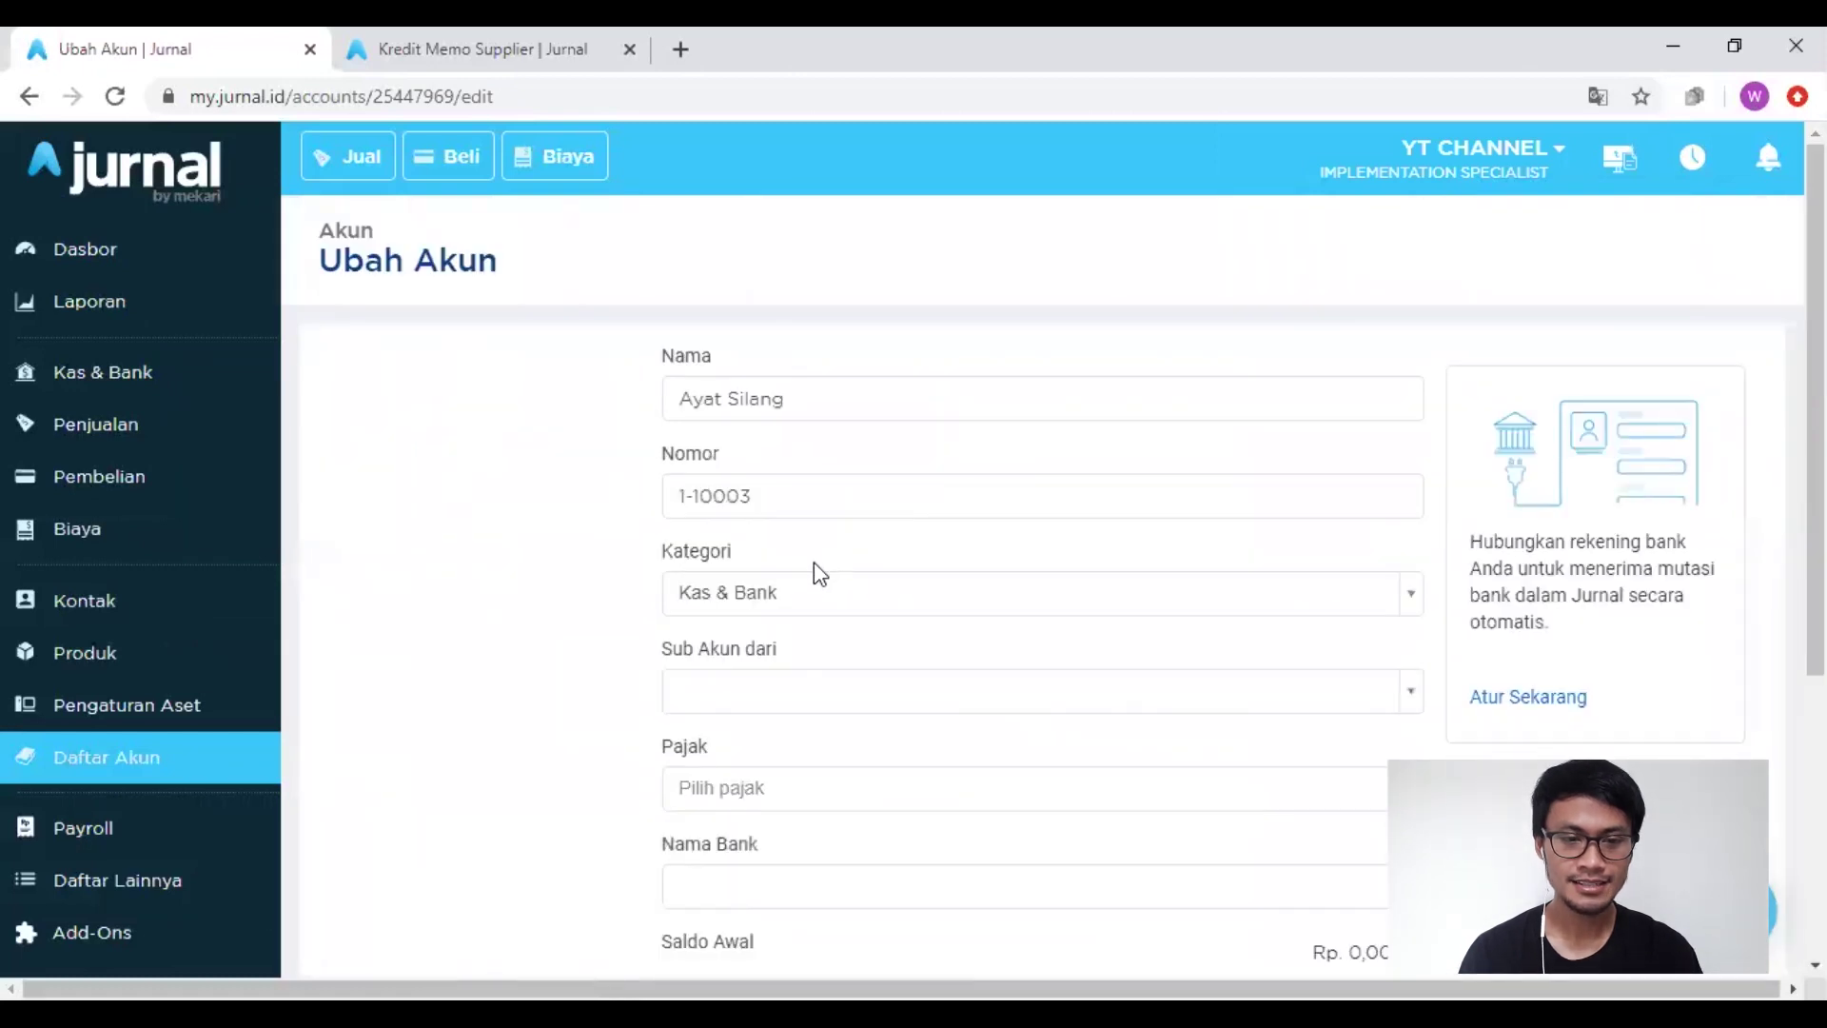
scroll(1060, 734, "down", 5)
left_click(1265, 790)
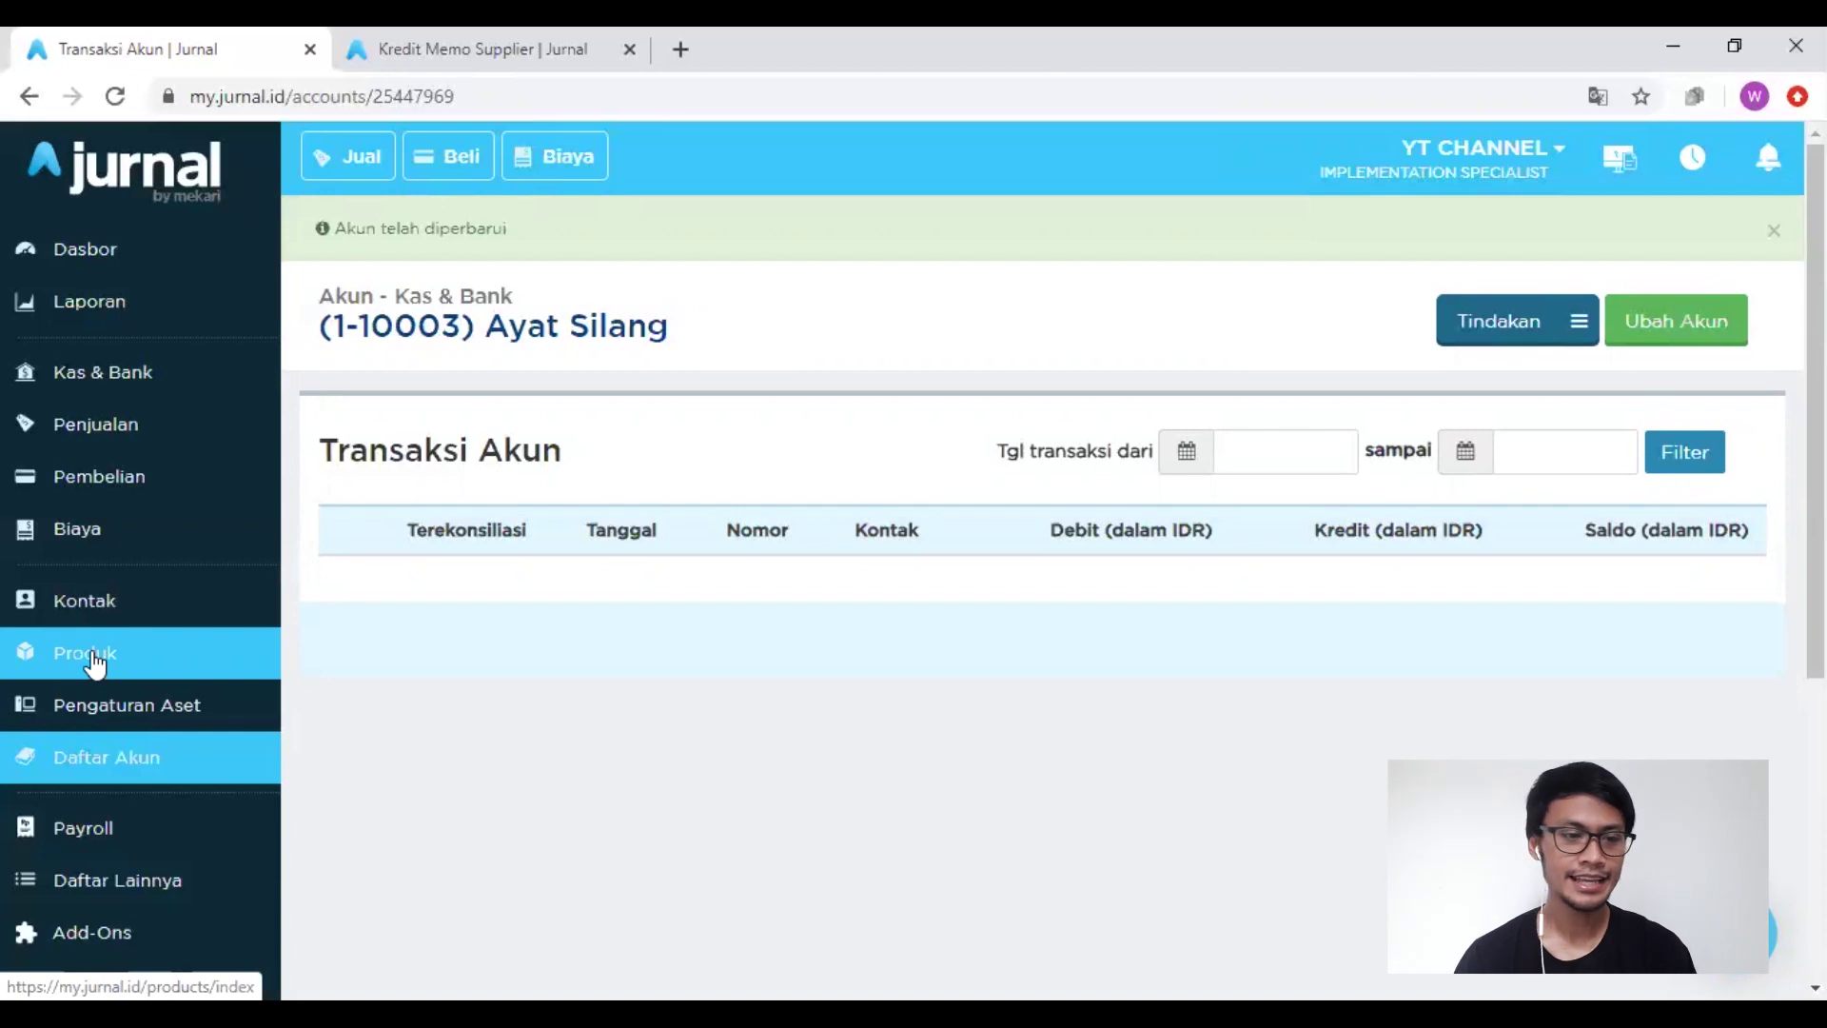
Step: From Kontak > Karyawan, open the employee's transactions and their Debit Memo #10001
left_click(100, 601)
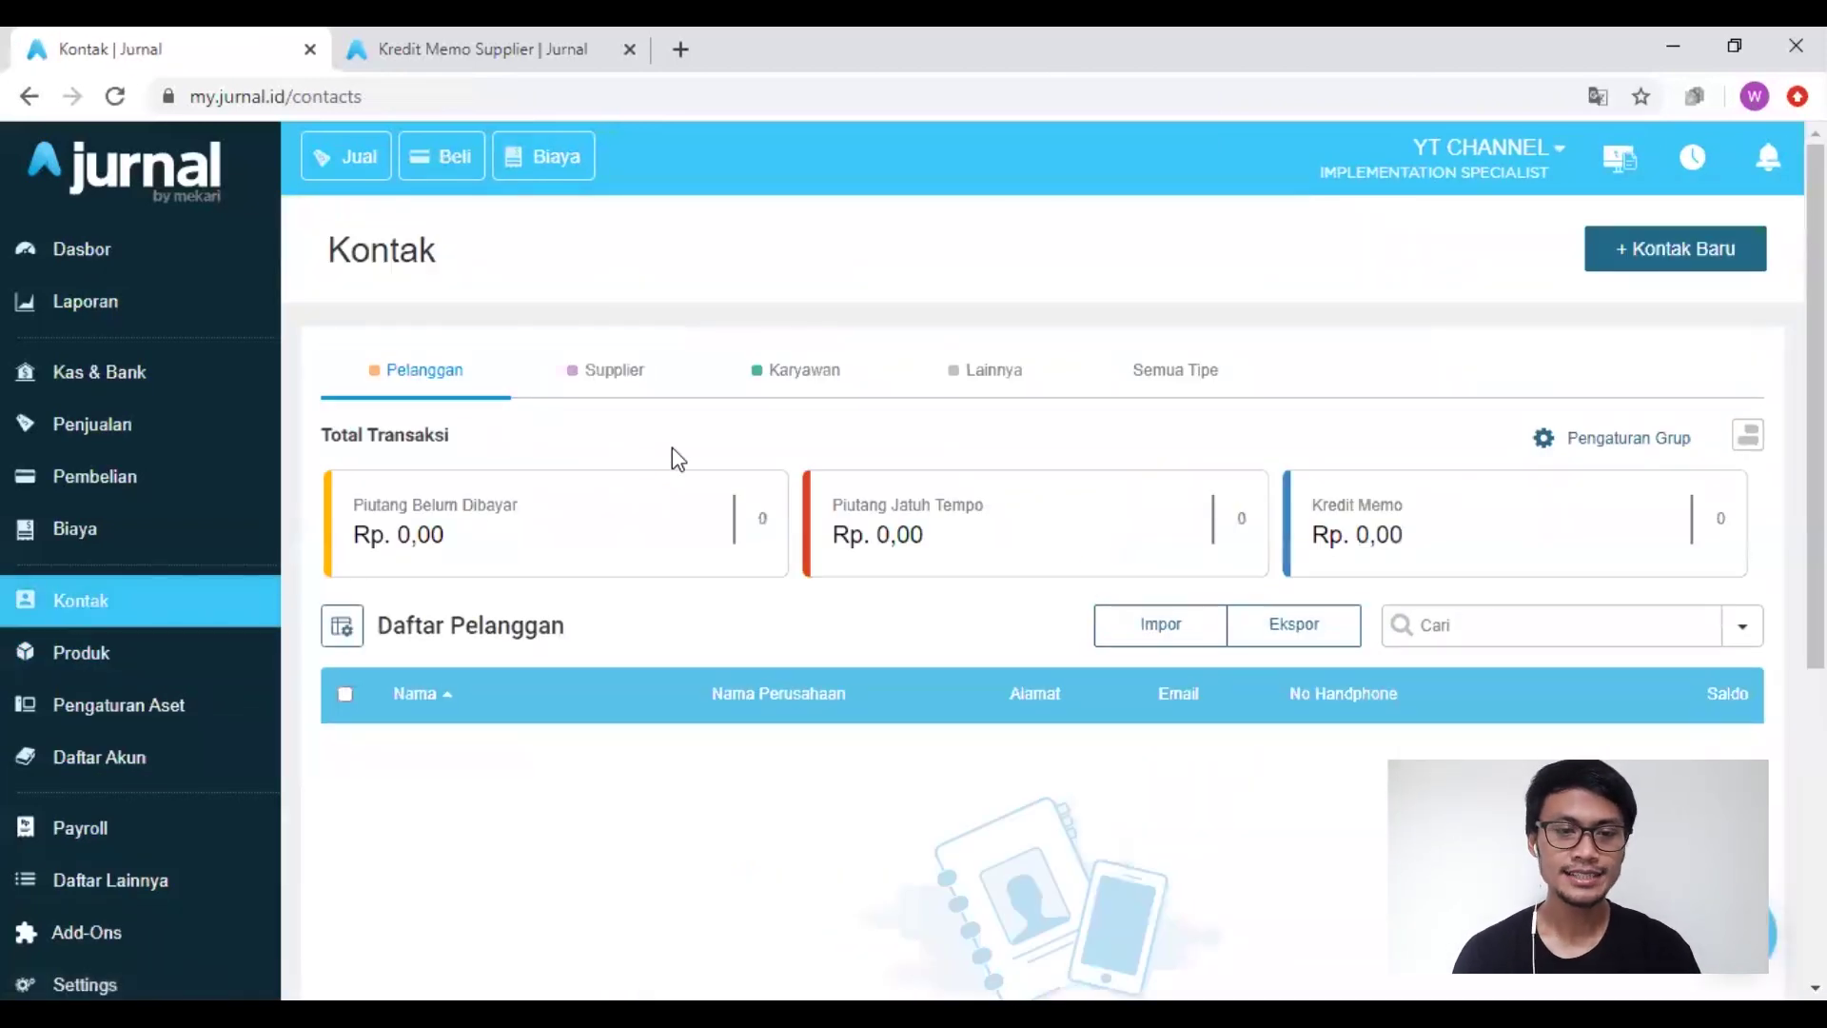
left_click(779, 390)
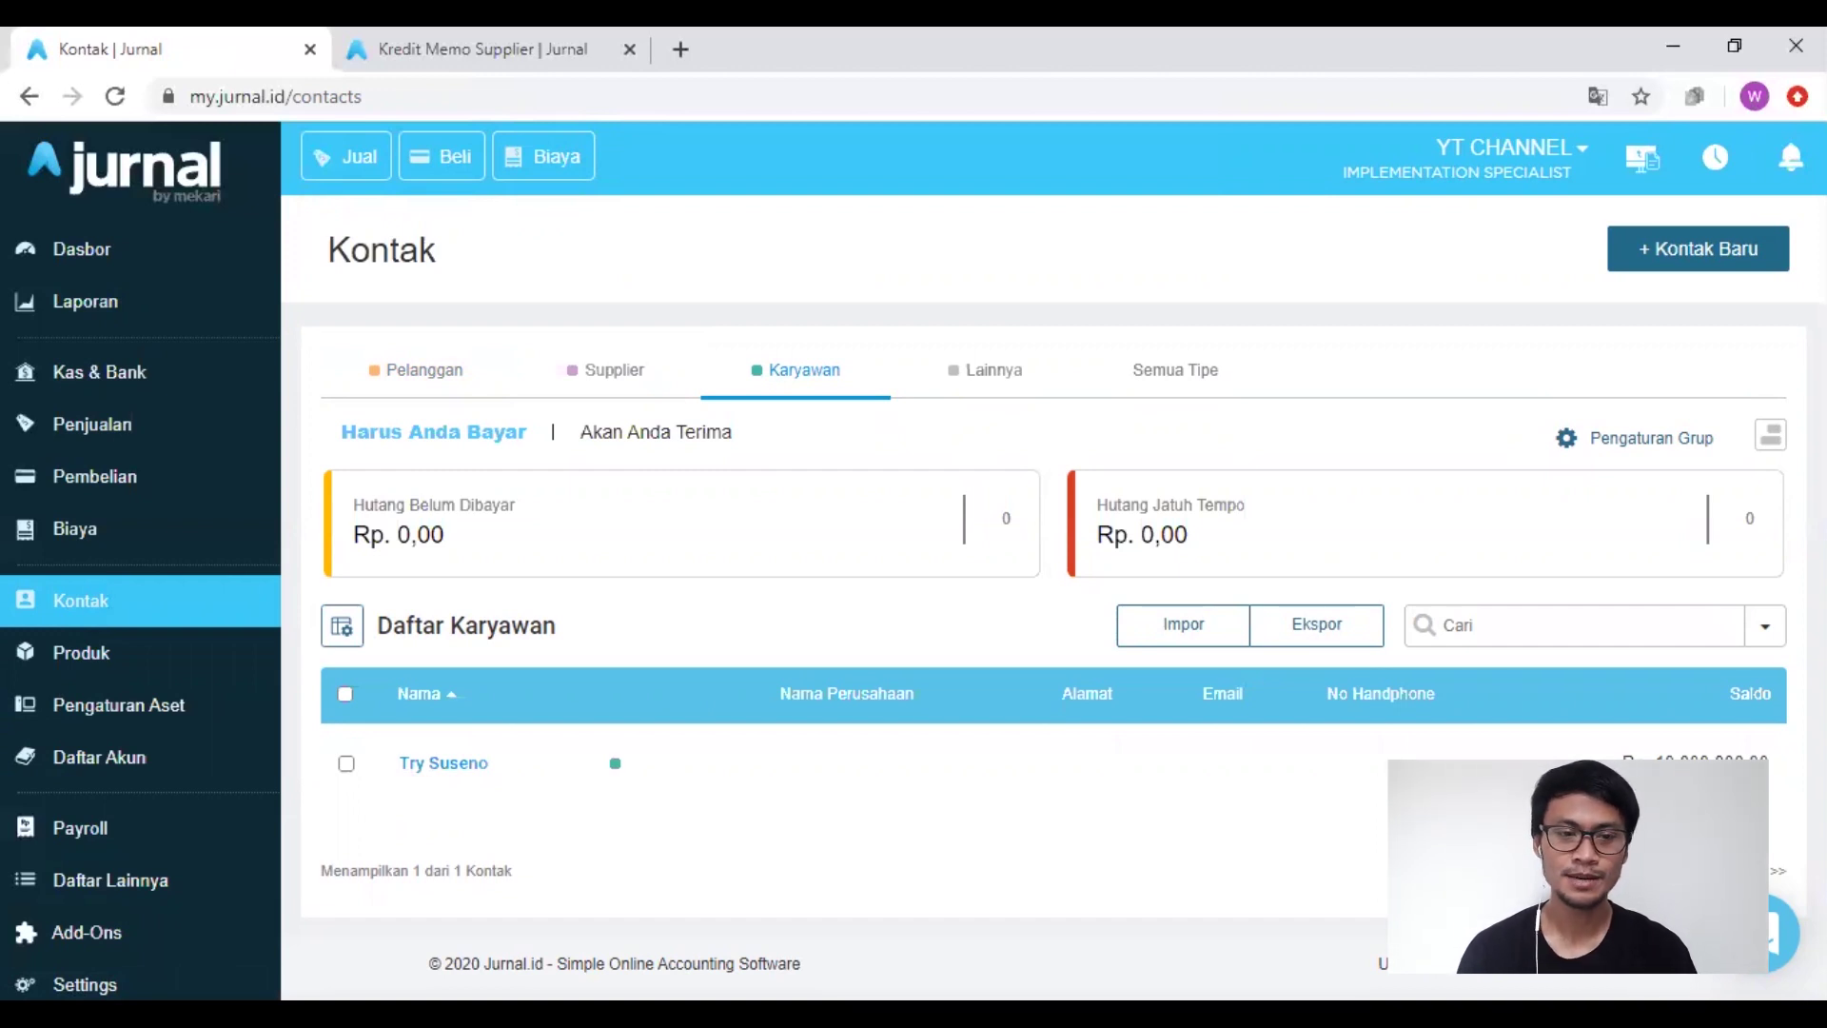
left_click(459, 772)
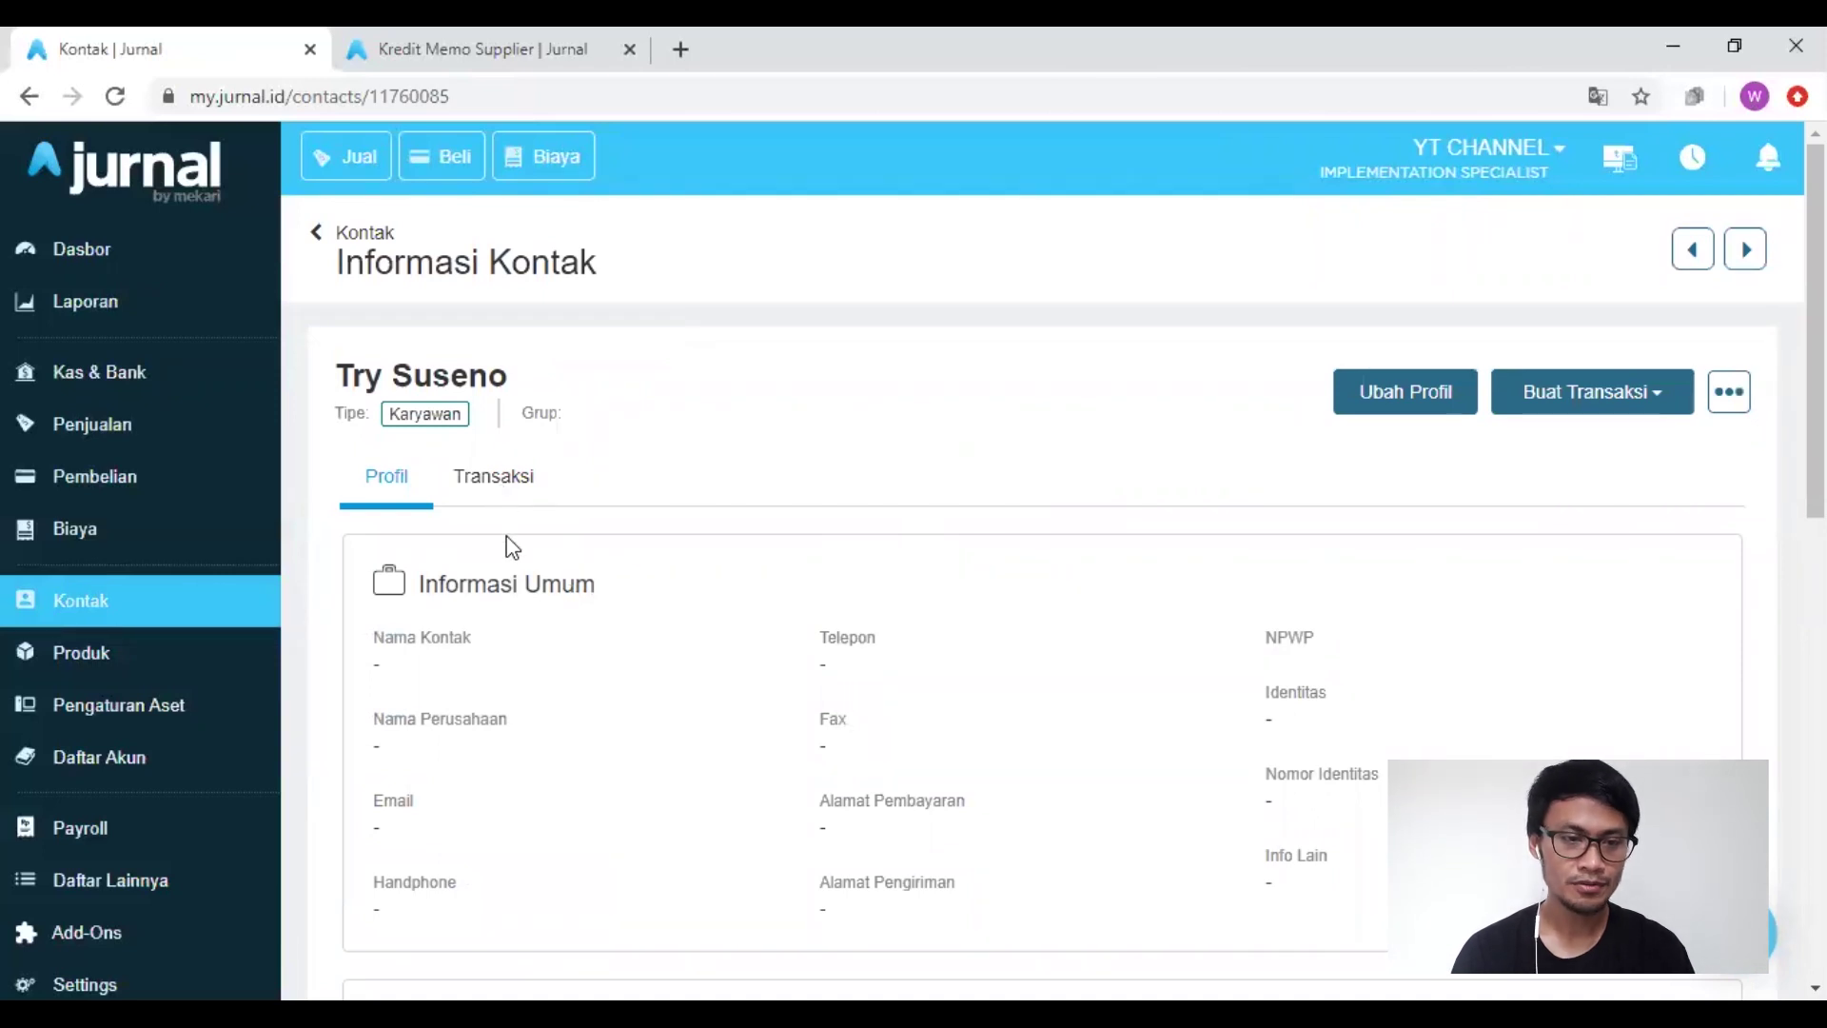
left_click(510, 486)
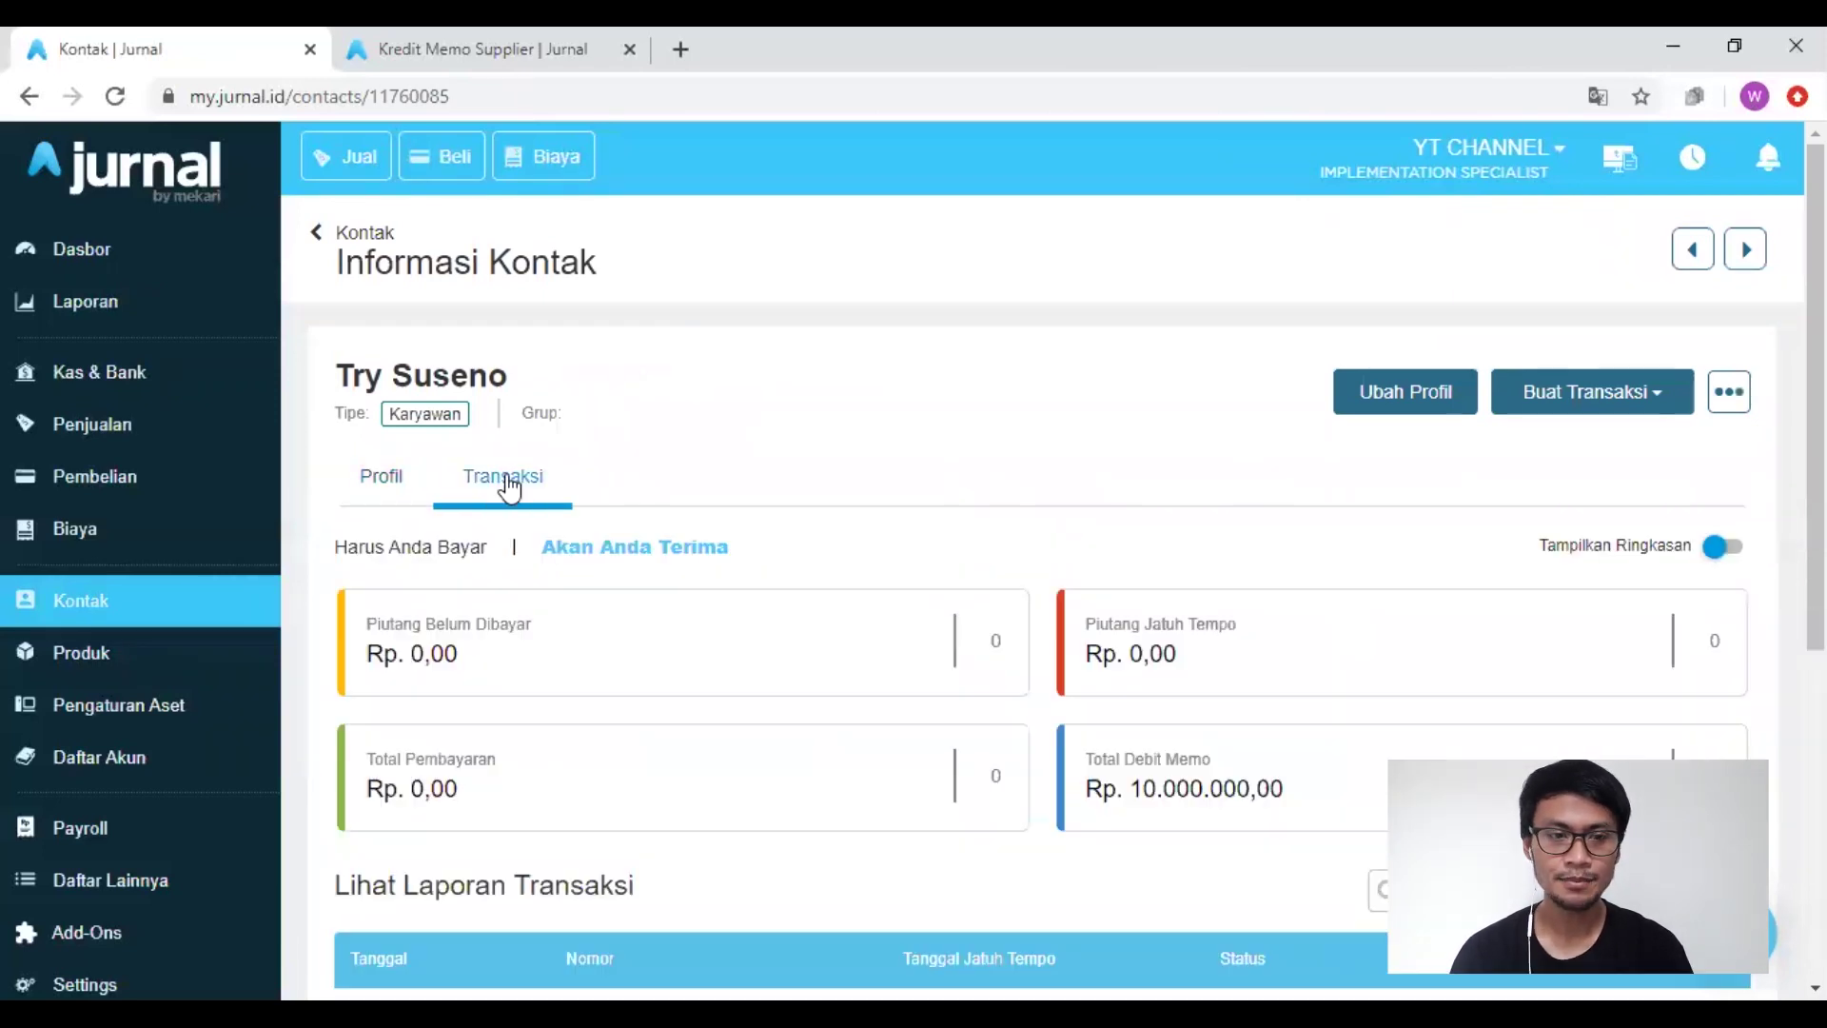
scroll(681, 669, "down", 5)
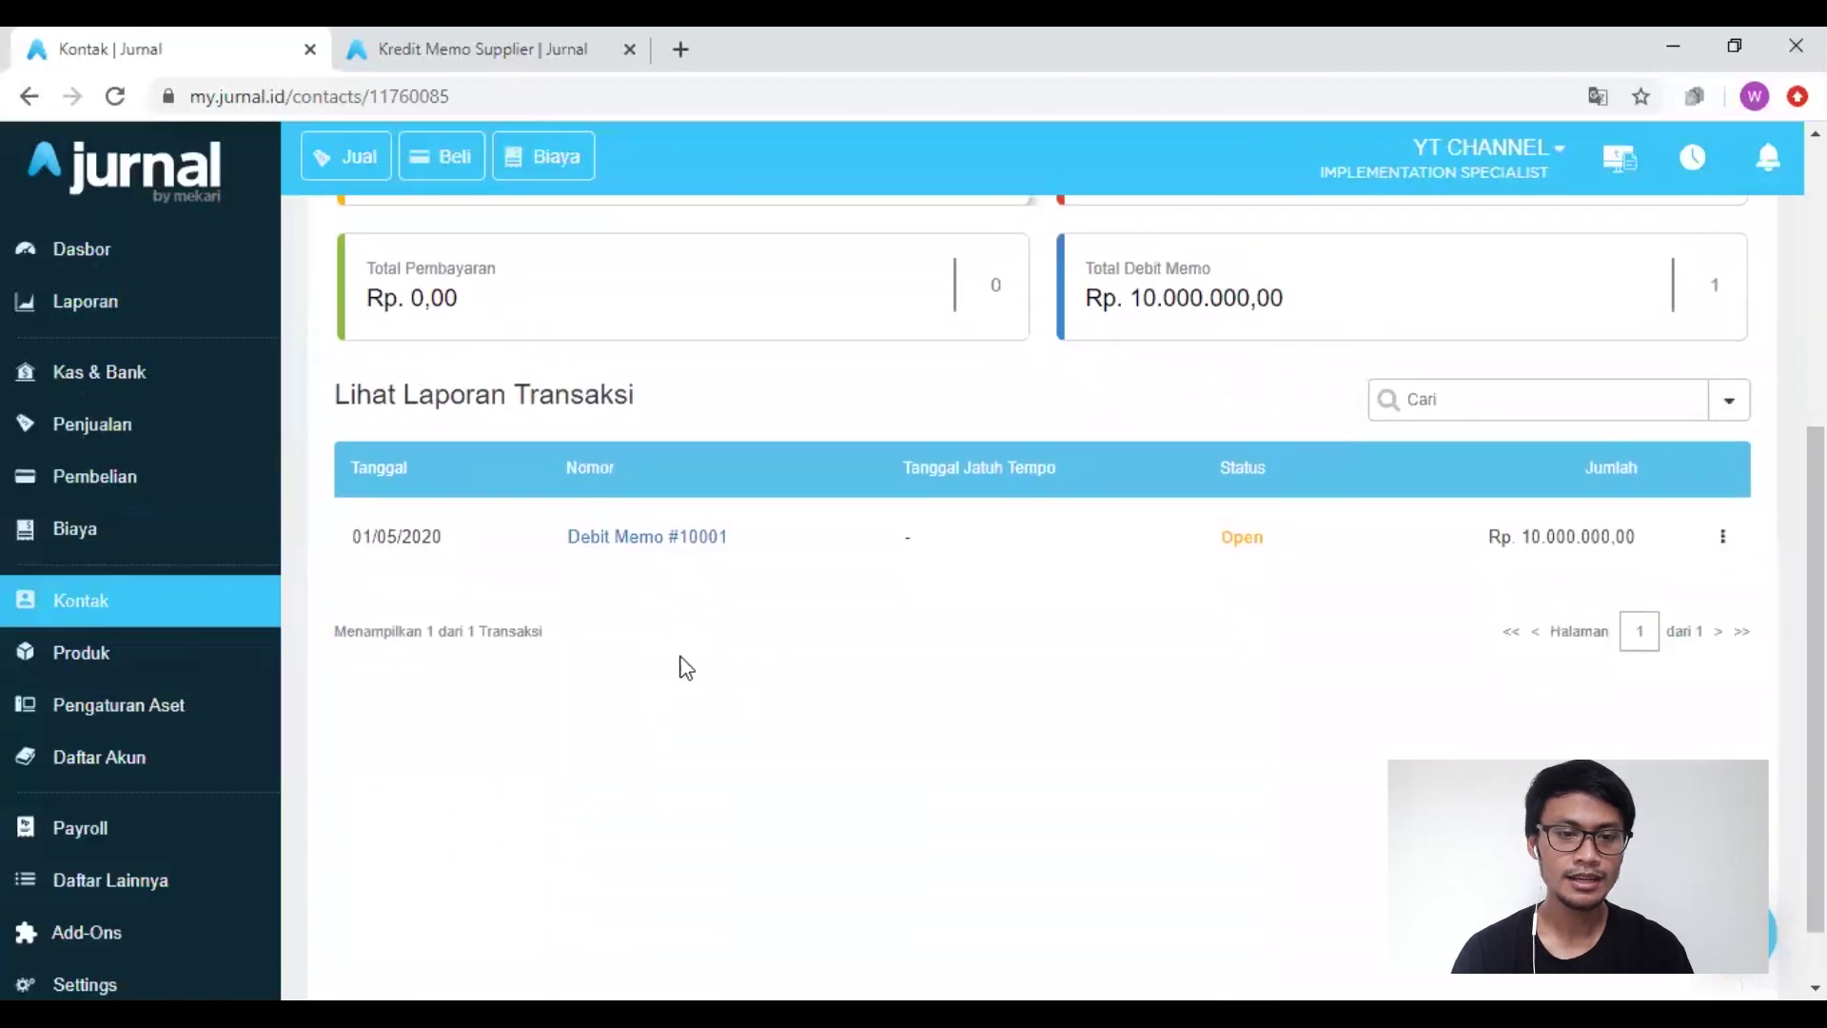
left_click_drag(547, 552, 698, 551)
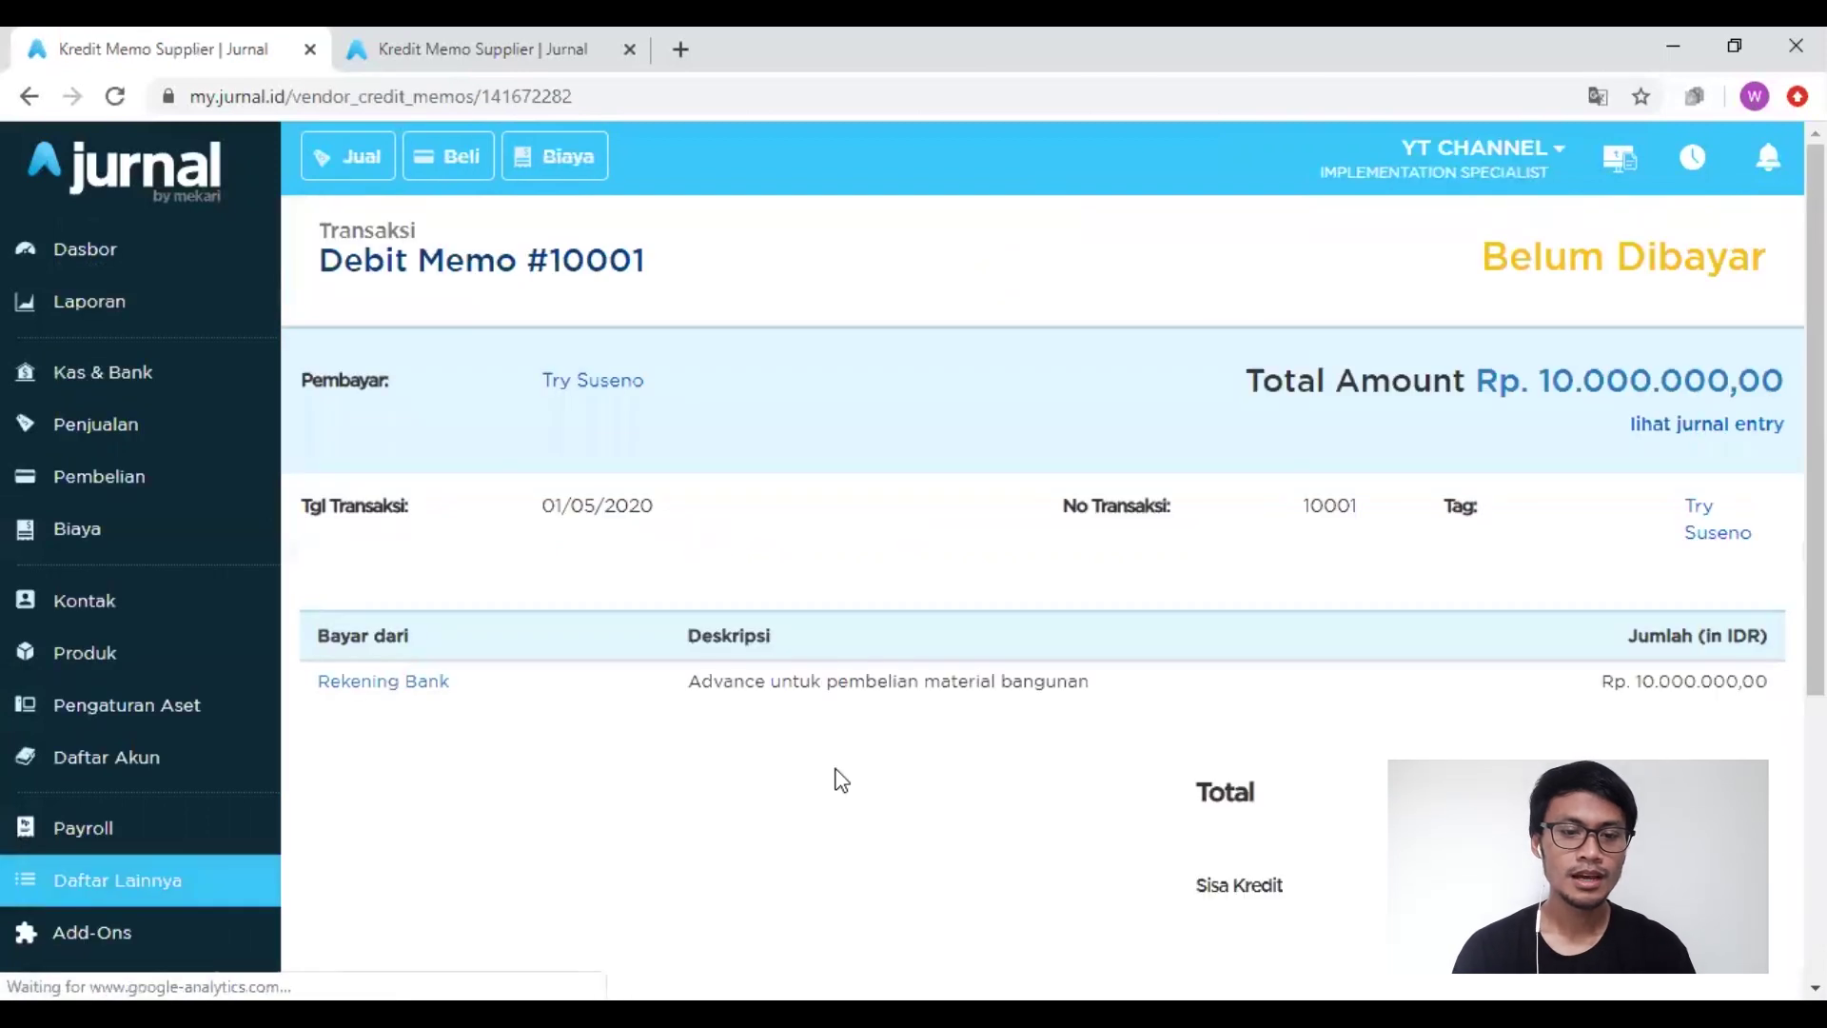
Step: Start a refund of Debit Memo #10001 with Ayat Silang as the deposit account
scroll(835, 775, "down", 5)
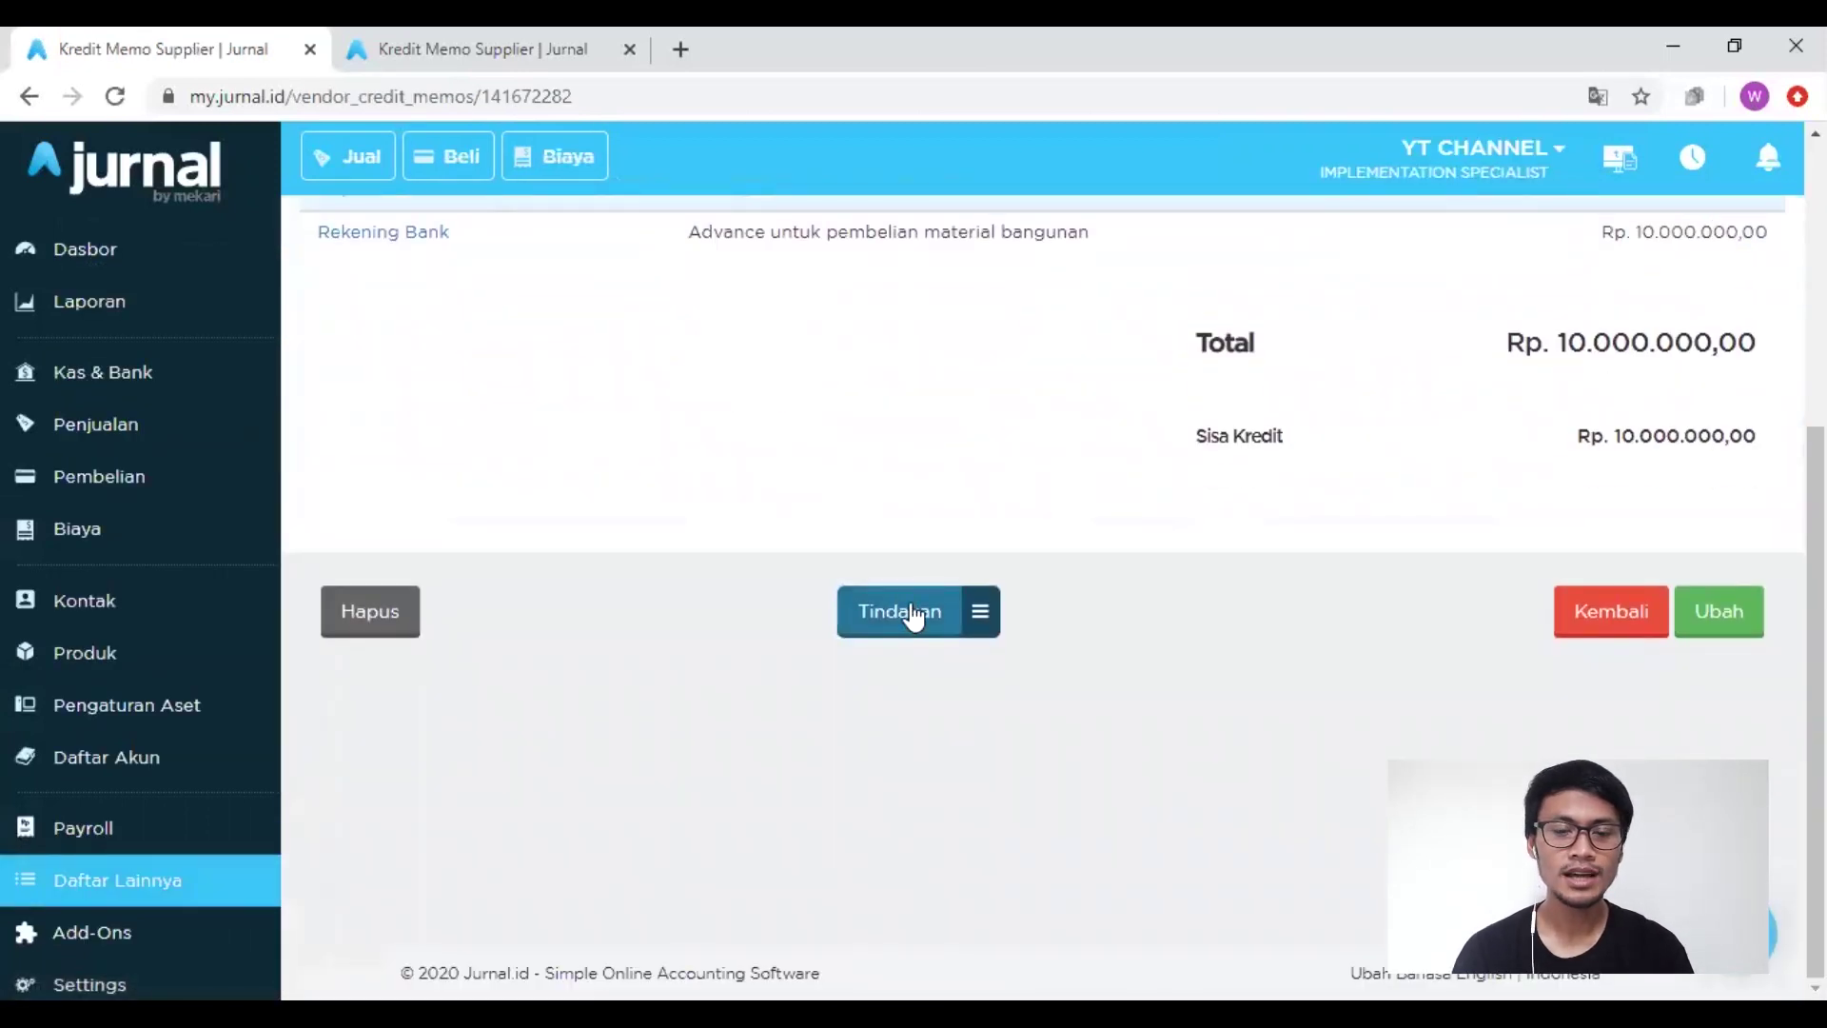
left_click(912, 614)
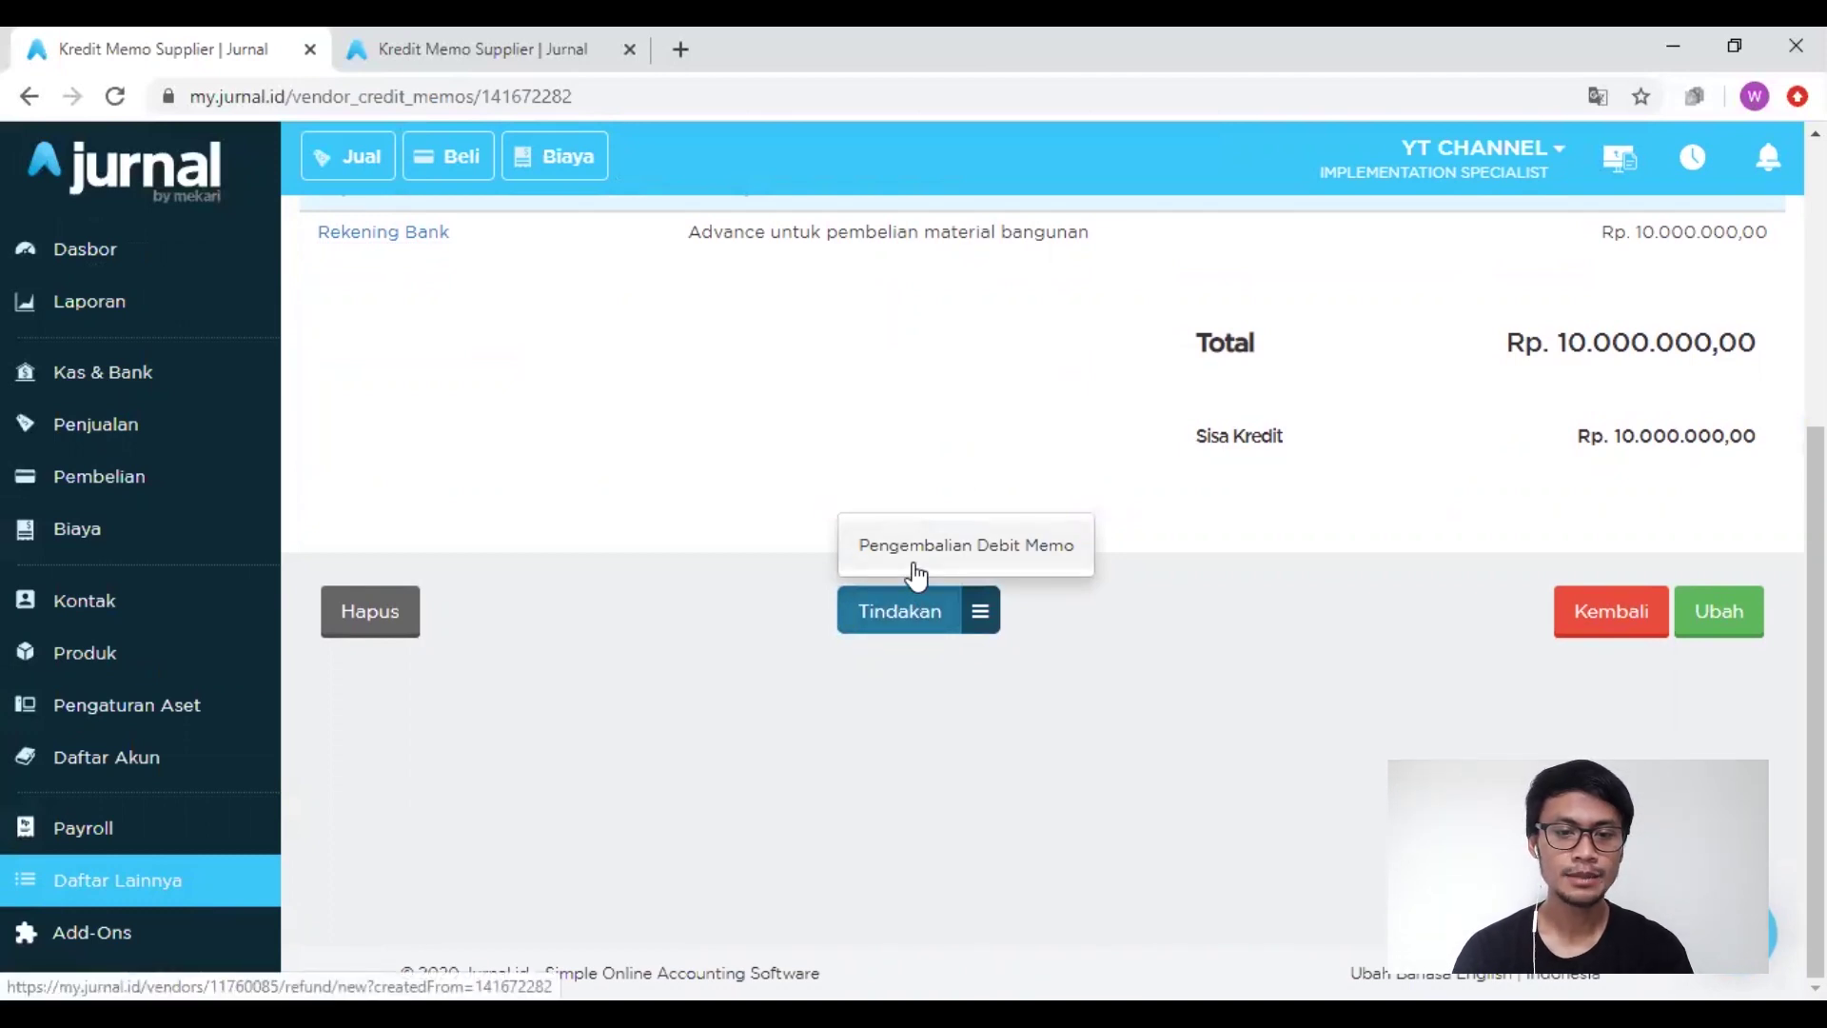
left_click(914, 566)
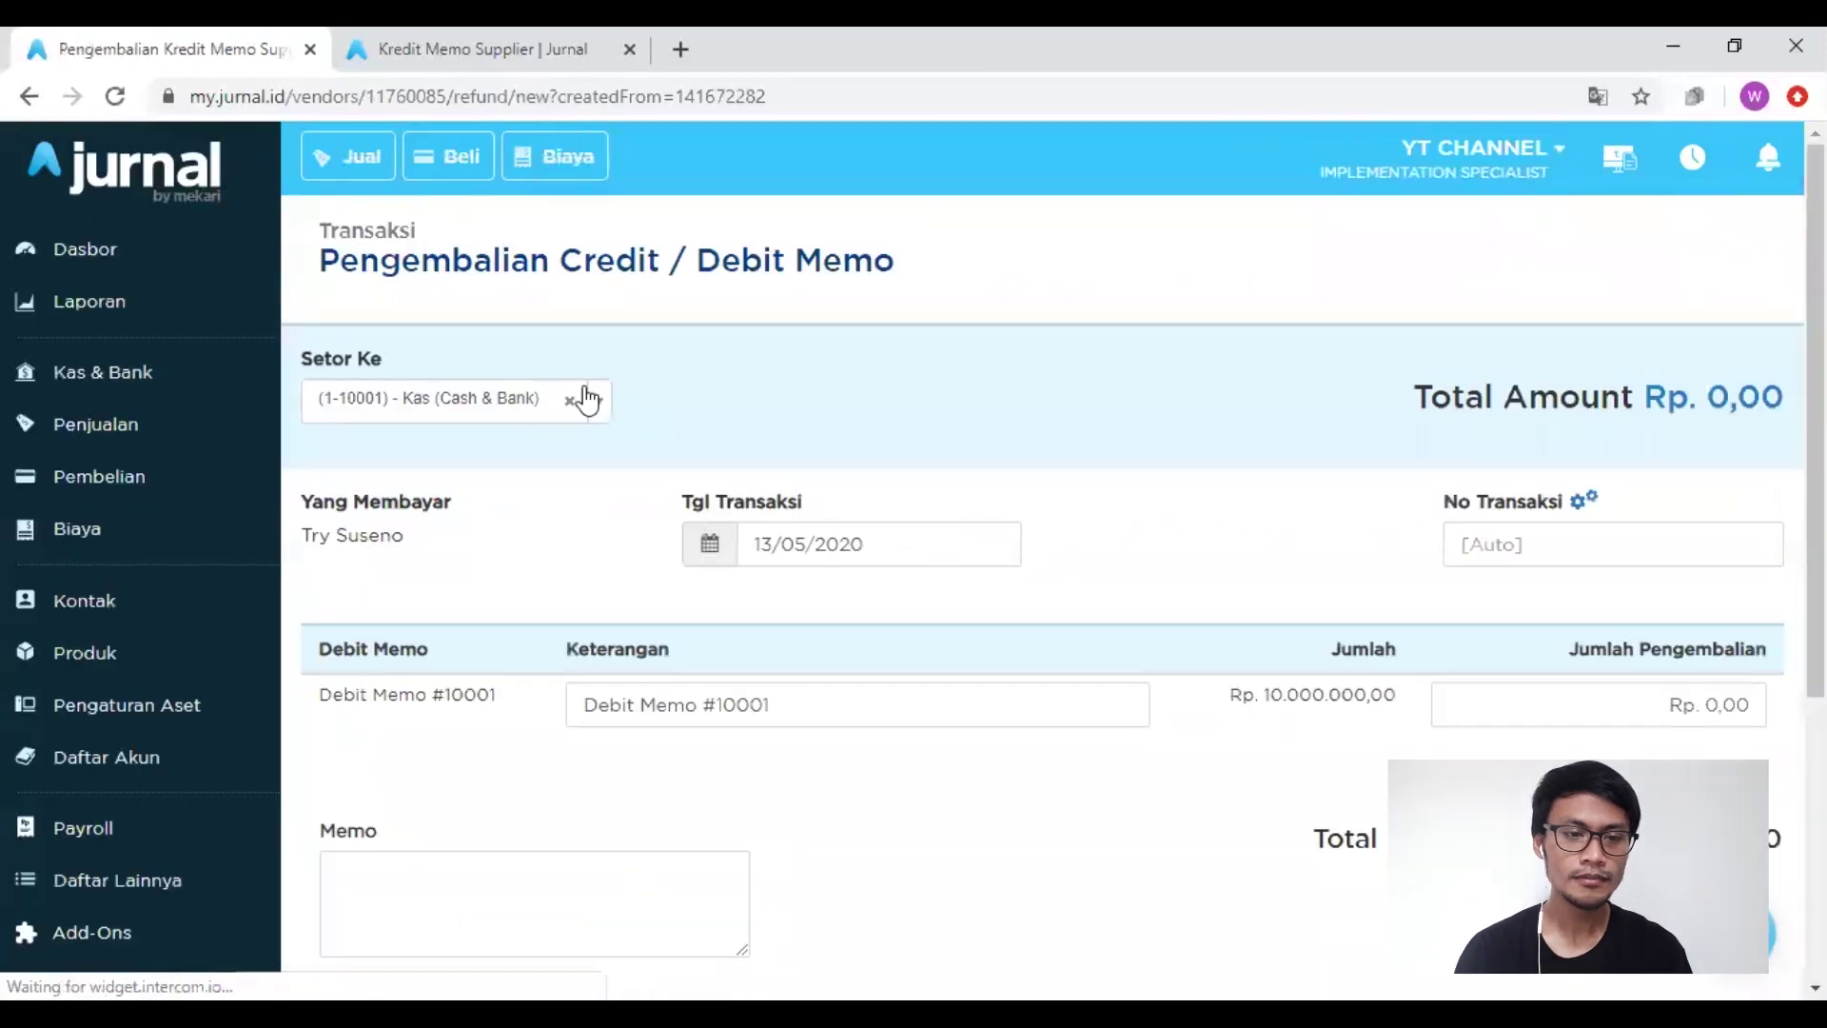
left_click(533, 398)
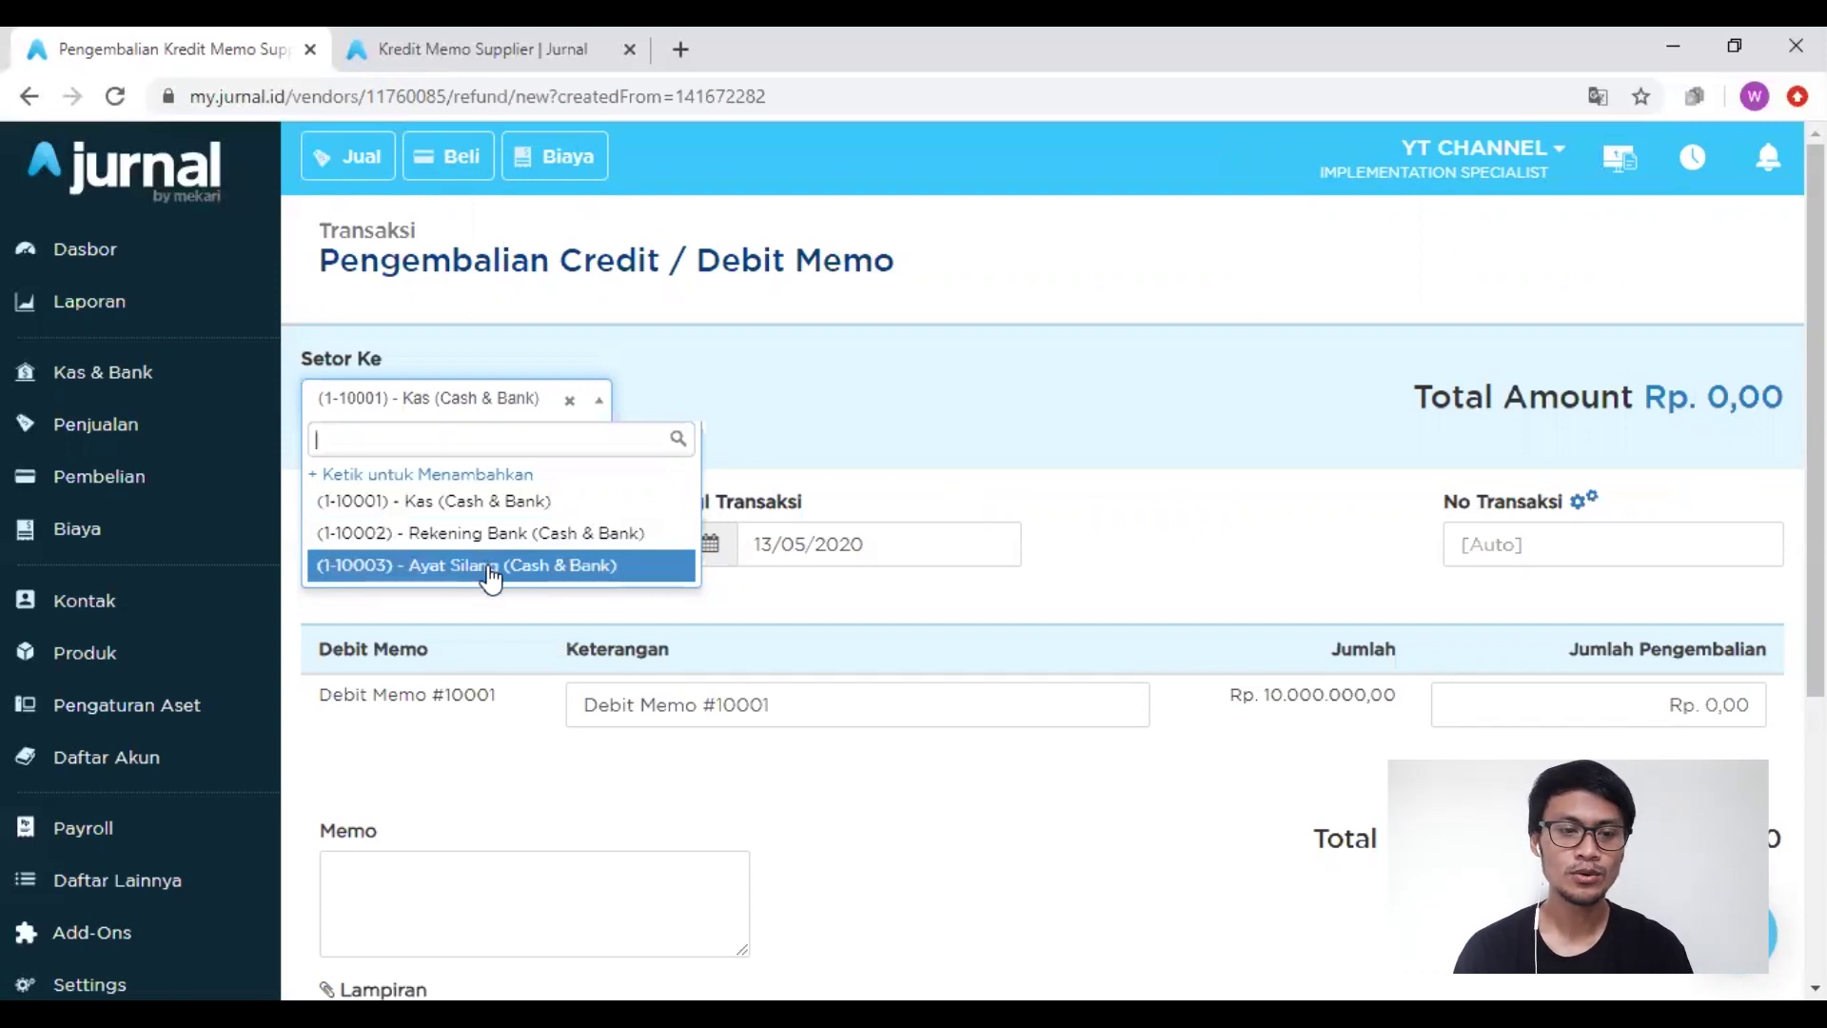
left_click(489, 571)
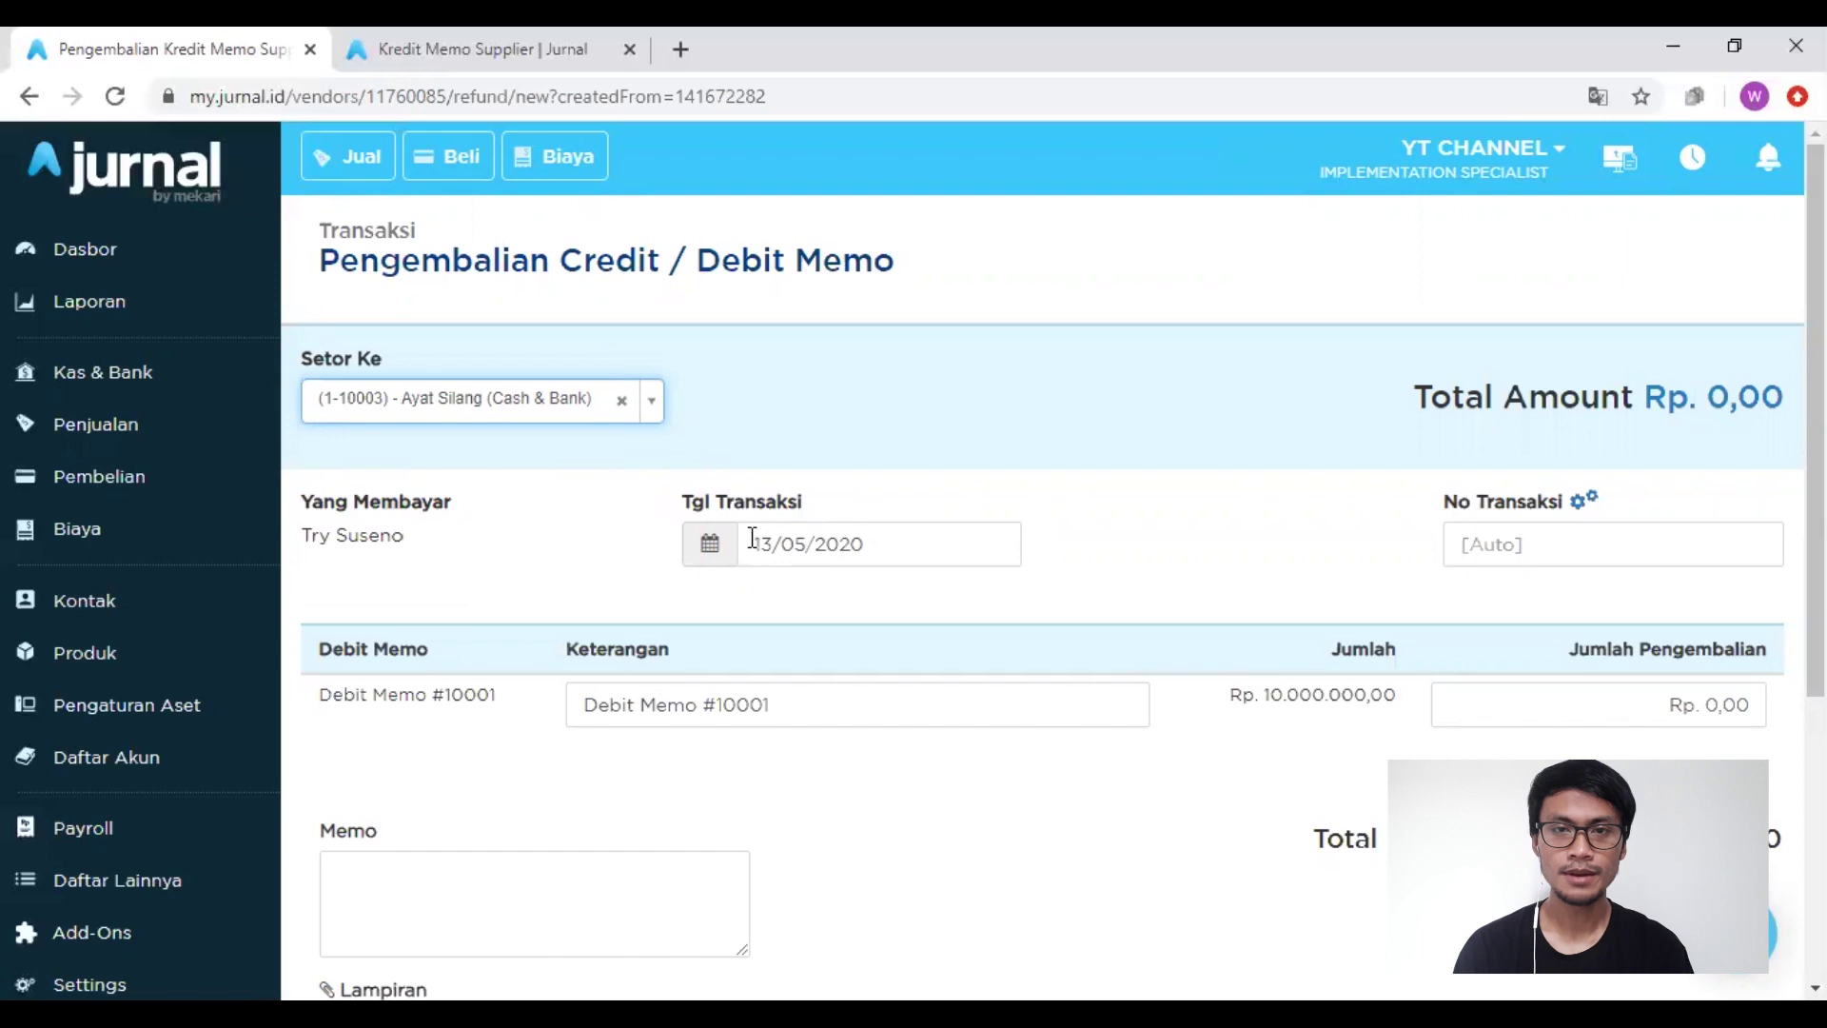
Step: Enter a refund amount of Rp 10.000.000 and save the debit memo refund
scroll(897, 755, "down", 2)
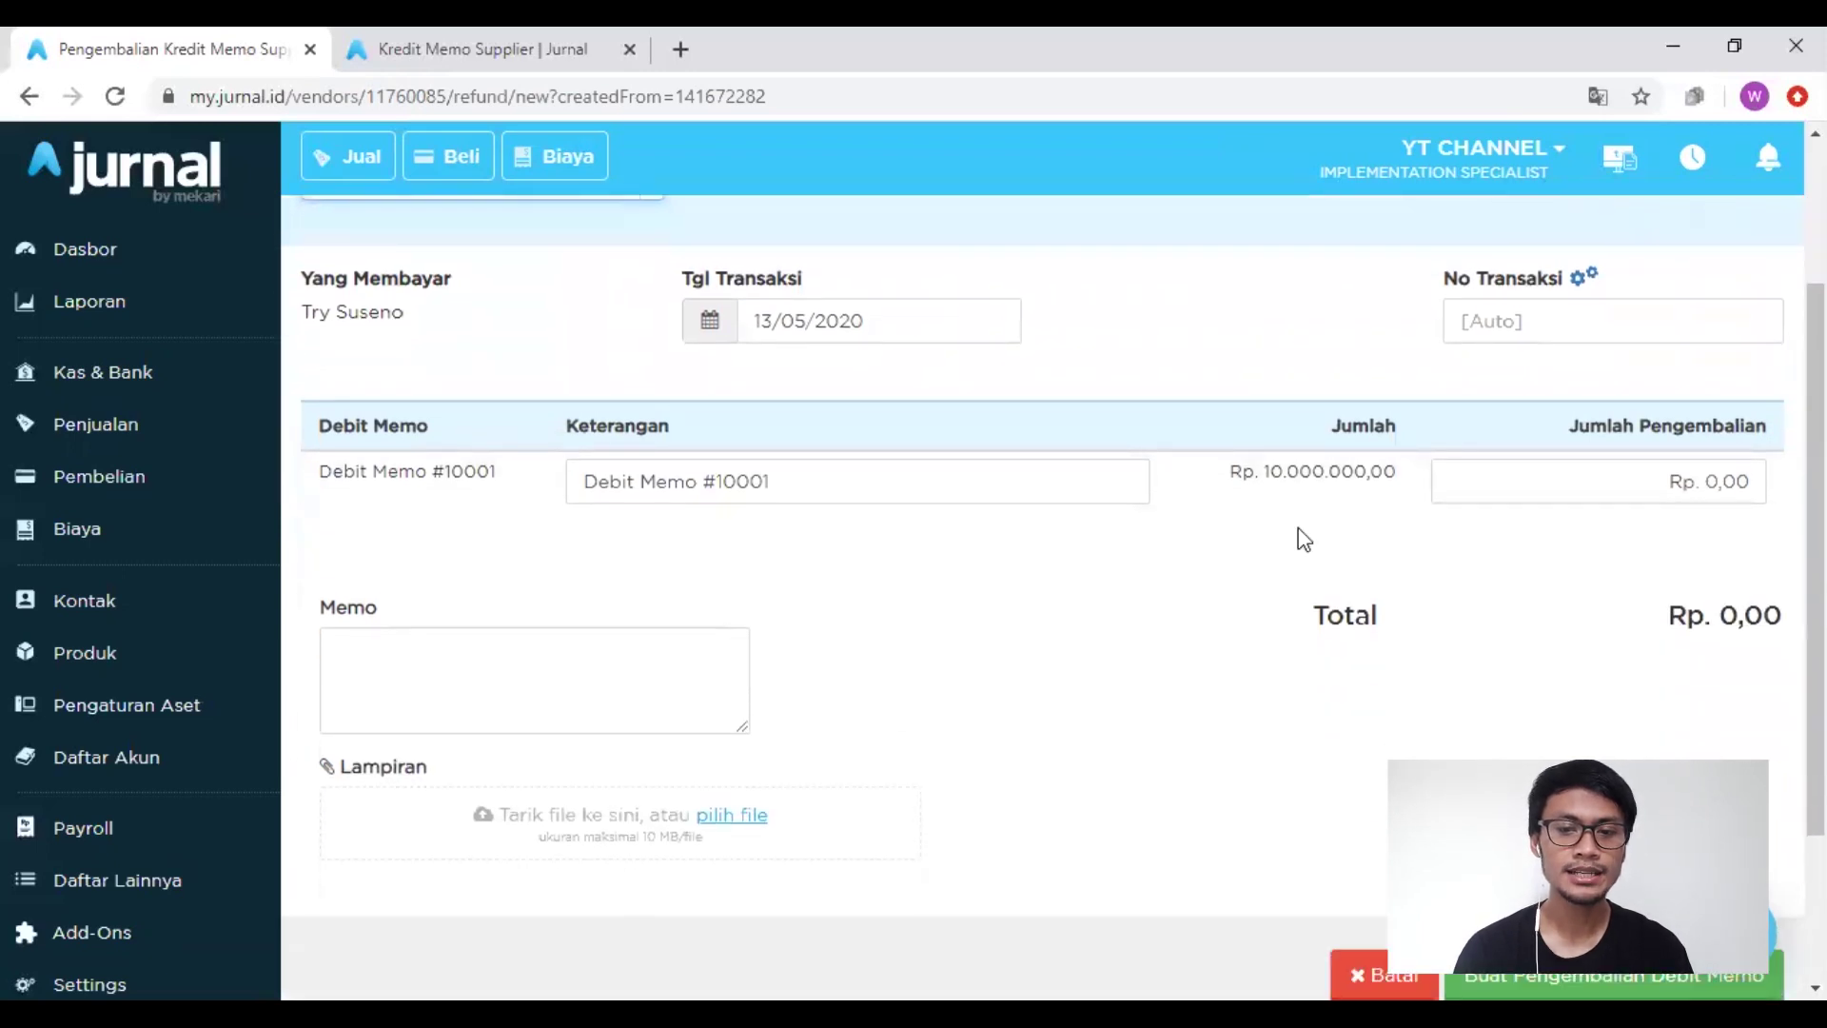
left_click(1546, 479)
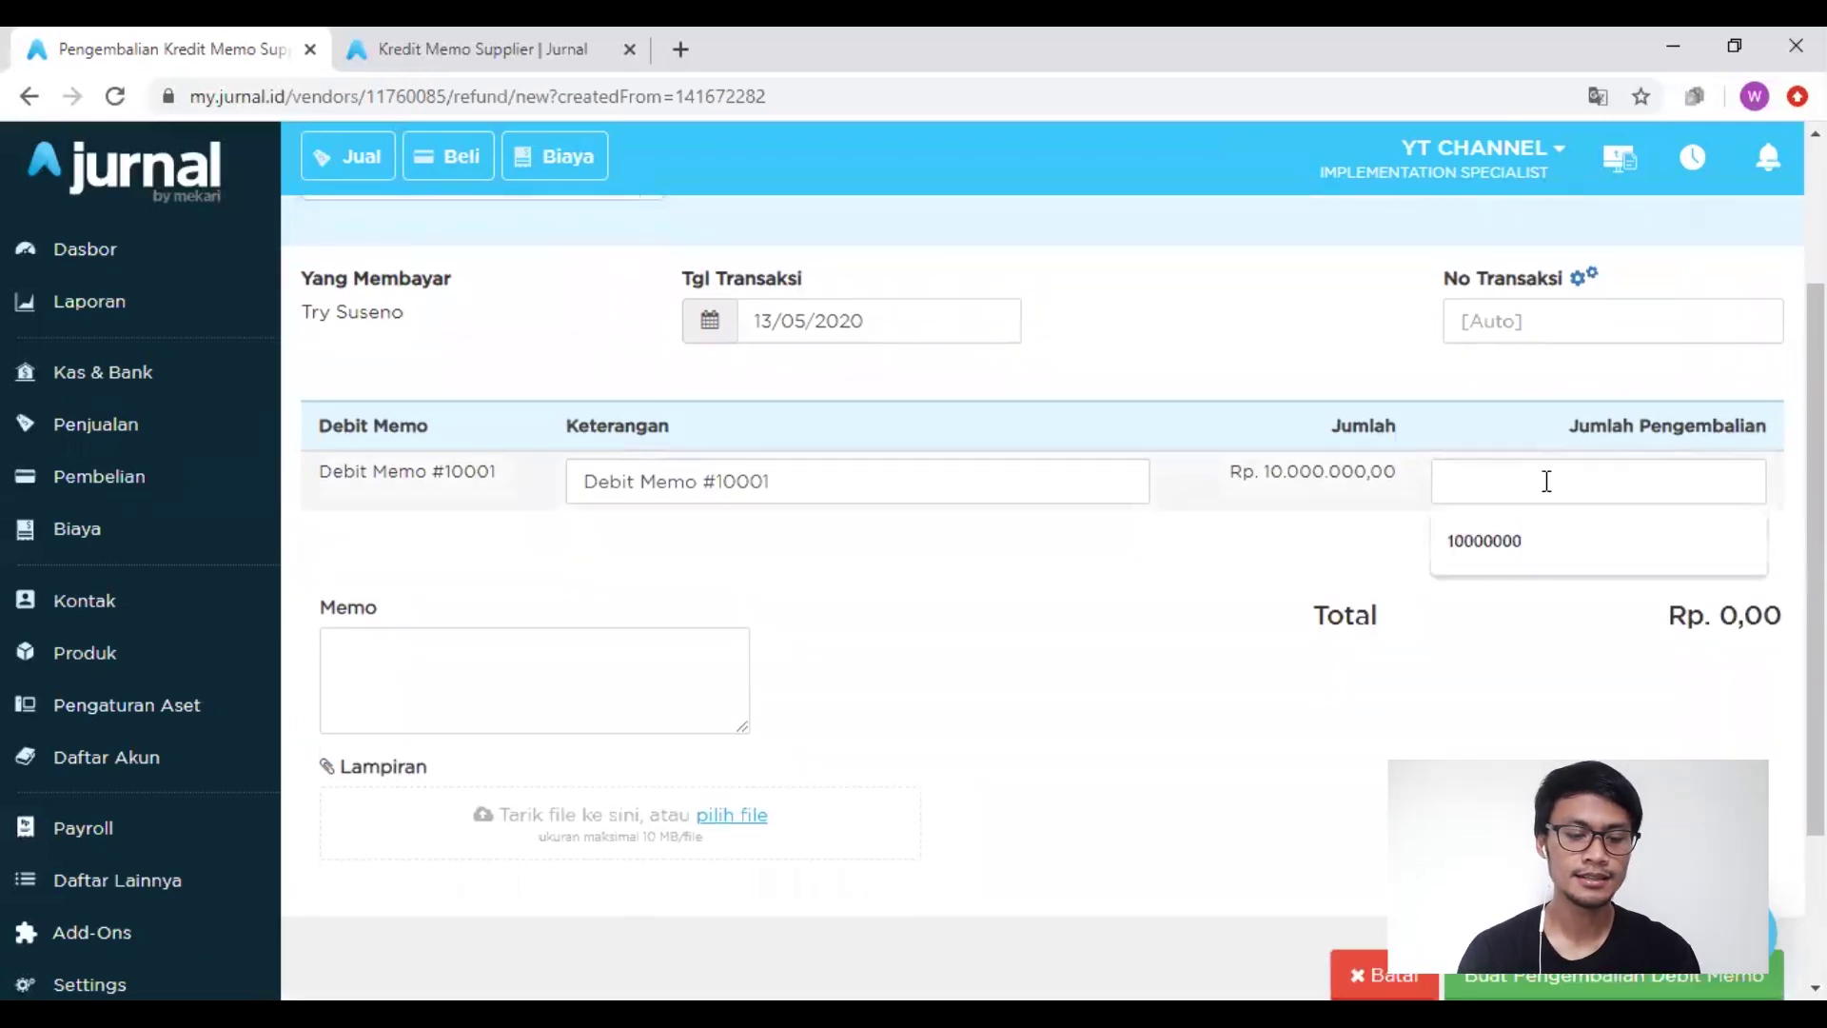
type("10")
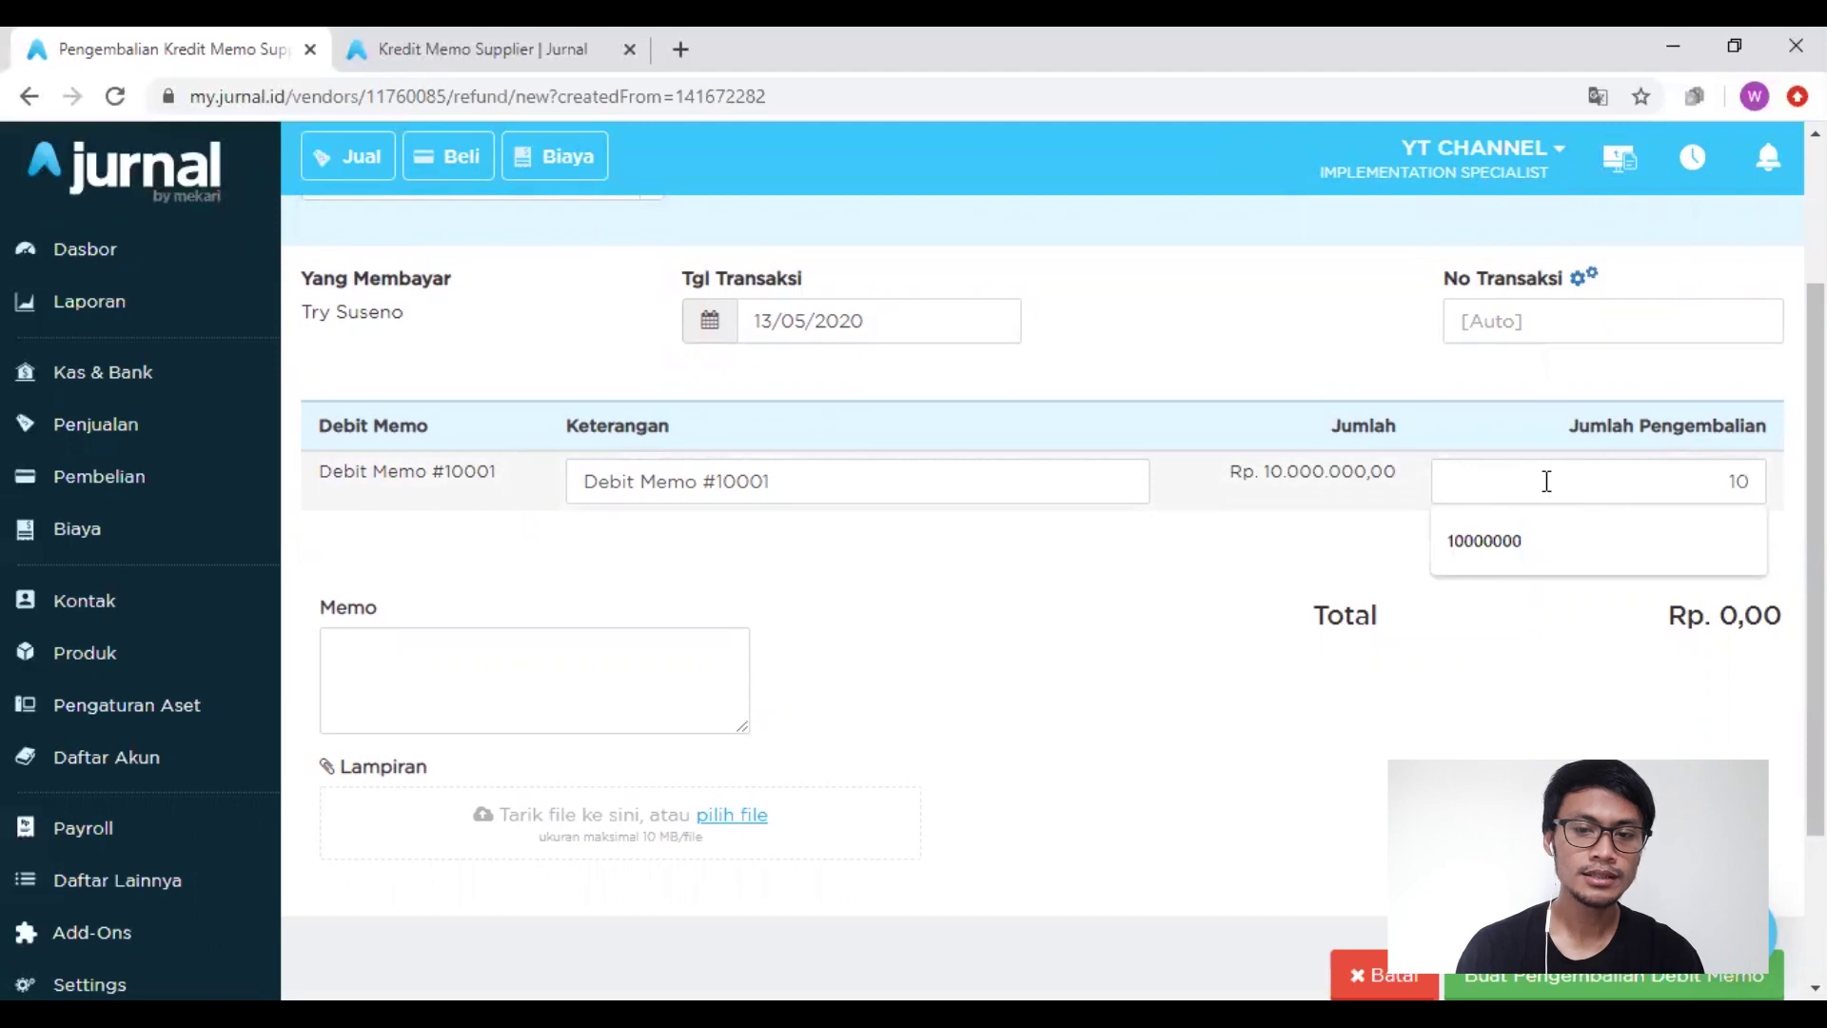
type(".000.000000")
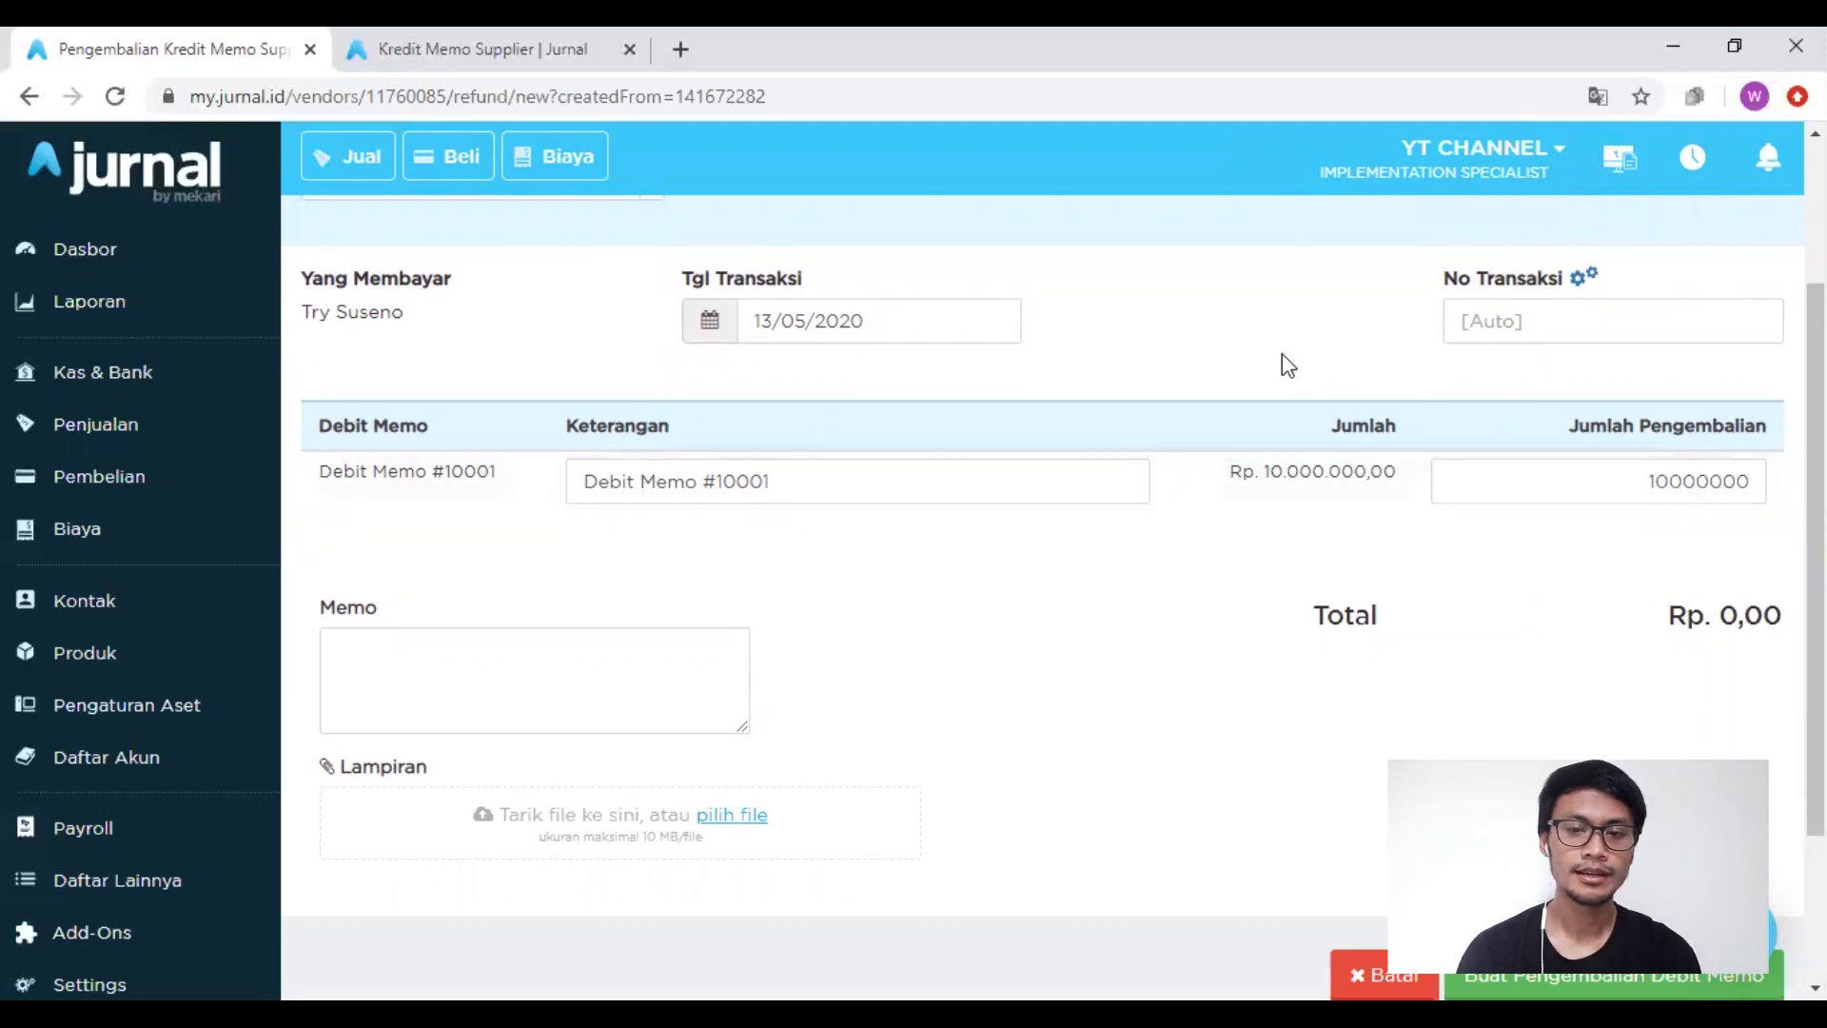
left_click(1283, 362)
scroll(1286, 366, "up", 1)
scroll(1285, 368, "up", 2)
scroll(1285, 367, "down", 5)
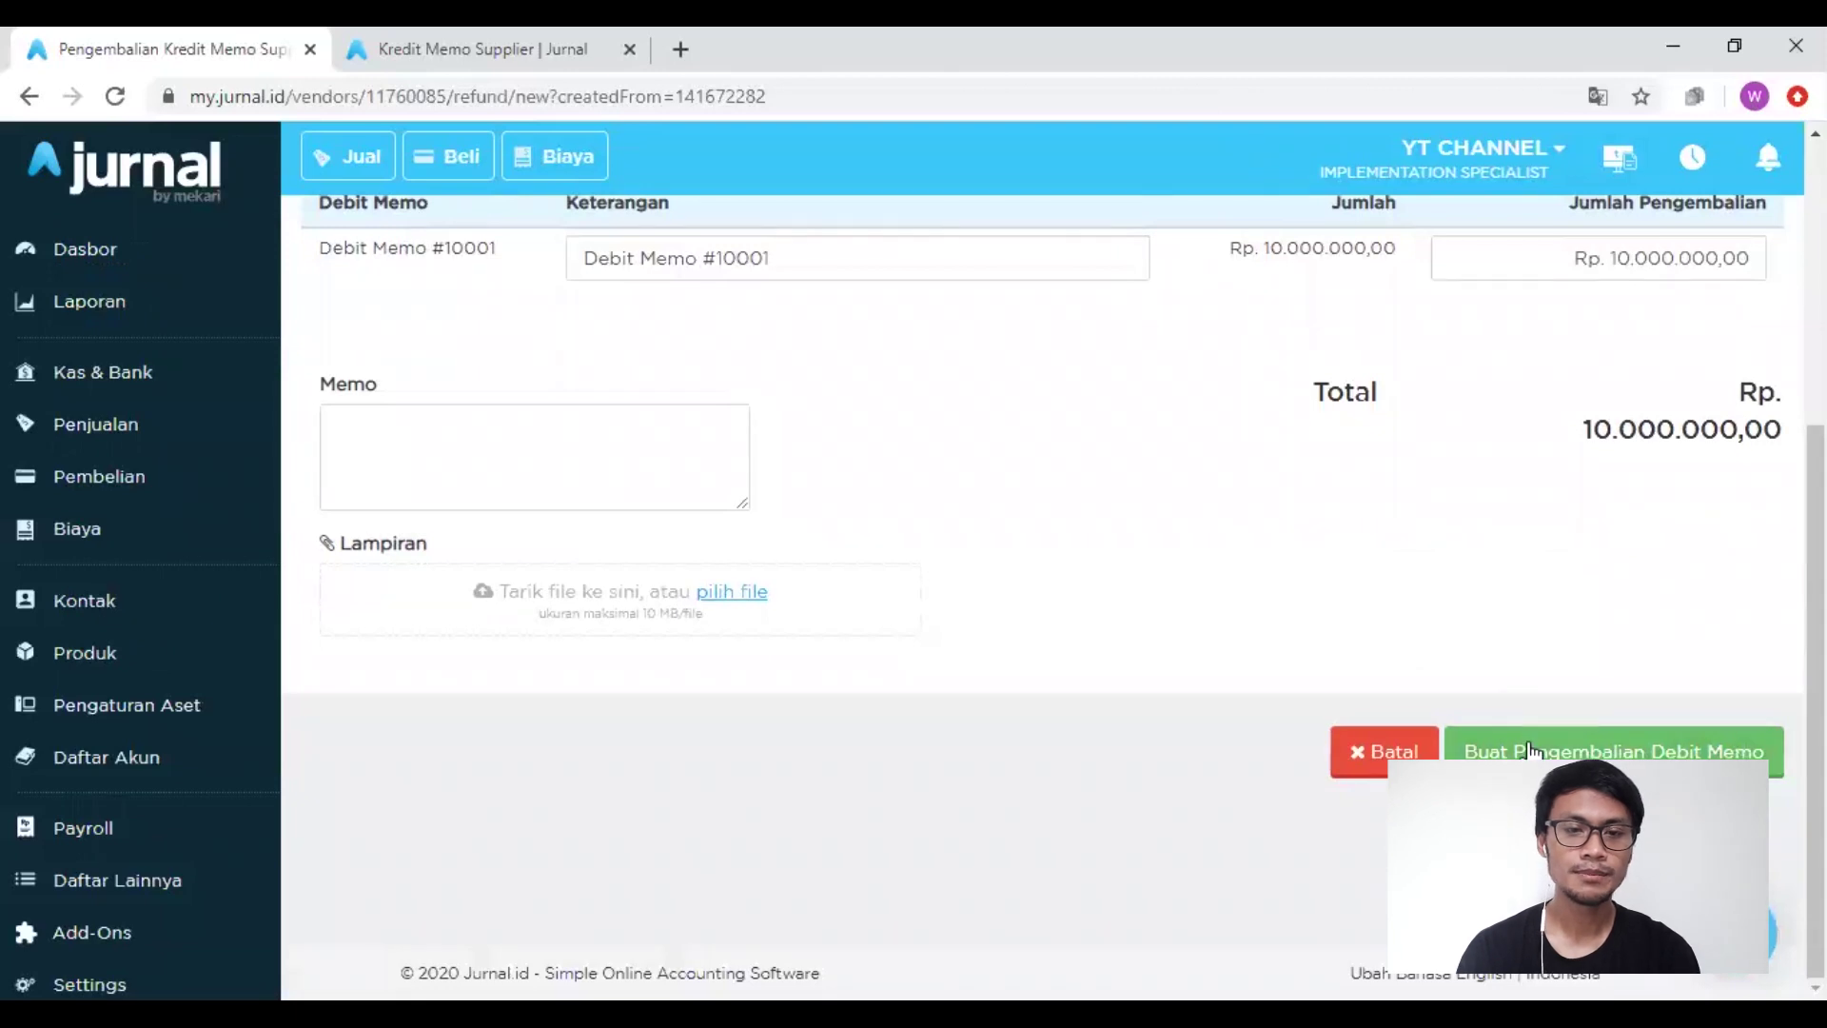
left_click(1529, 749)
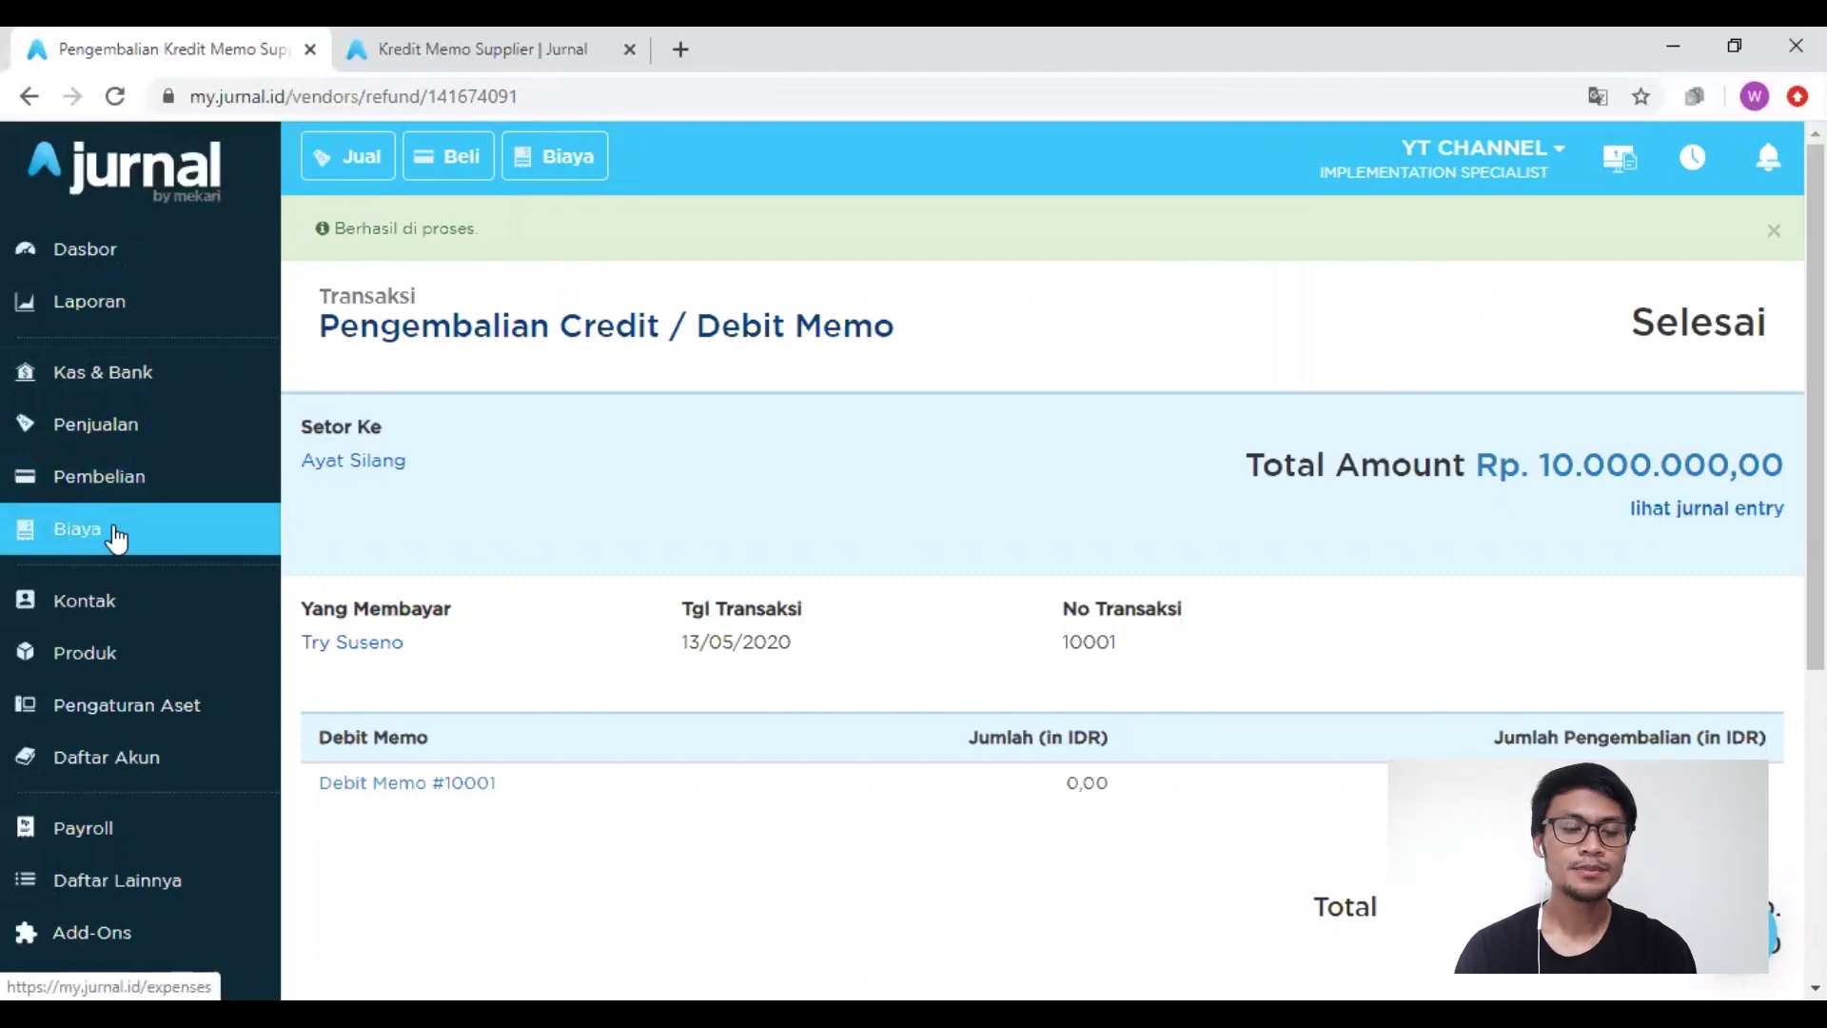
Step: Start a Kirim Uang from Kas & Bank with the employee as both recipient and tag
left_click(122, 393)
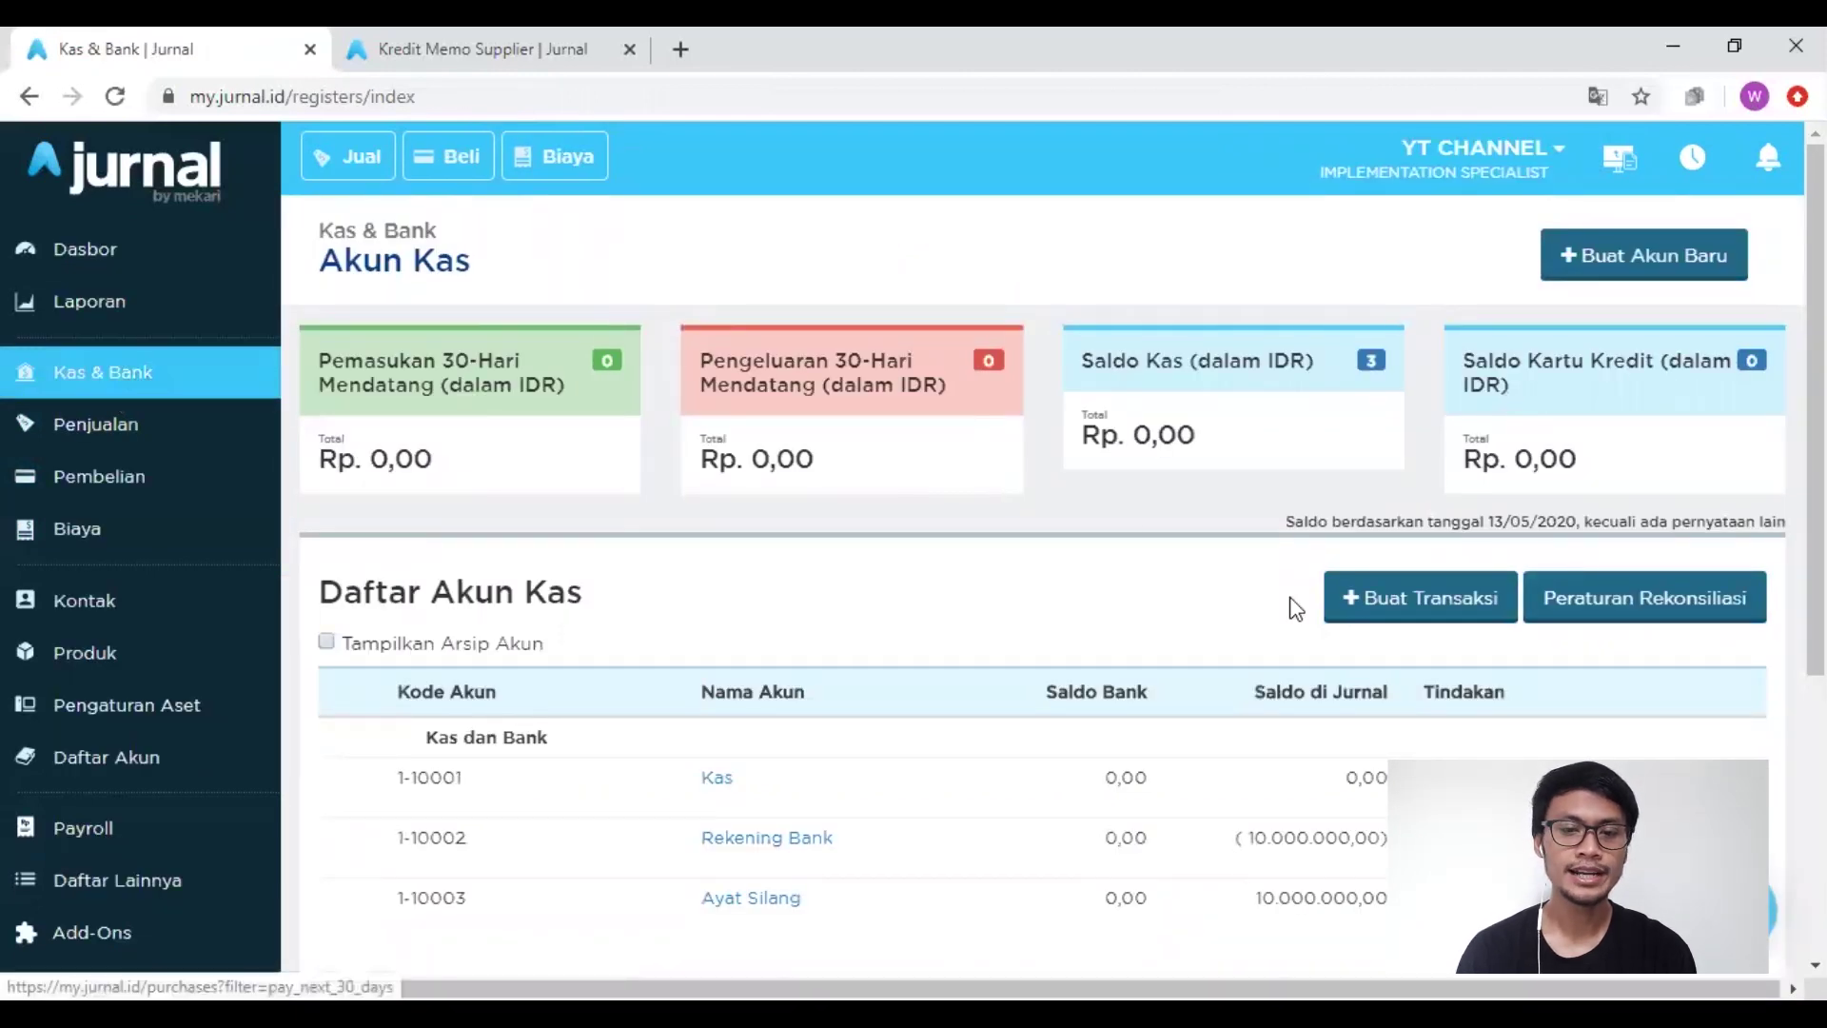
left_click(1399, 598)
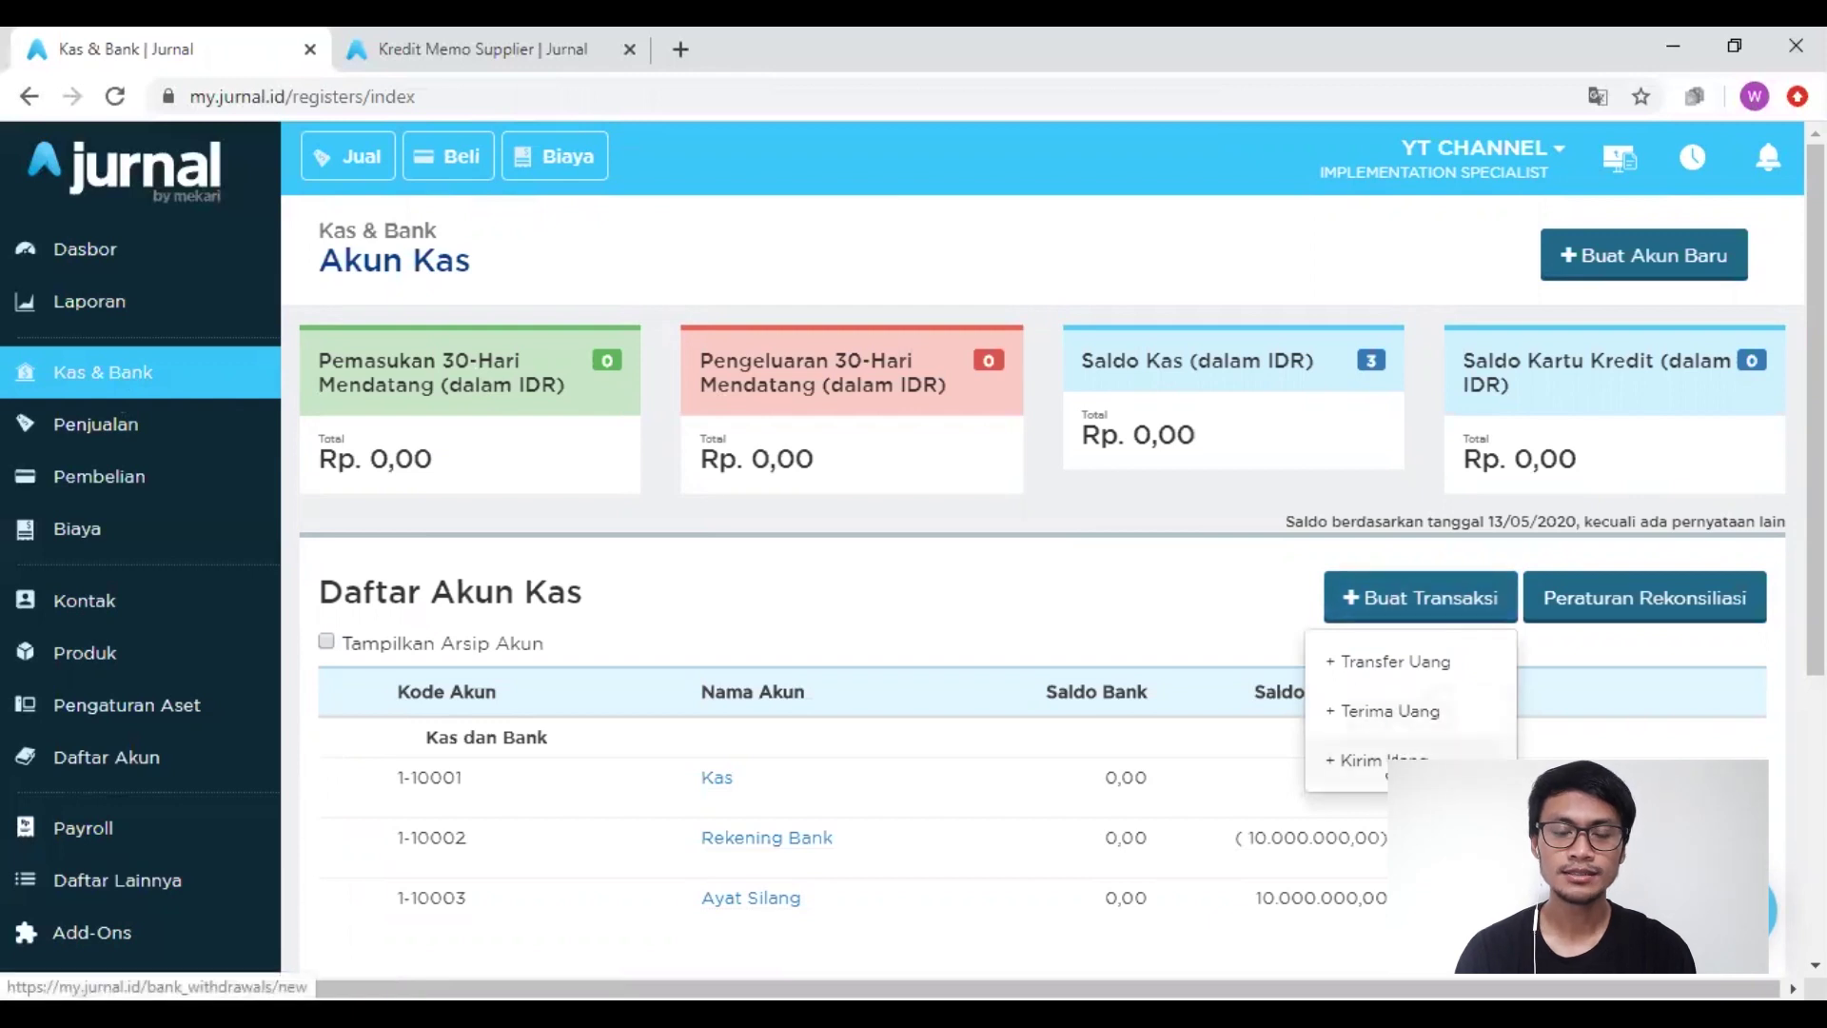
left_click(1400, 760)
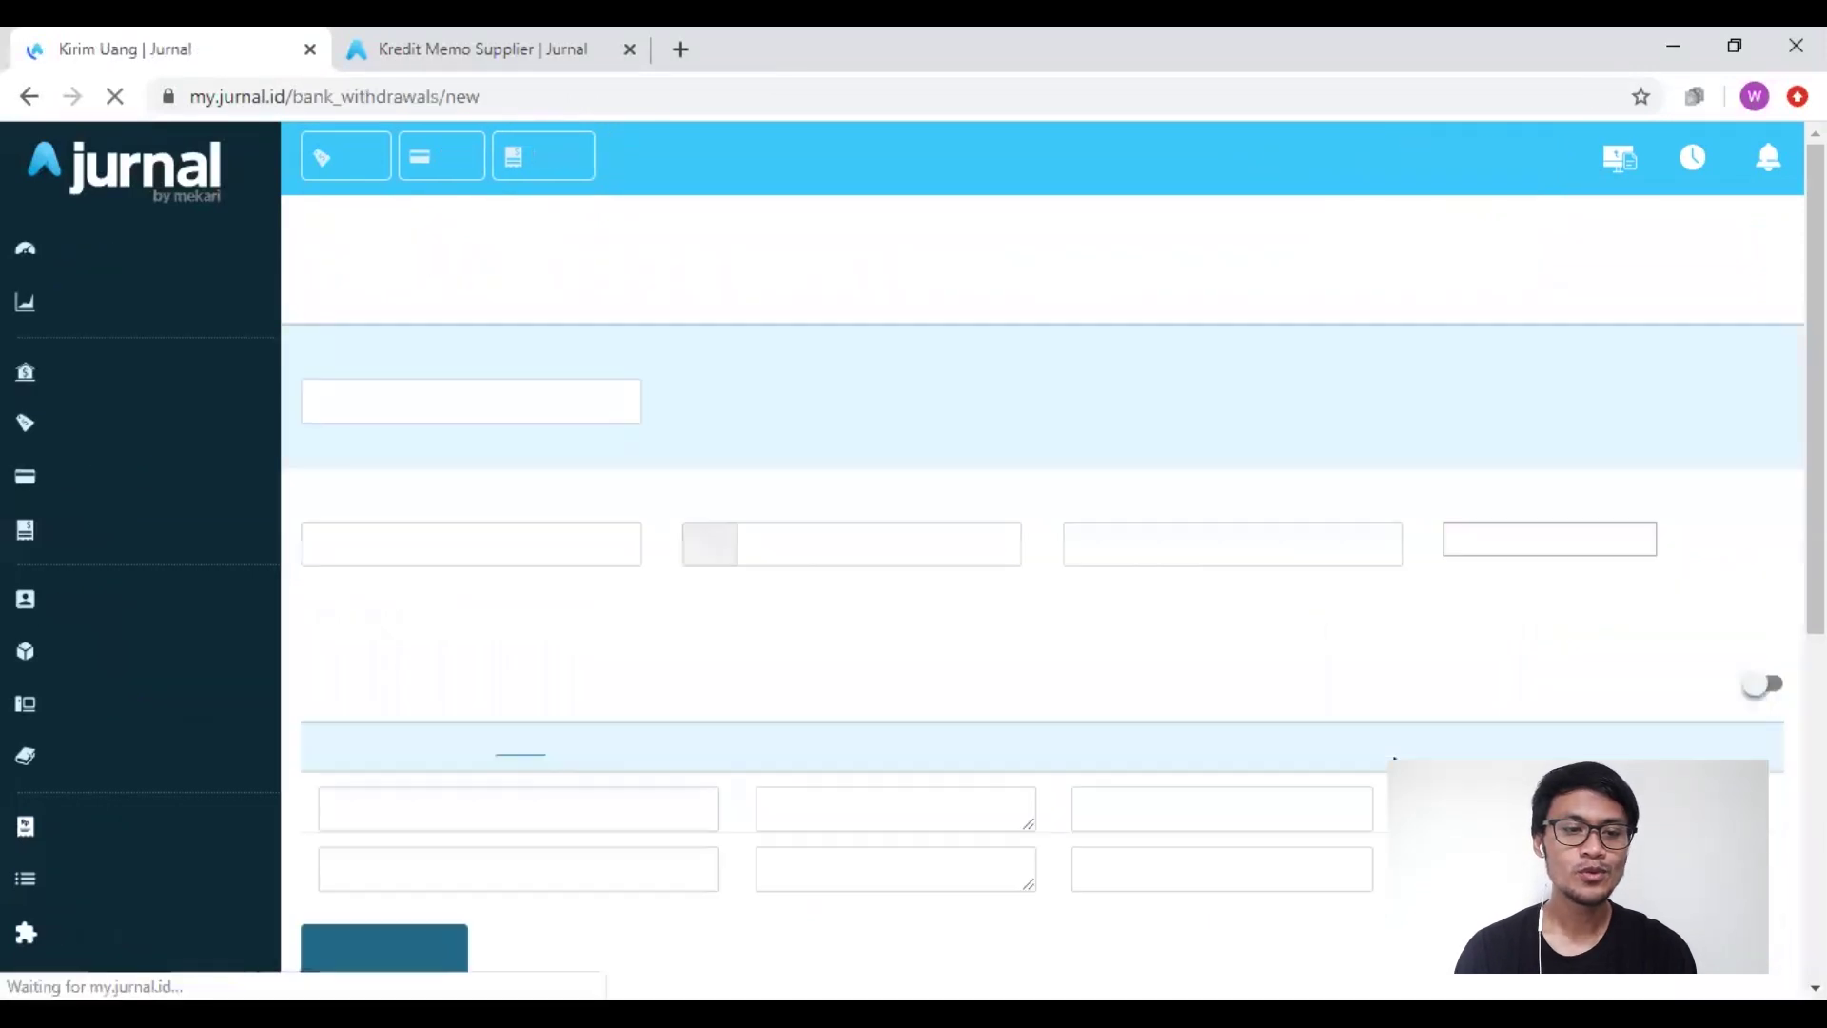
scroll(603, 653, "down", 1)
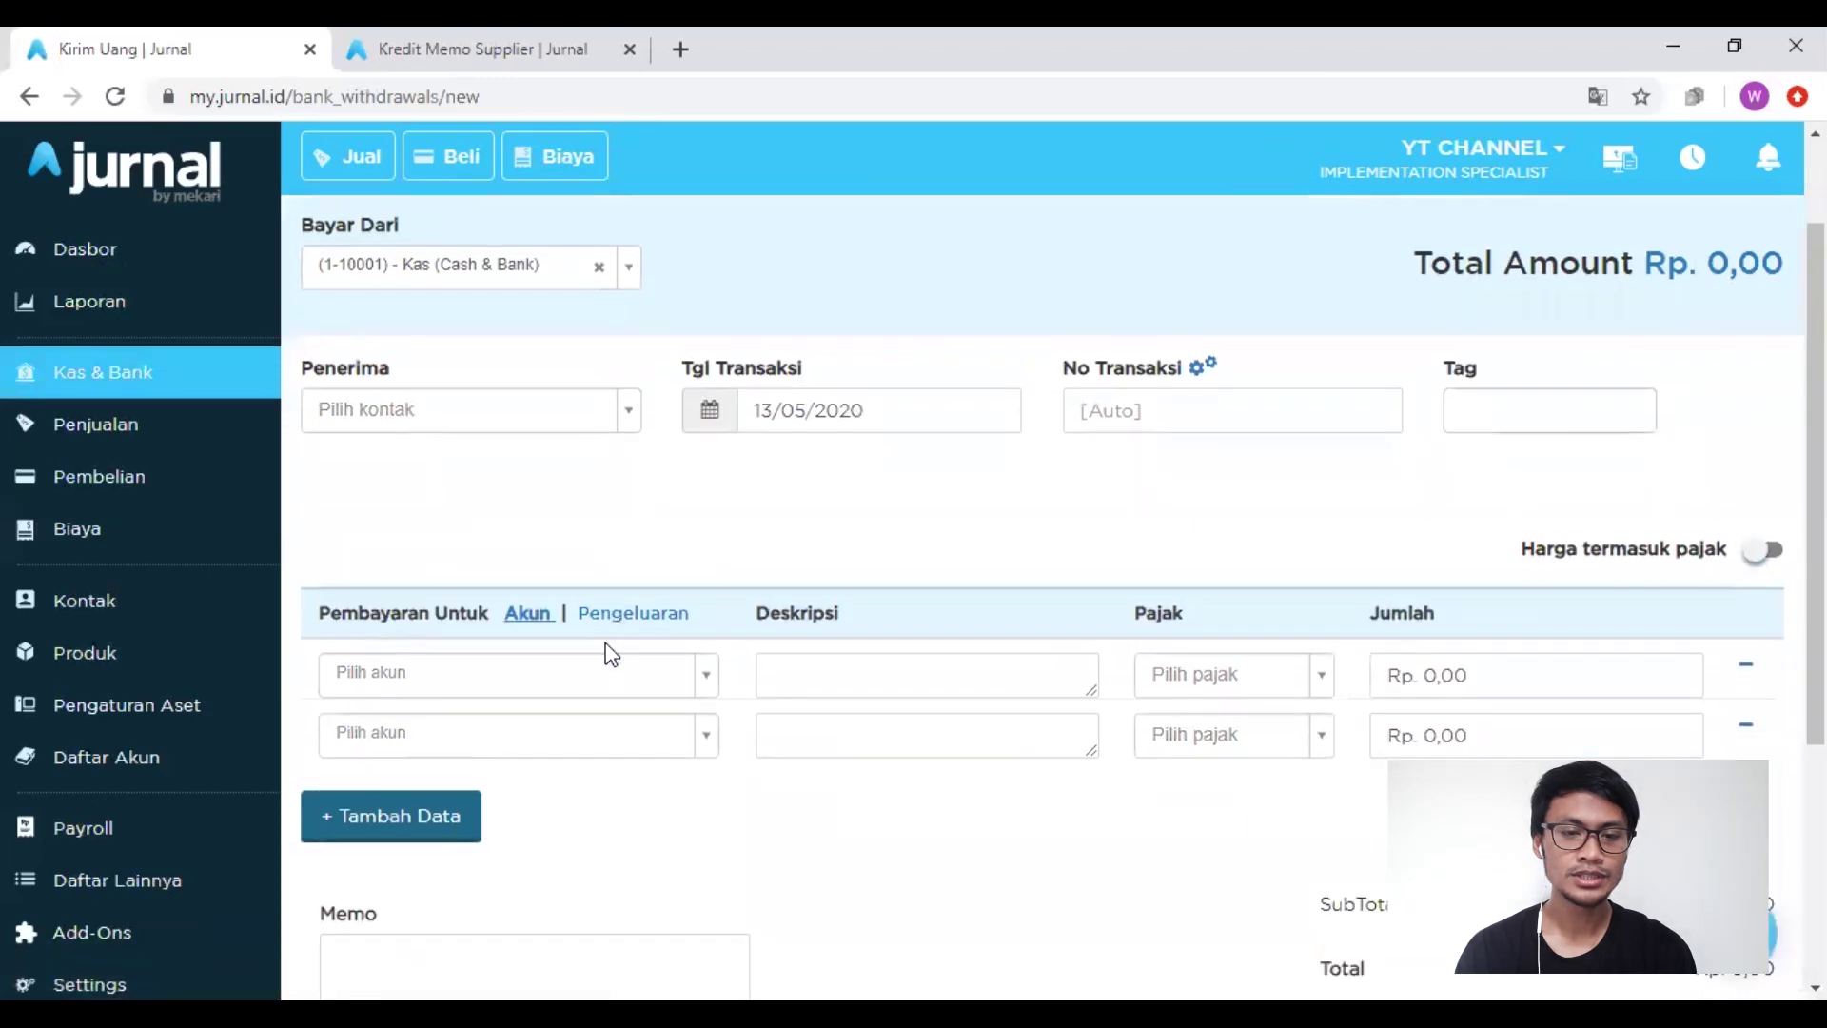
left_click(563, 419)
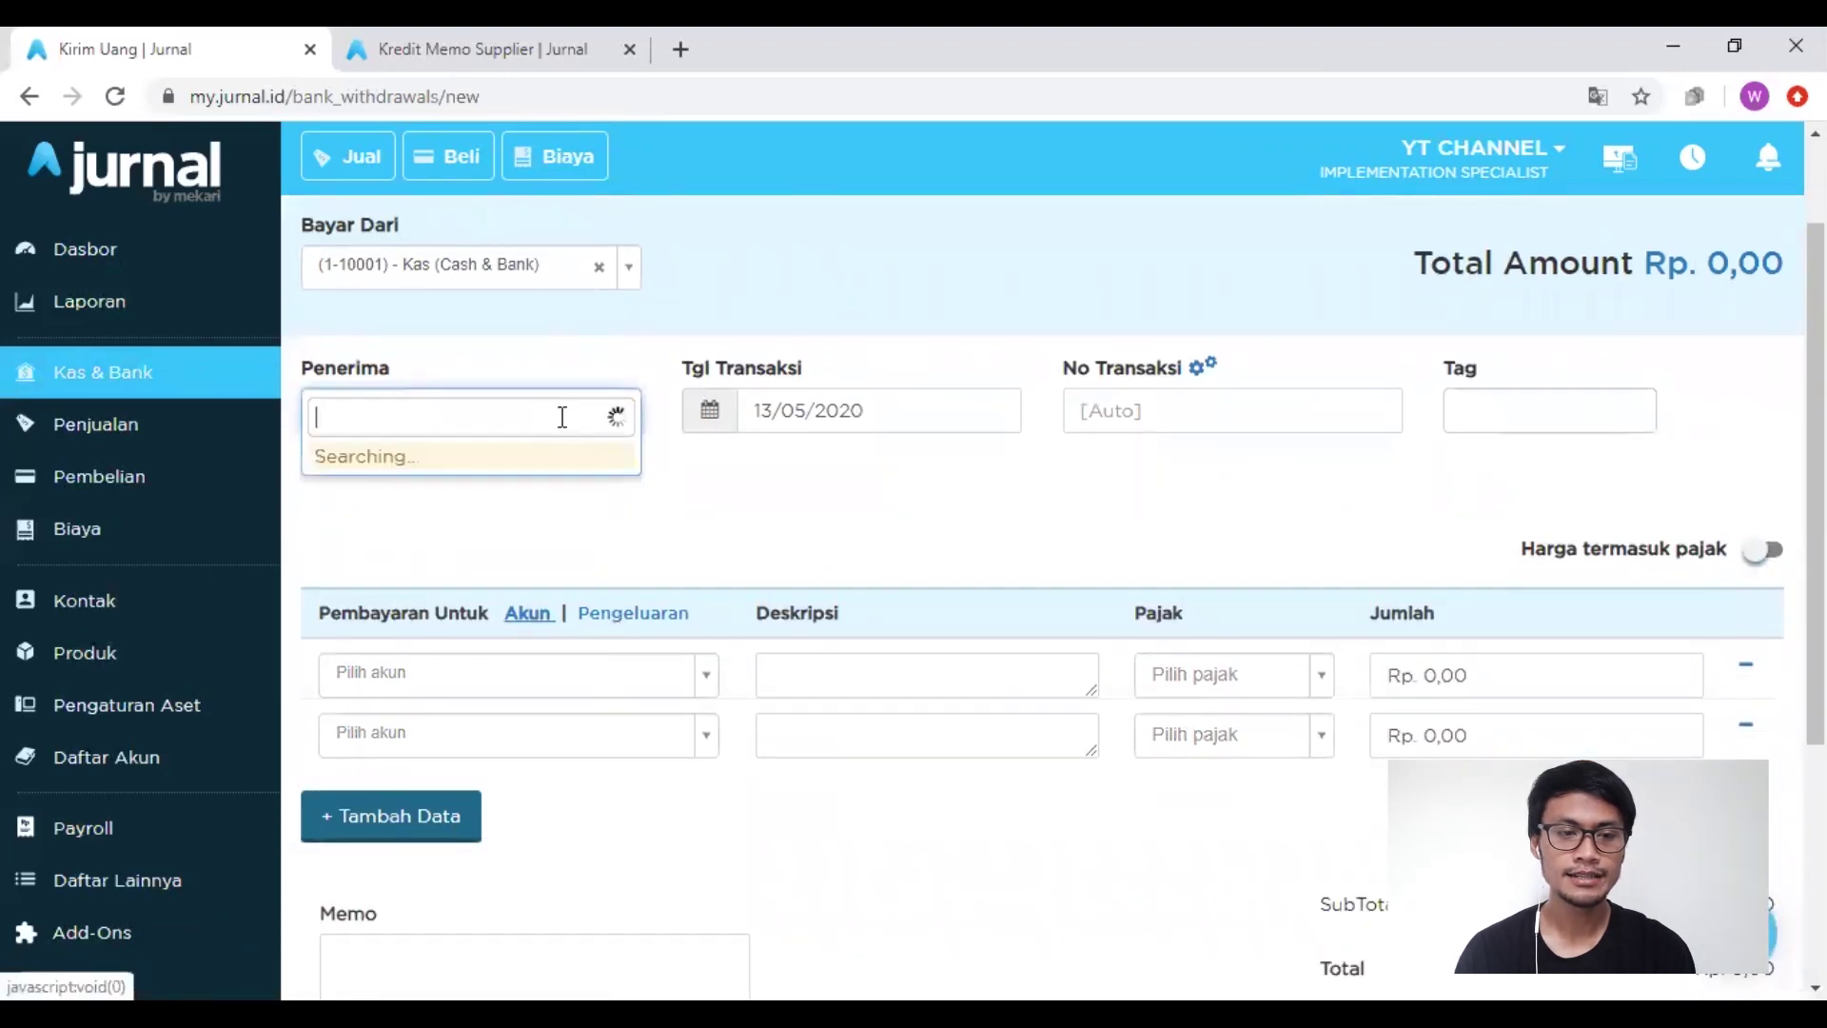
left_click(512, 492)
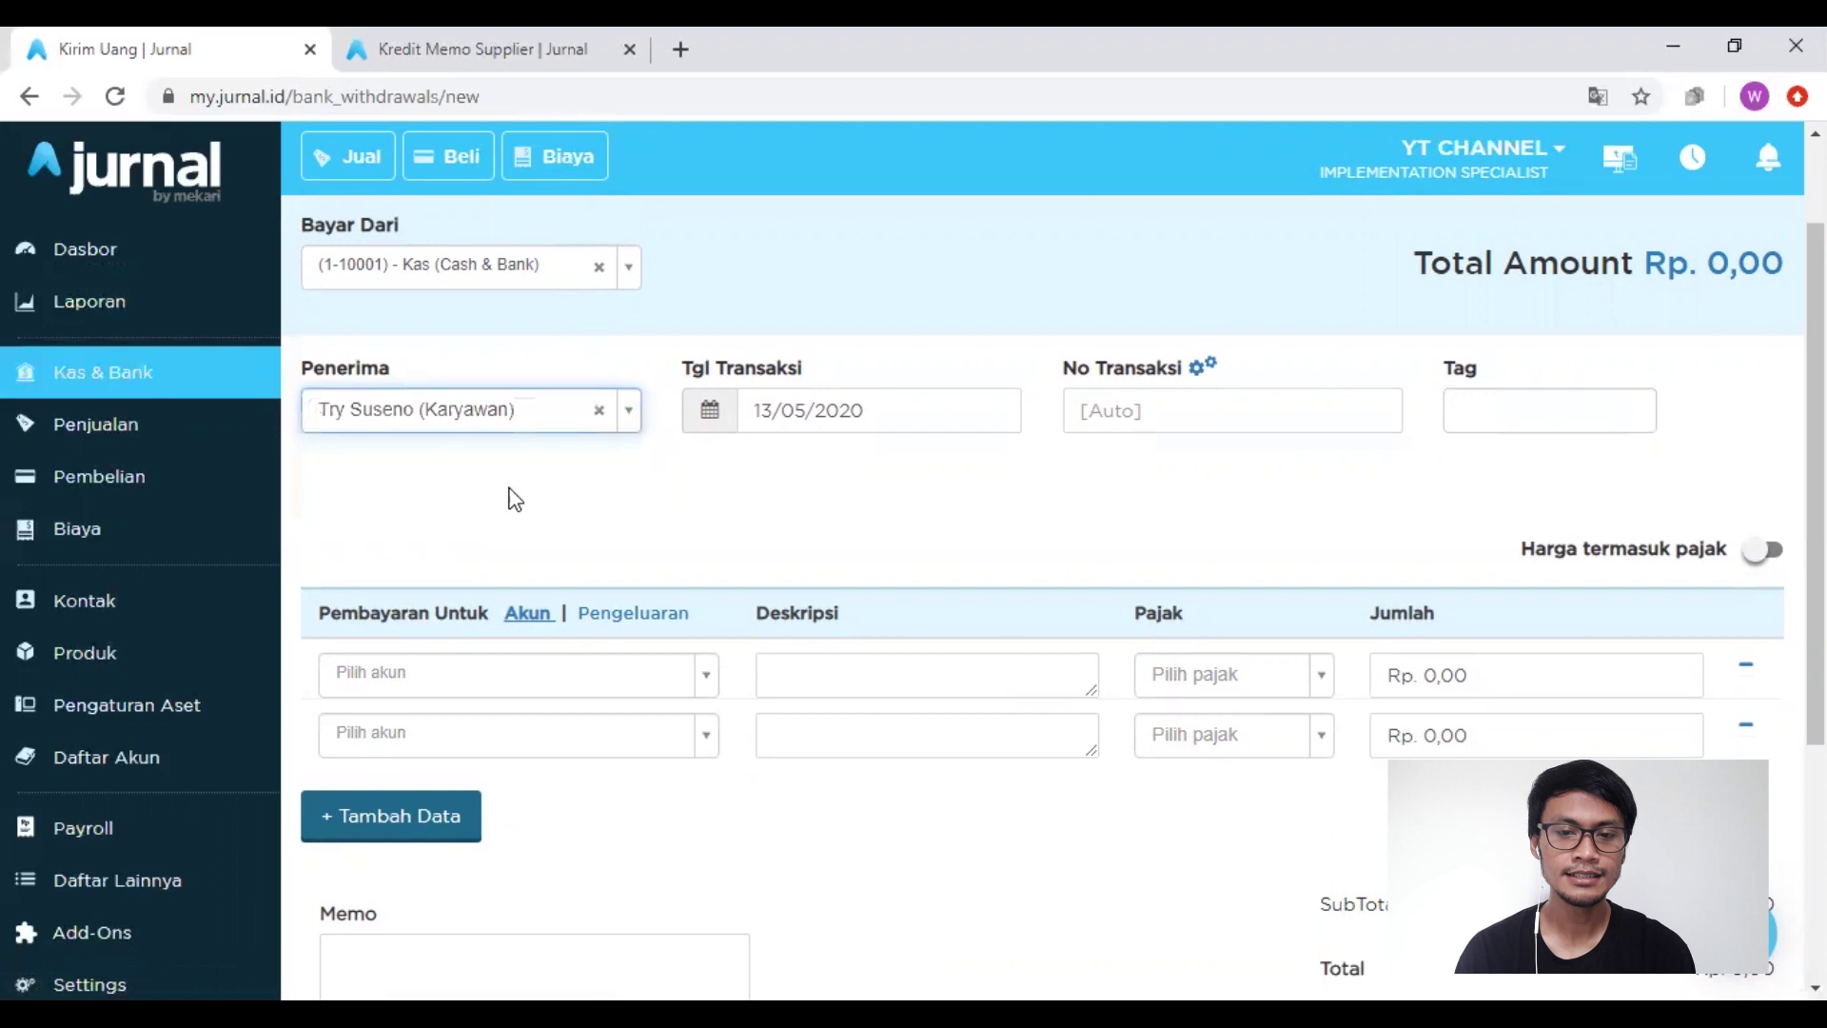
left_click(1481, 411)
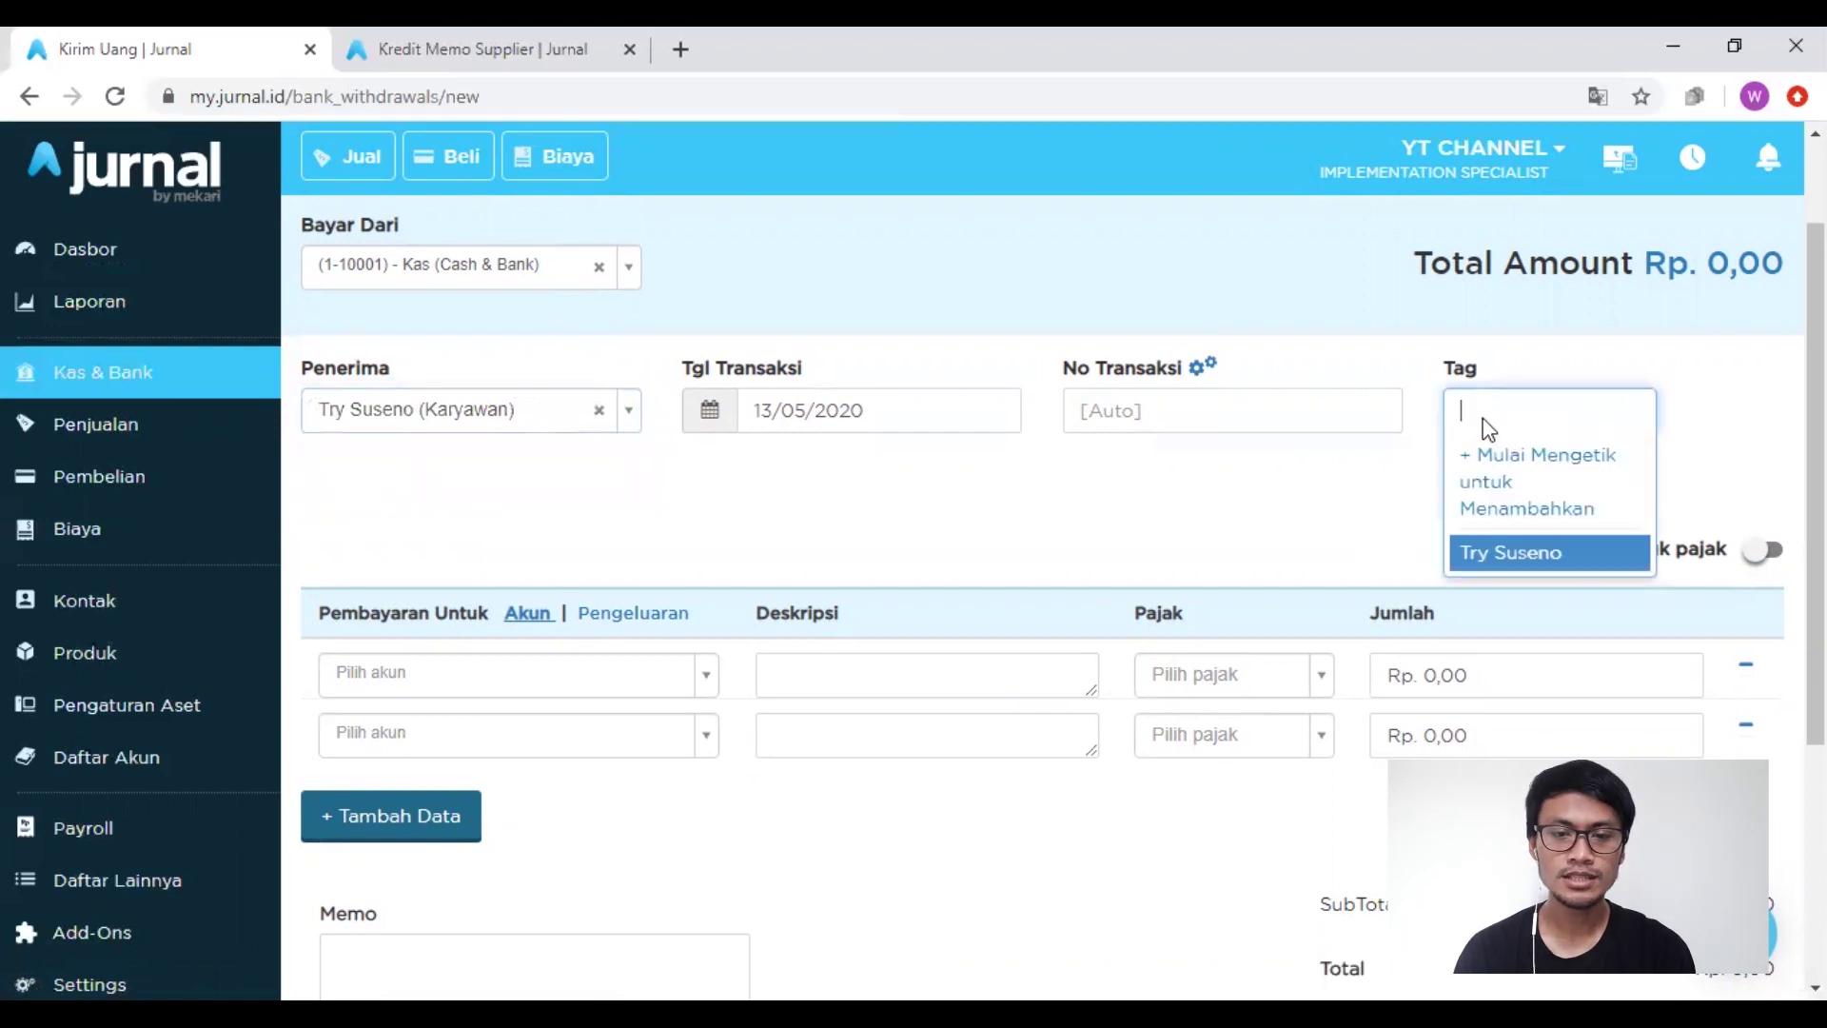
left_click(1487, 562)
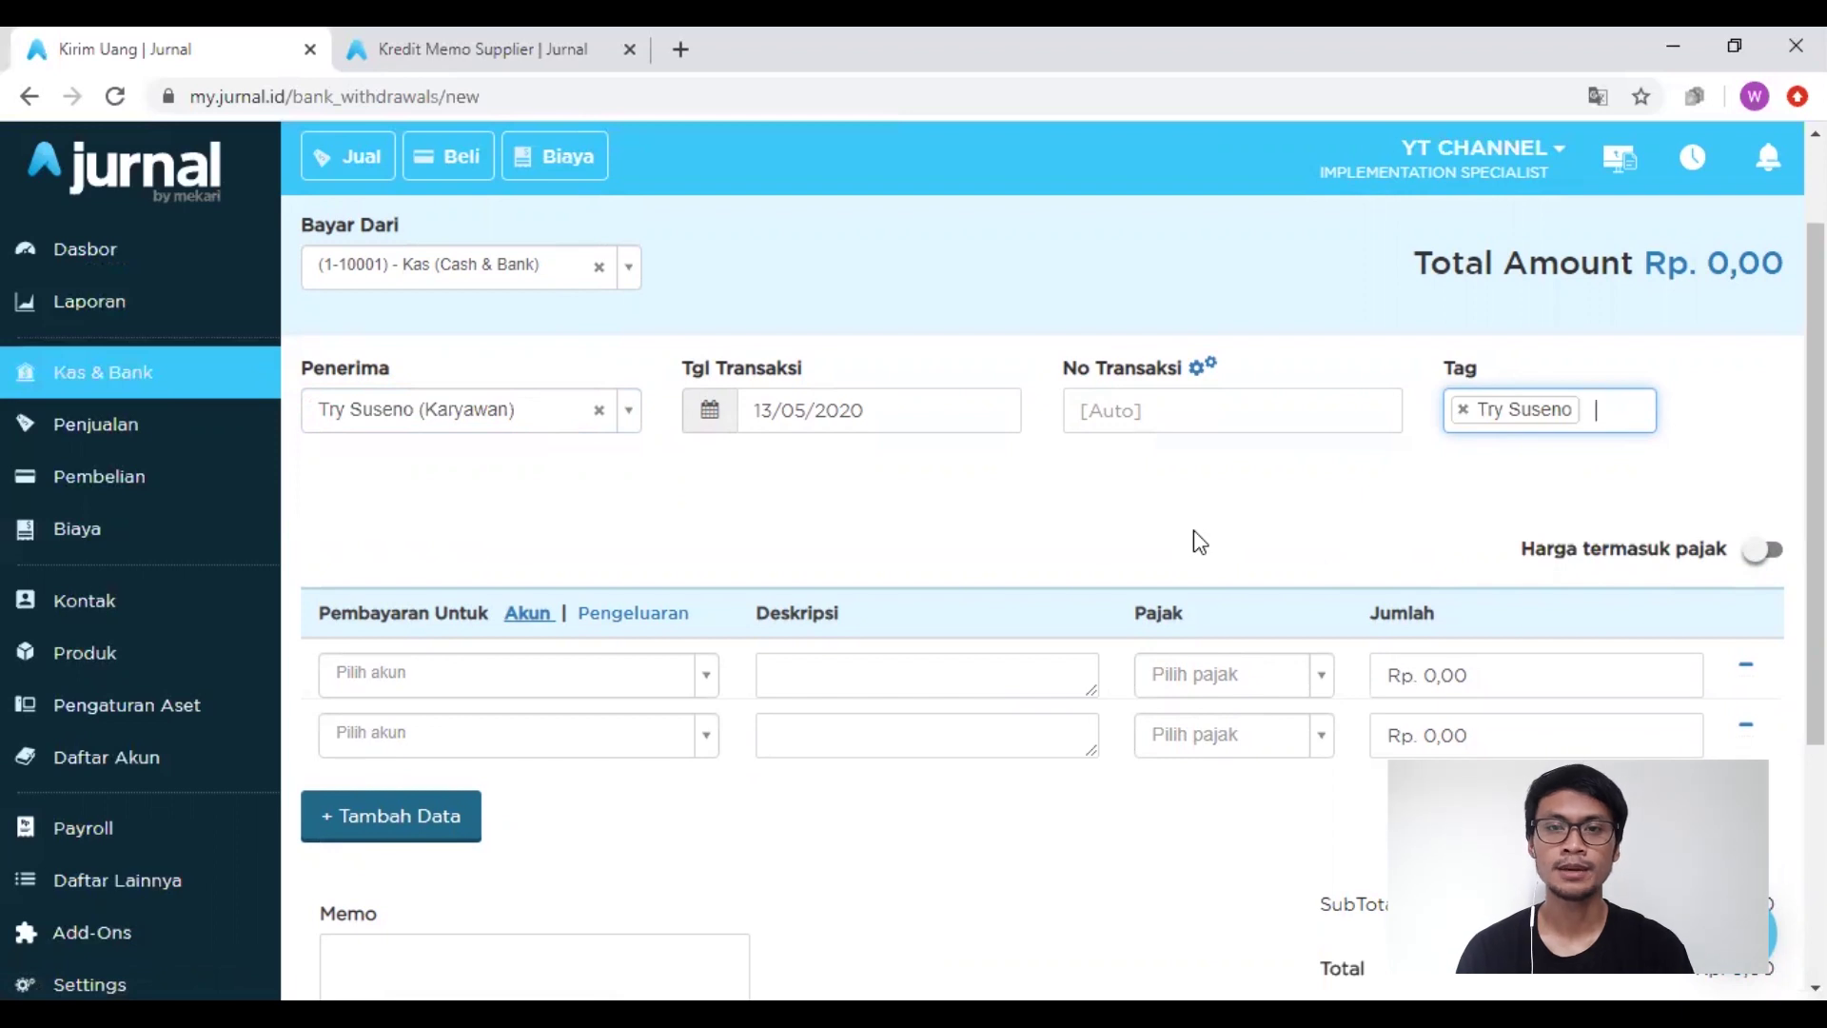
left_click(369, 678)
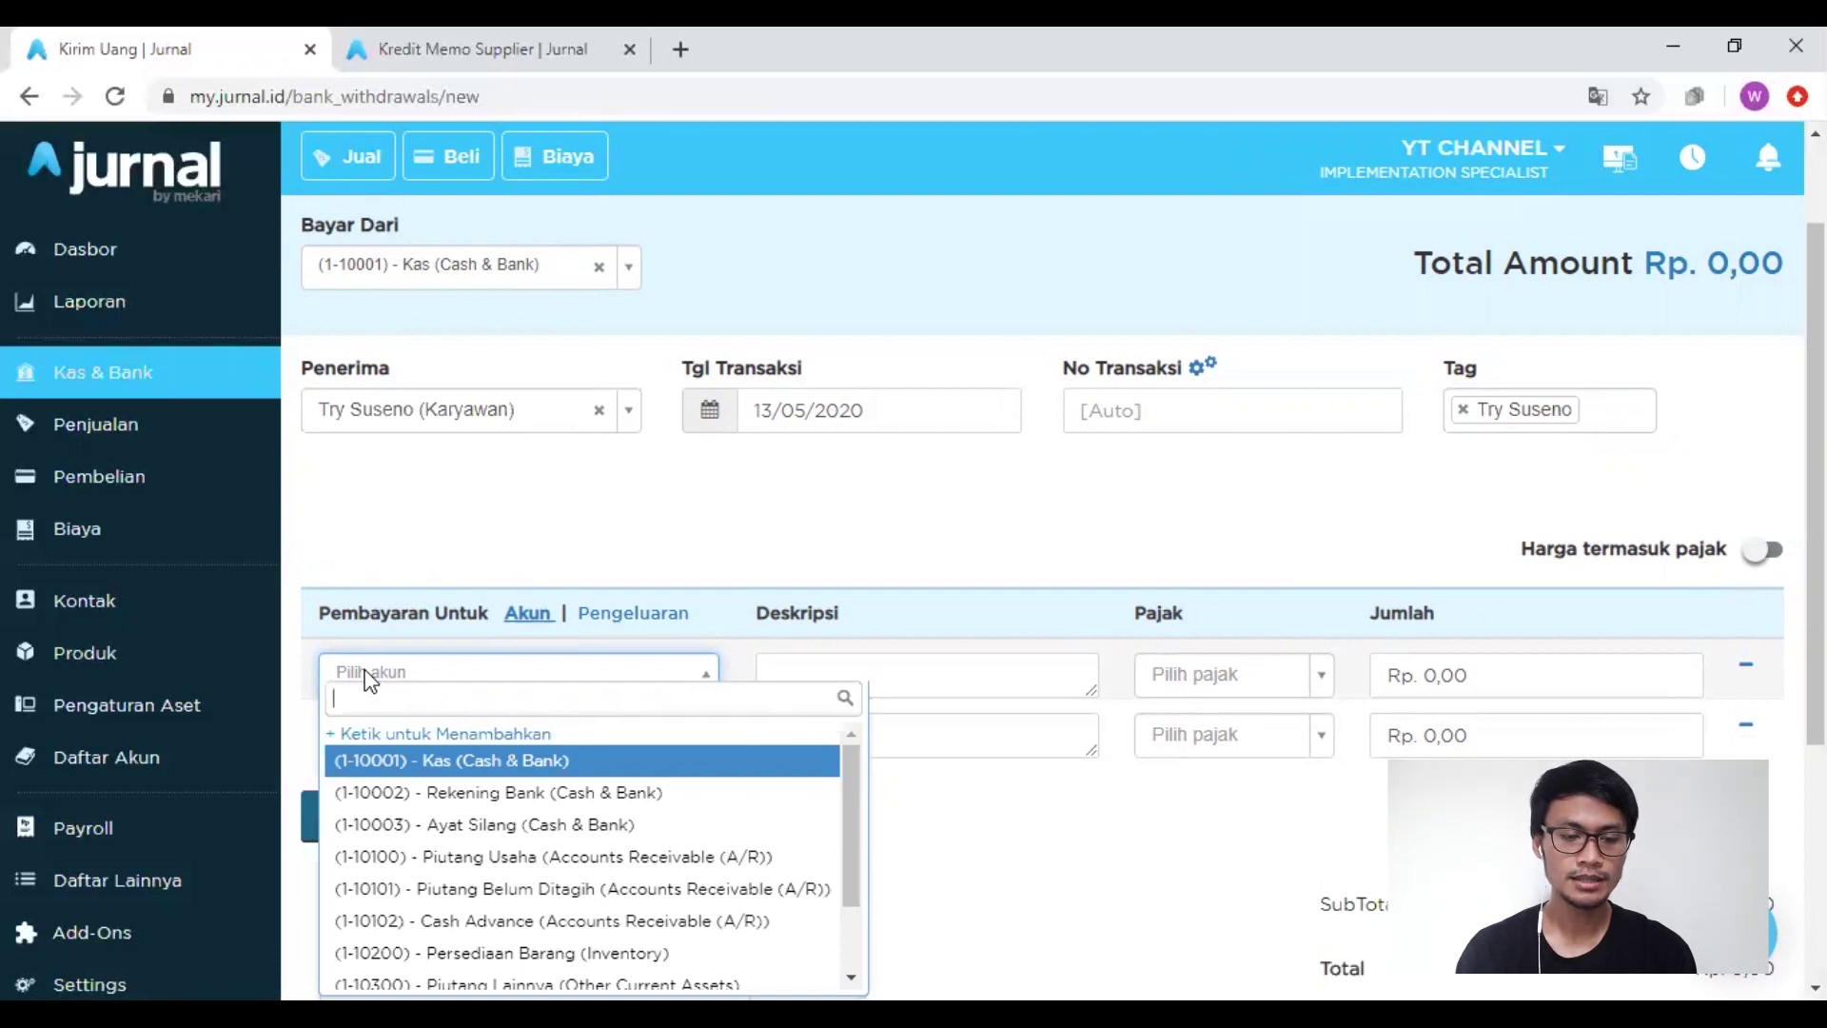
Step: Charge the first three lines to Supplies dan Material, Makanan & Transportasi, and Perbaikan & Pemeliharaan
type("sup")
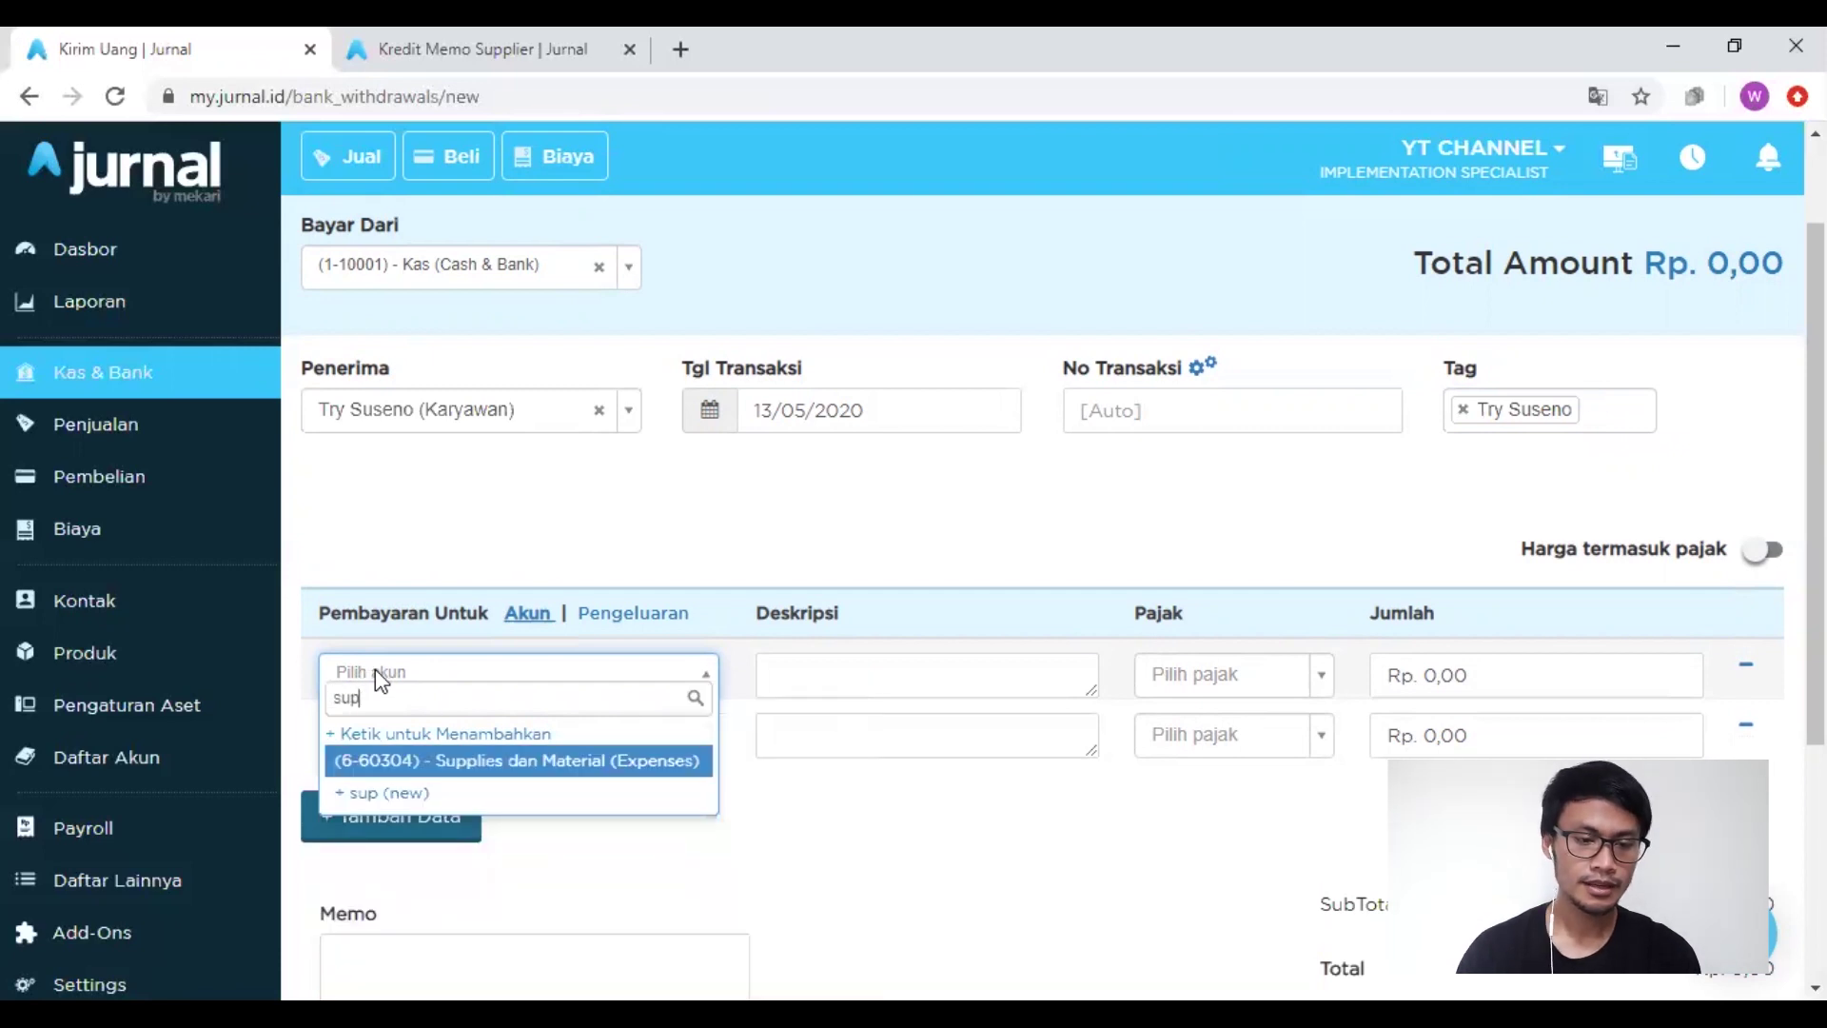
left_click(492, 766)
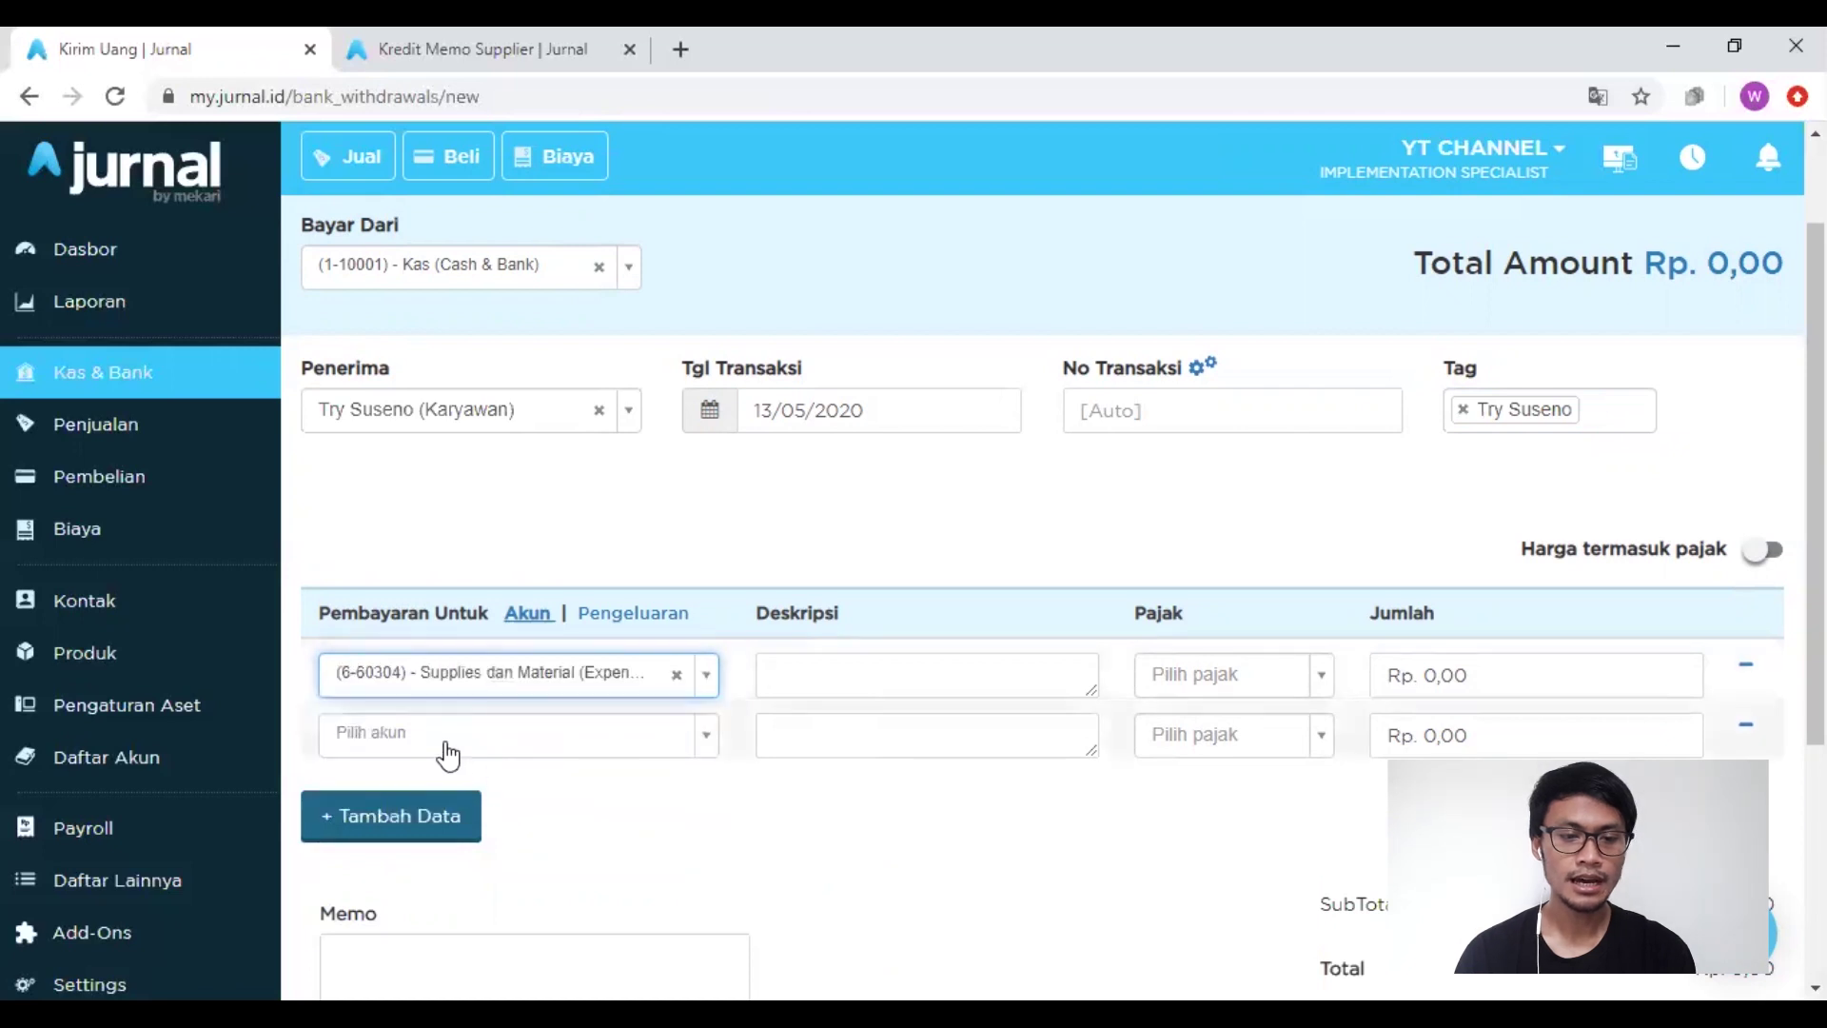
left_click(448, 752)
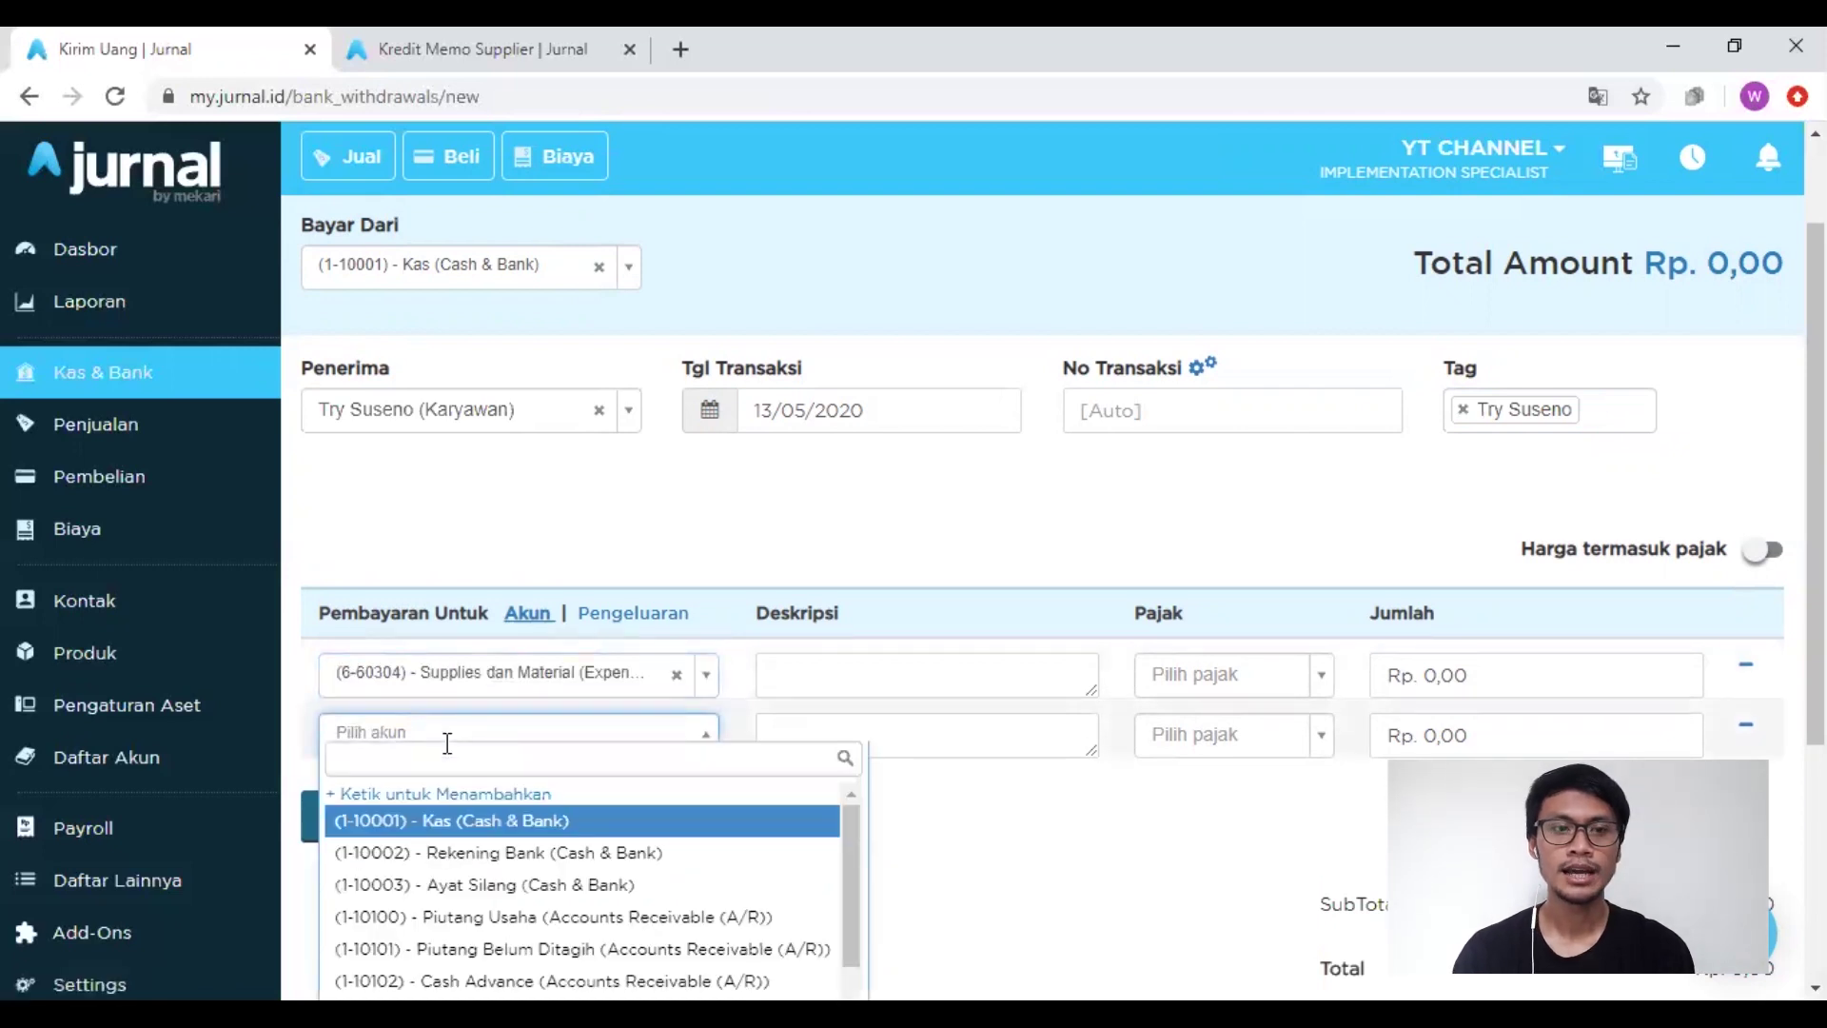
type("tr")
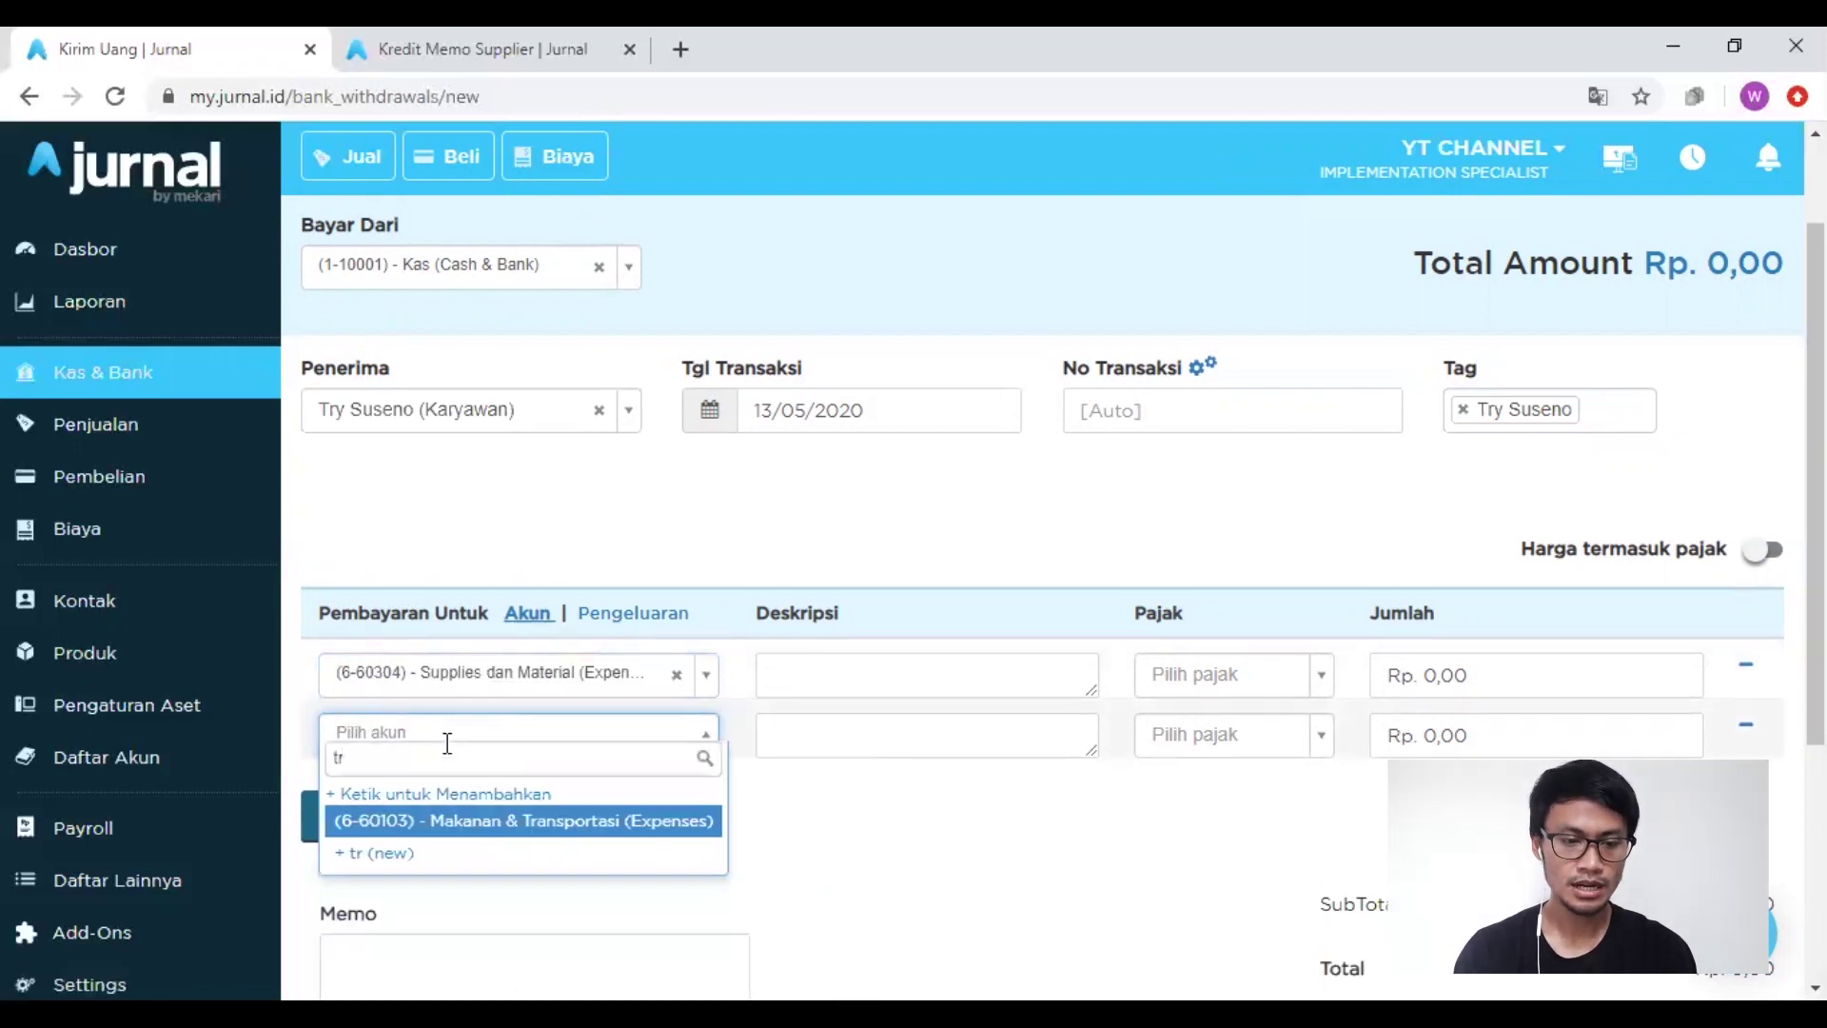
left_click(505, 824)
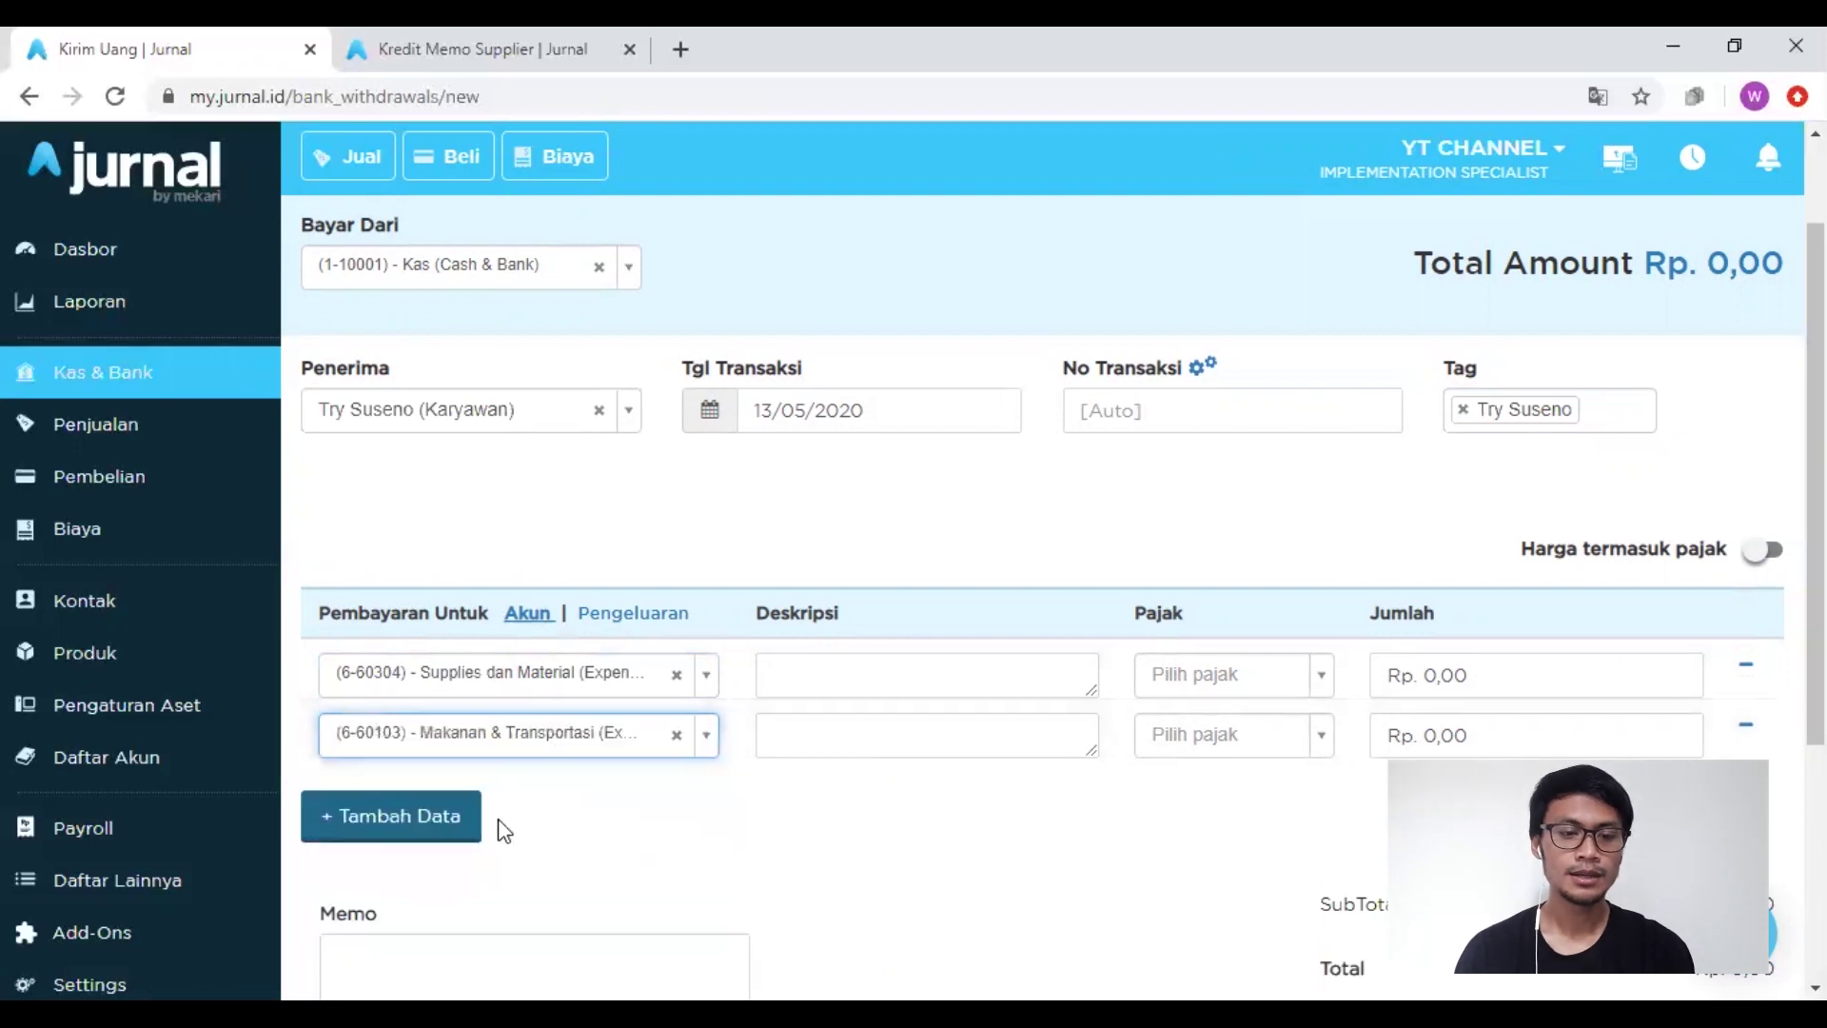
left_click(440, 823)
left_click(479, 796)
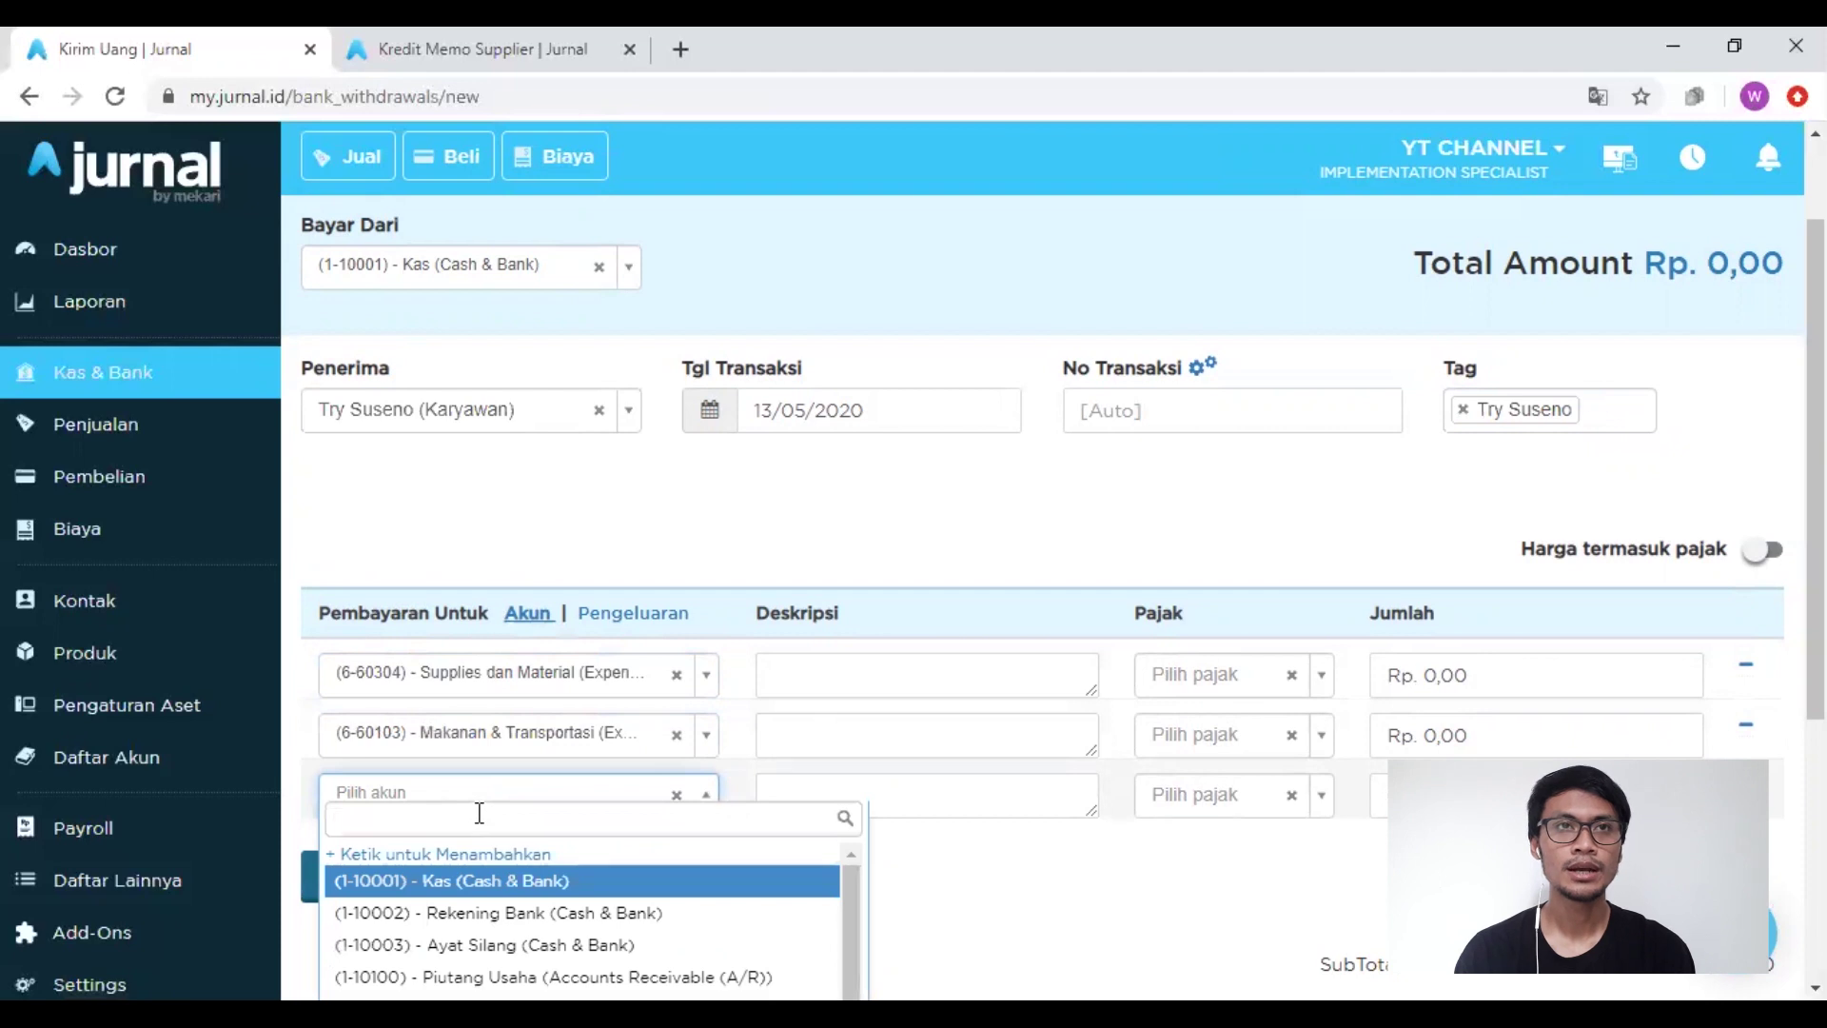
type("per")
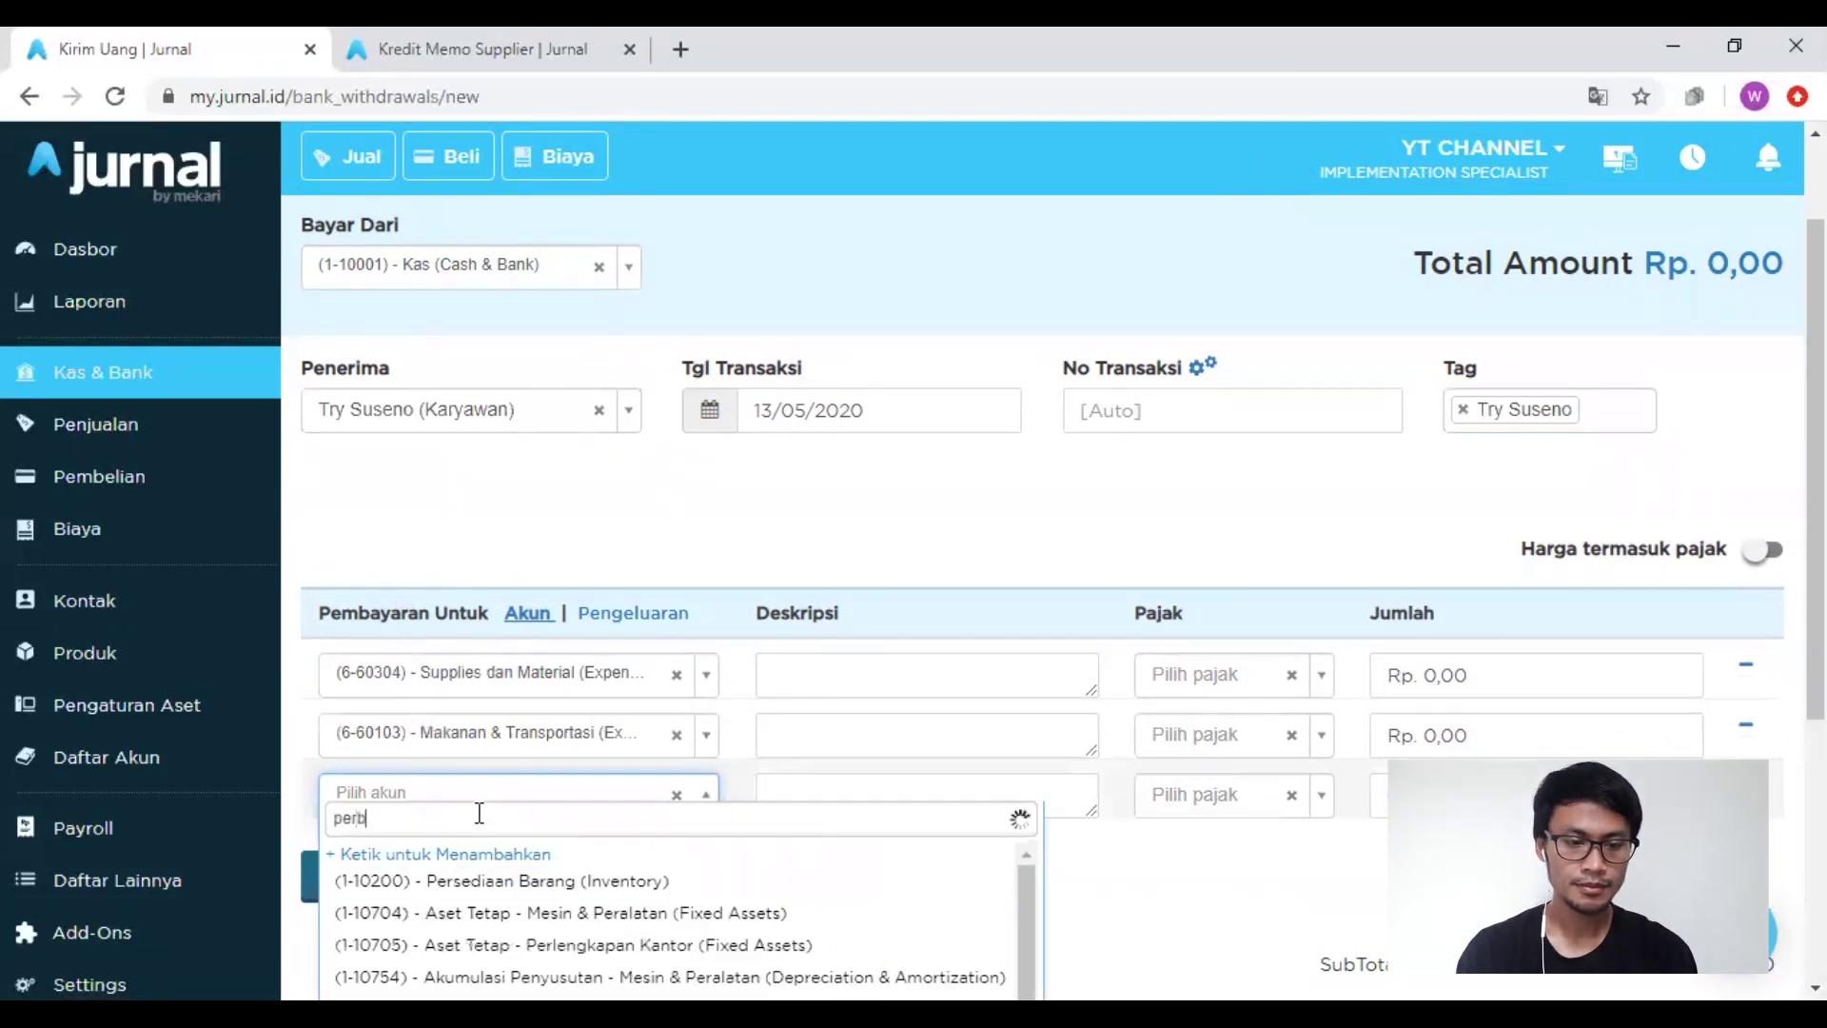
type("b")
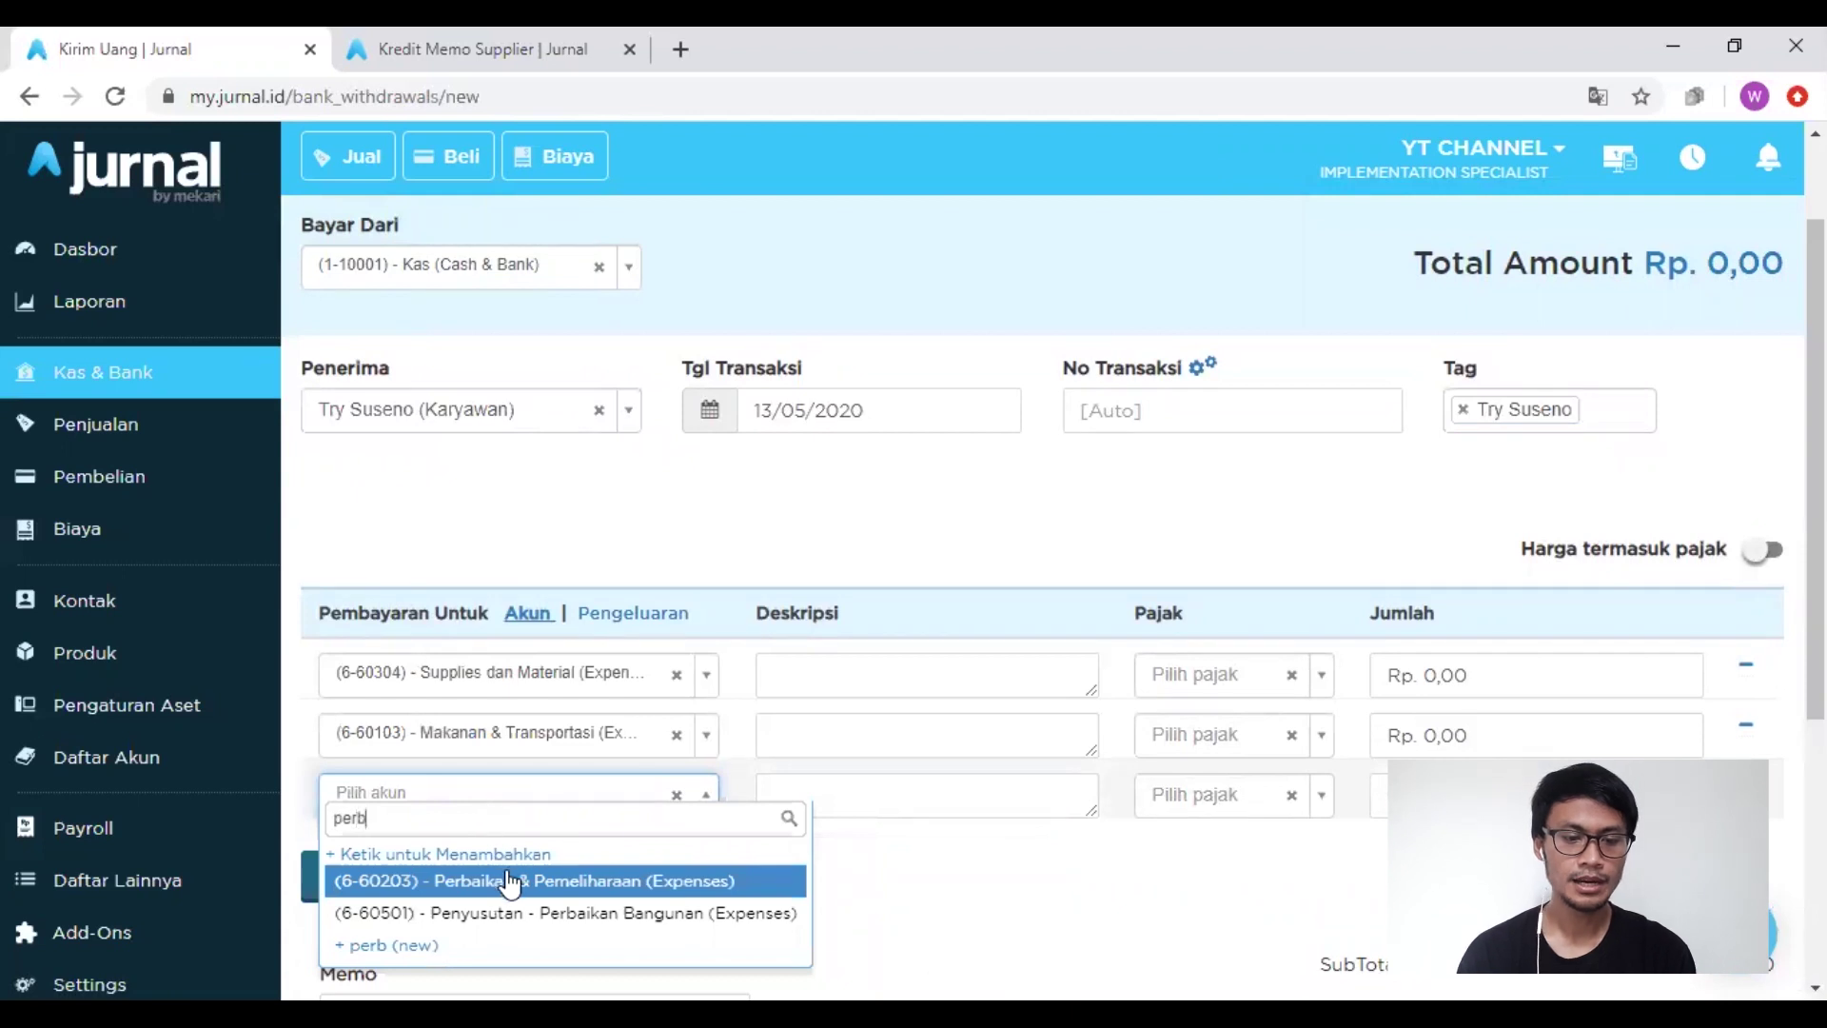
left_click(511, 881)
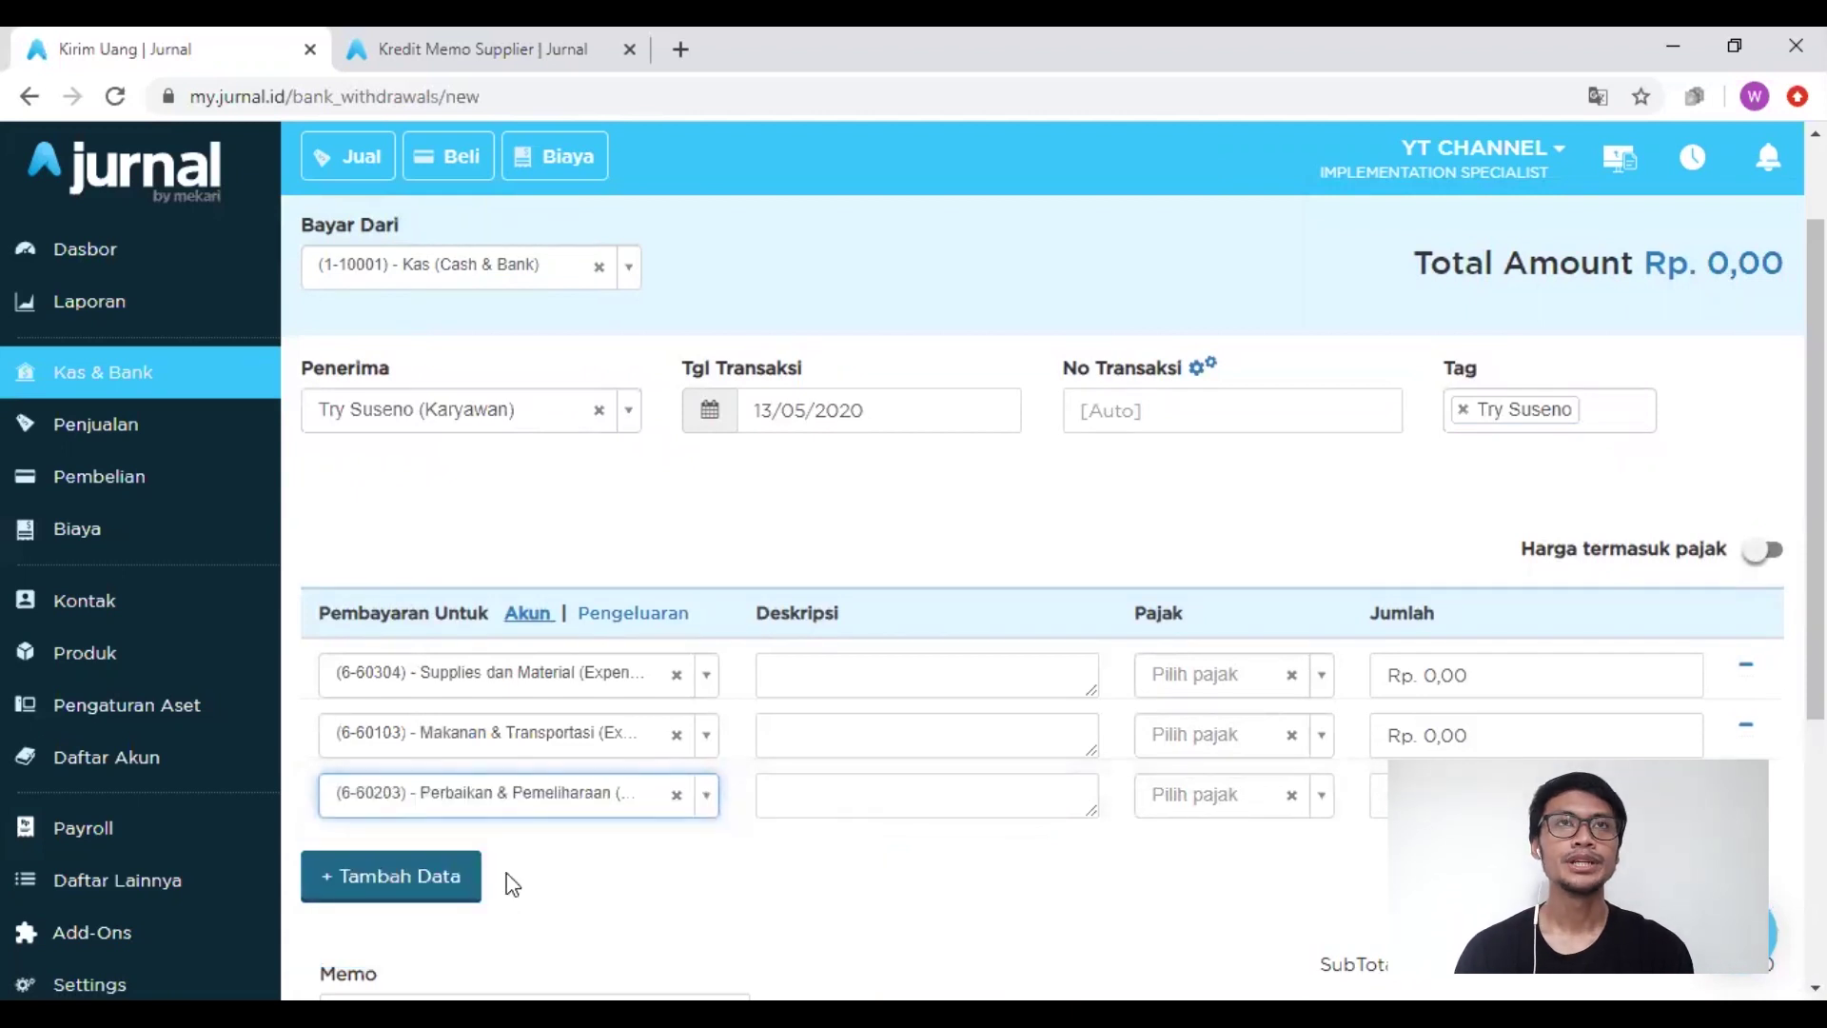
Step: Add two more lines charged to Iklan & Promosi and Perjalanan Dinas - Penjualan
left_click(441, 893)
scroll(632, 876, "down", 2)
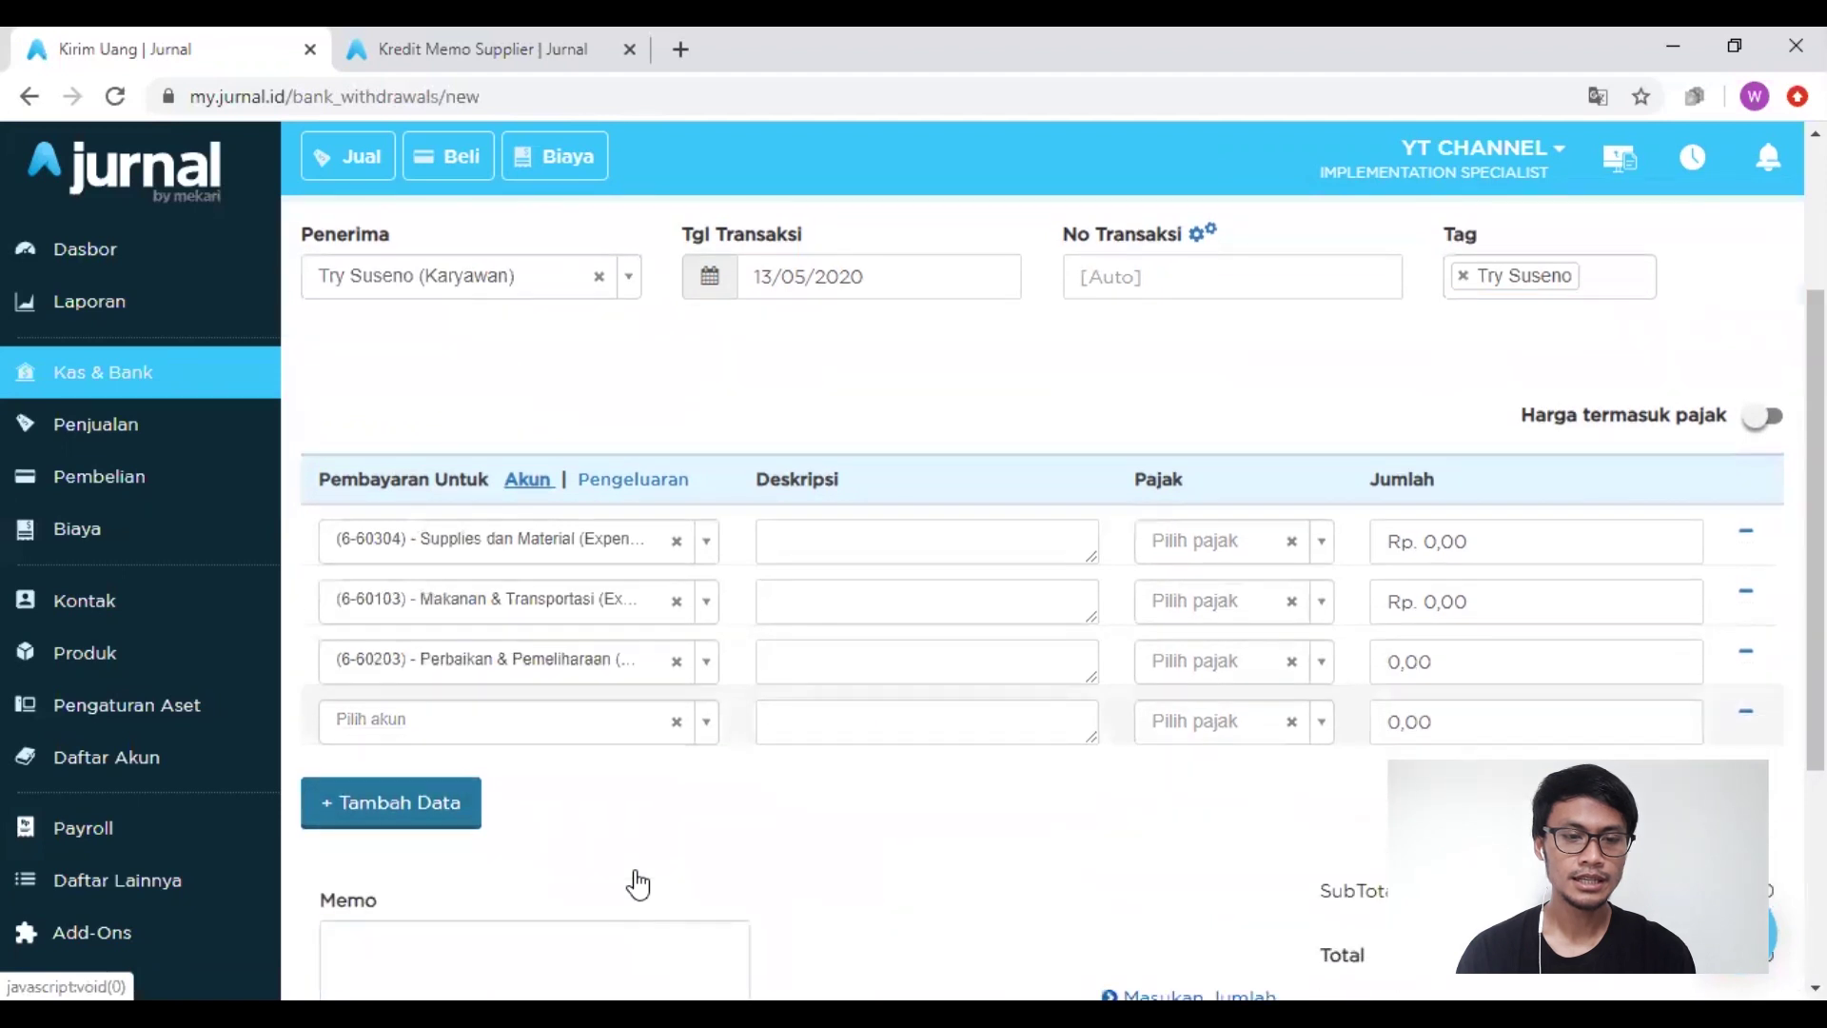
left_click(530, 671)
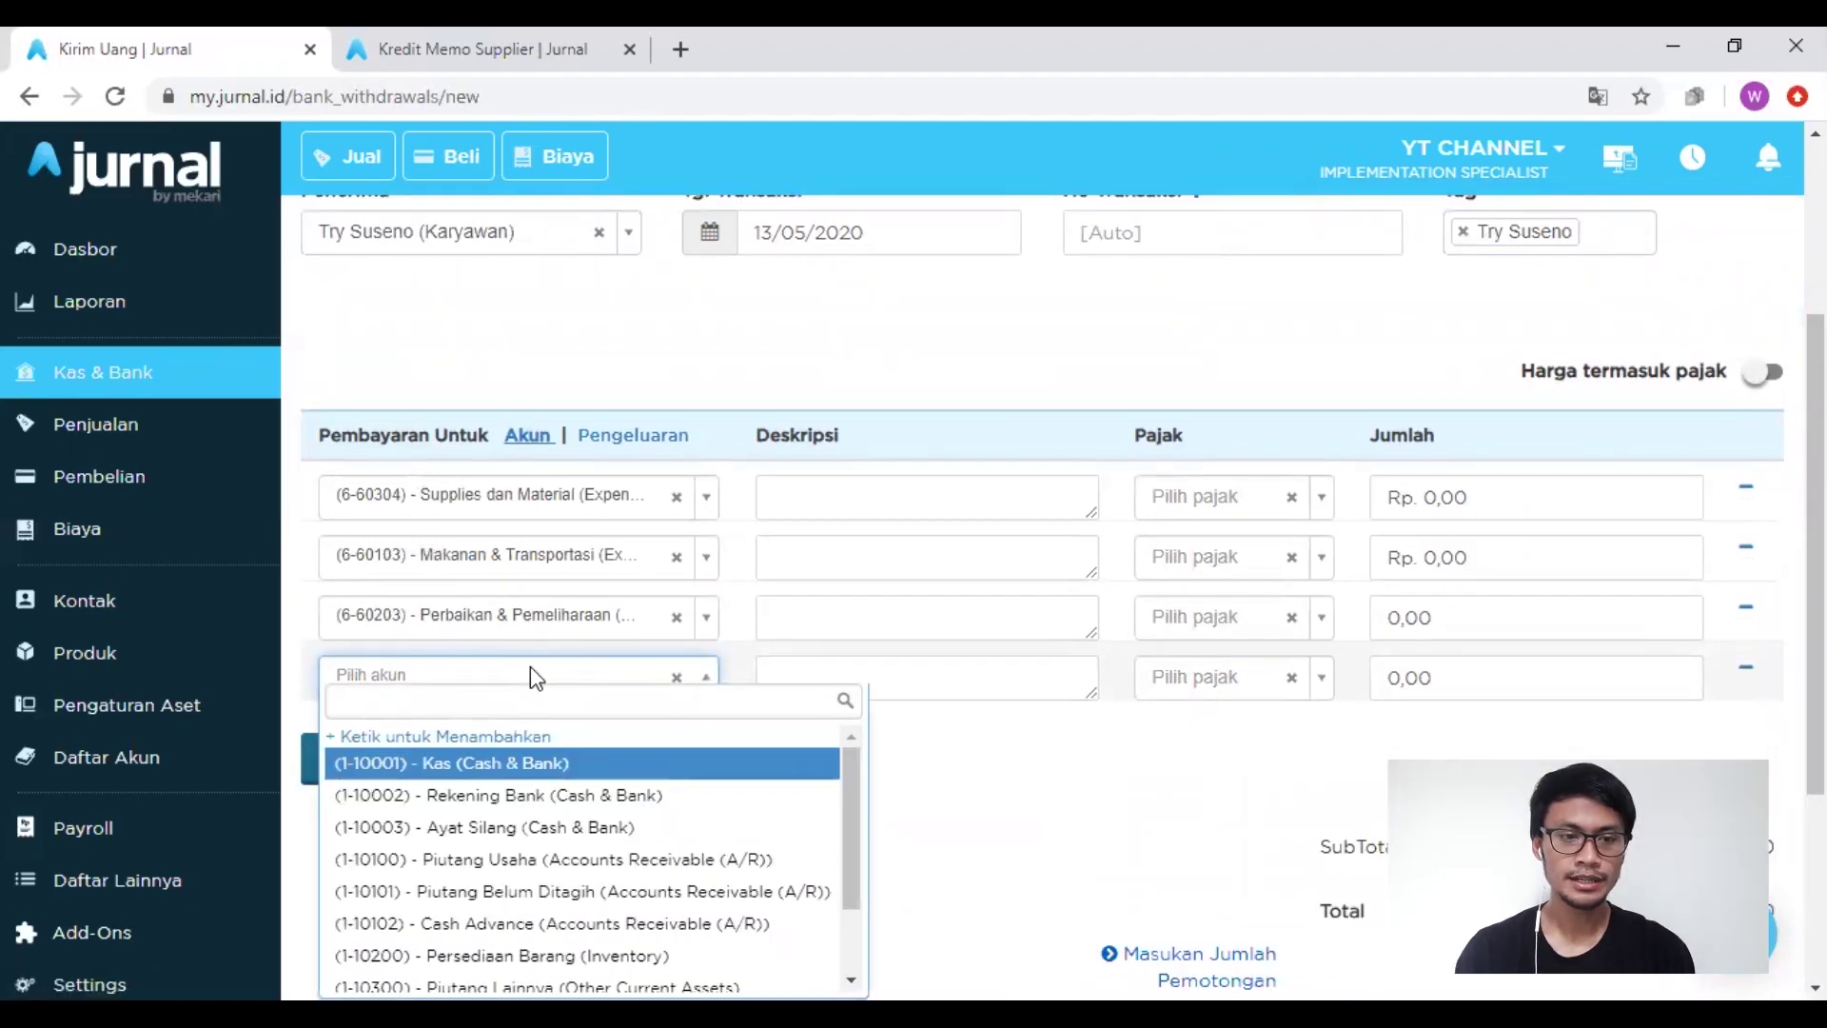
type("ikla")
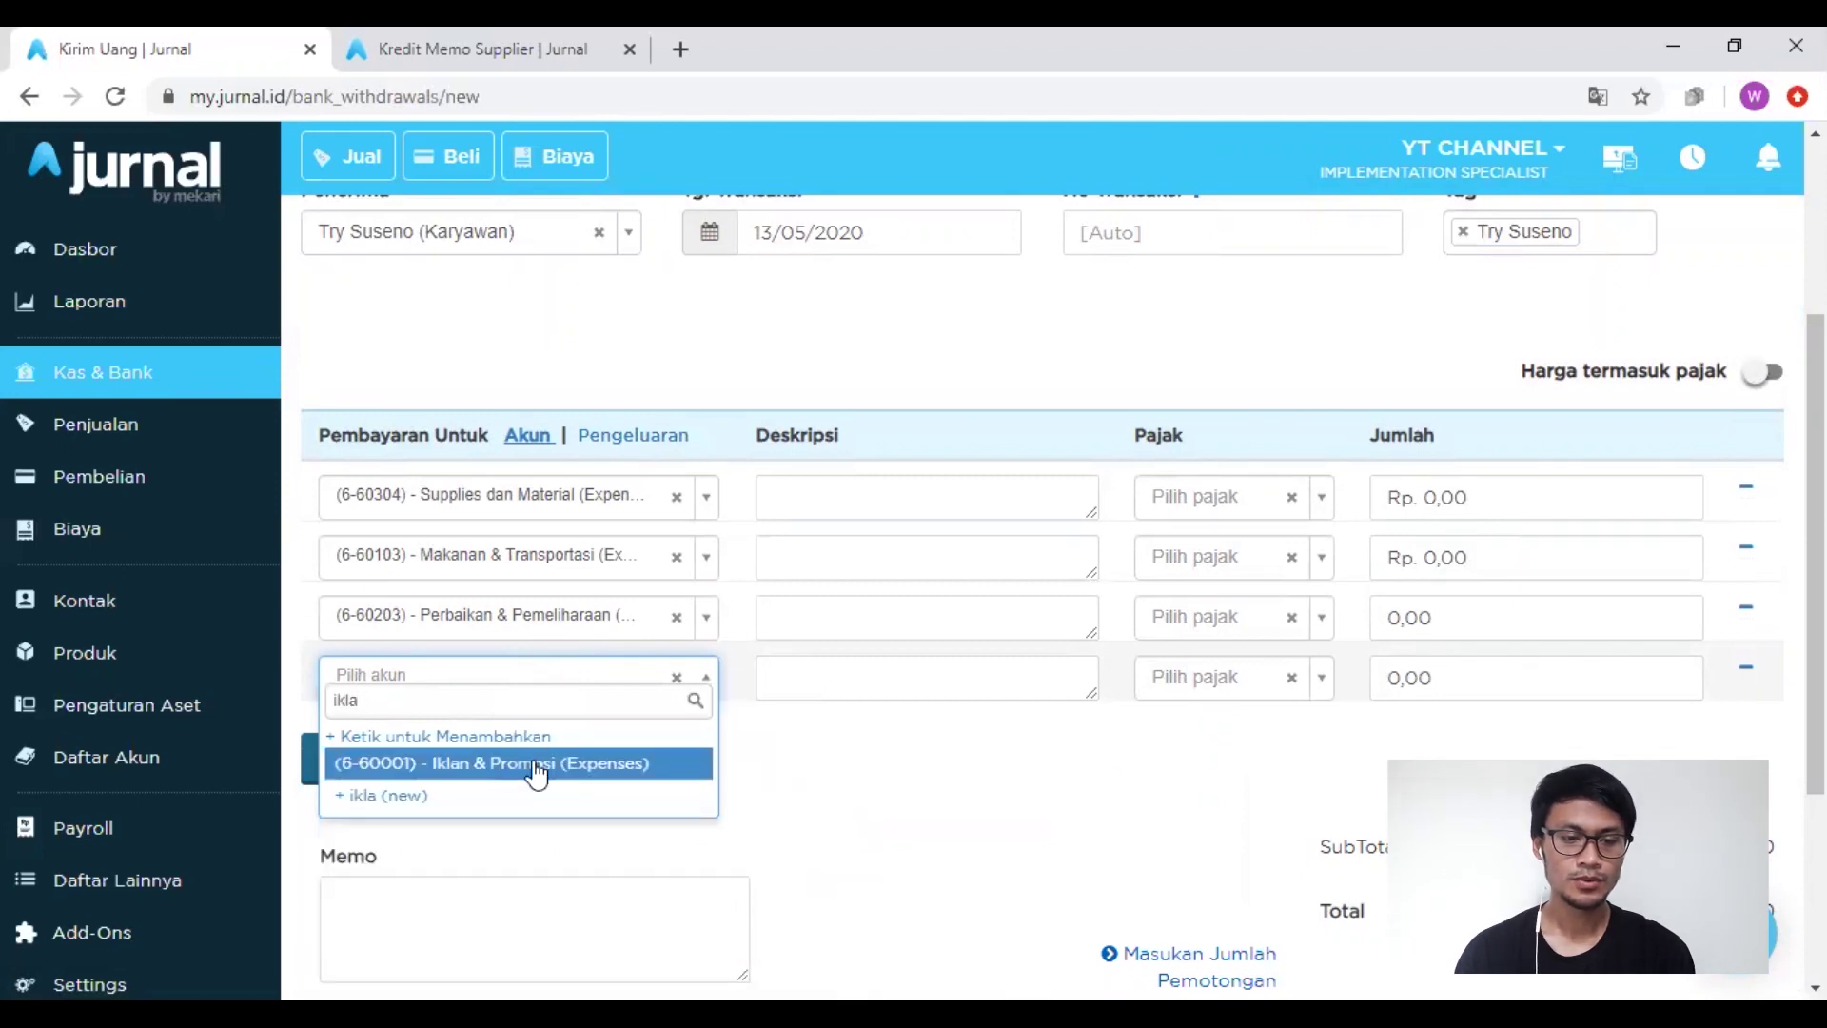
left_click(538, 765)
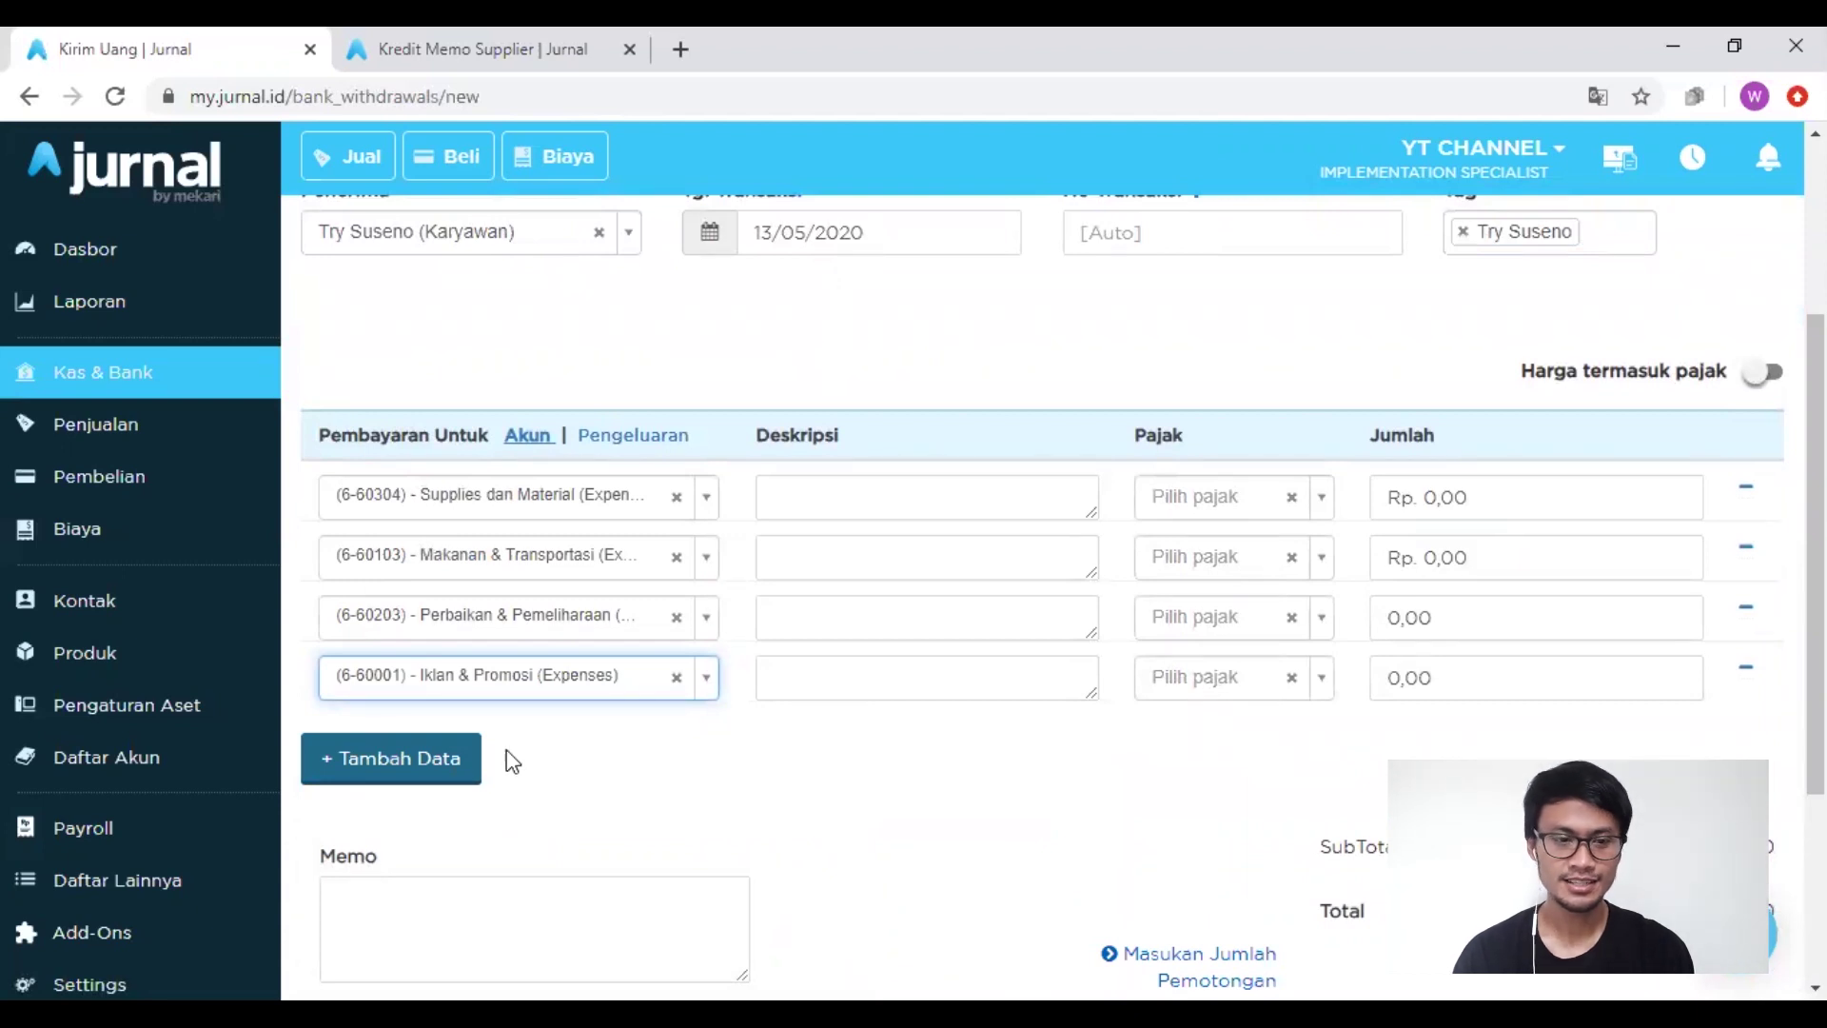
left_click(441, 762)
left_click(478, 756)
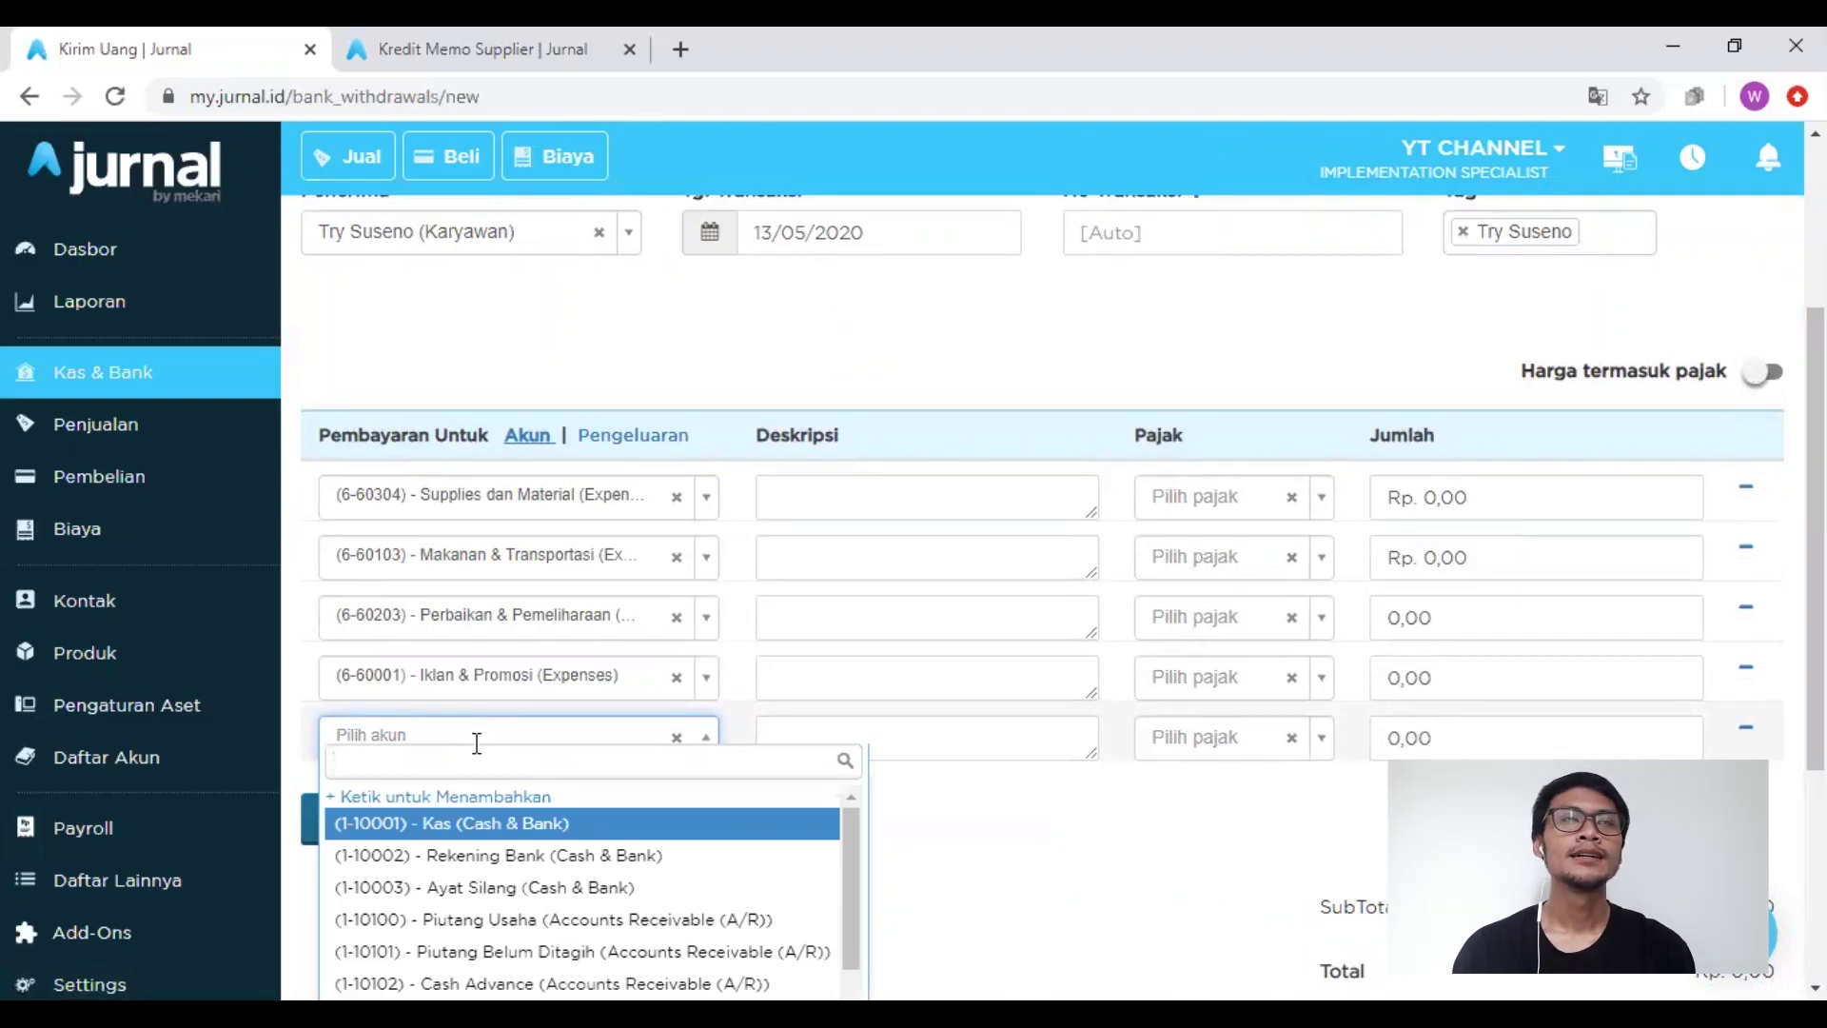
type("dinas")
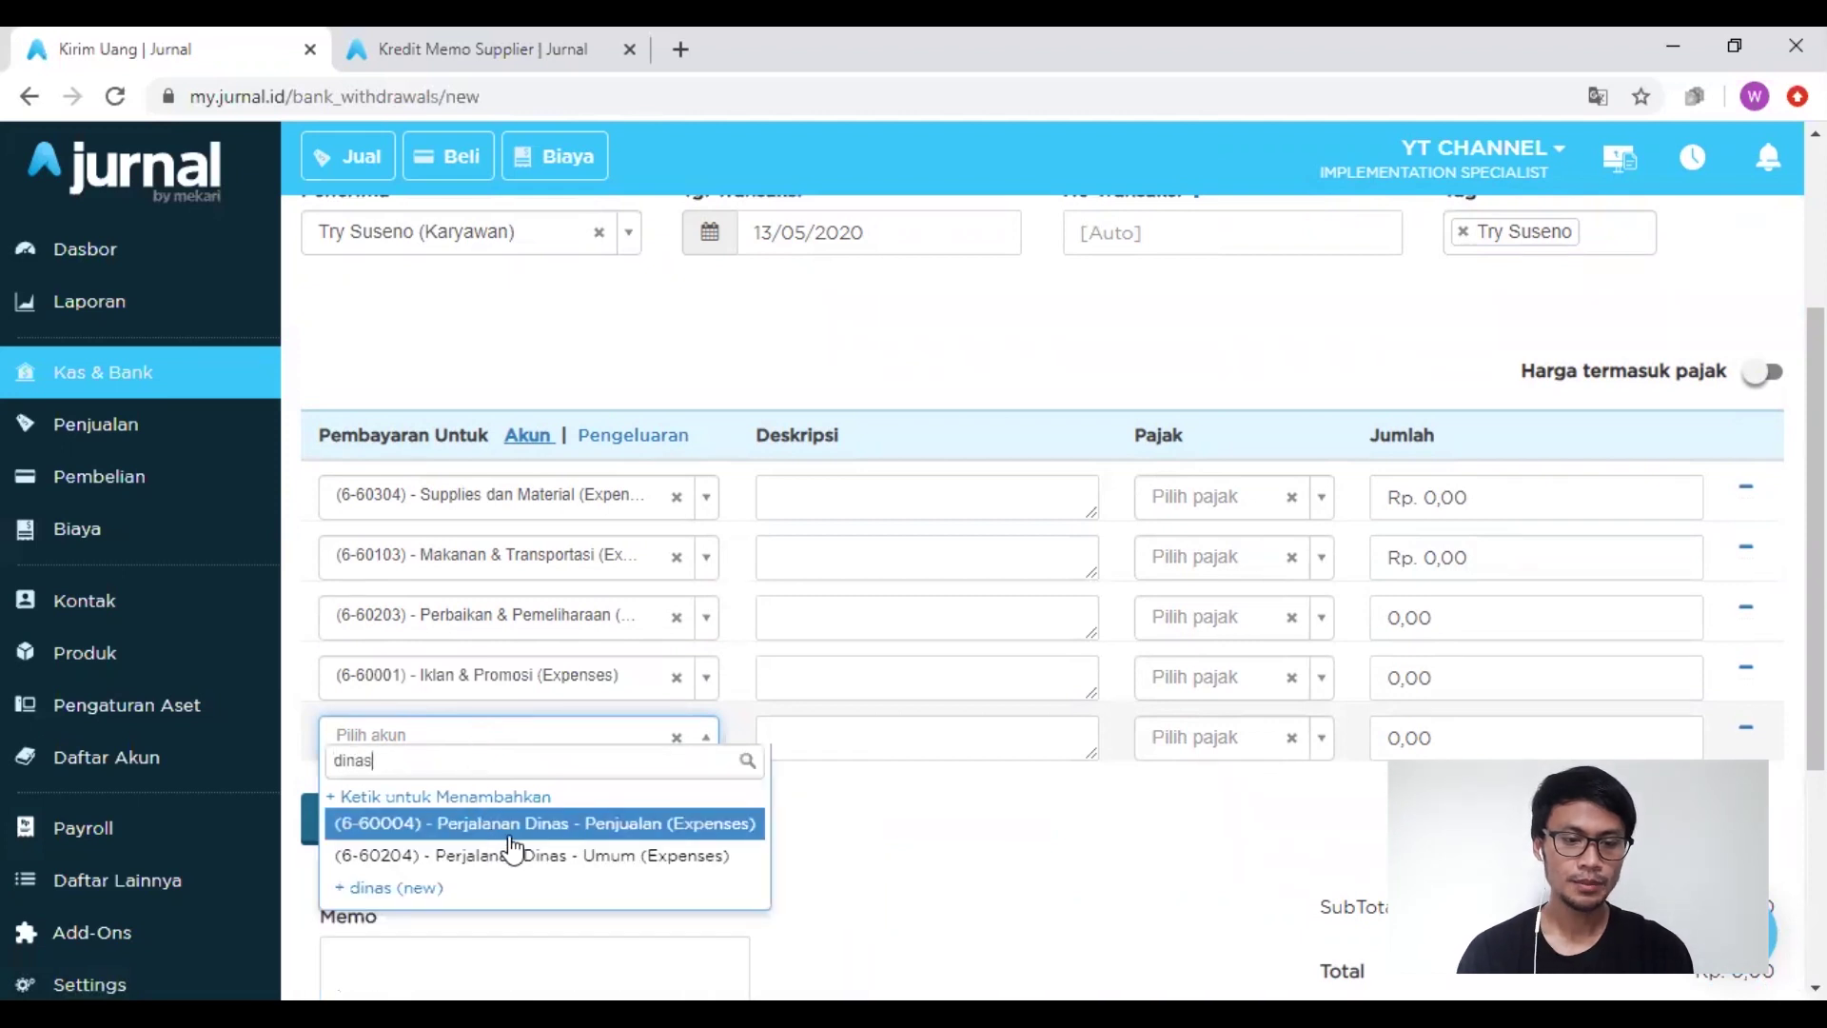
left_click(526, 827)
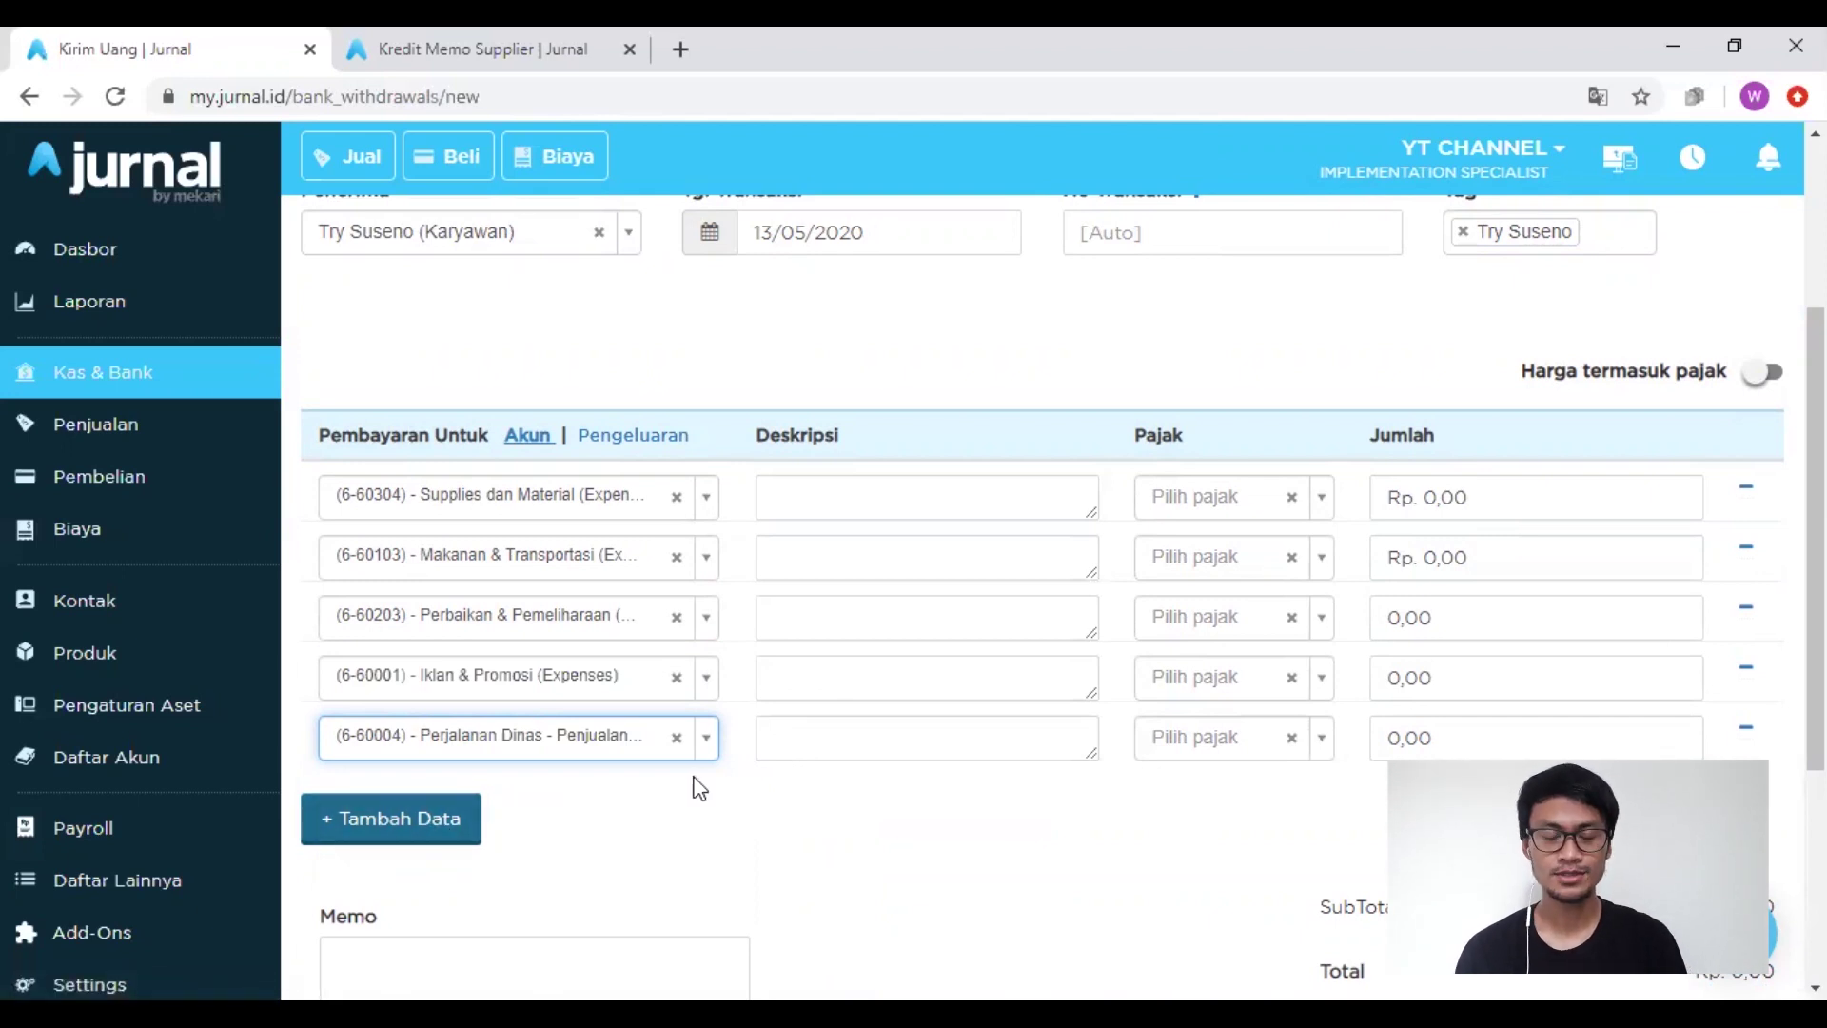
Step: Enter amounts 2.500.000, 500.000 and 5.000.000 on the first three lines
left_click(1493, 511)
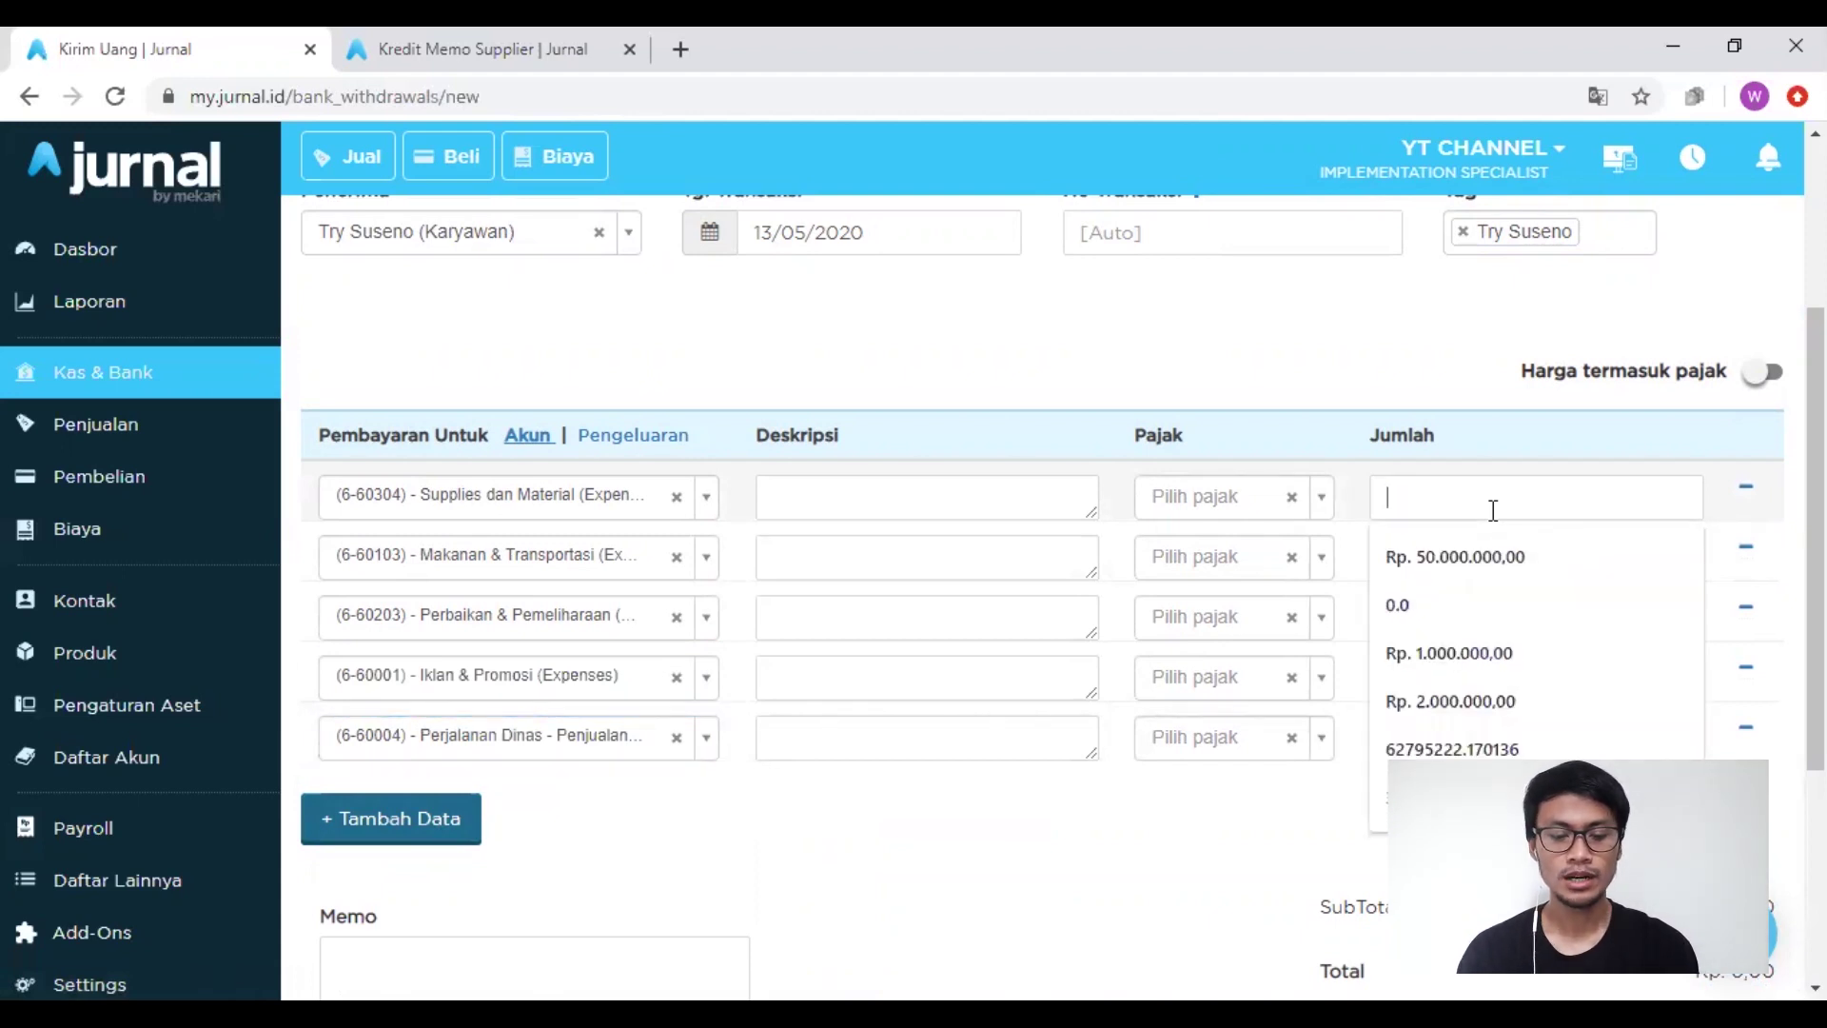
type("2.500.000")
left_click(1390, 344)
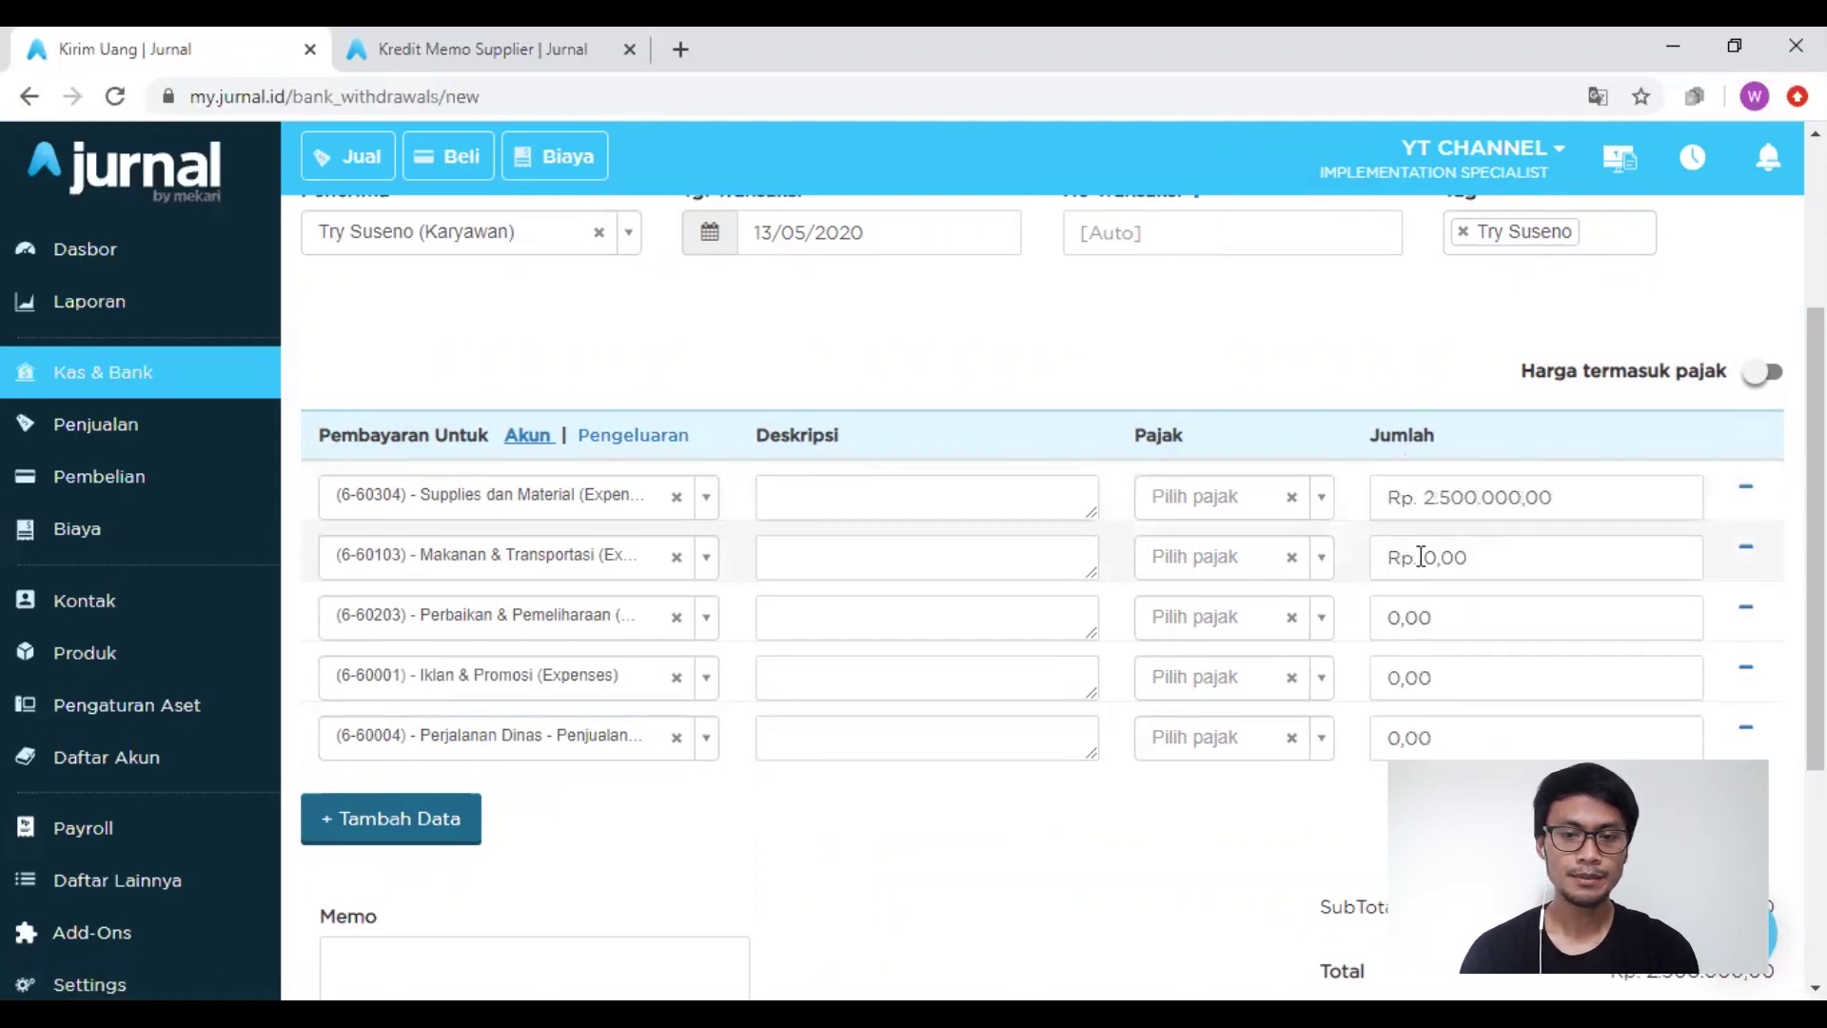
left_click(1421, 557)
type("500.000")
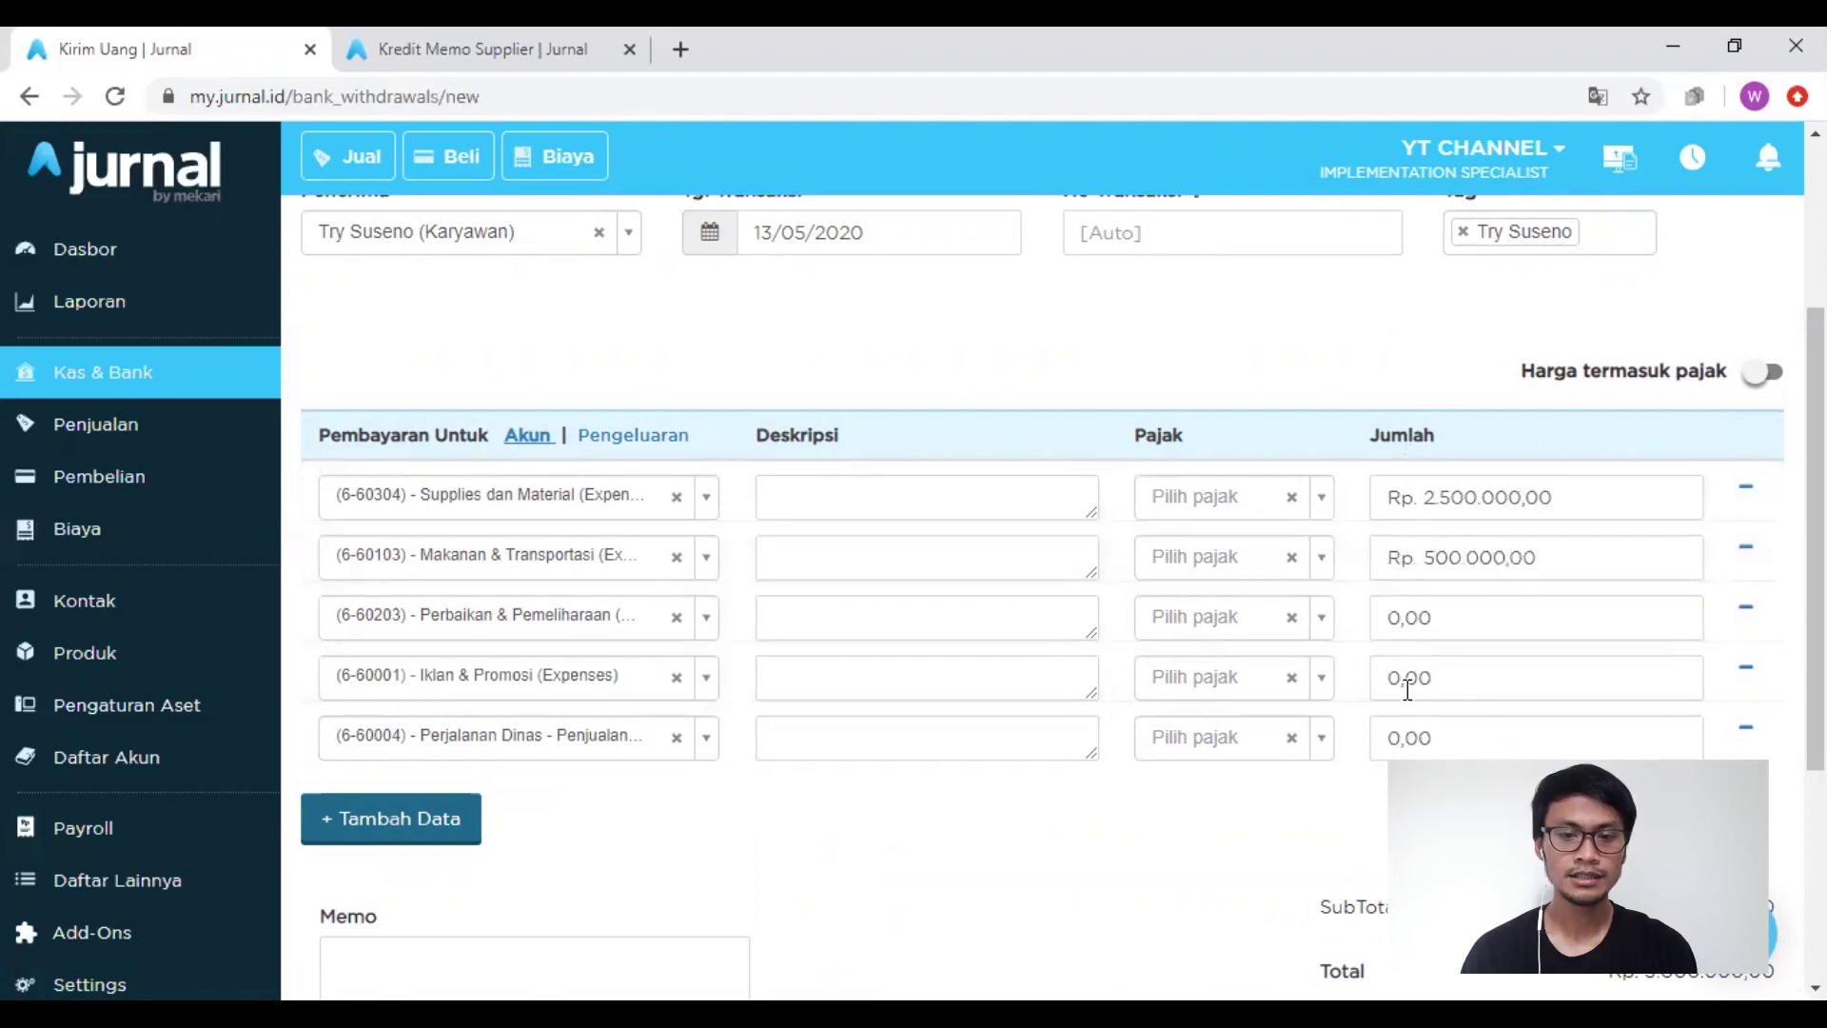
left_click(1433, 620)
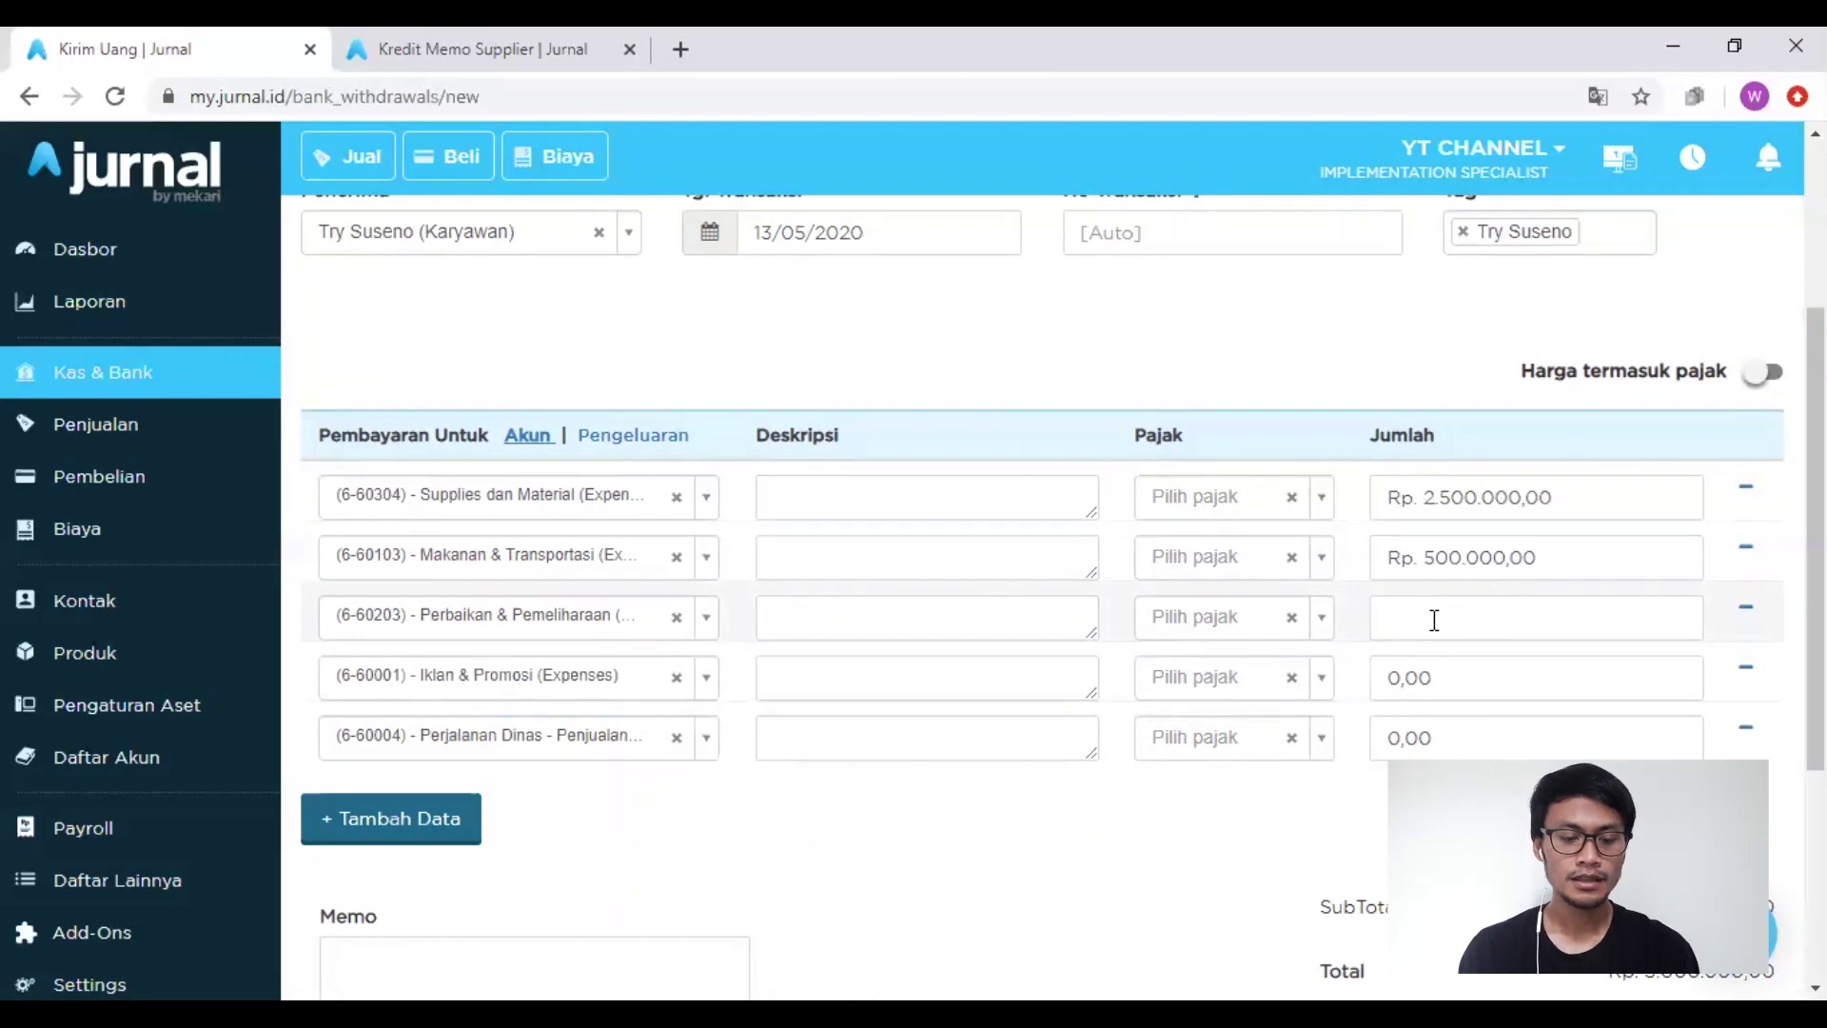
type("5000000")
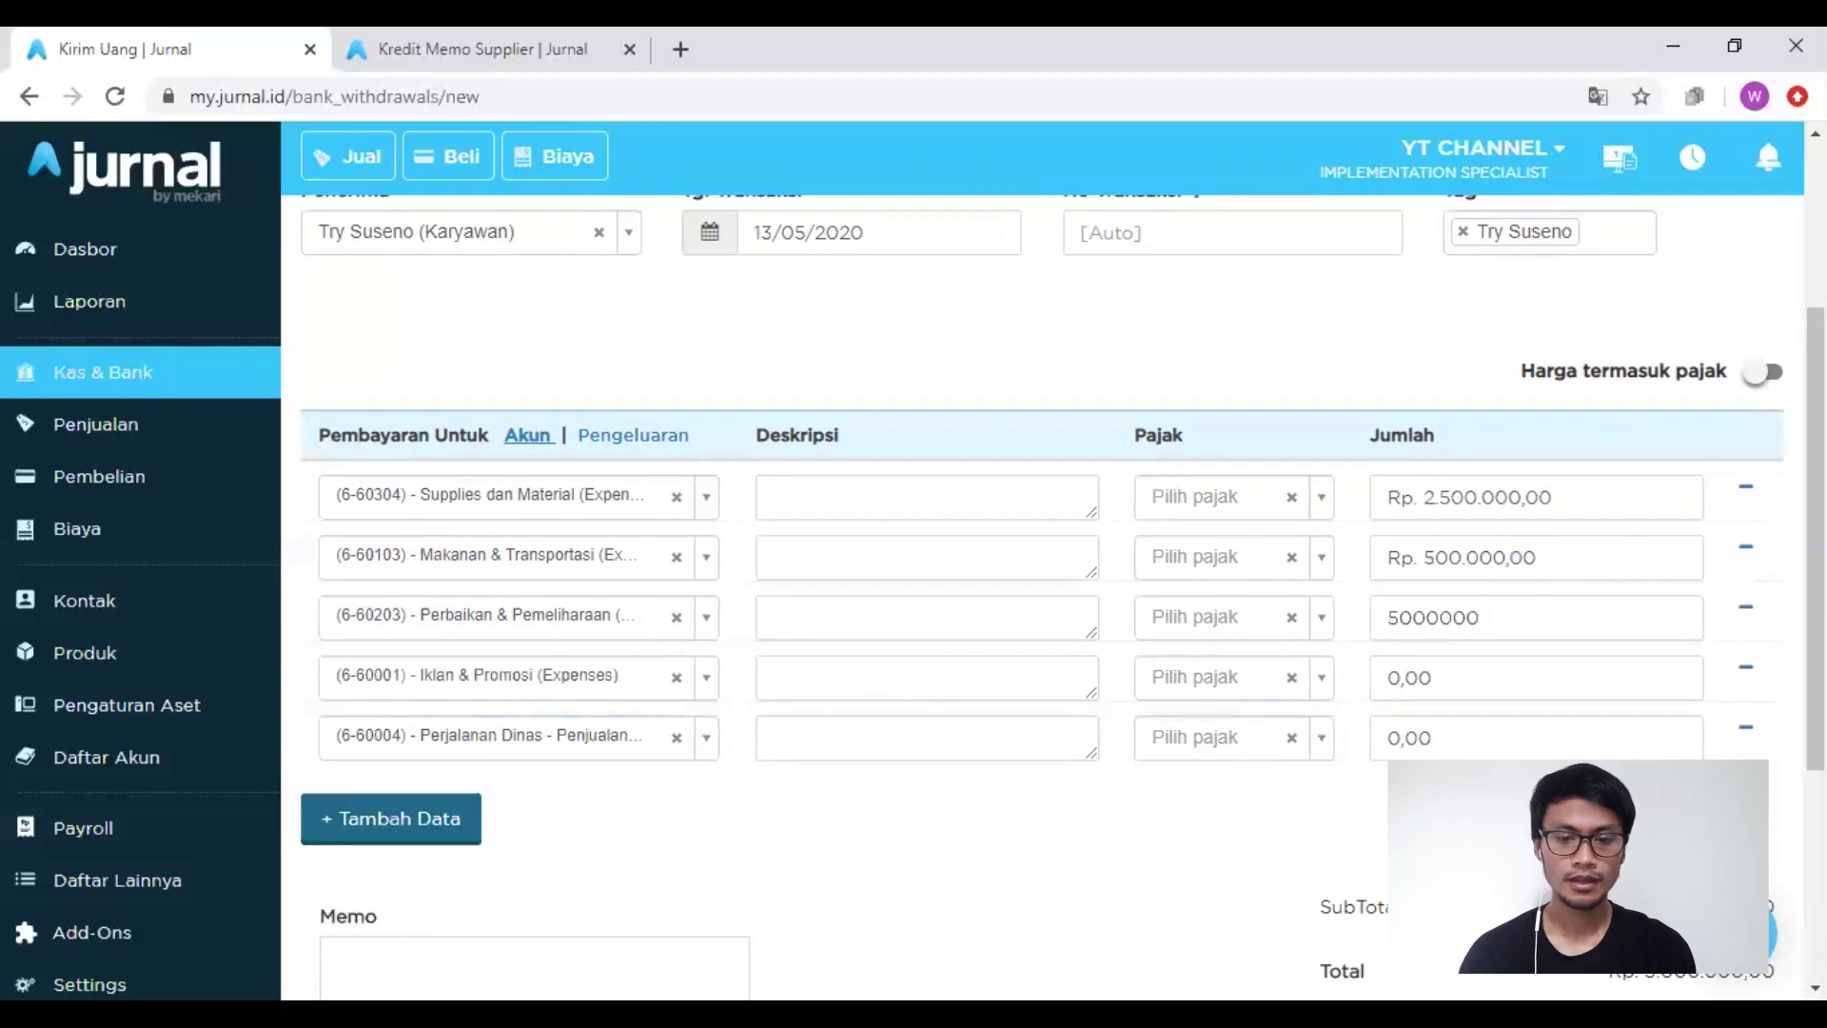
key("Tab")
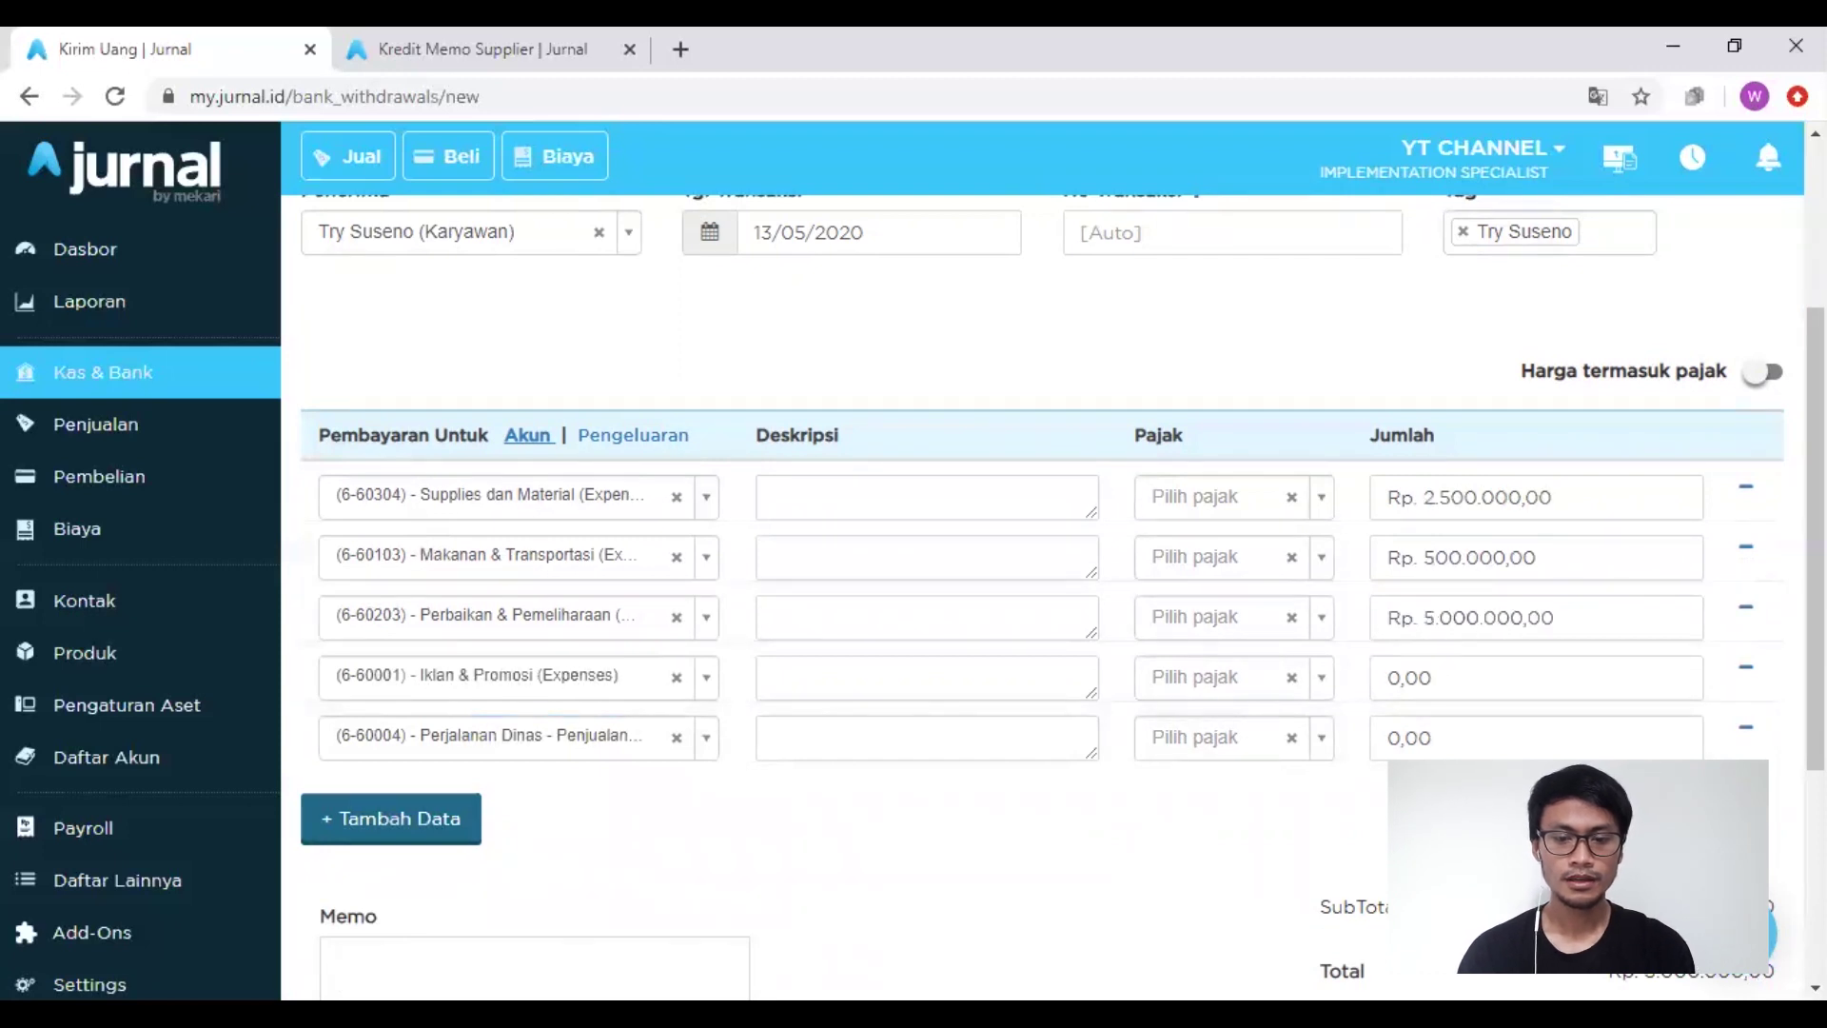
Step: Enter amounts 2.500.000 and 1.000.000 on the fourth and fifth lines
scroll(1293, 824, "down", 2)
left_click(1477, 556)
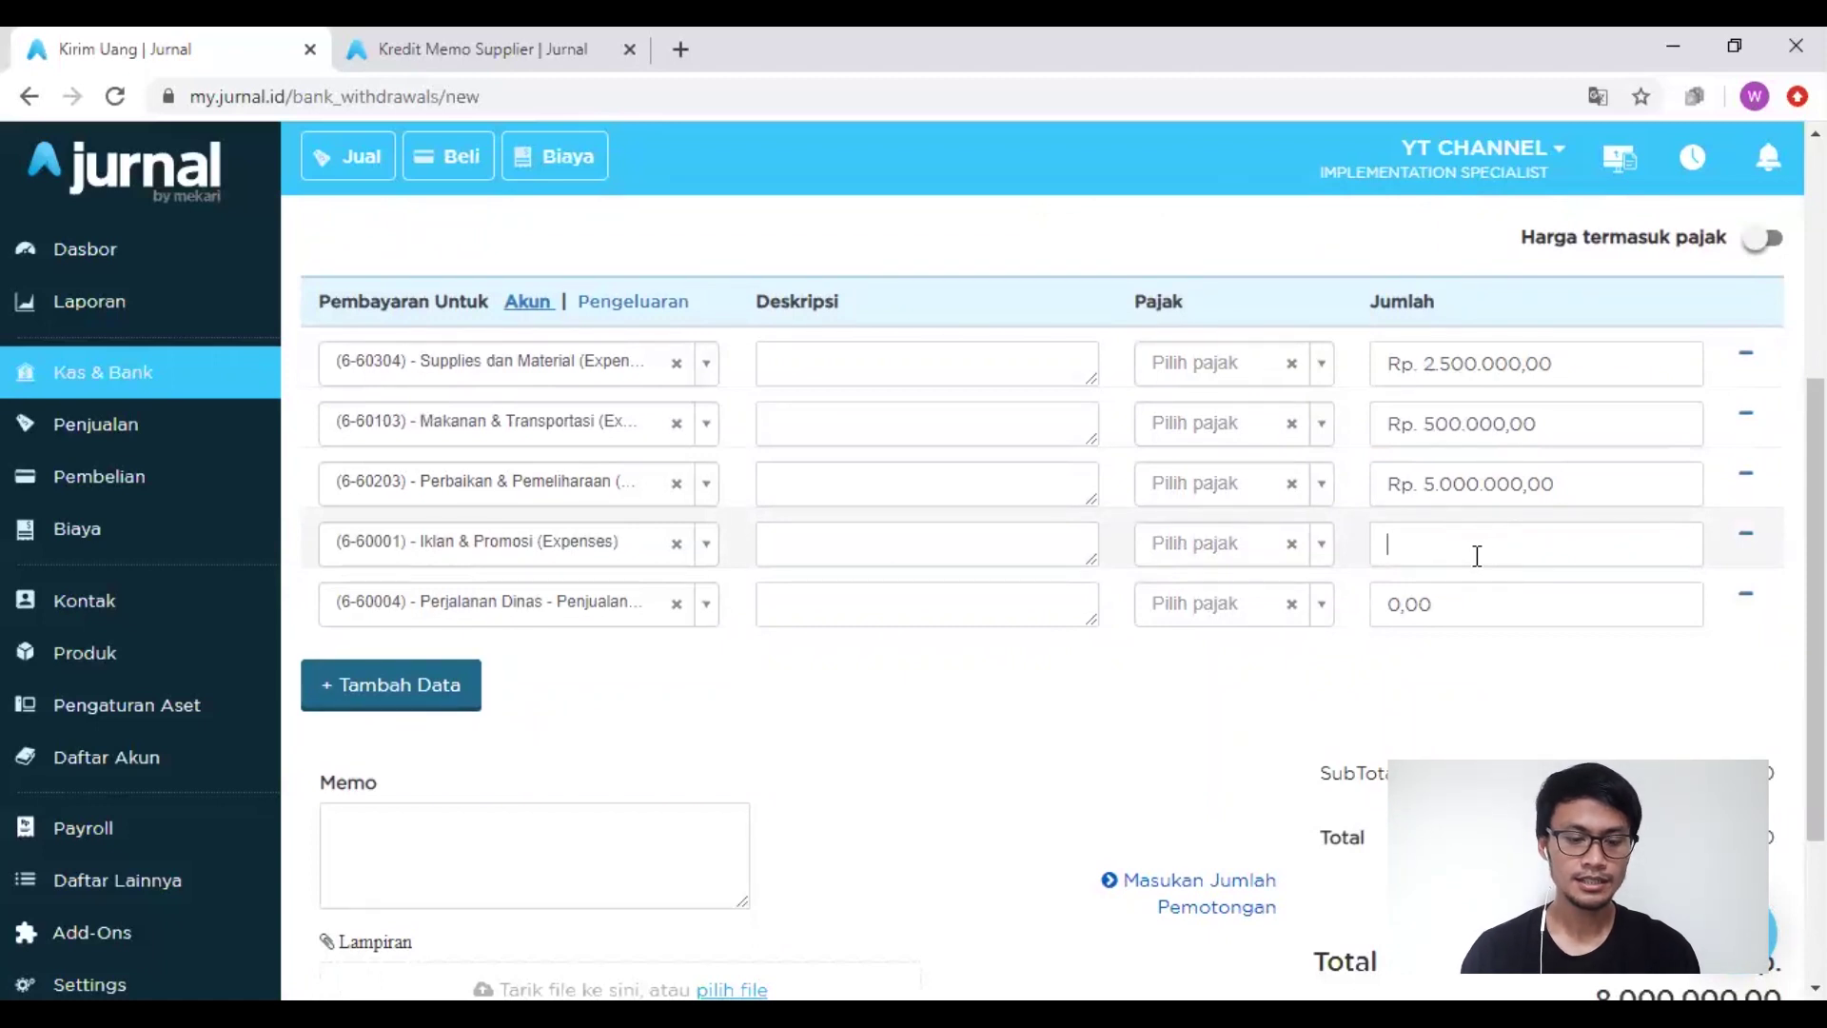
type("2.5")
type("00.00")
type("0")
left_click(1460, 721)
left_click(1448, 607)
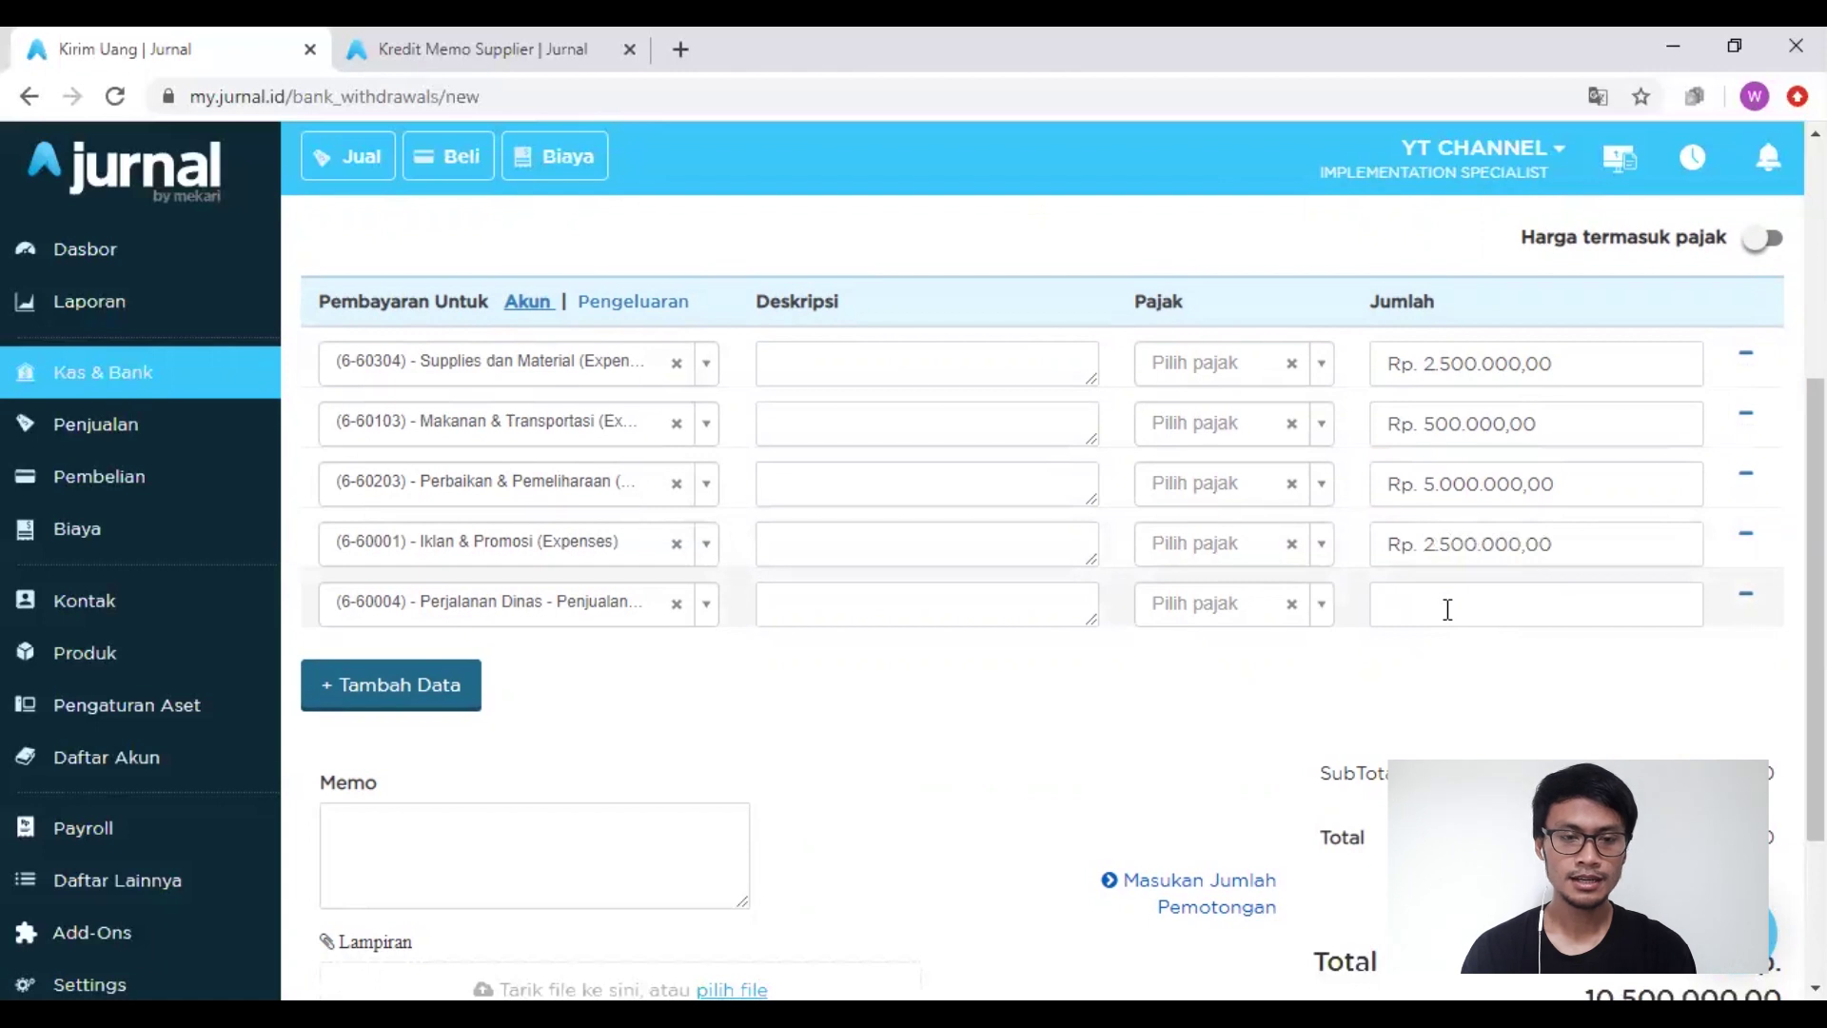
type("1000000")
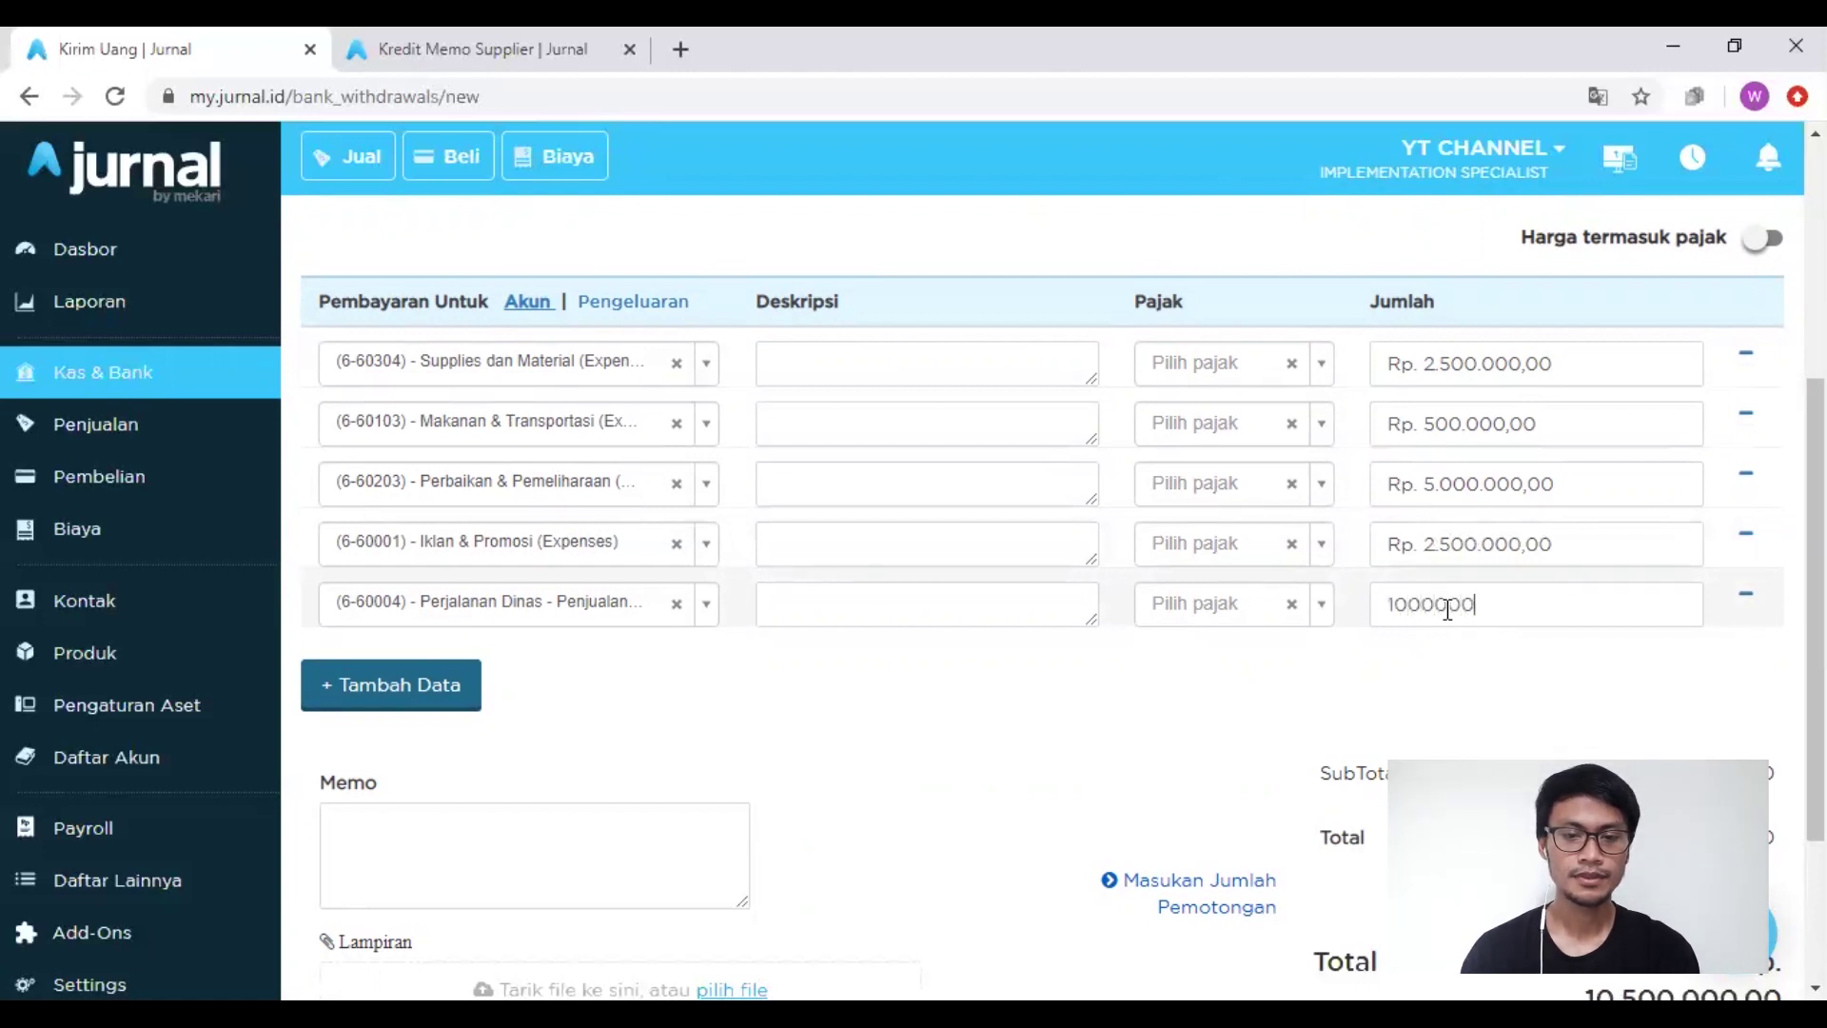
left_click(1451, 695)
scroll(918, 371, "up", 3)
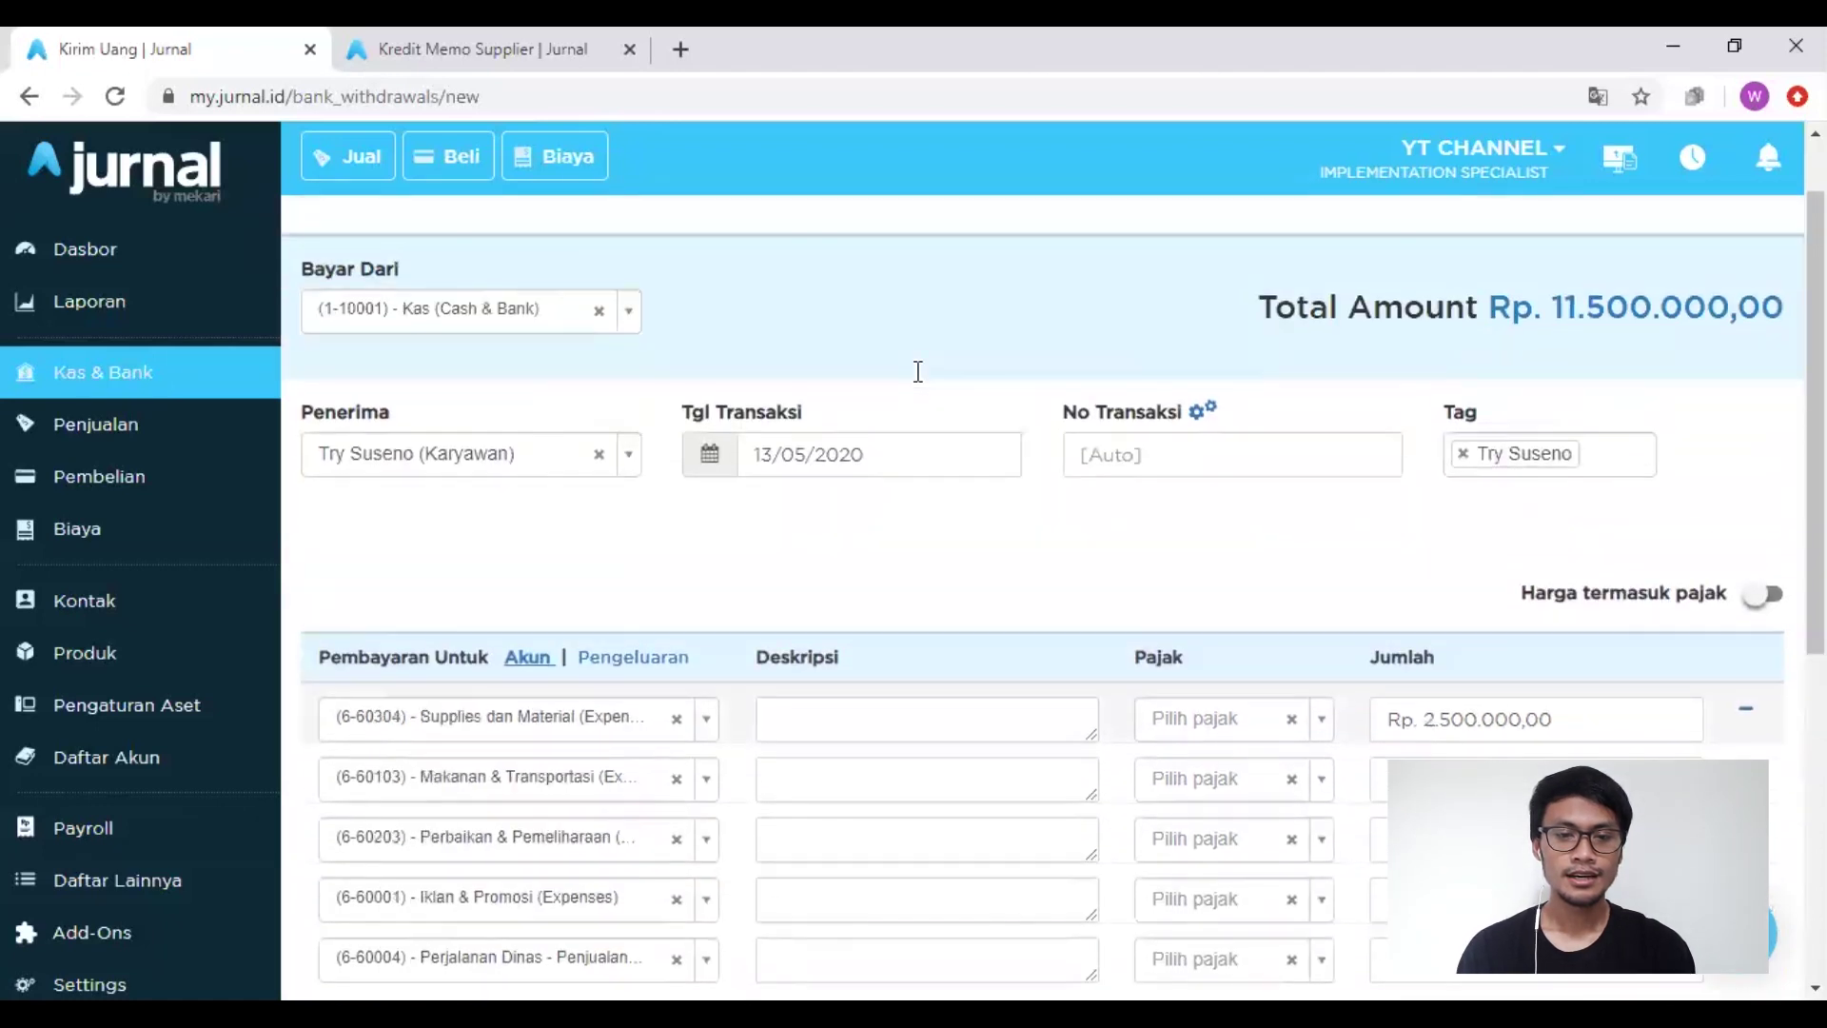
scroll(922, 381, "down", 1)
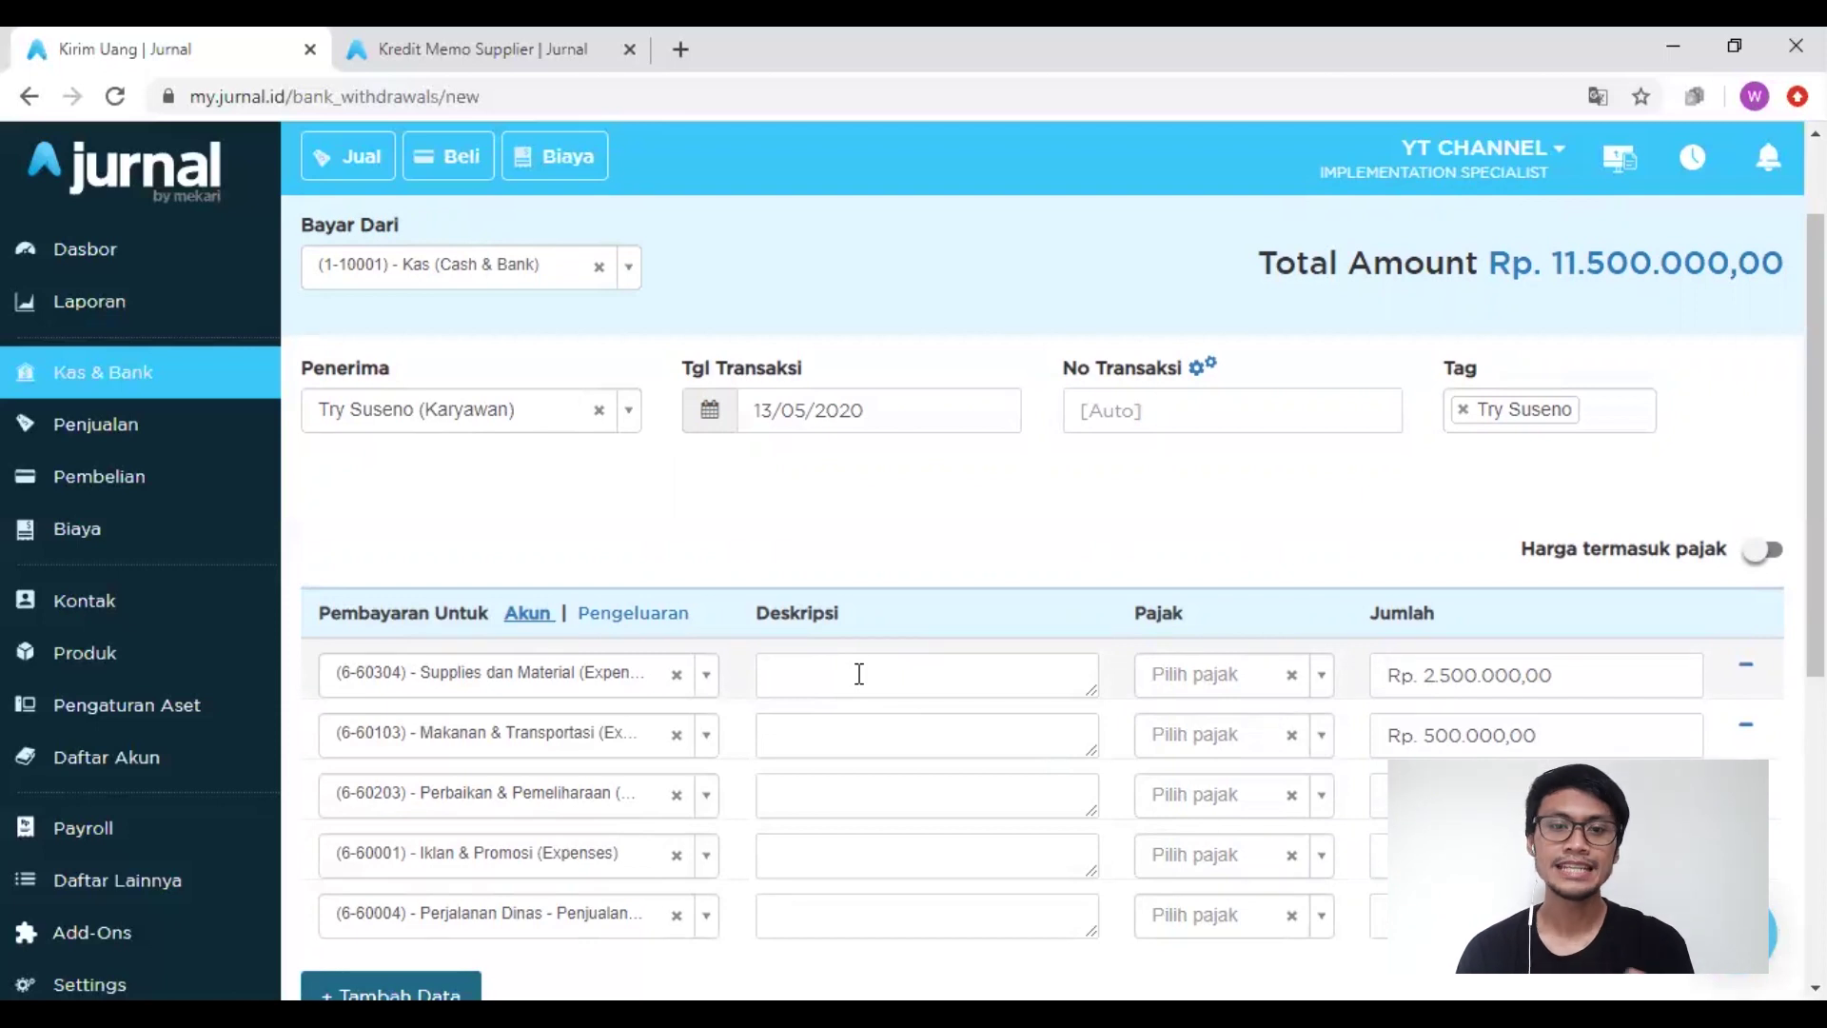
scroll(934, 773, "down", 6)
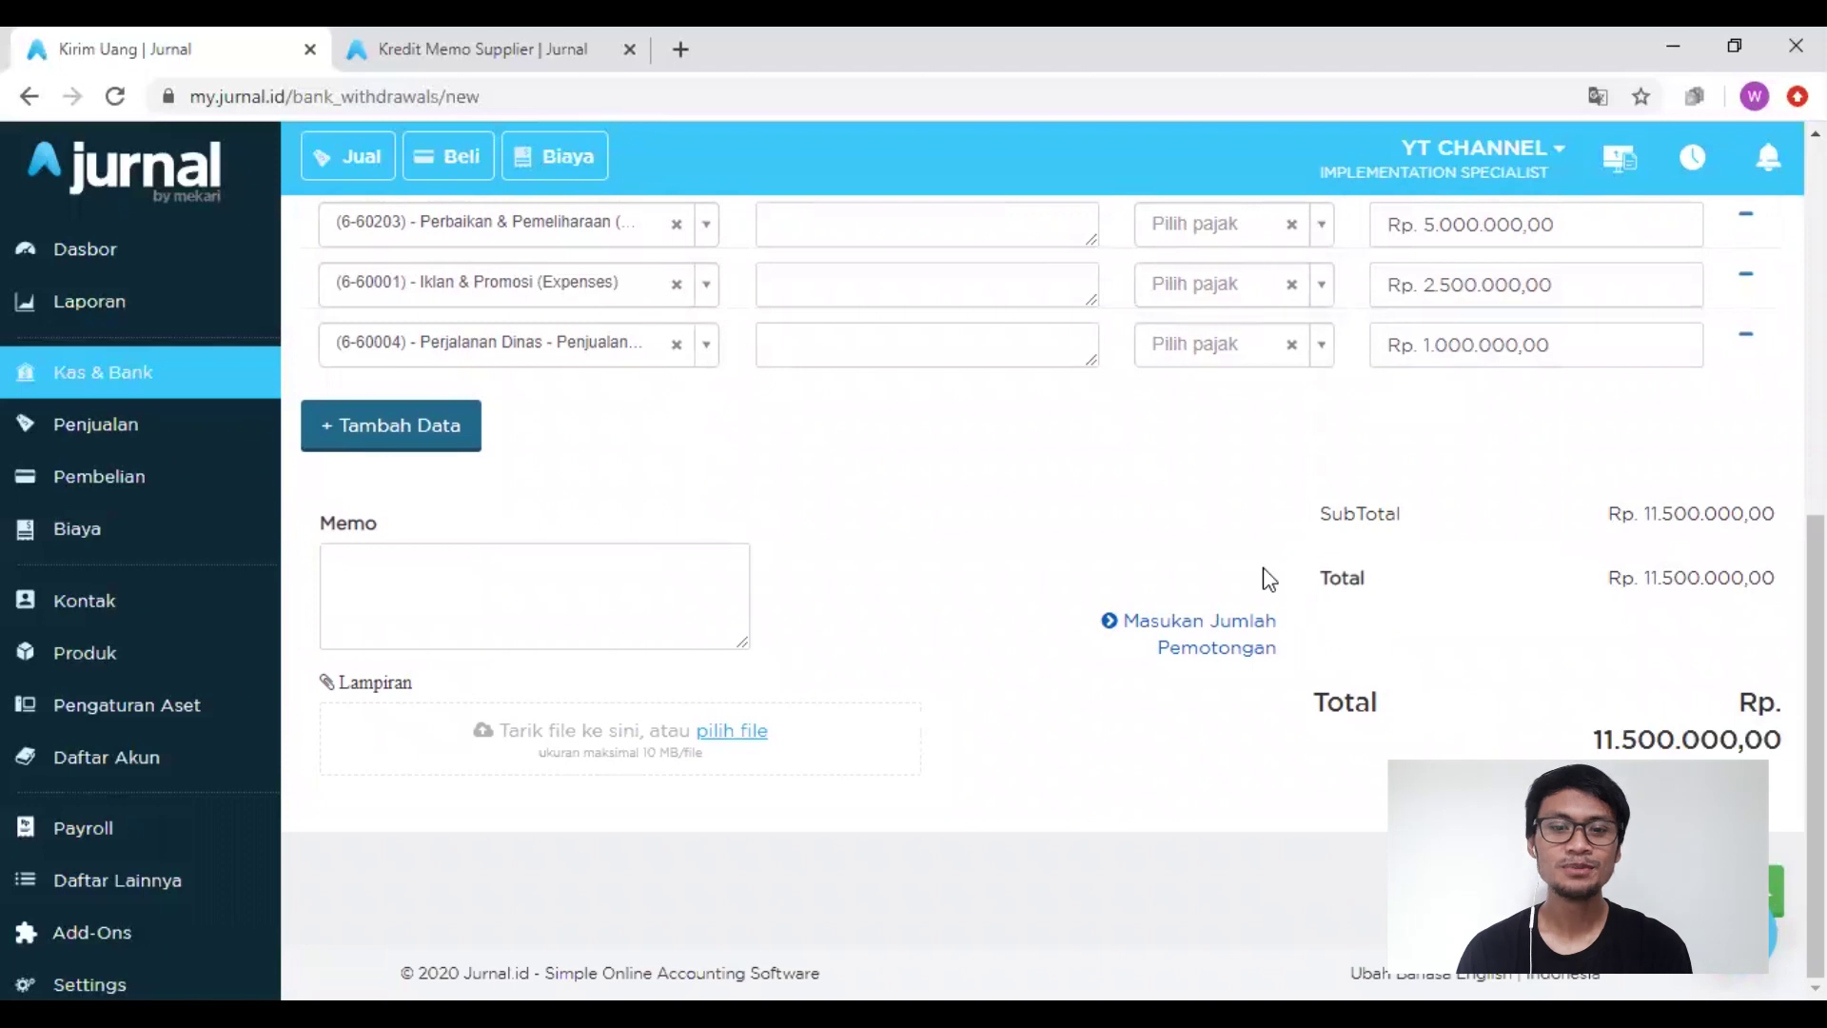
Step: Add a Pemotongan deduction of Rp 1.500.000 to the payment
left_click(1202, 633)
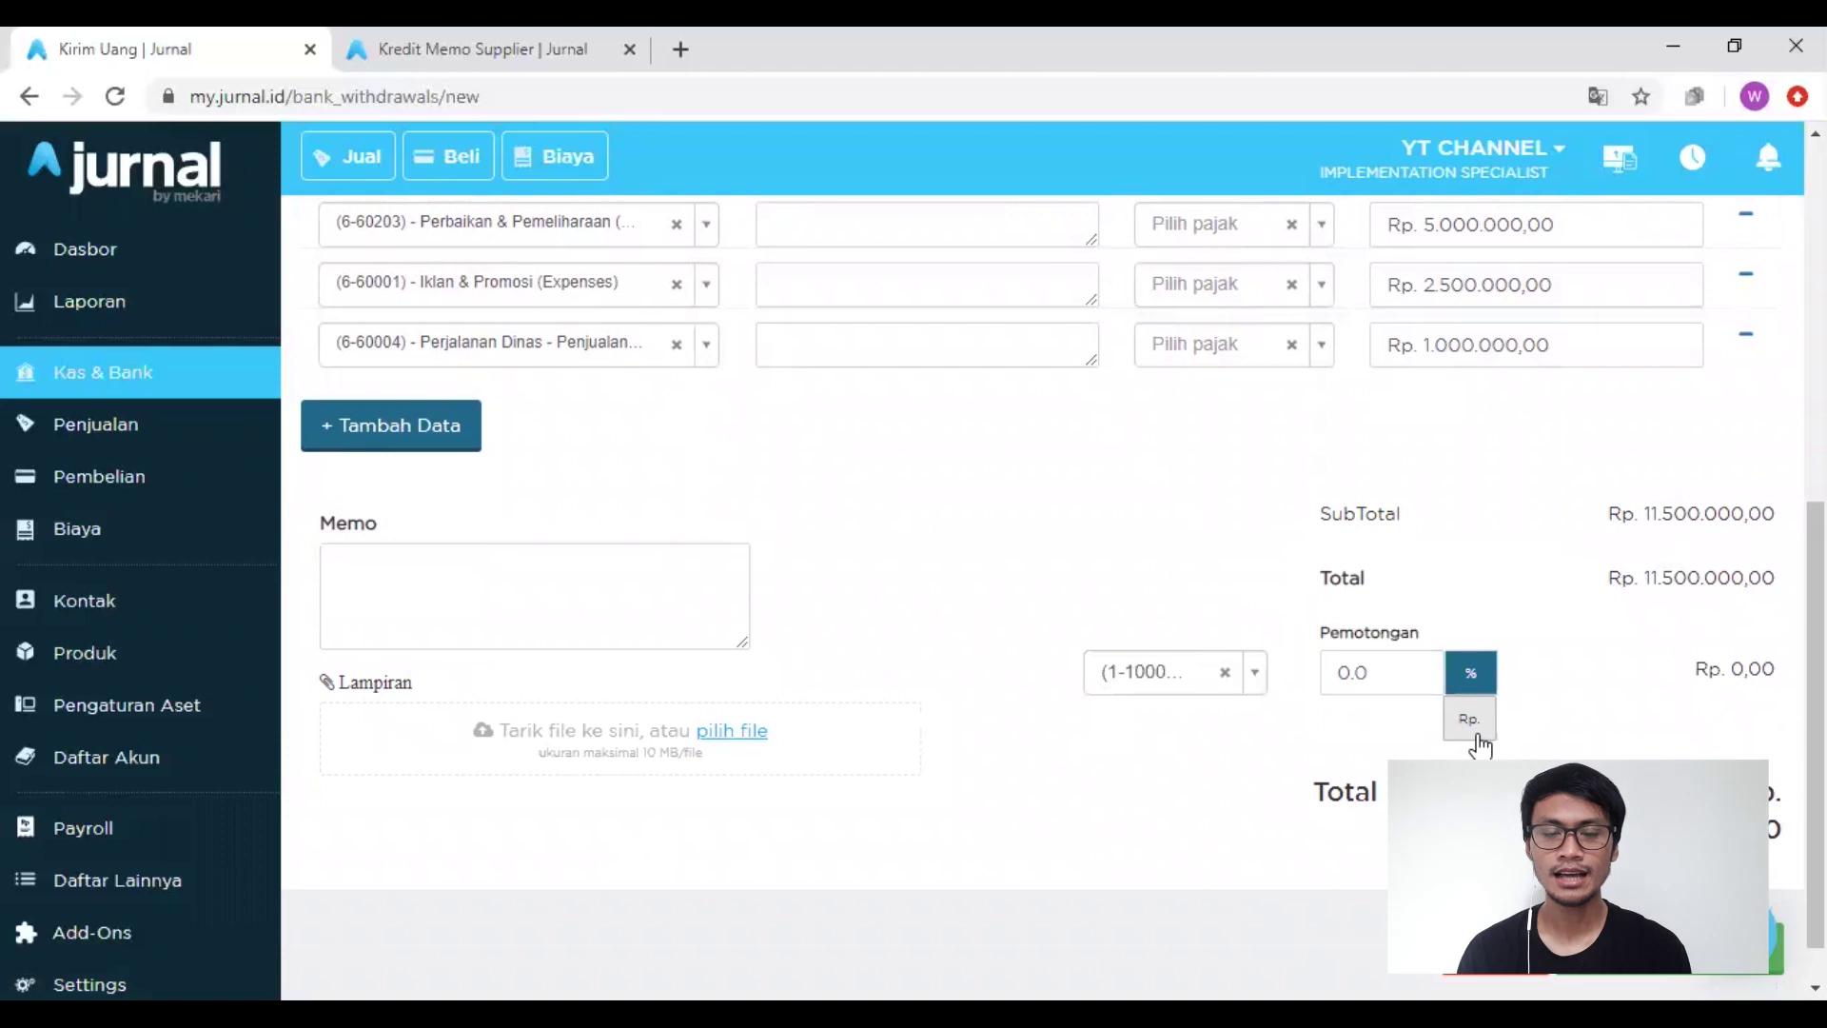
left_click(1392, 663)
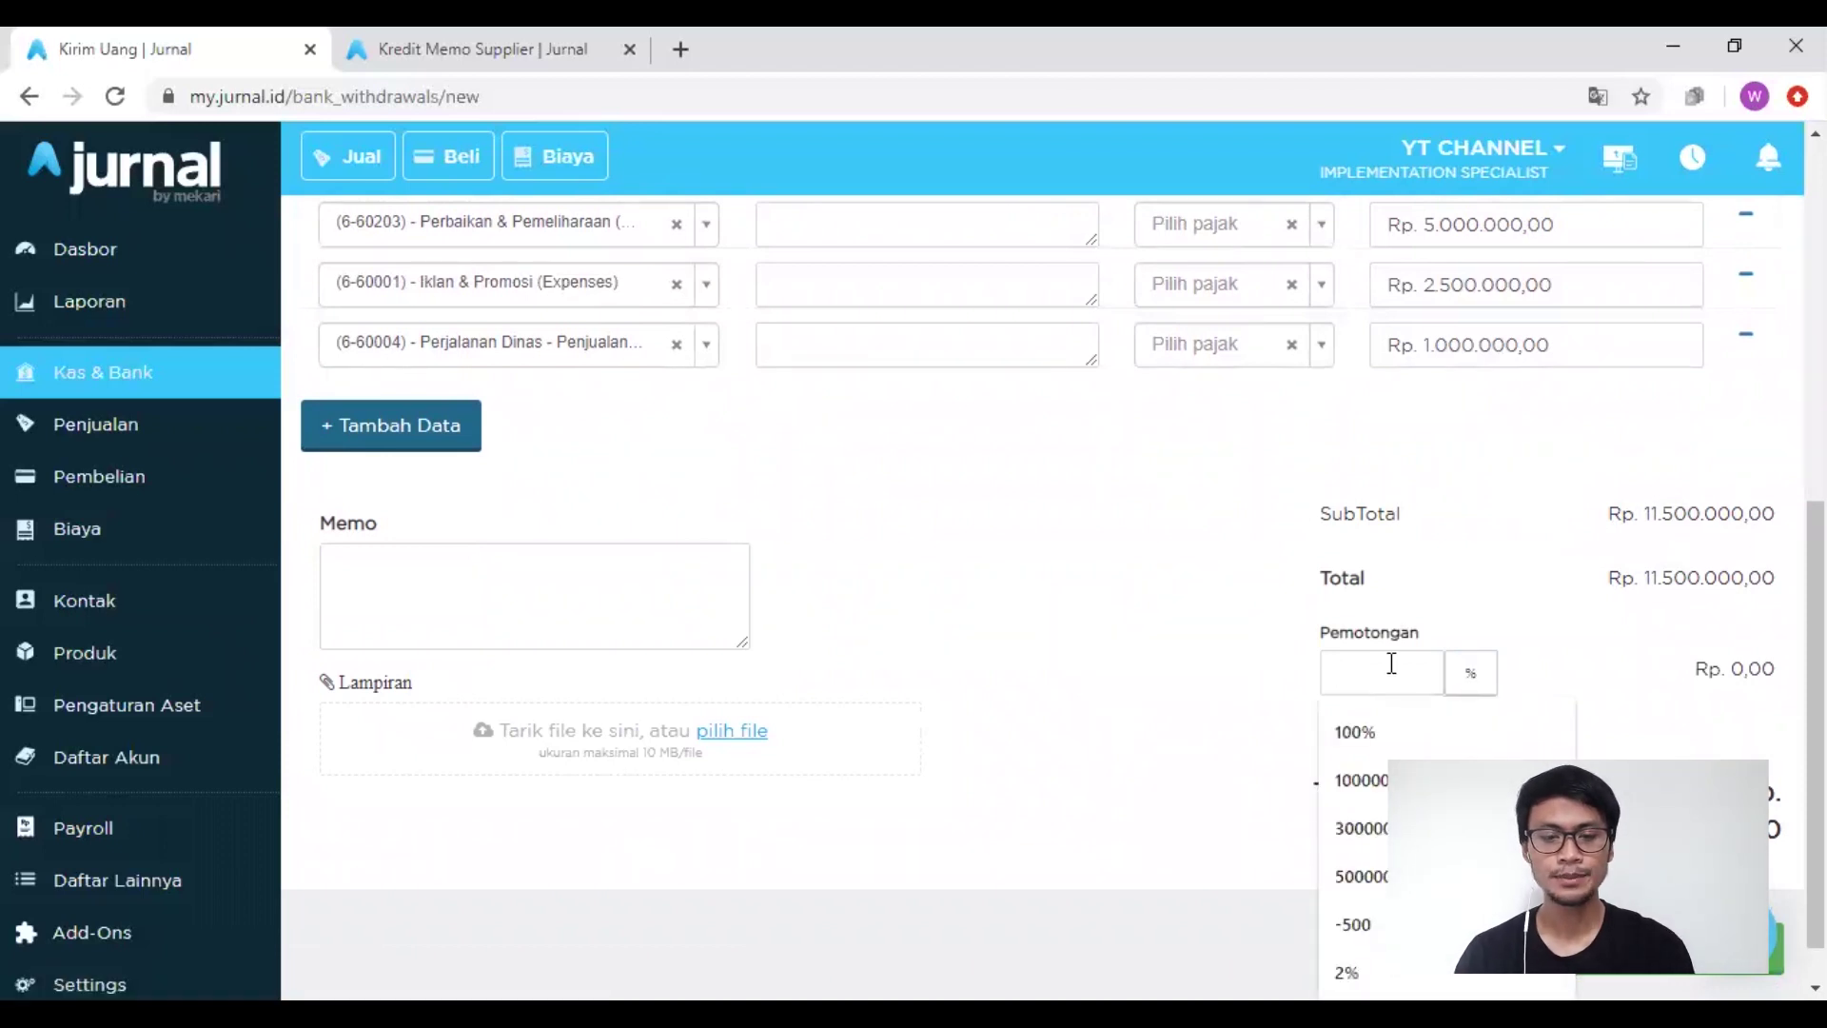
type("150")
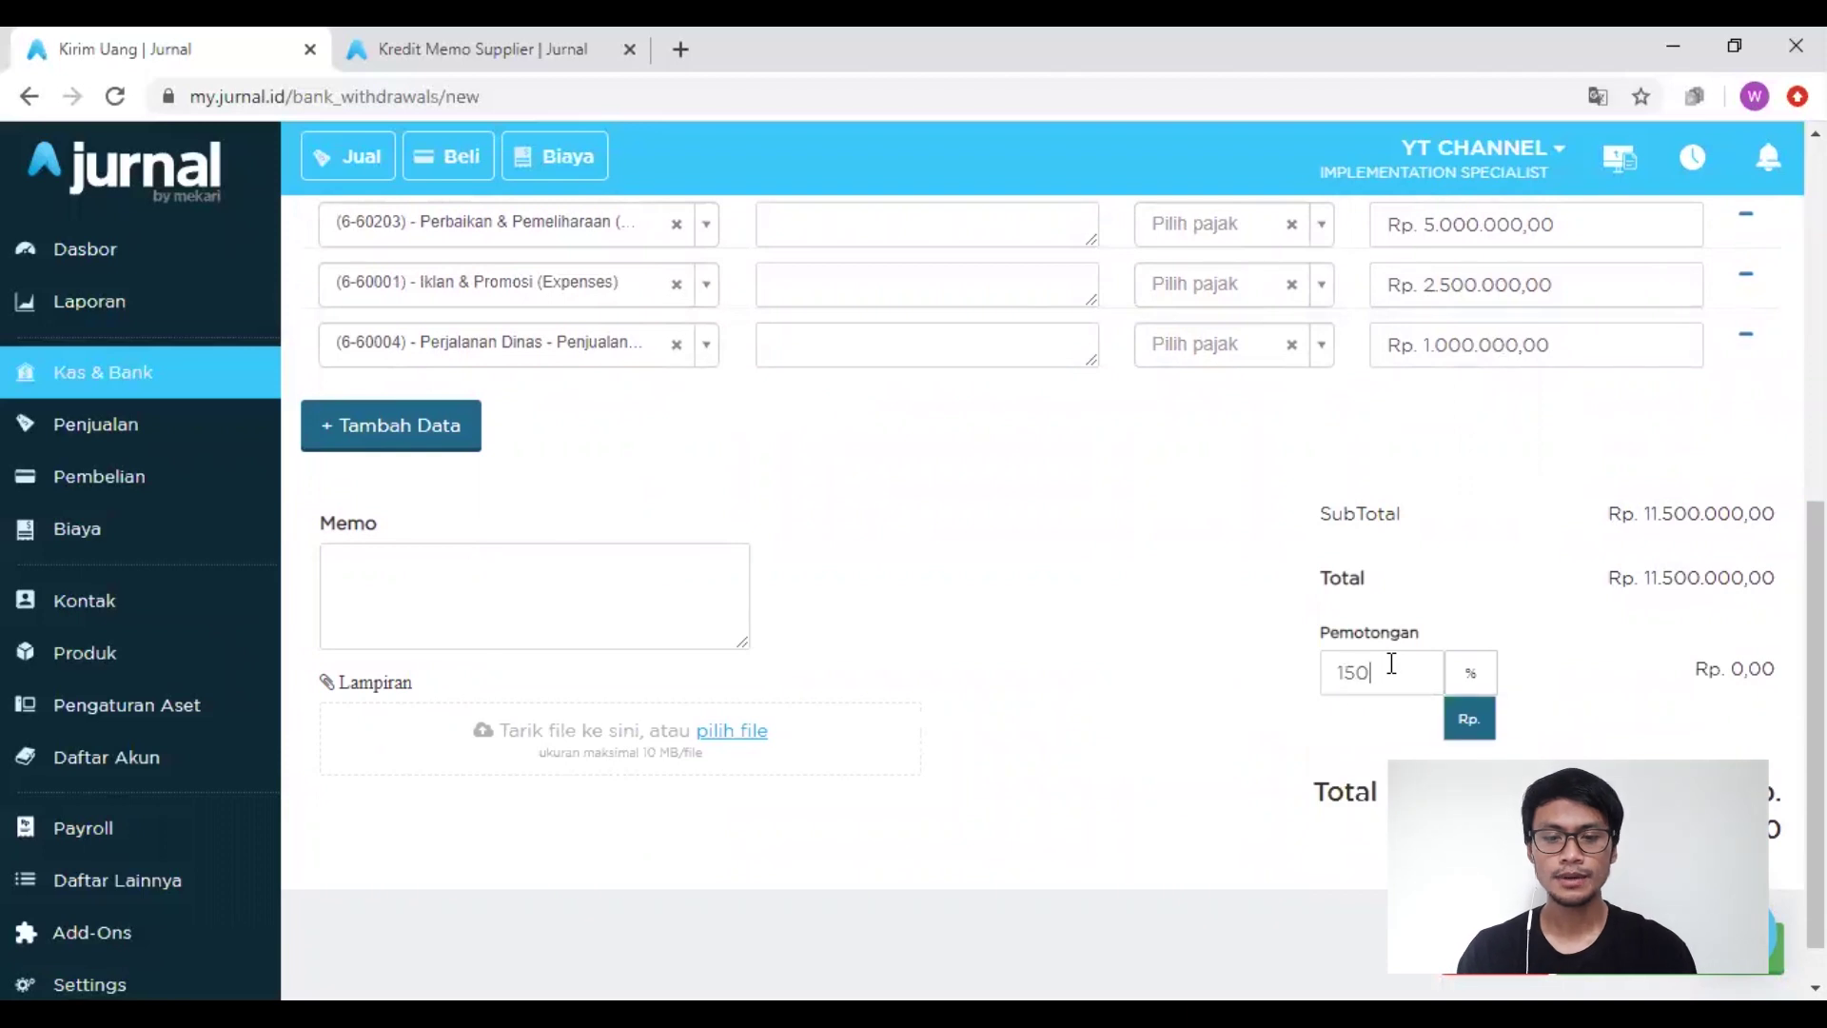
type("0000")
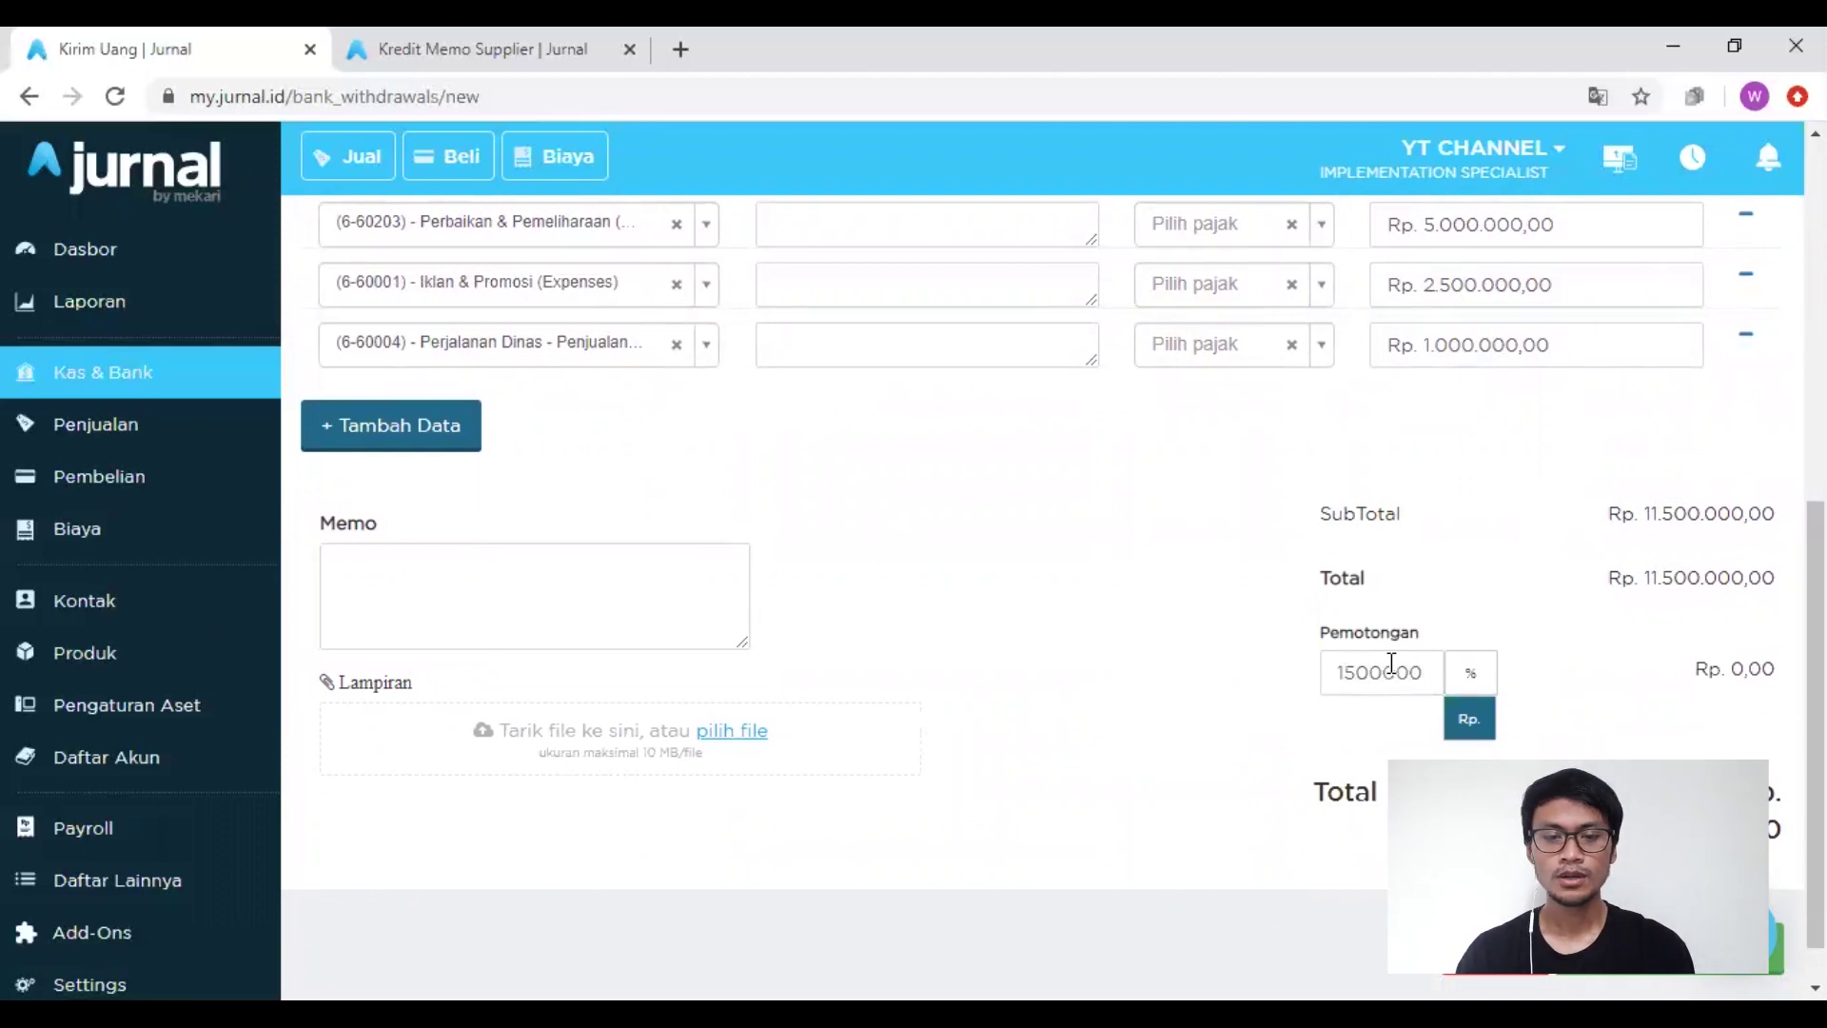
left_click(1368, 759)
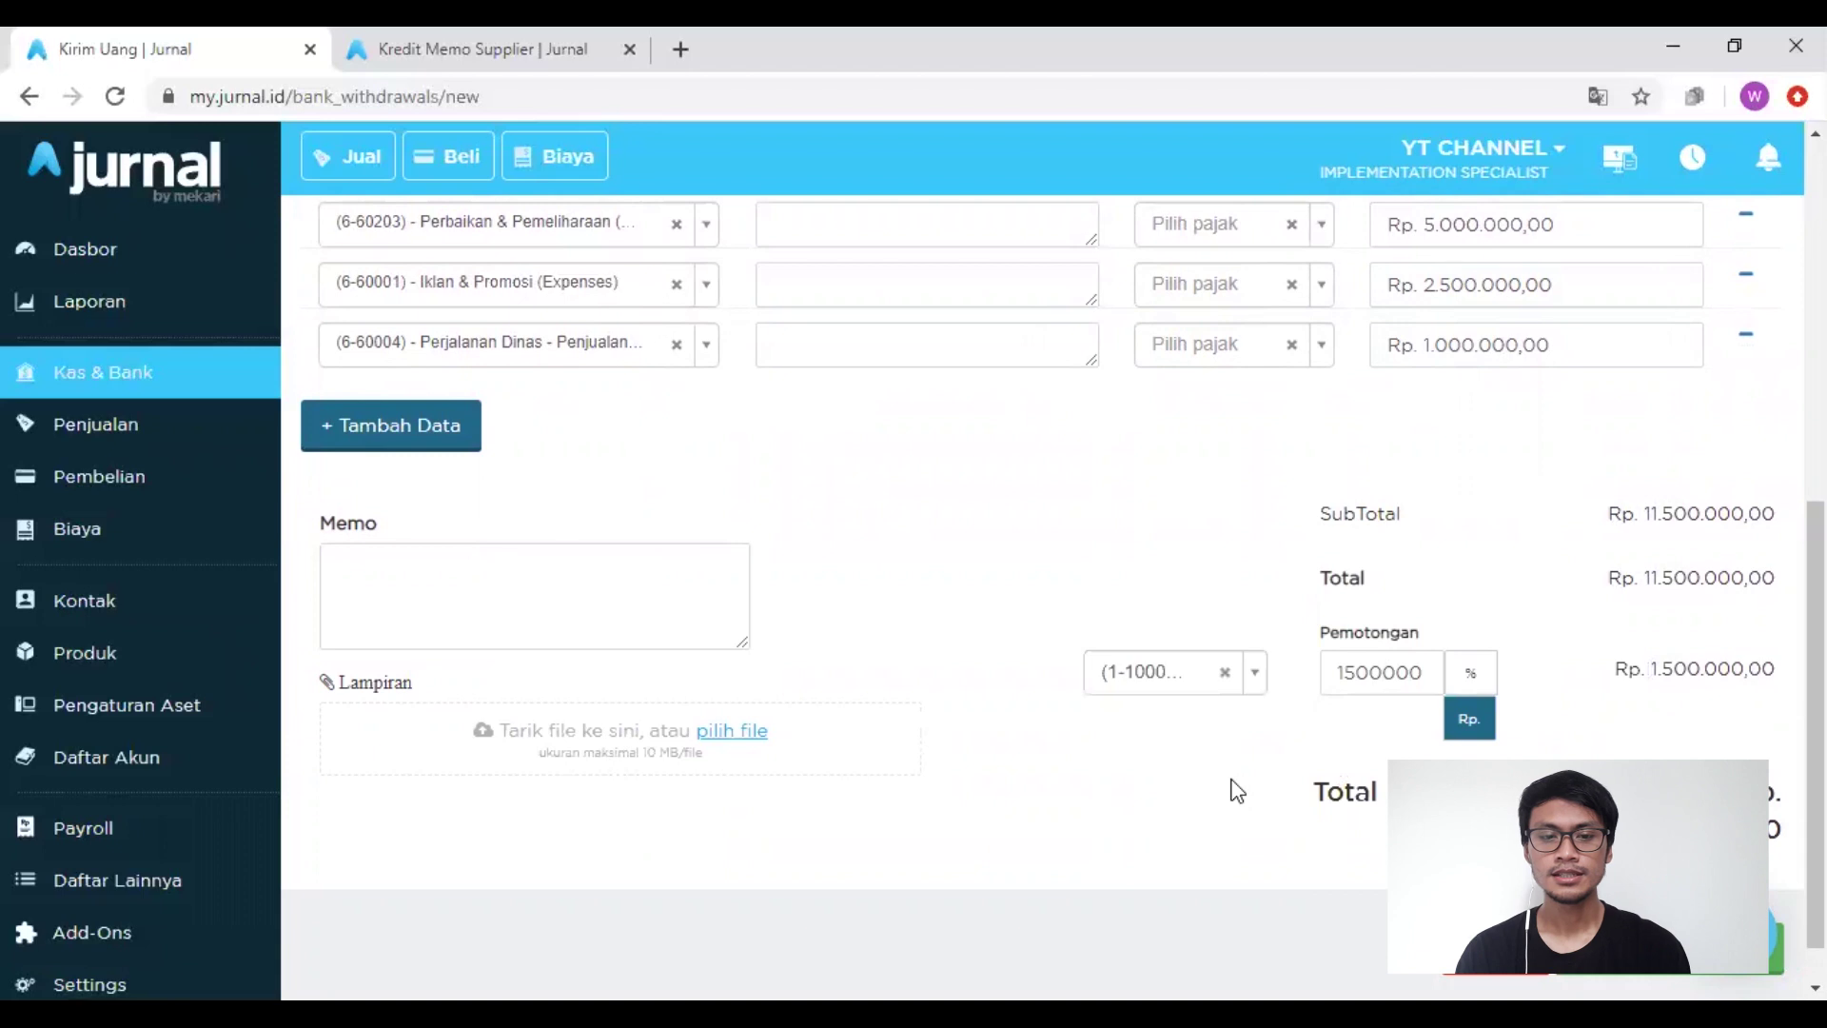
Step: Post the deduction to the (1-10001) Kas account
scroll(1193, 585, "up", 5)
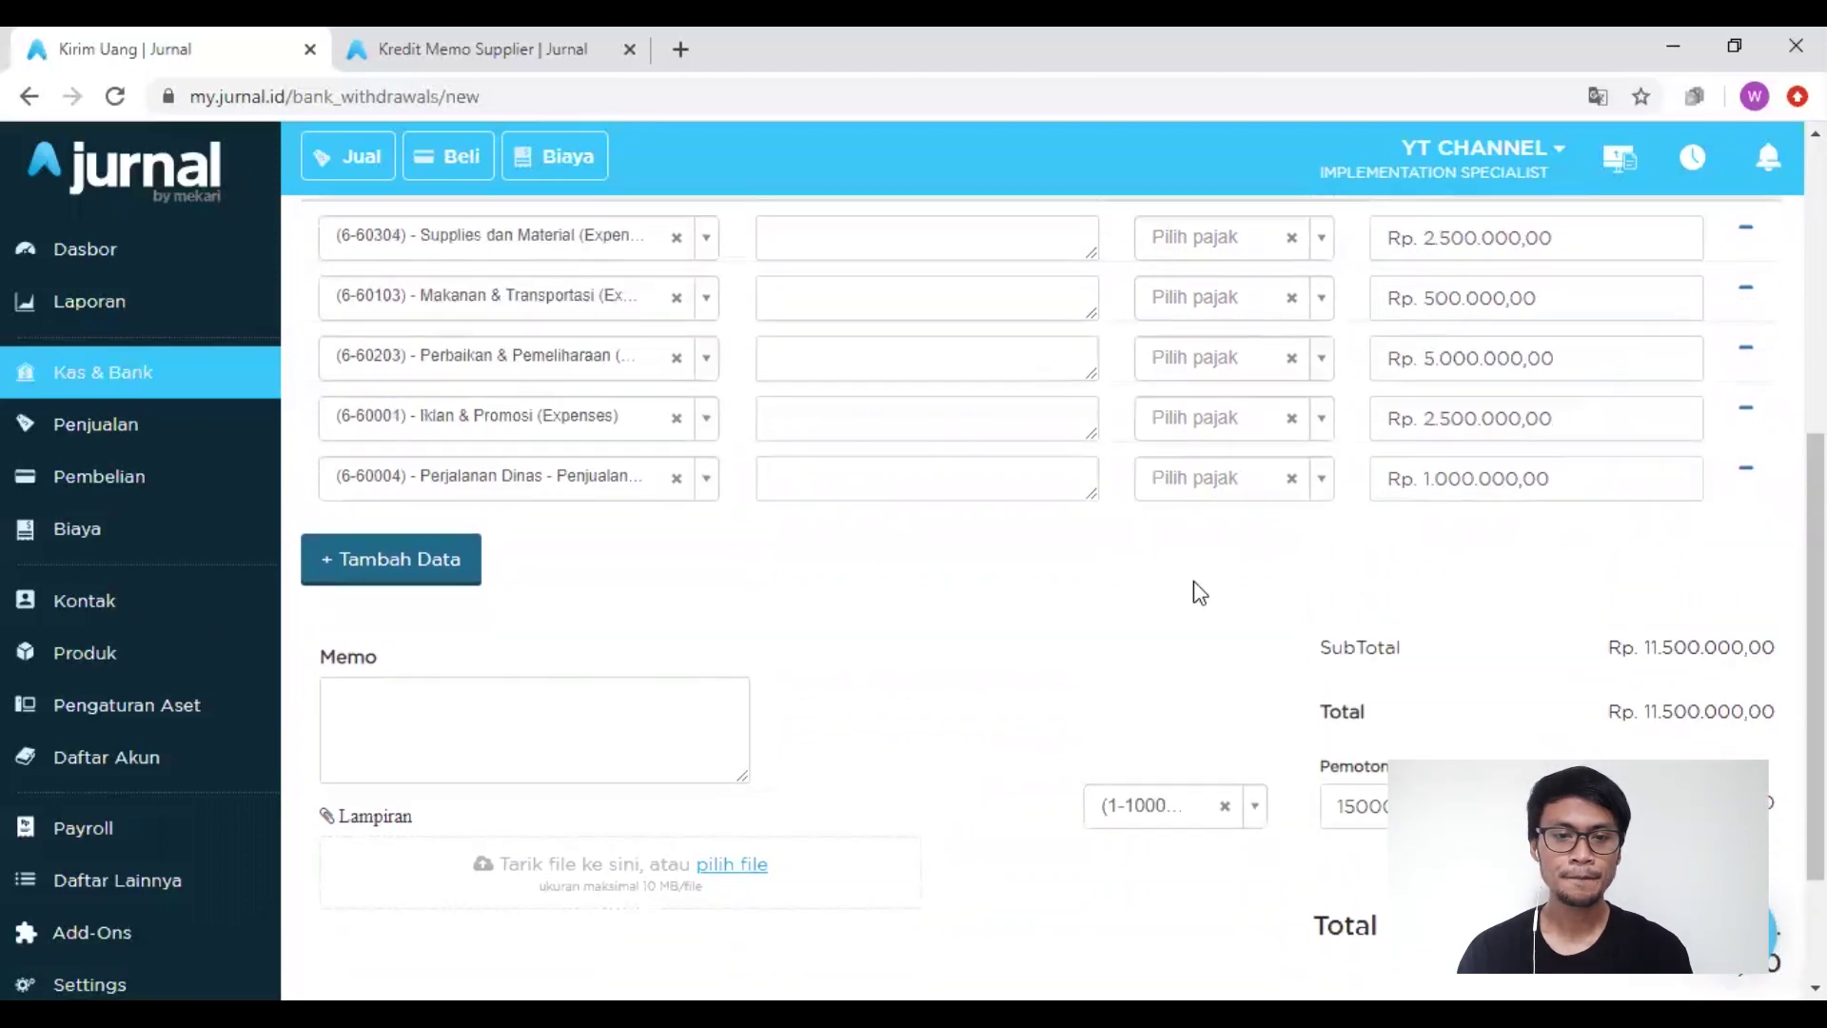
scroll(1194, 585, "up", 2)
scroll(1193, 590, "down", 8)
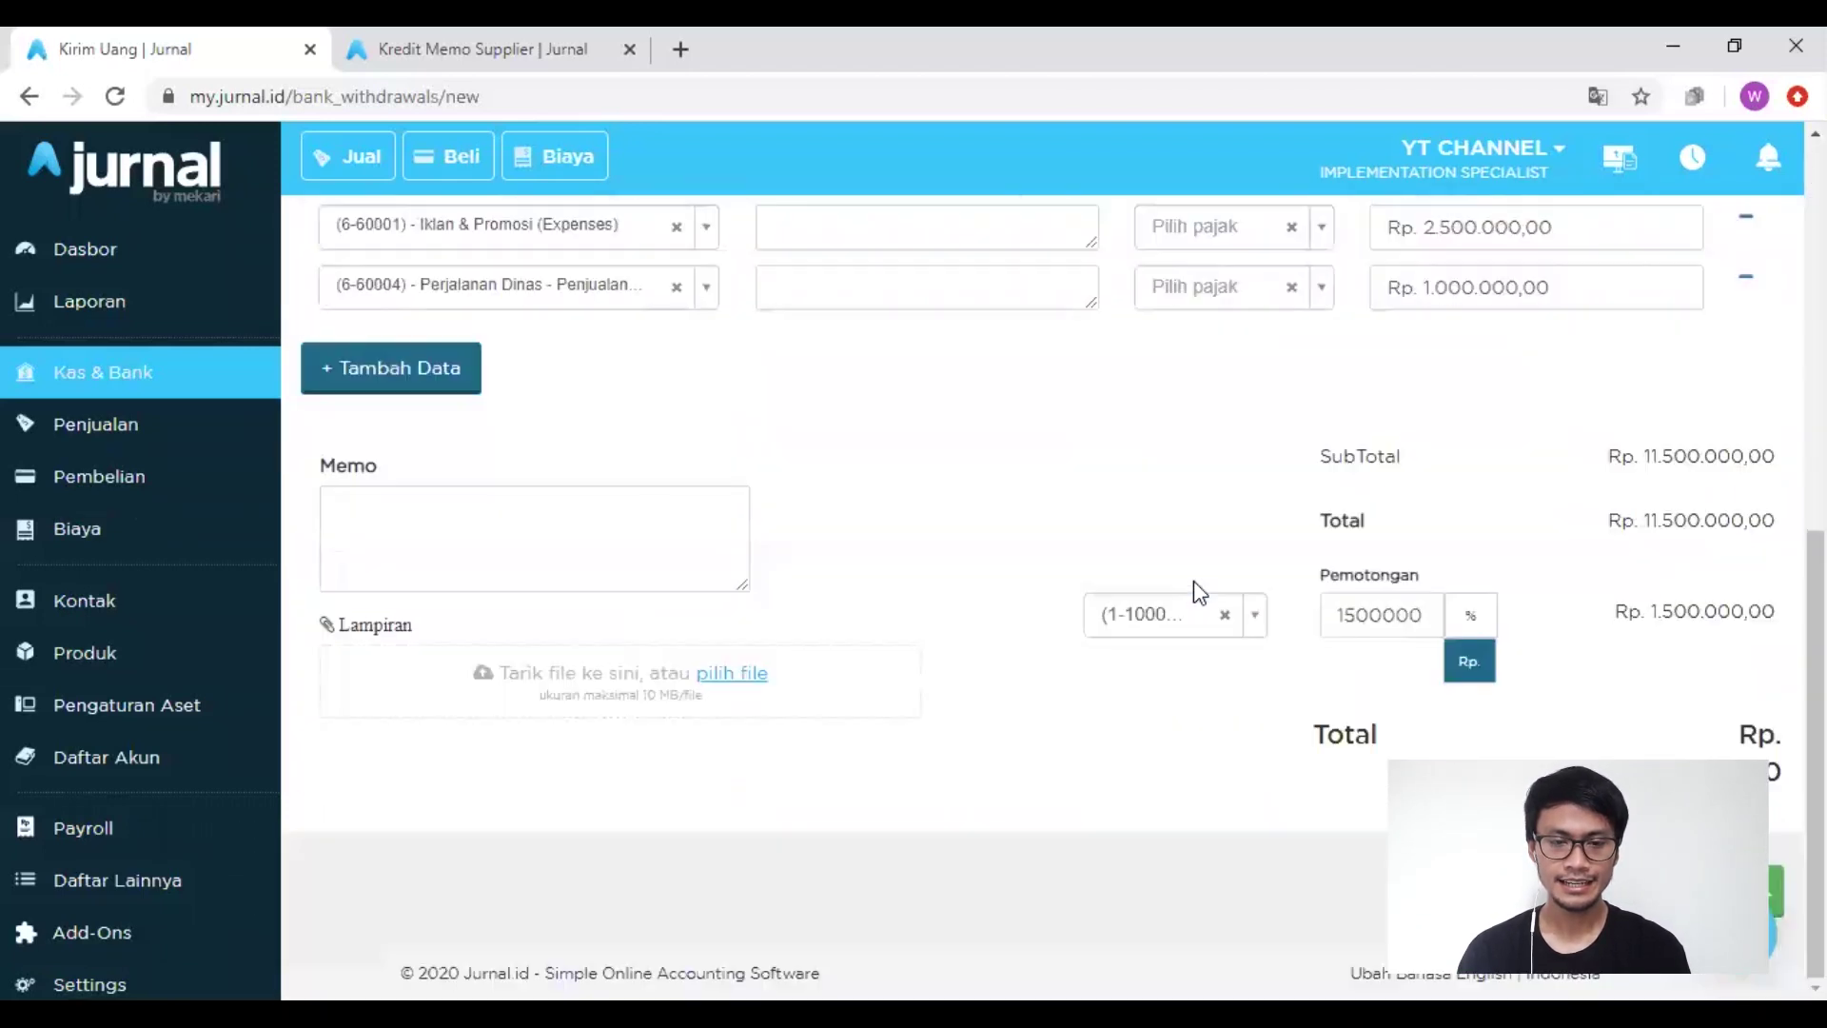
left_click(1162, 624)
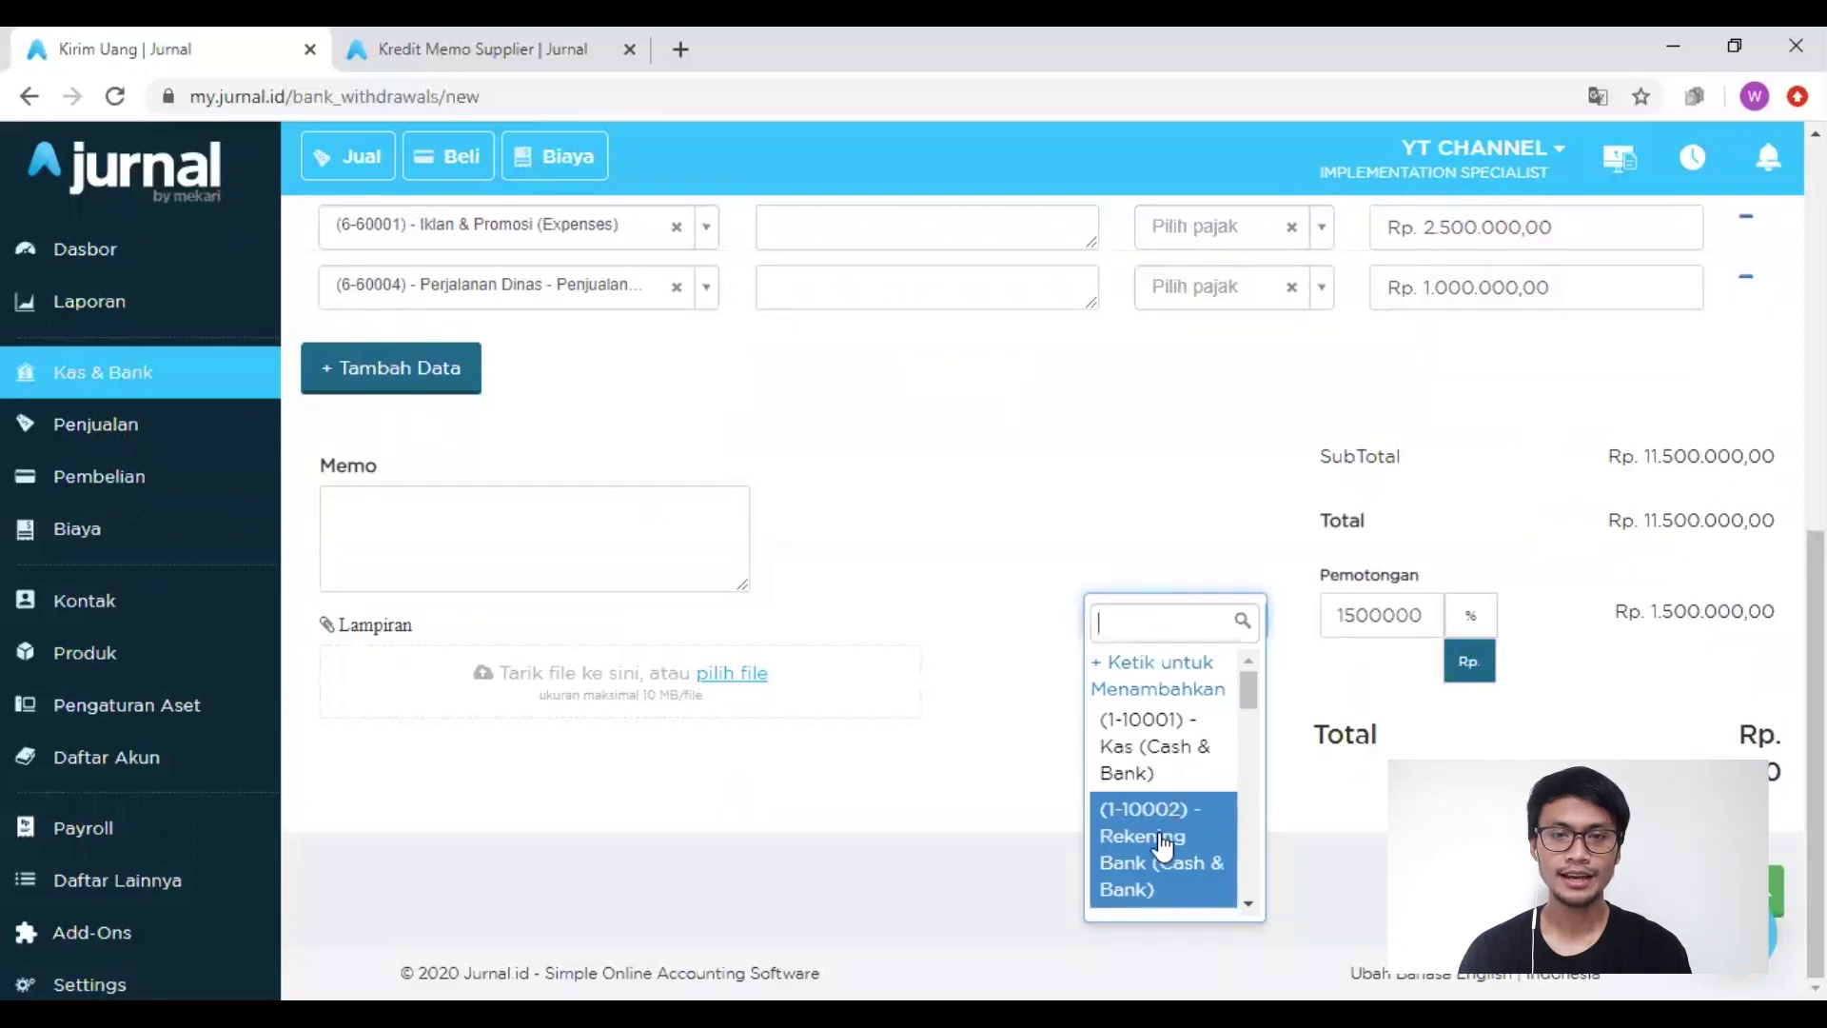
left_click(1161, 780)
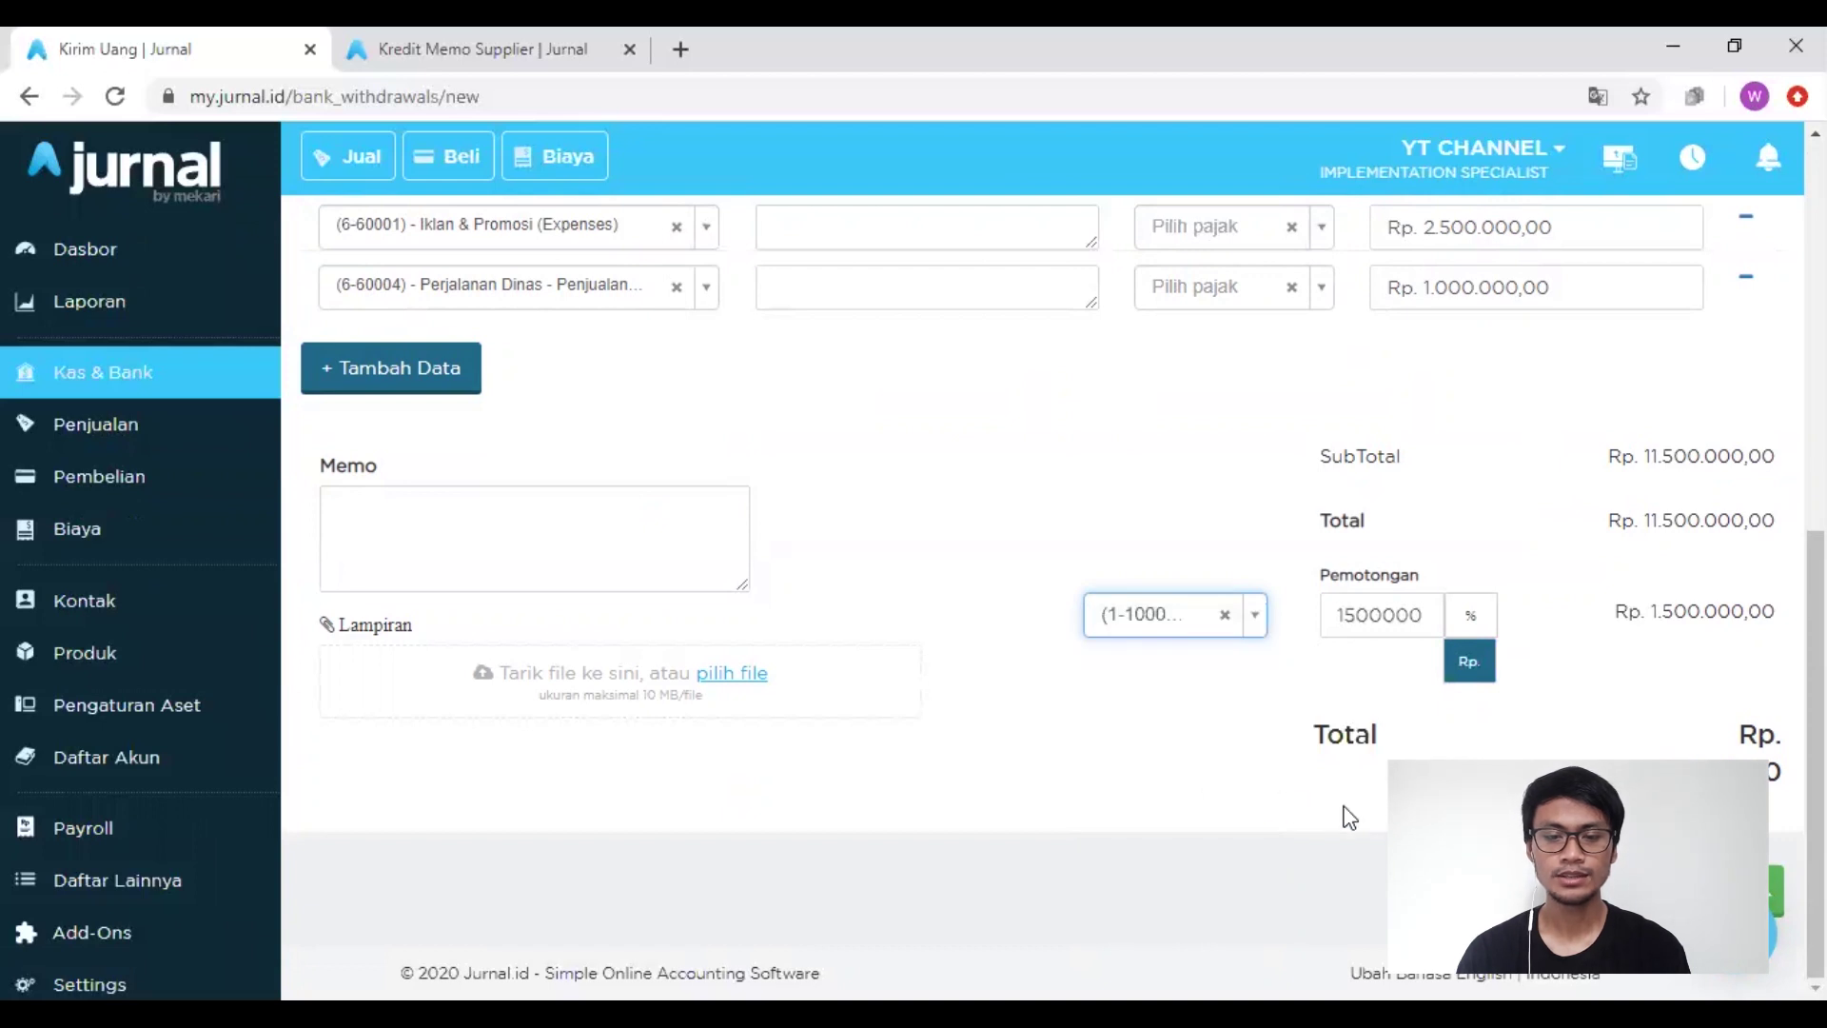
Step: Save the payment as Bank Withdrawal #10001 for Rp 10.000.000
left_click(1706, 891)
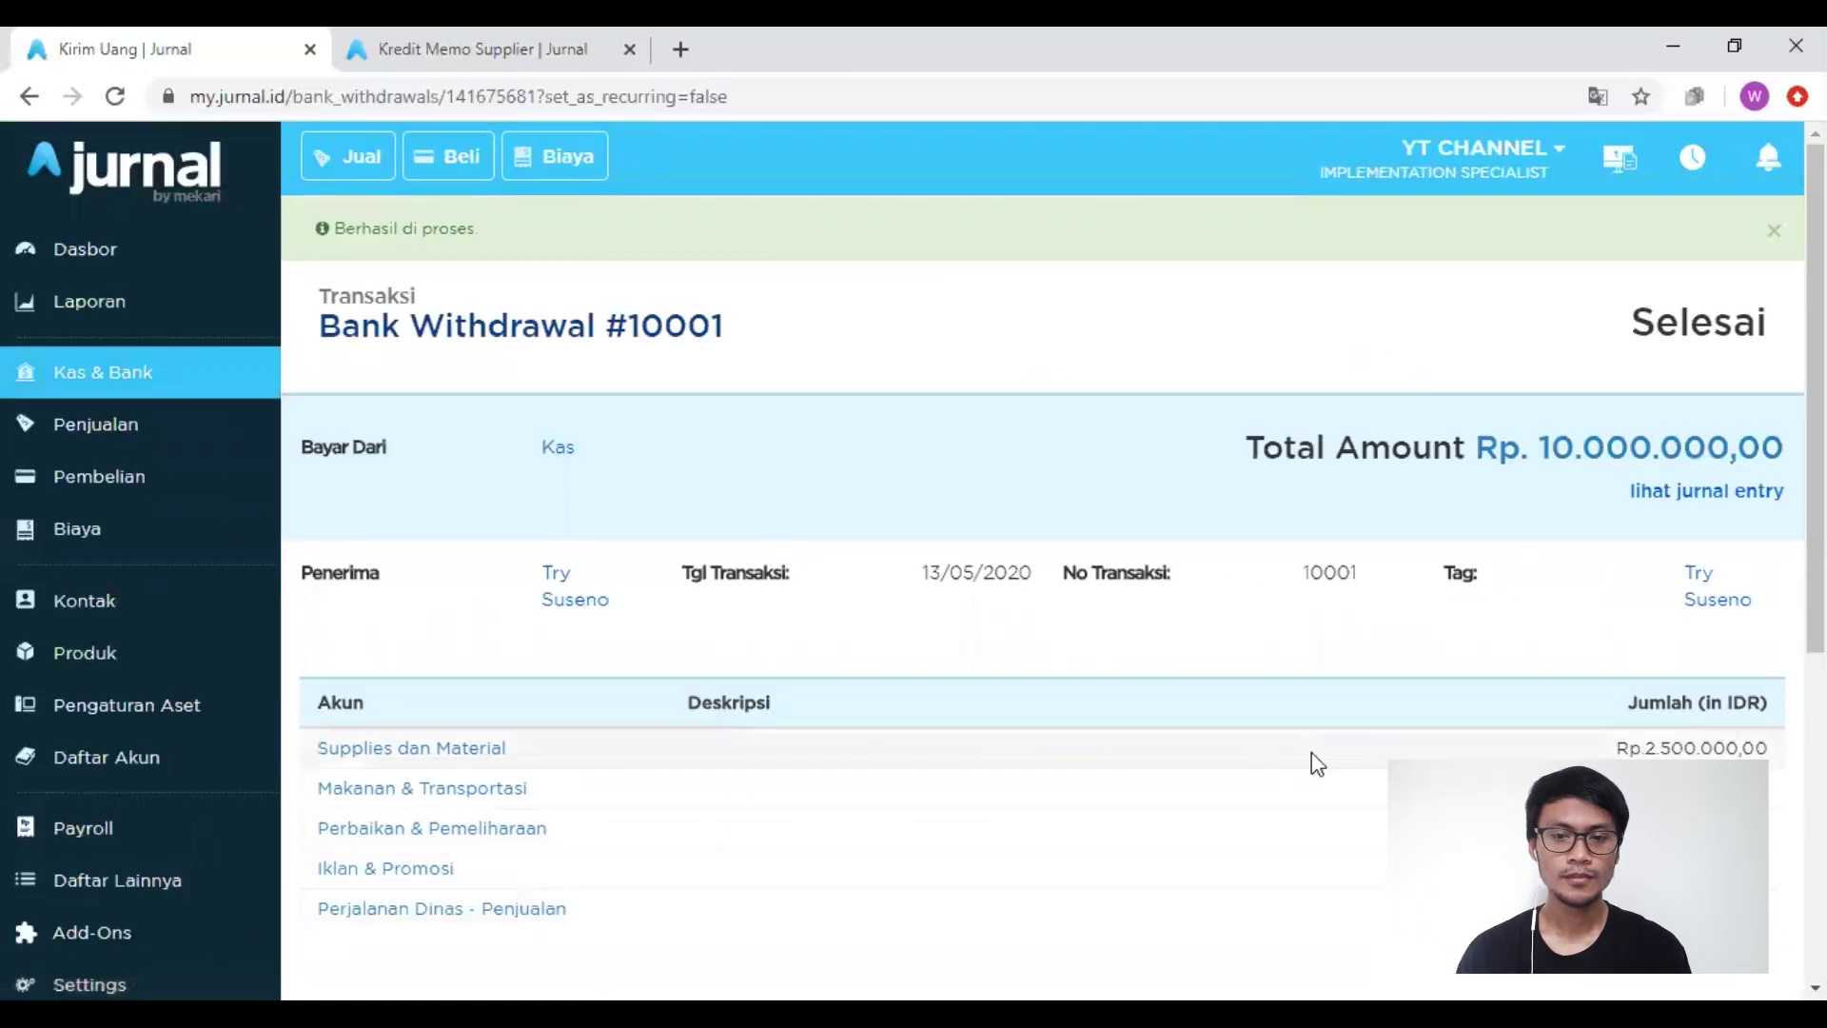
scroll(1317, 765, "down", 6)
scroll(1318, 765, "up", 6)
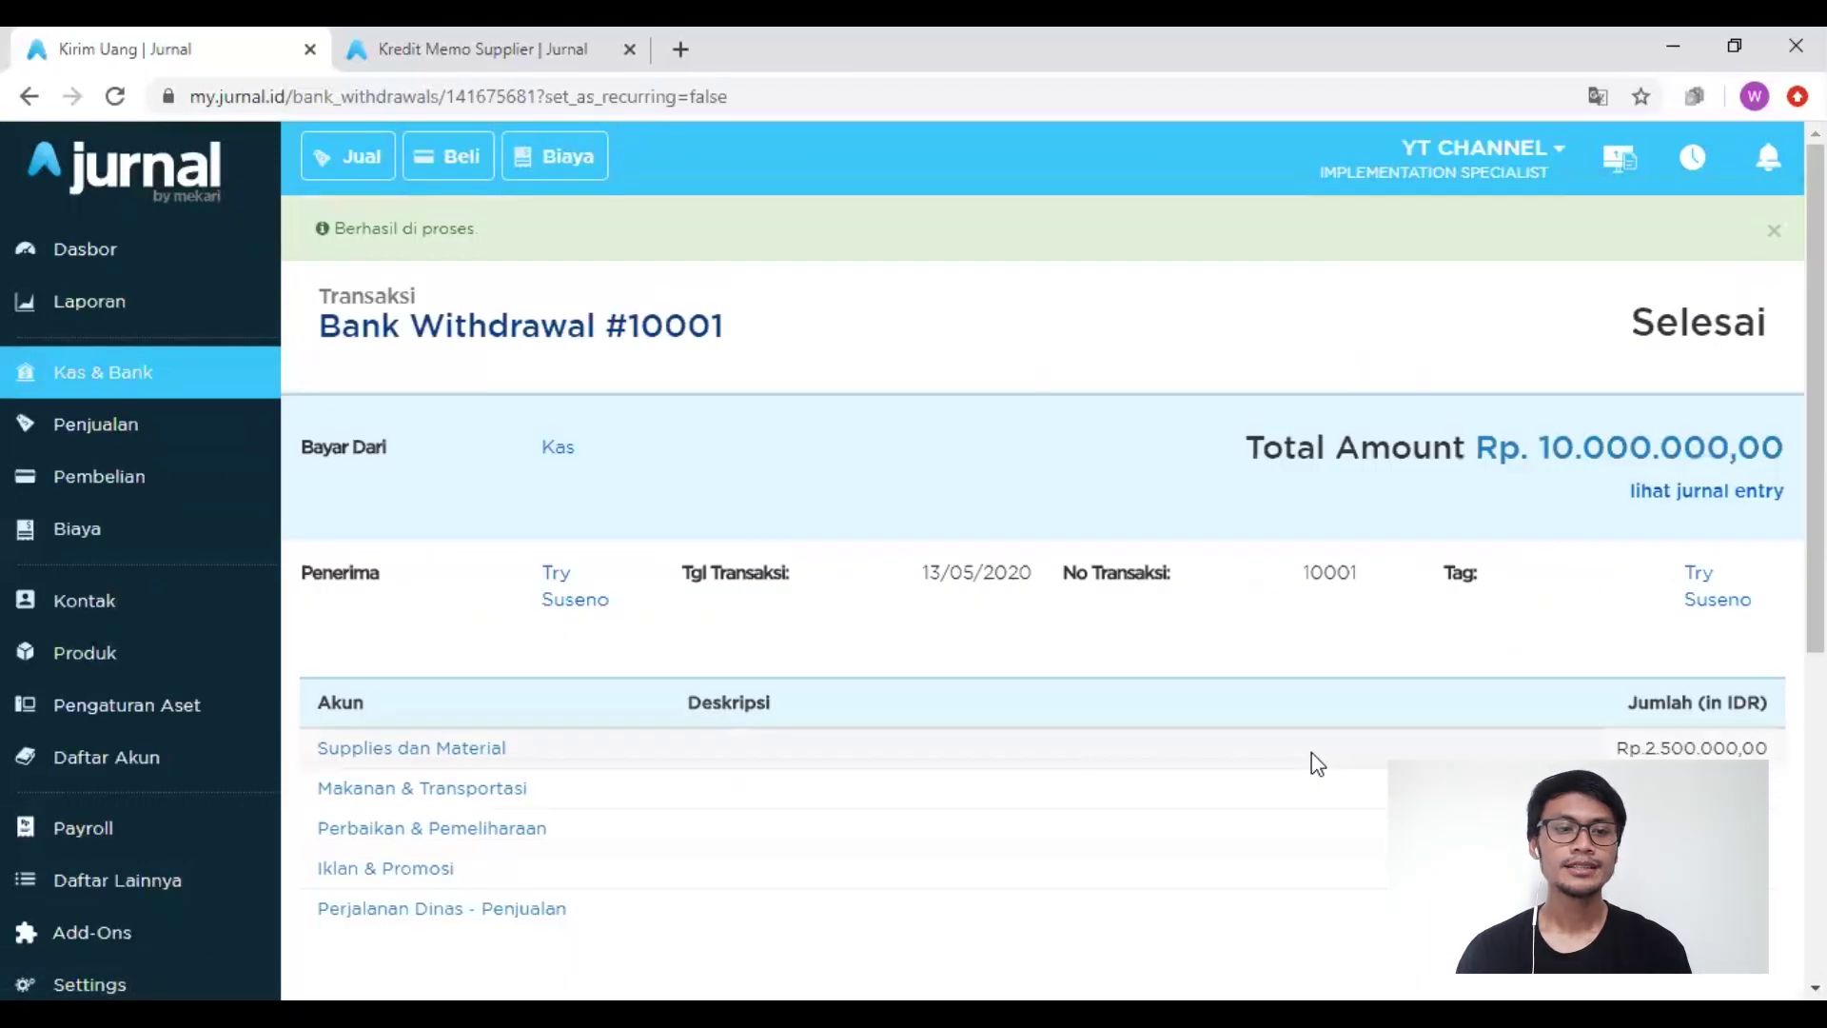
Step: Review the withdrawal's journal entry, then reopen the transaction for editing
left_click(1652, 492)
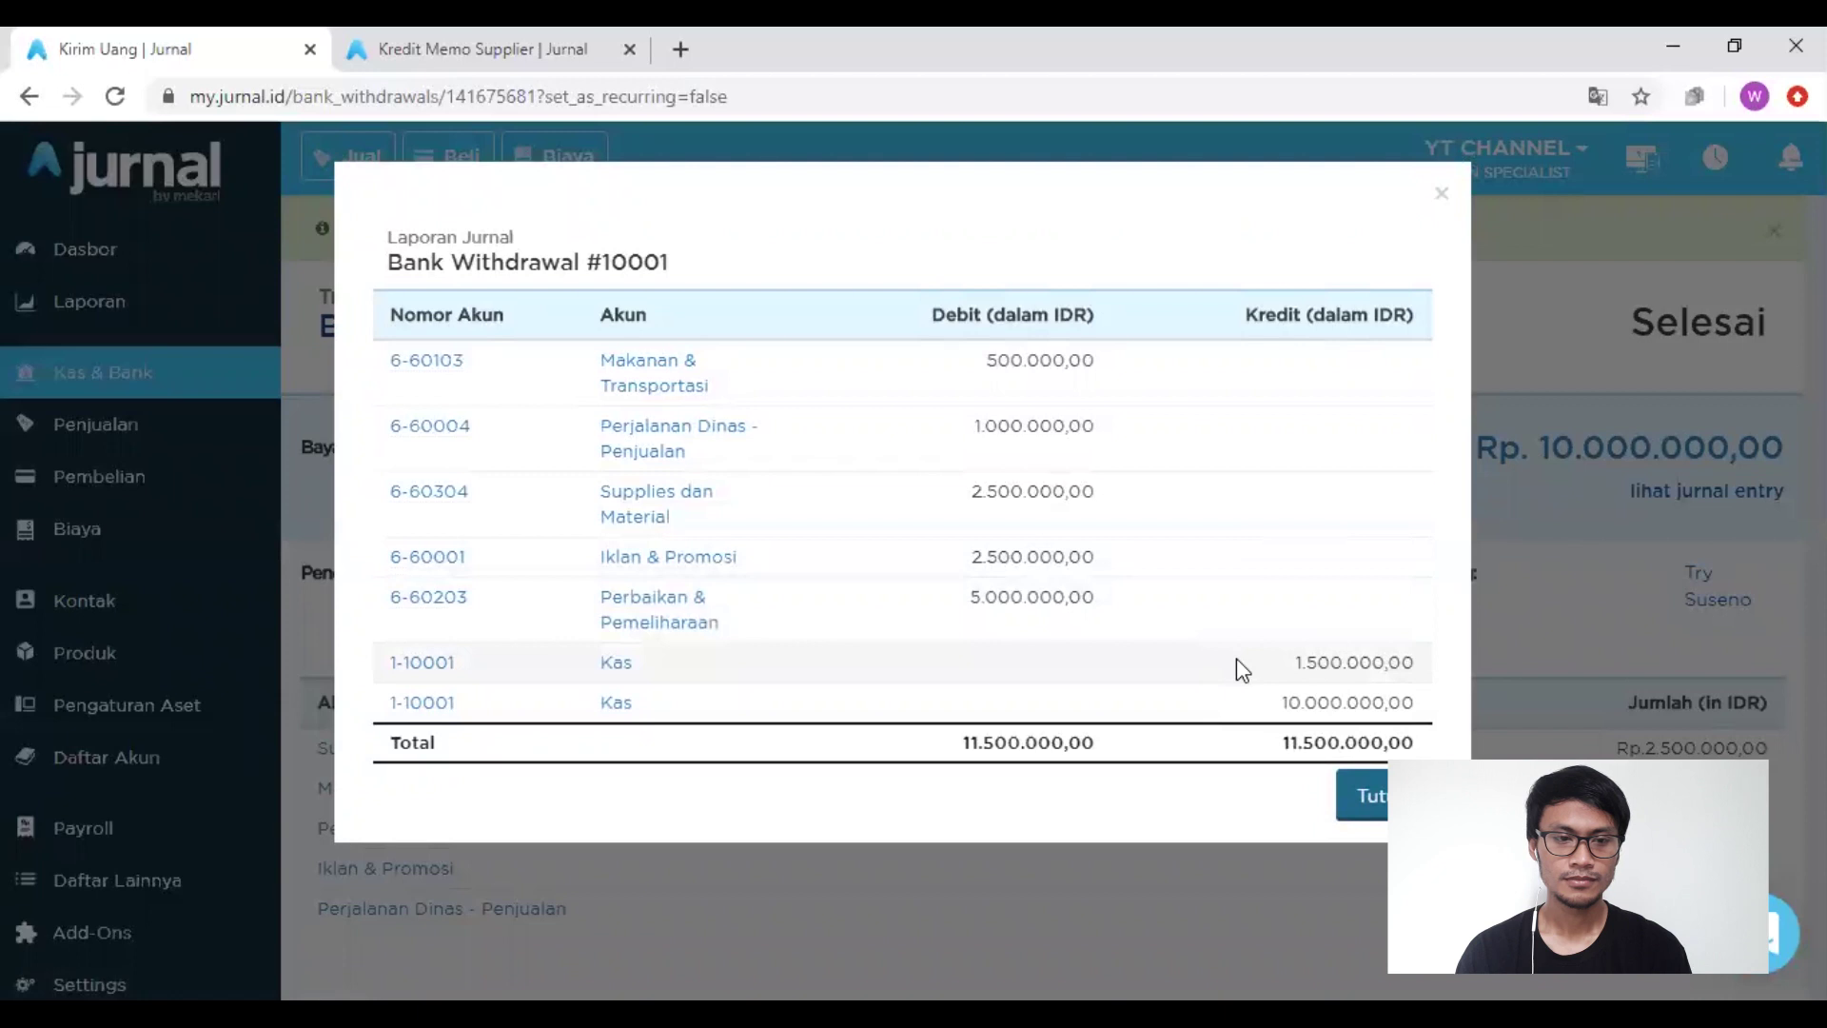
left_click(1372, 797)
scroll(1226, 771, "down", 5)
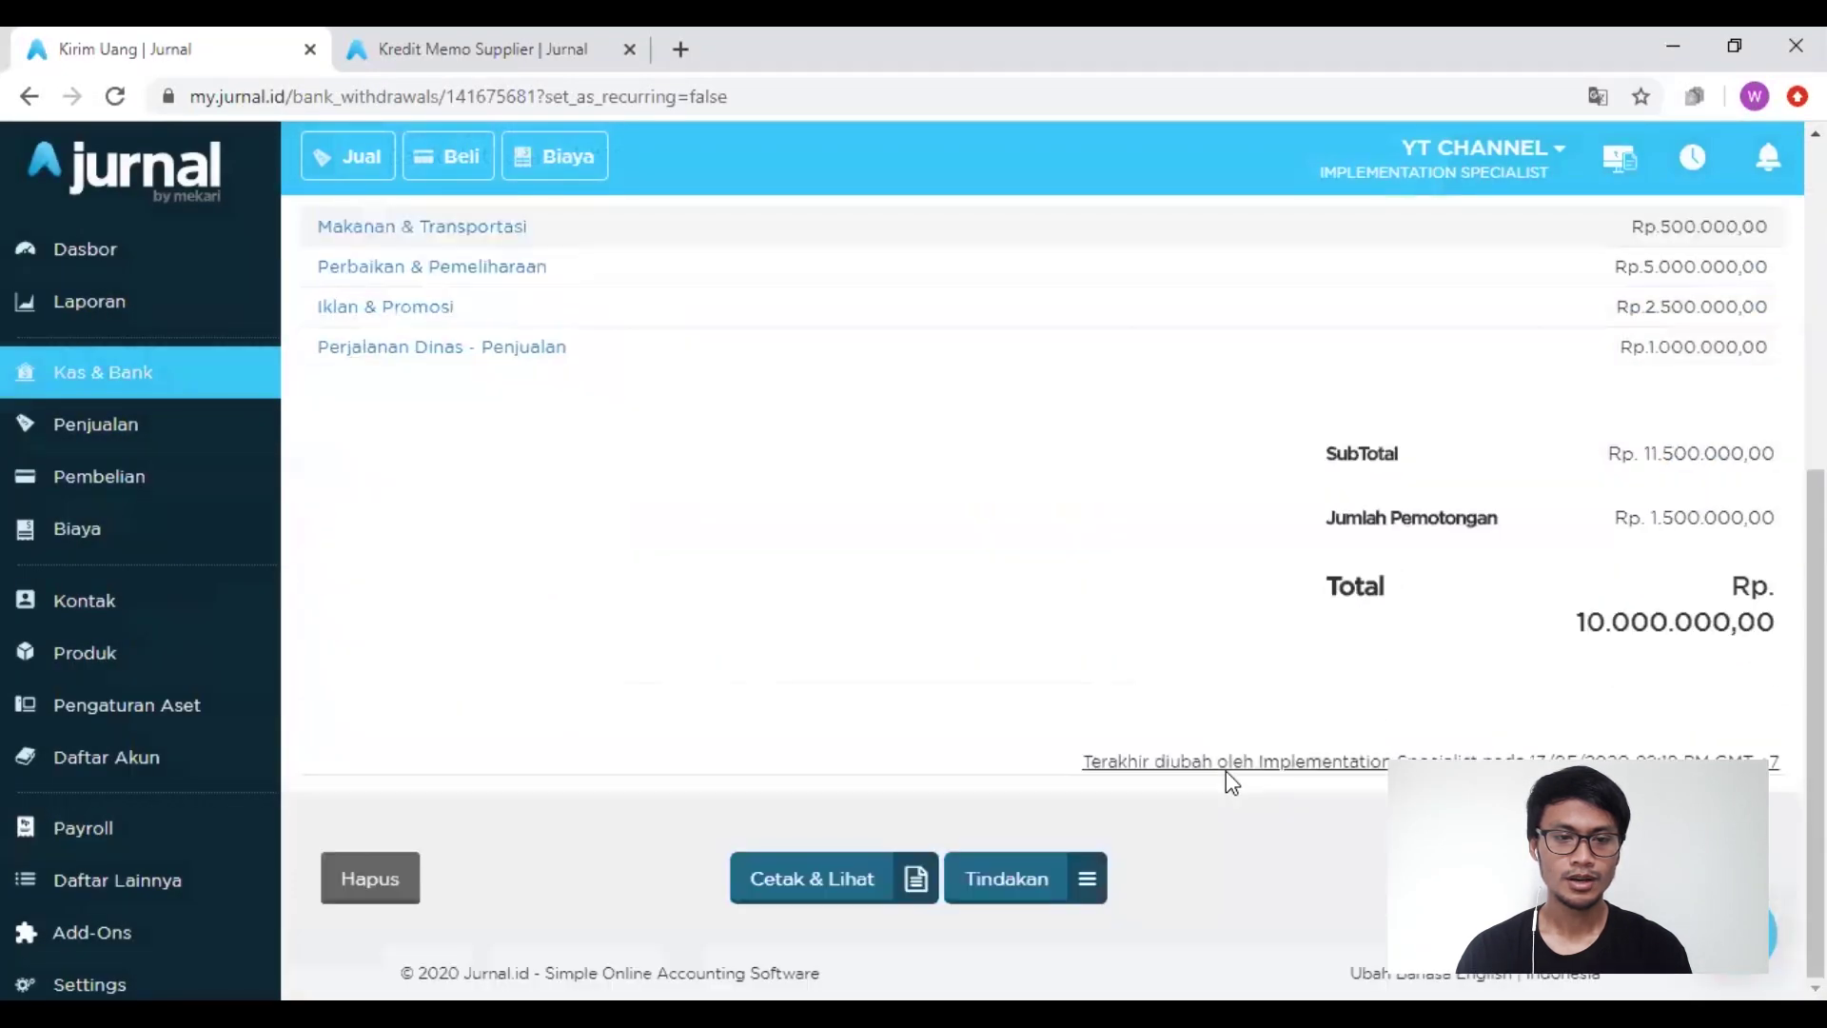
left_click(1226, 765)
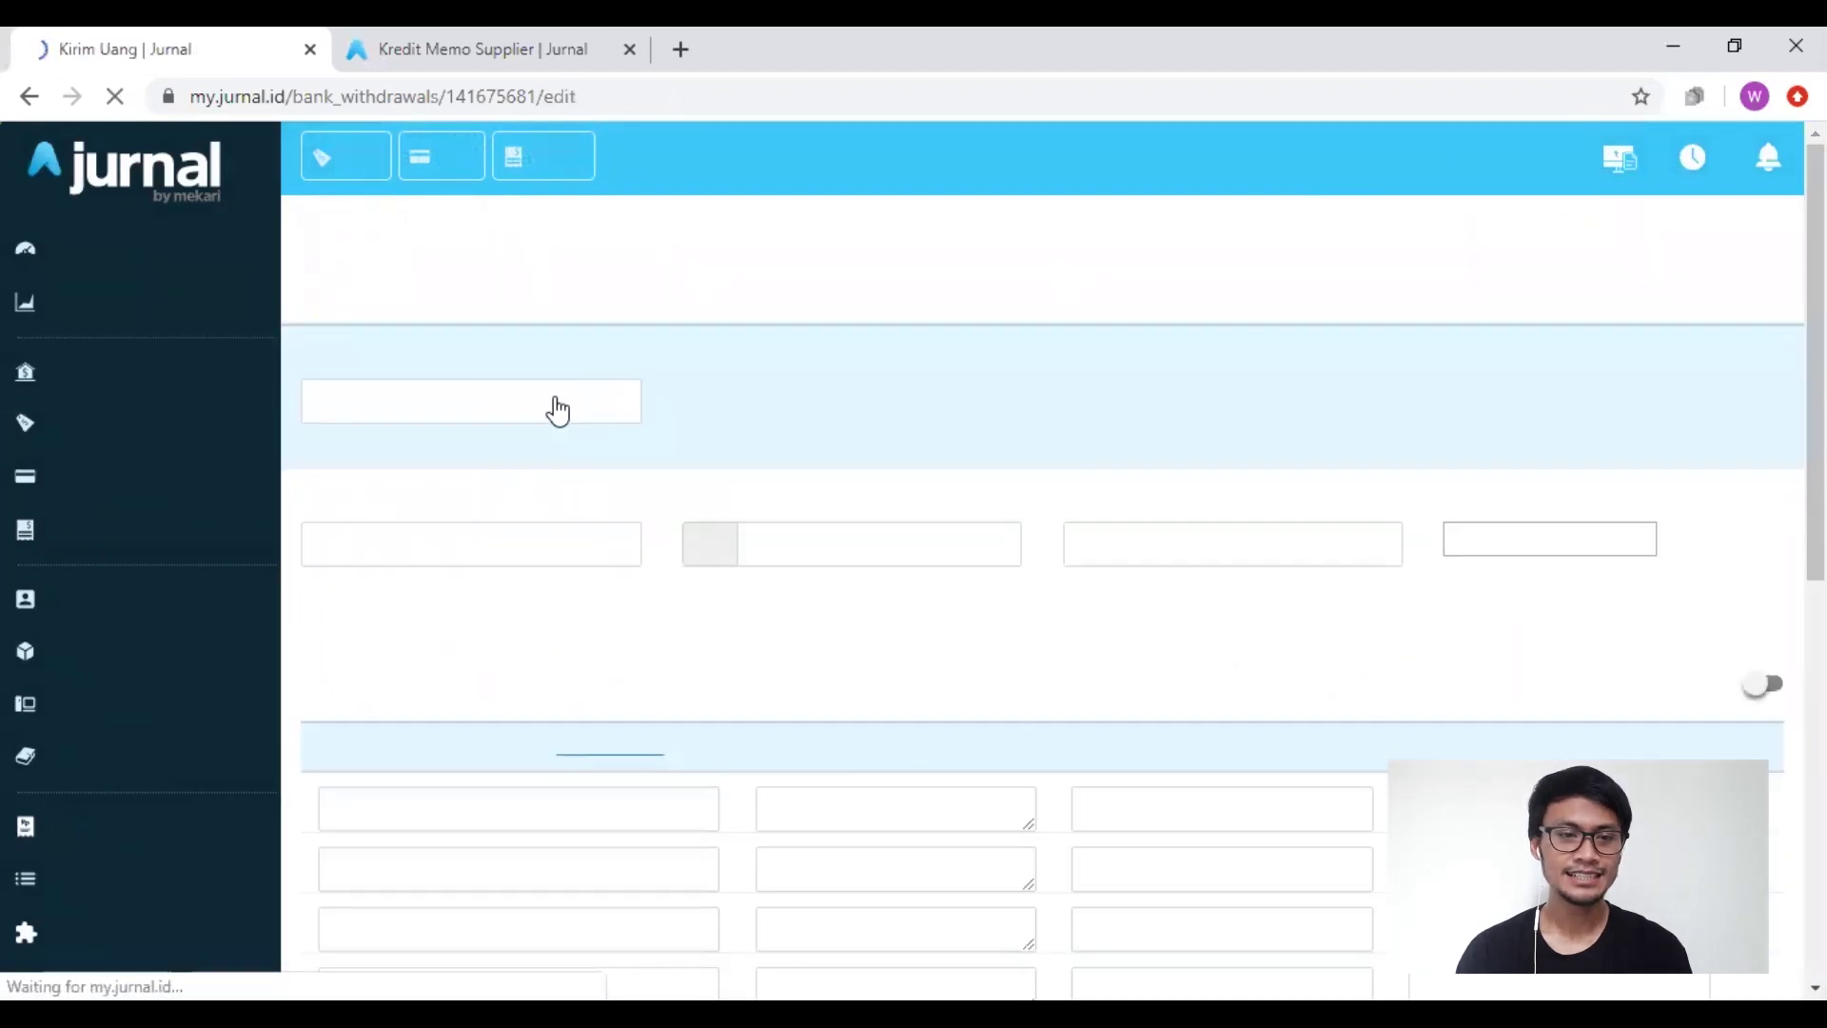
Step: Change Bank Withdrawal #10001 to pay from (1-10003) Ayat Silang and save it
left_click(492, 404)
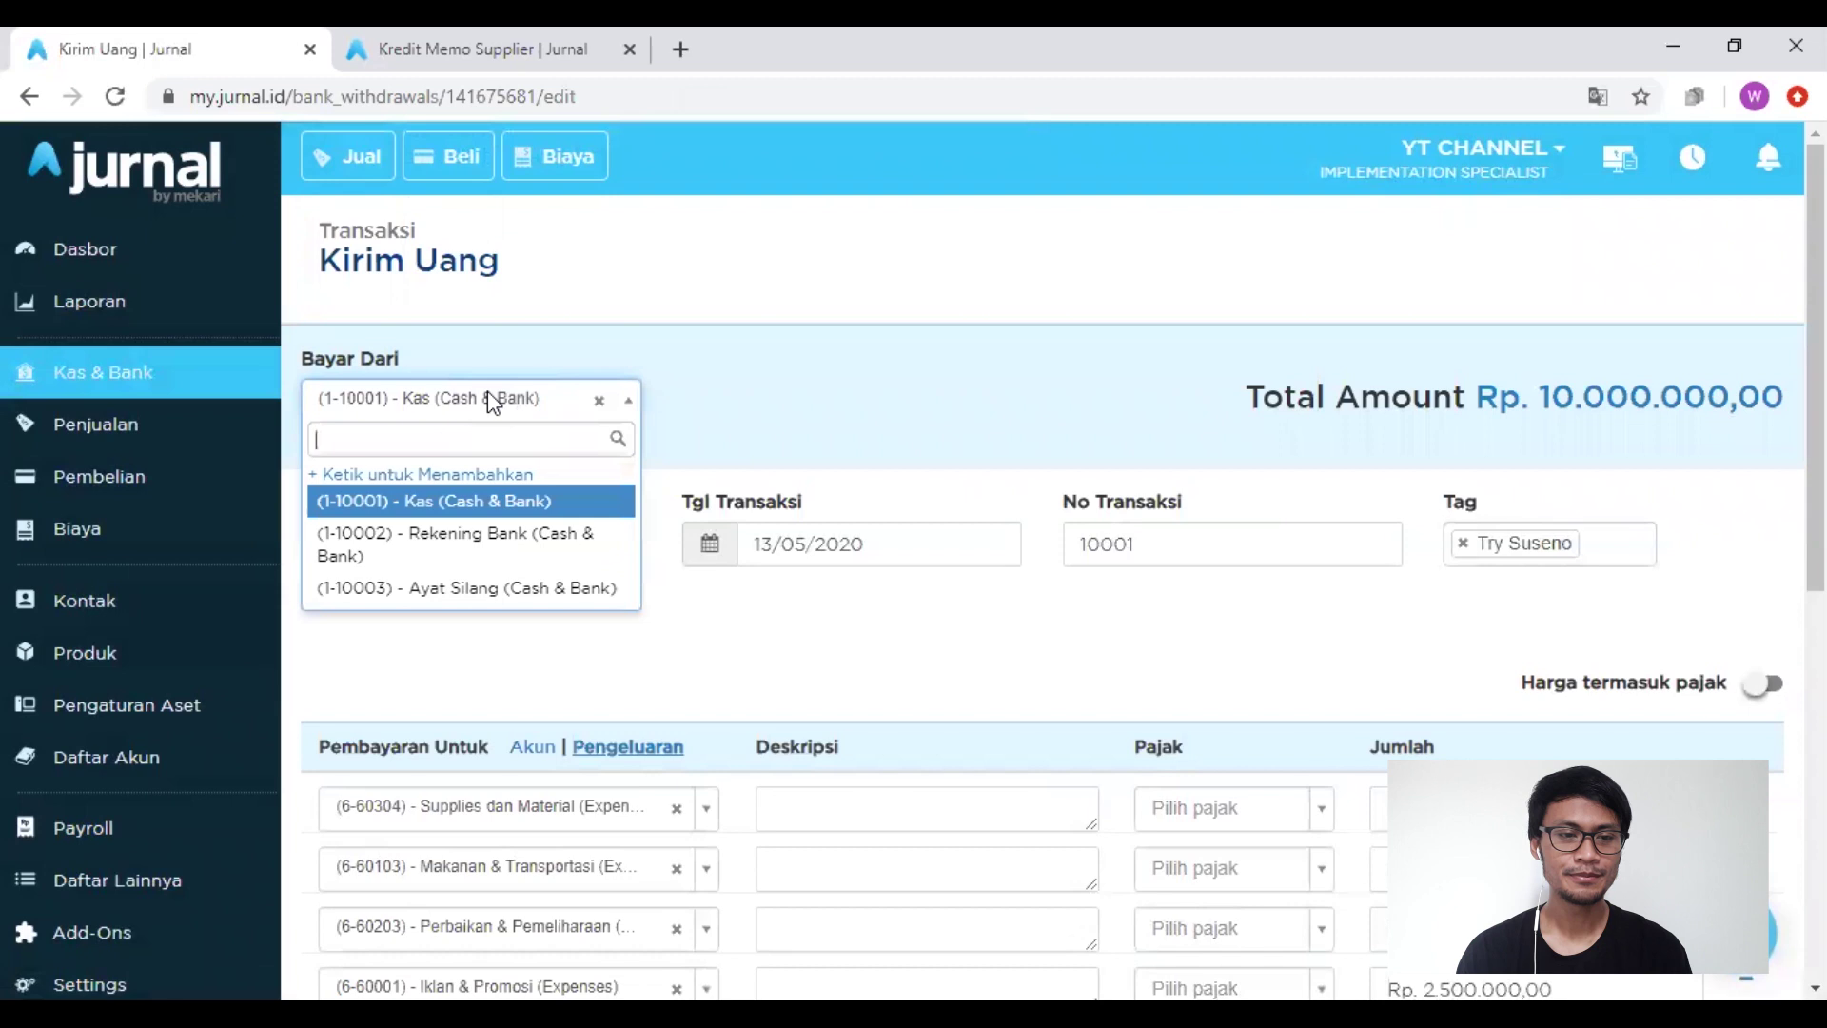
left_click(472, 590)
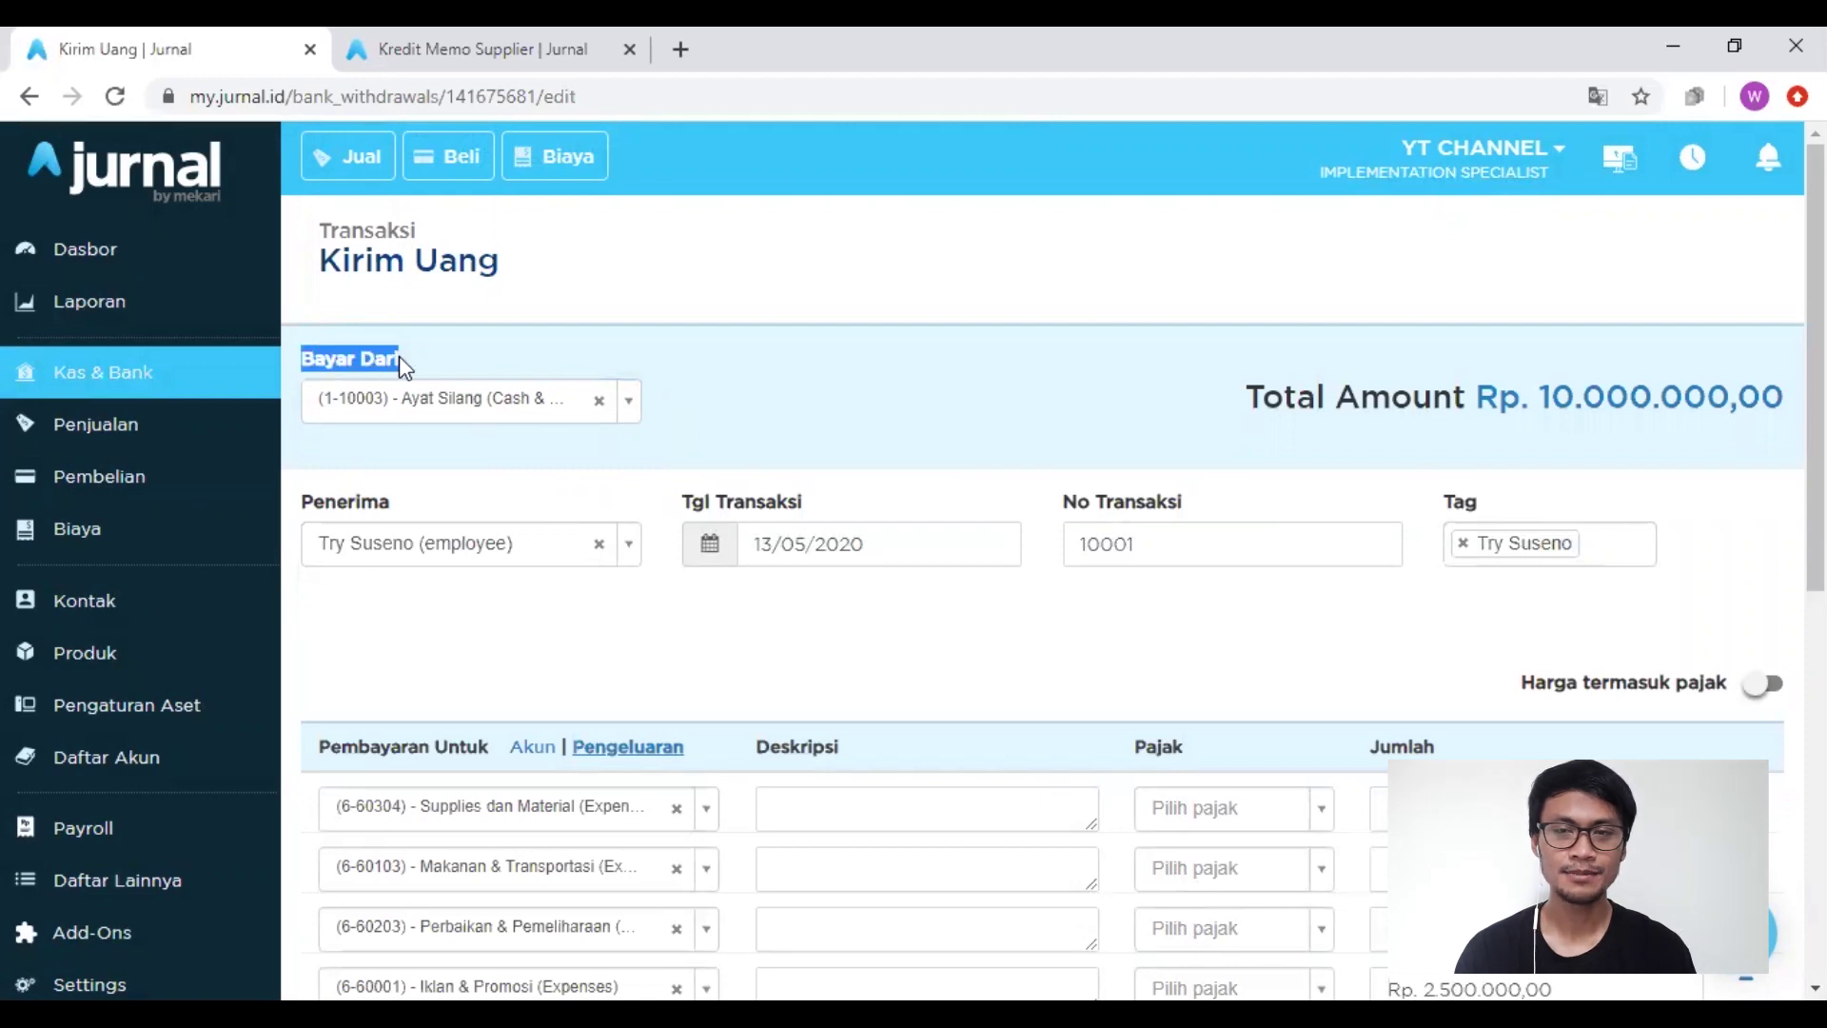
scroll(985, 630, "down", 8)
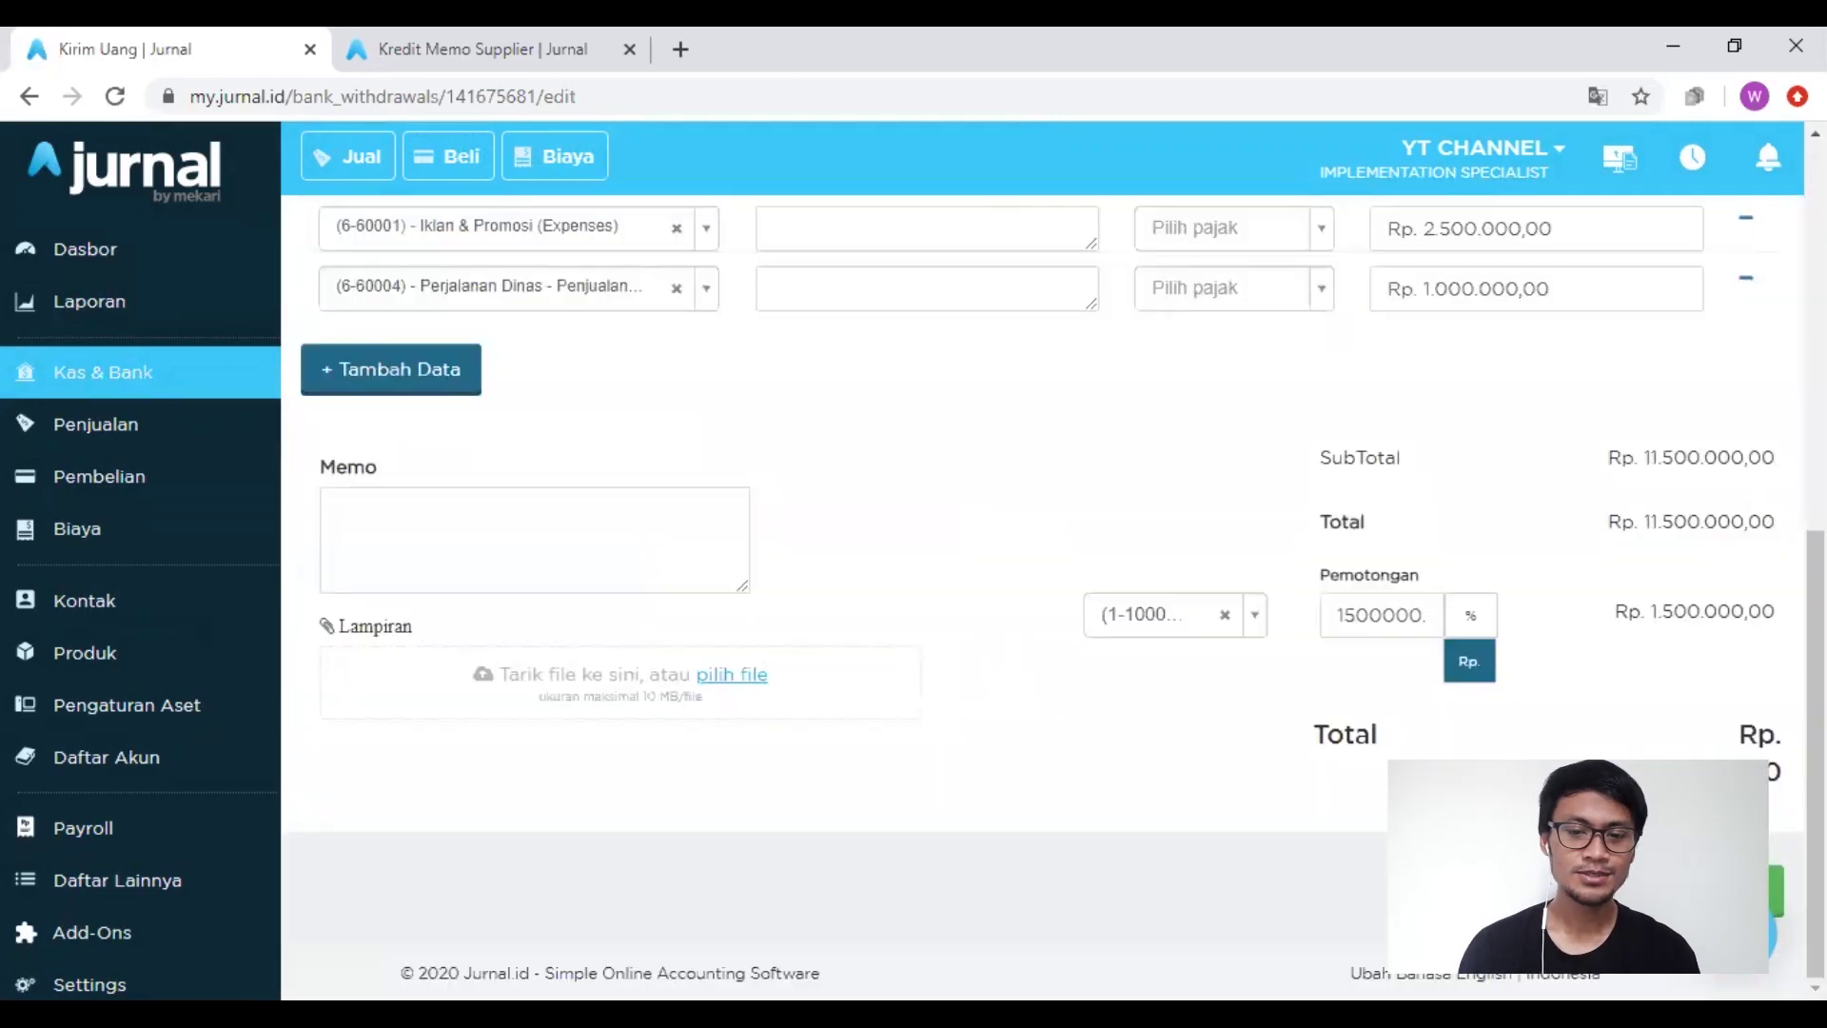
left_click(1694, 891)
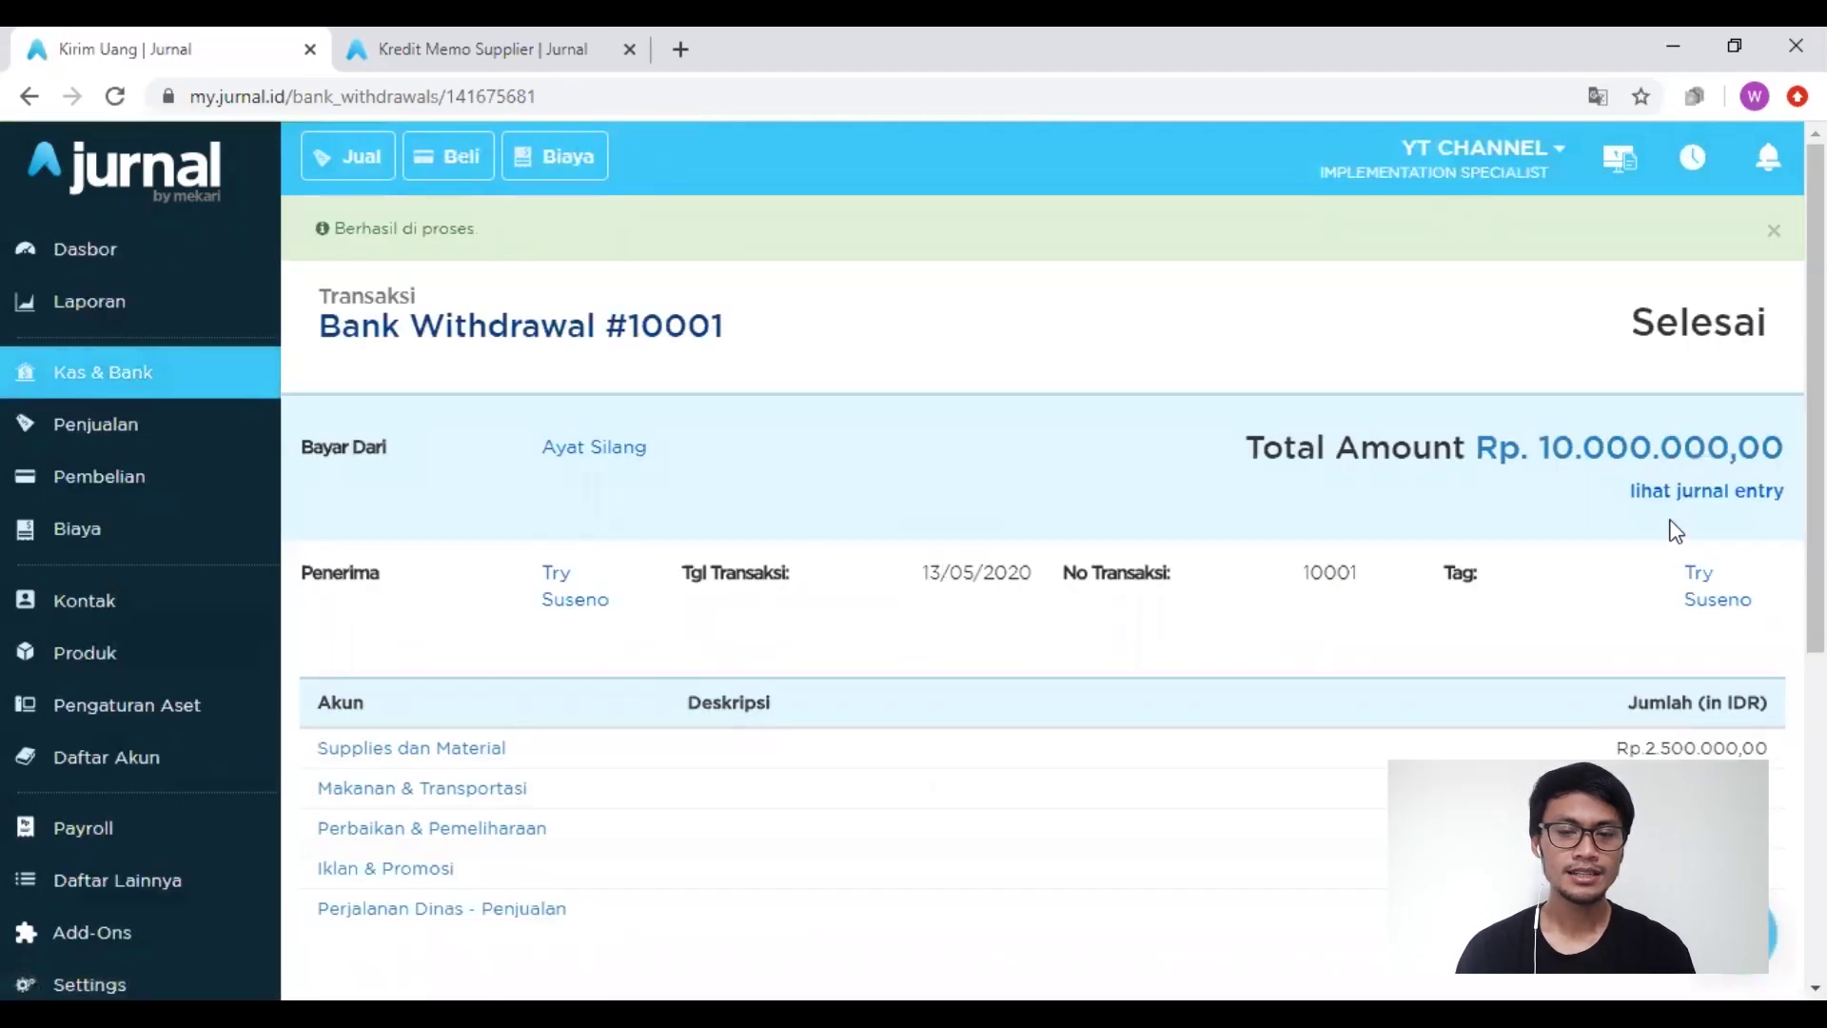
Step: Check that the journal entry credits Ayat Silang Rp 10.000.000, then close it
left_click(1684, 499)
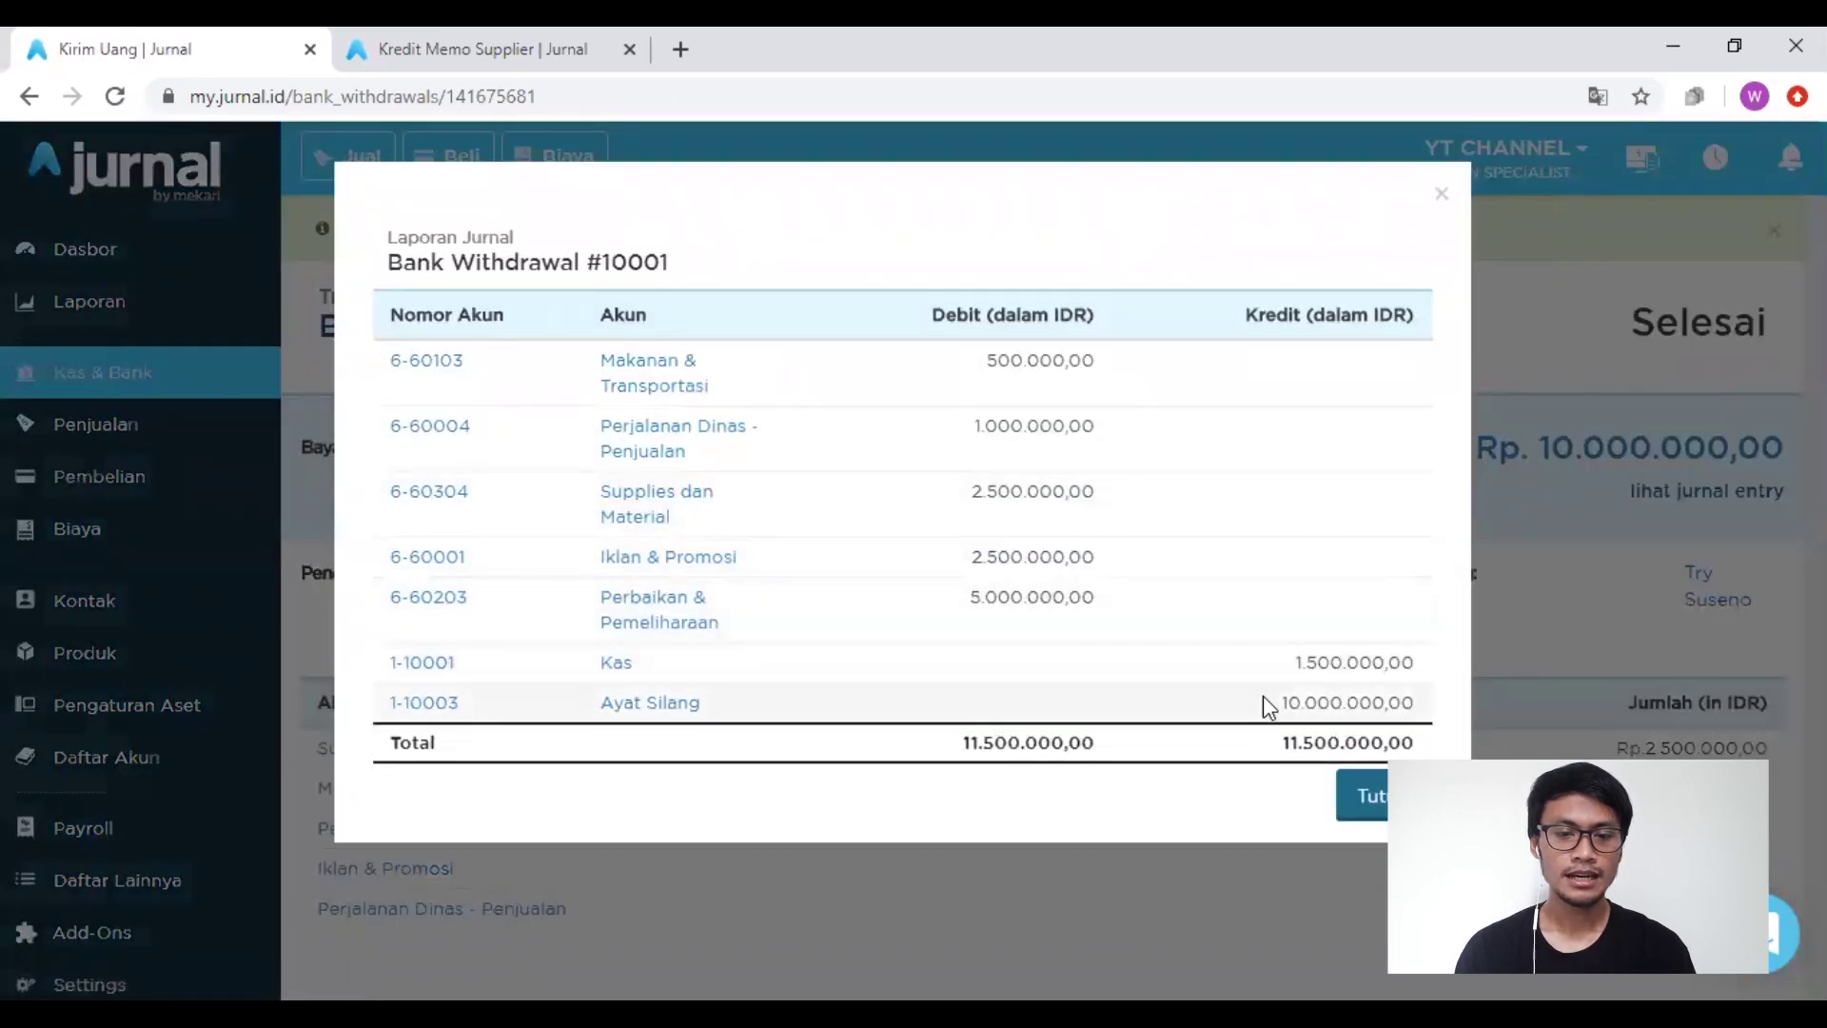
left_click_drag(1279, 703, 1318, 665)
left_click(642, 910)
Step: In the Kas & Bank list, check that Ayat Silang's journal balance is 0,00
left_click(114, 386)
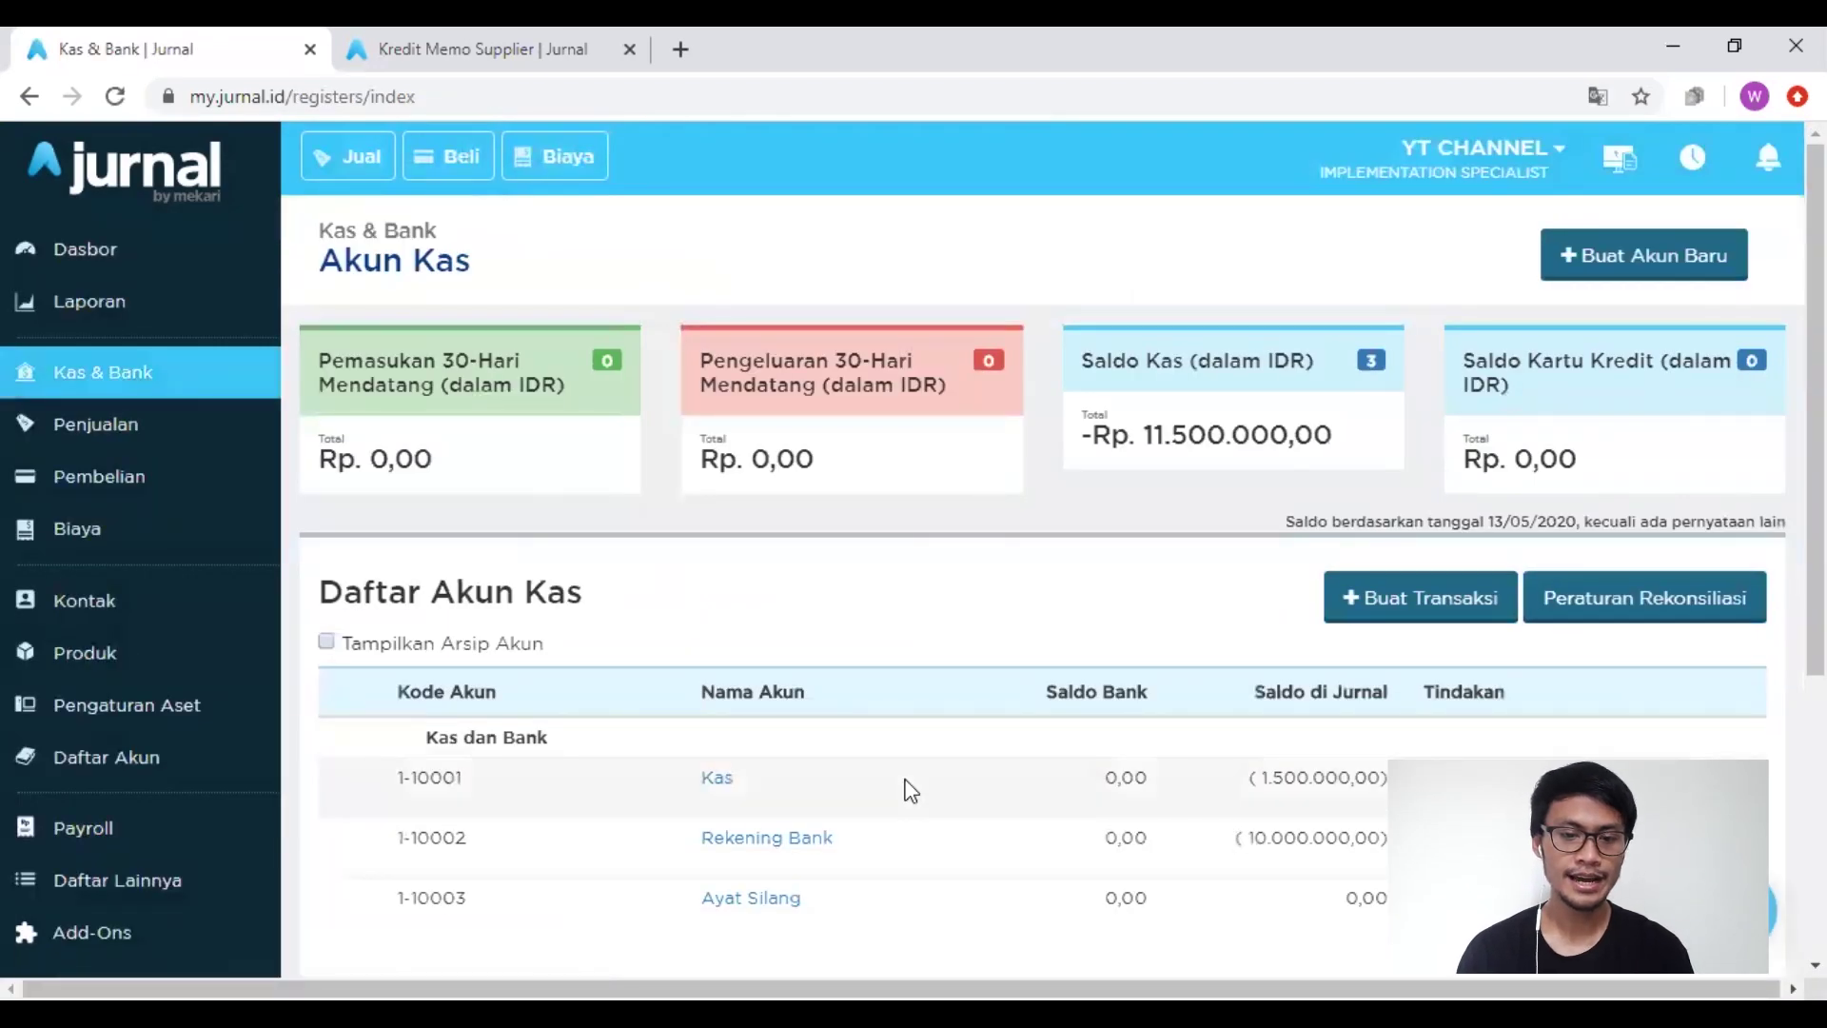
scroll(1095, 776, "down", 2)
left_click_drag(1345, 699, 1391, 699)
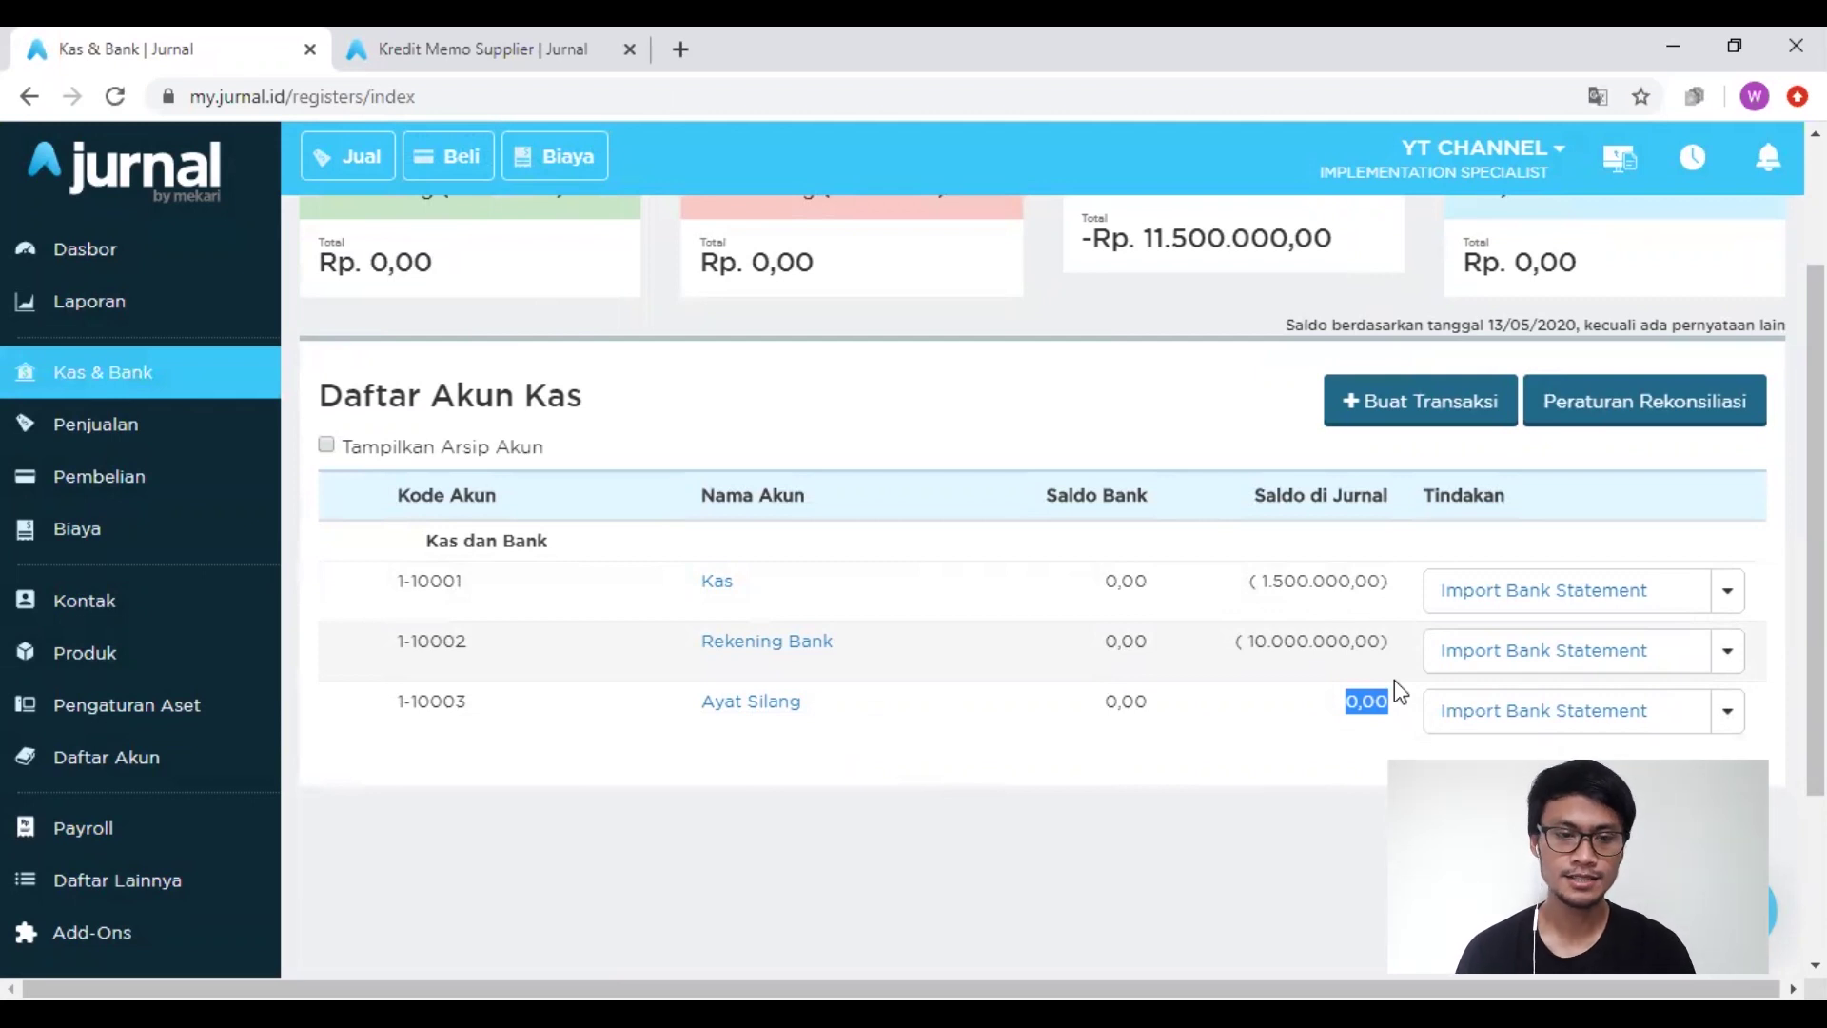
Step: Open the Kas account's transactions and bring up actions for Bank Withdrawal #10001
left_click(721, 590)
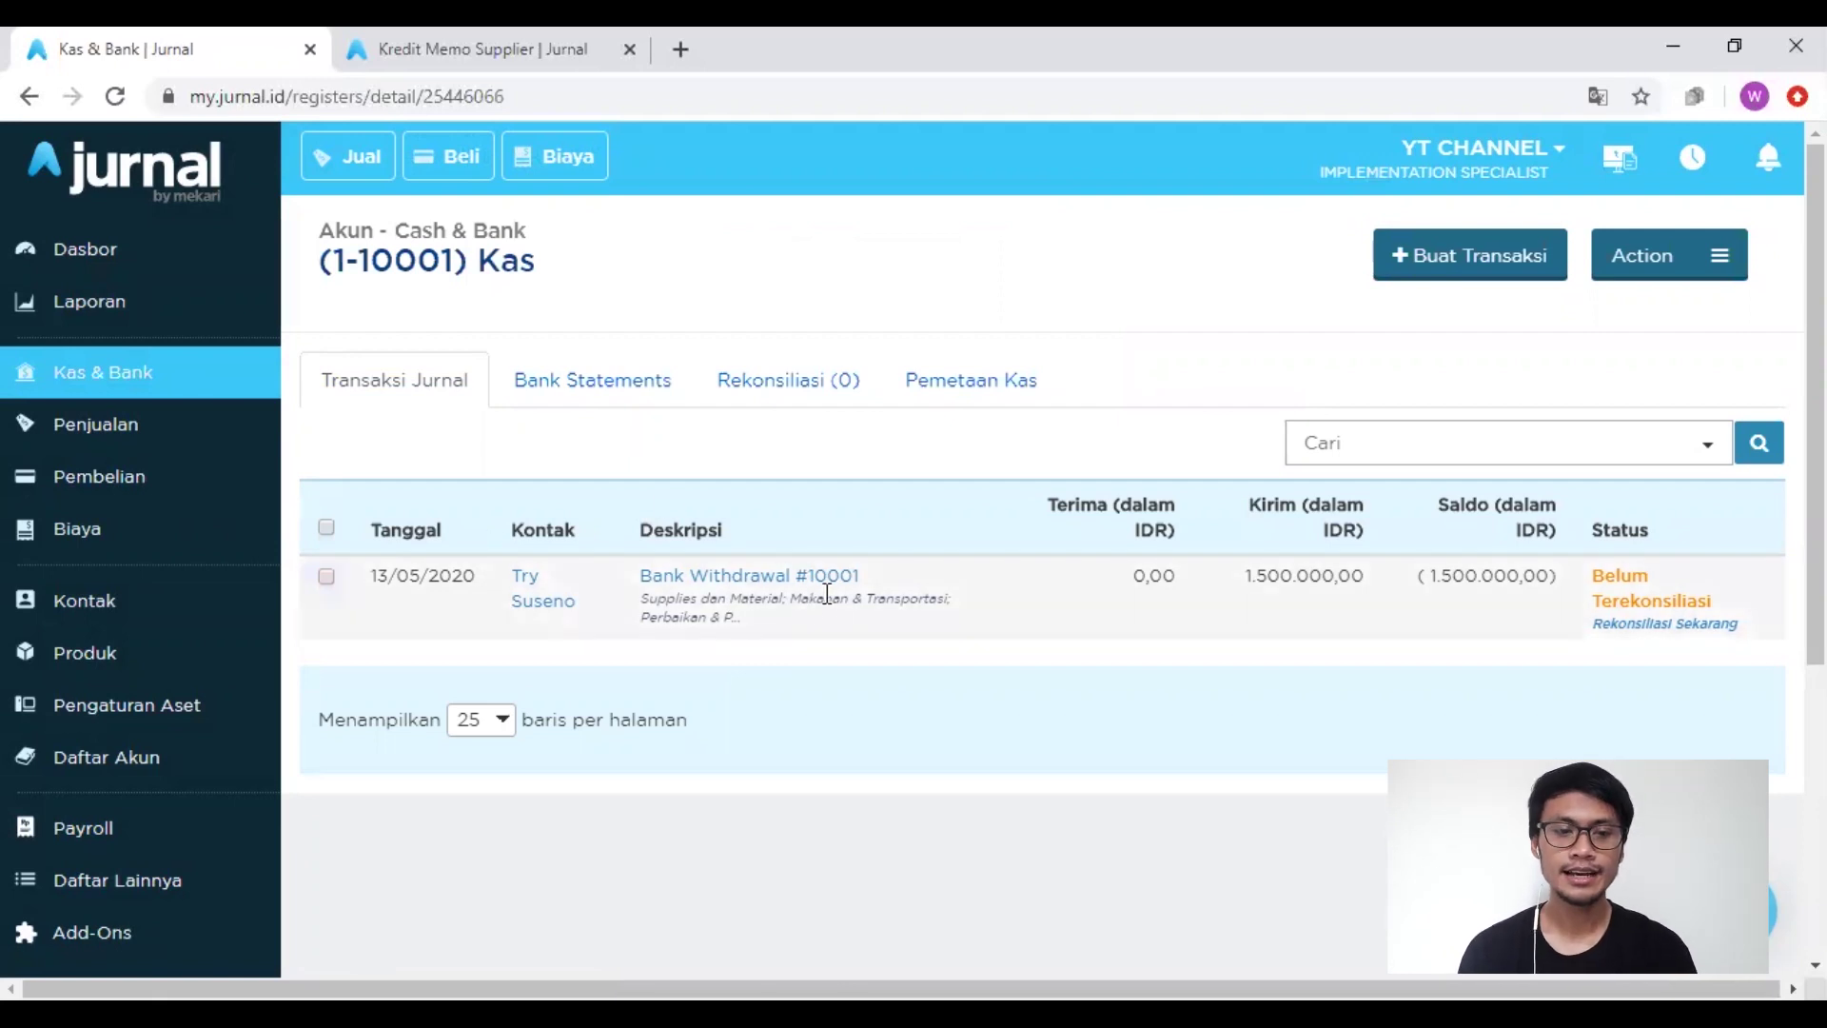
left_click(327, 579)
left_click(358, 464)
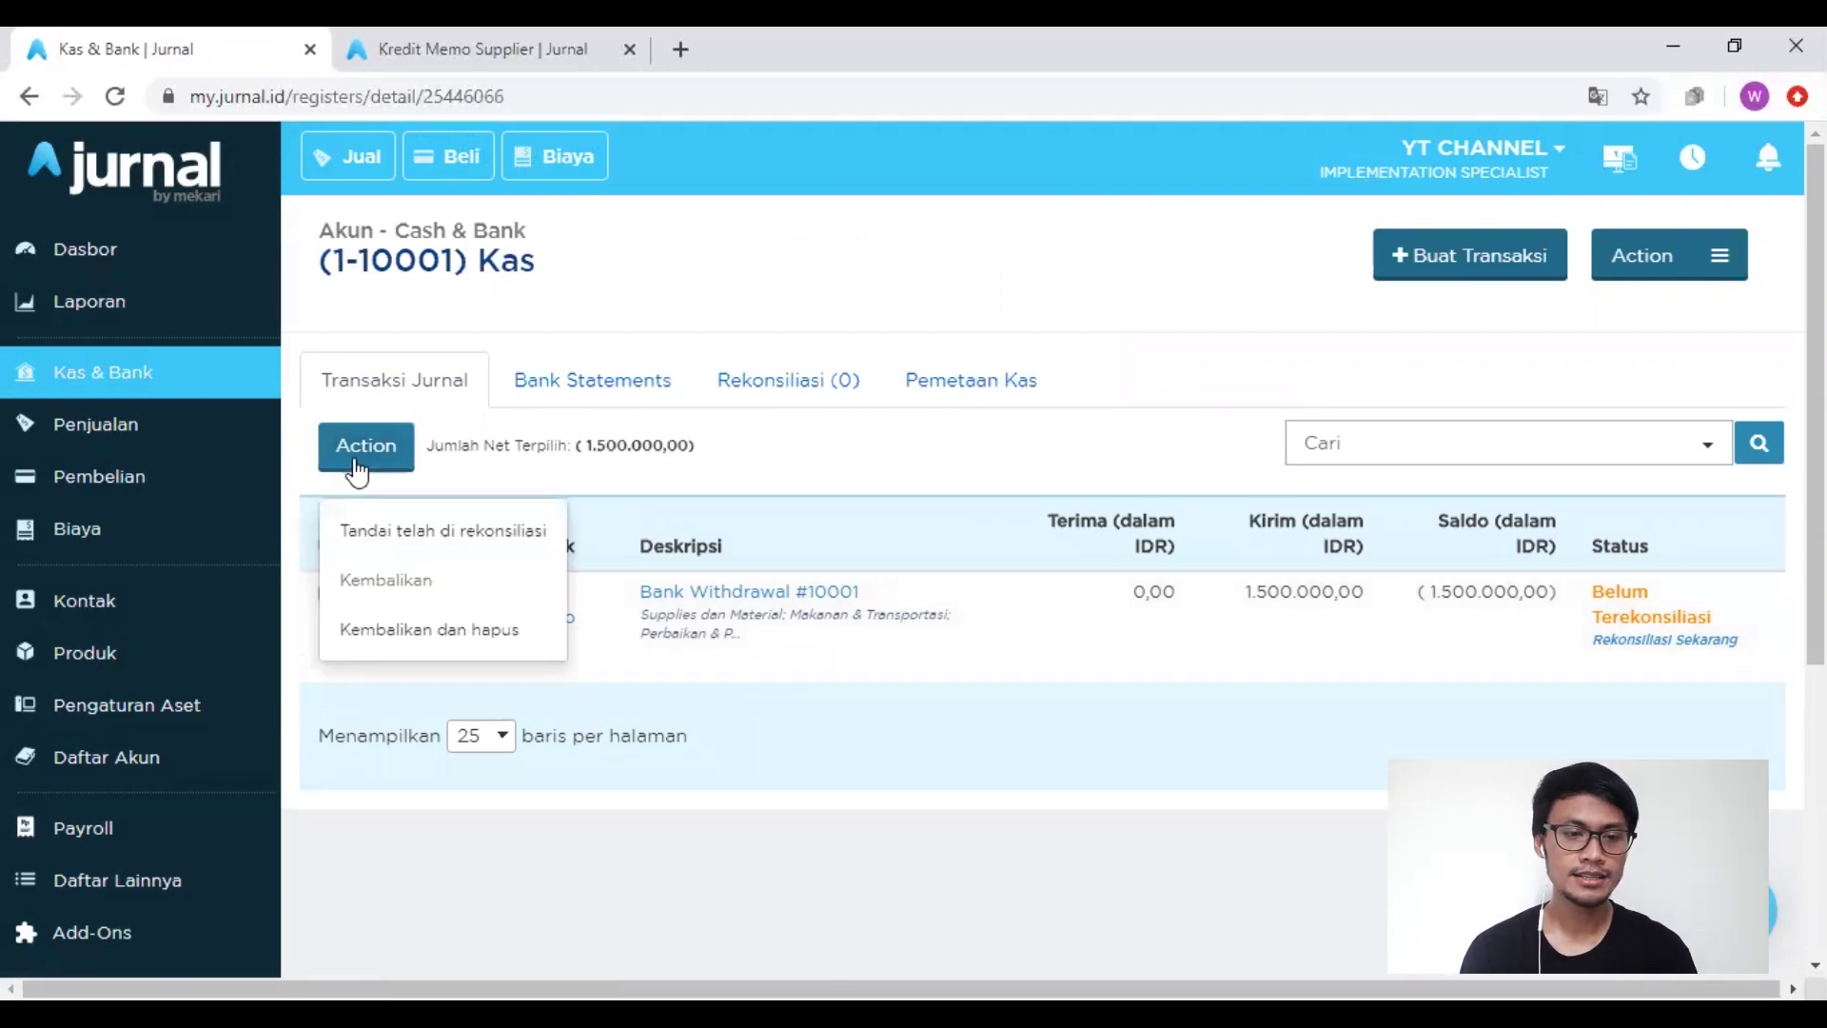
Step: Revert and delete the Rp 1.500.000 Bank Withdrawal #10001 from the Kas account
left_click(393, 630)
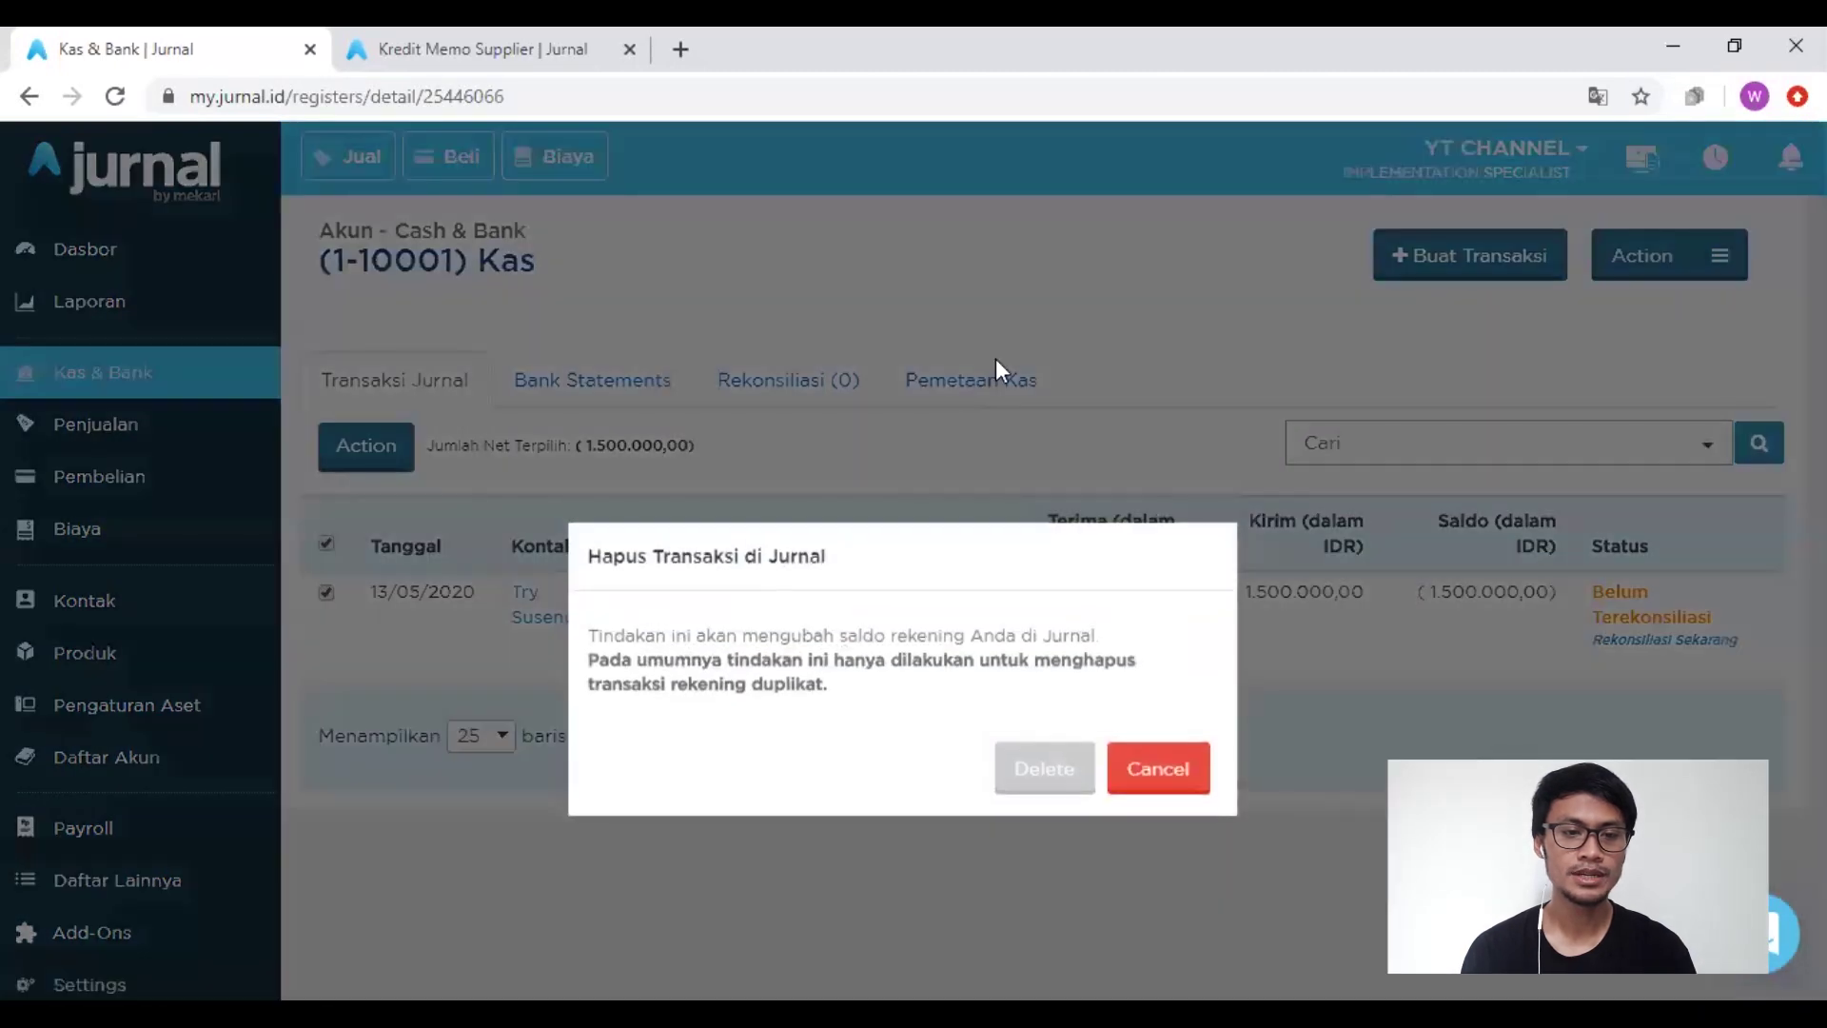
left_click(1051, 768)
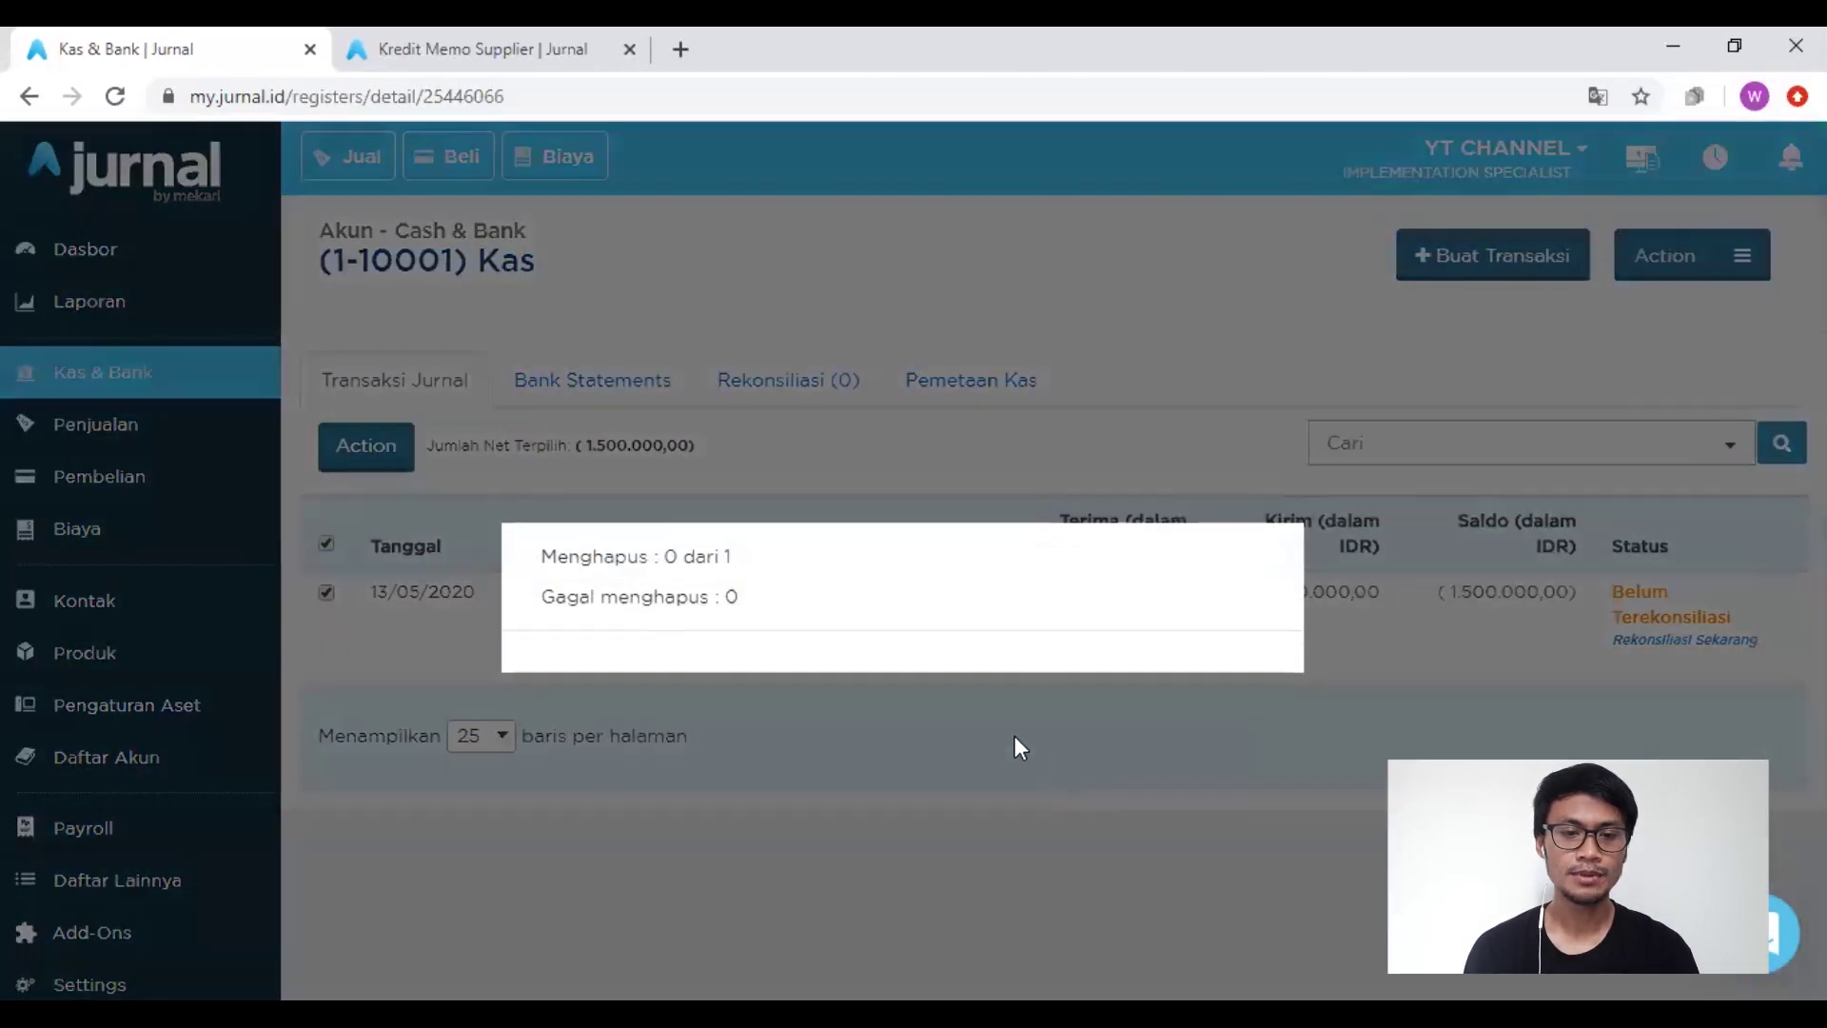
left_click(899, 680)
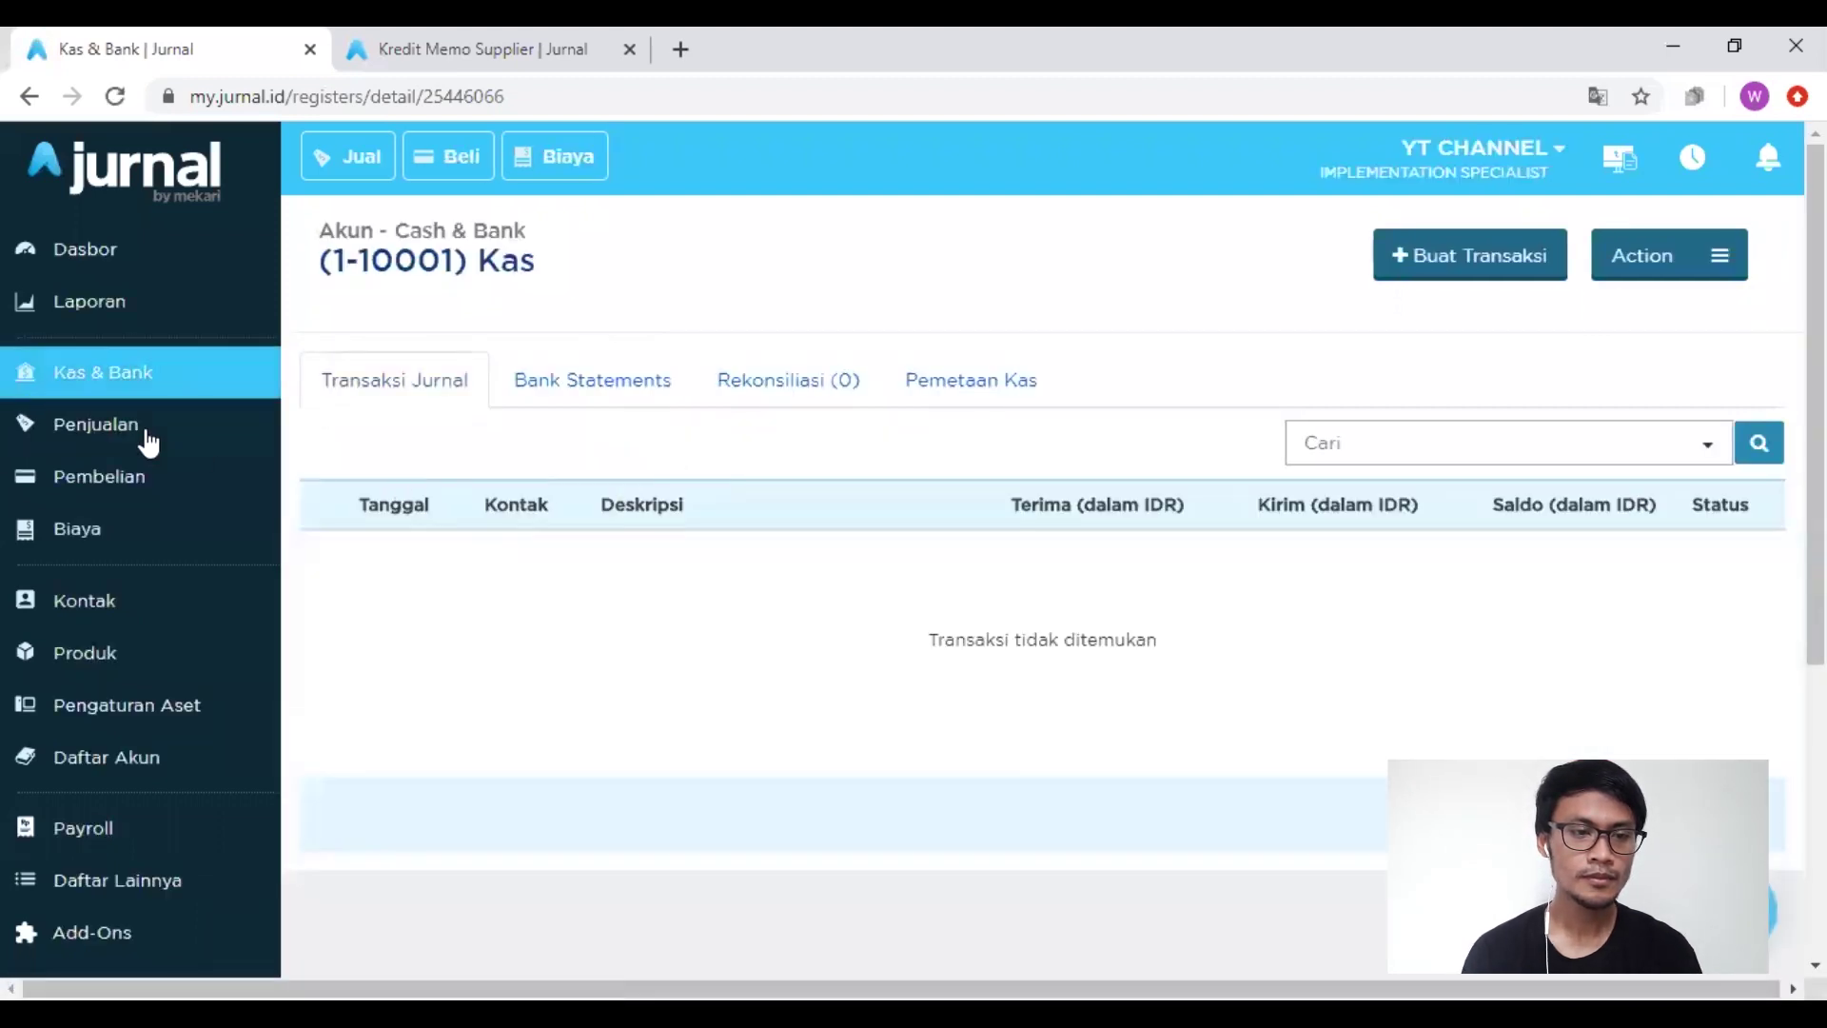
Step: Confirm Ayat Silang shows 10.000.000,00 in Kas & Bank, then start a new Kirim Uang
left_click(86, 386)
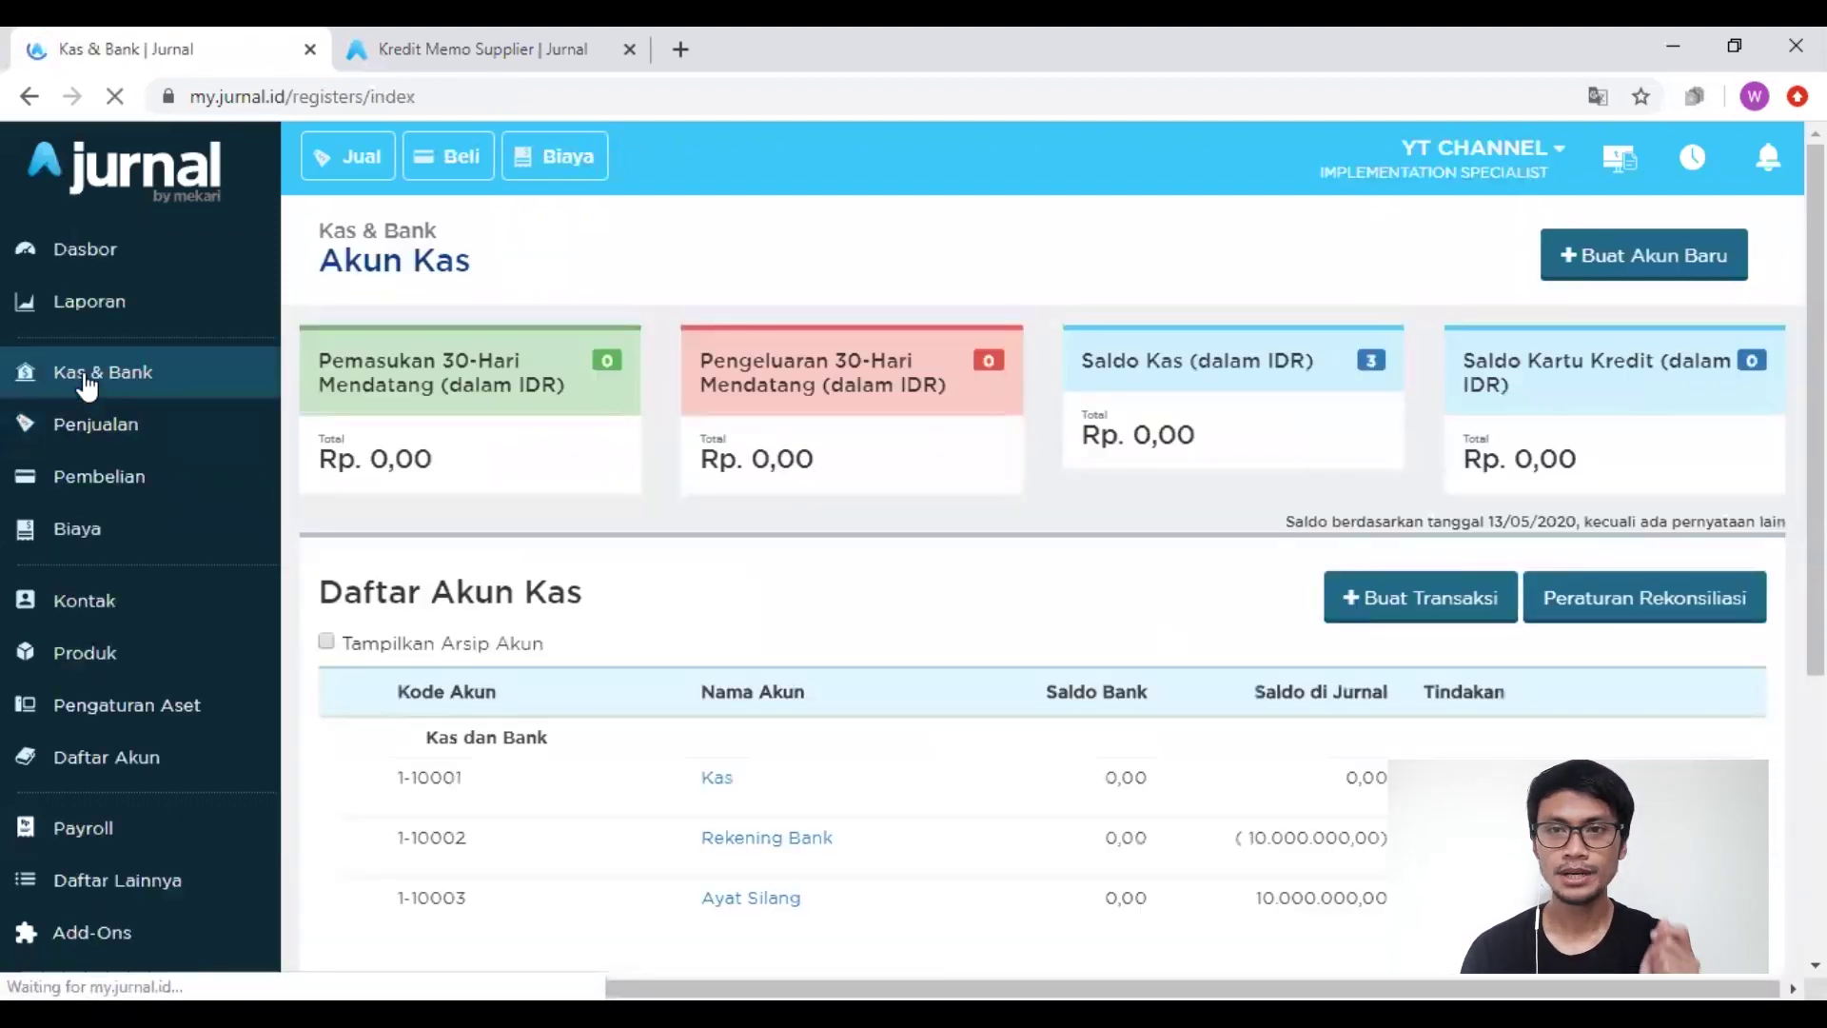
scroll(850, 568, "down", 2)
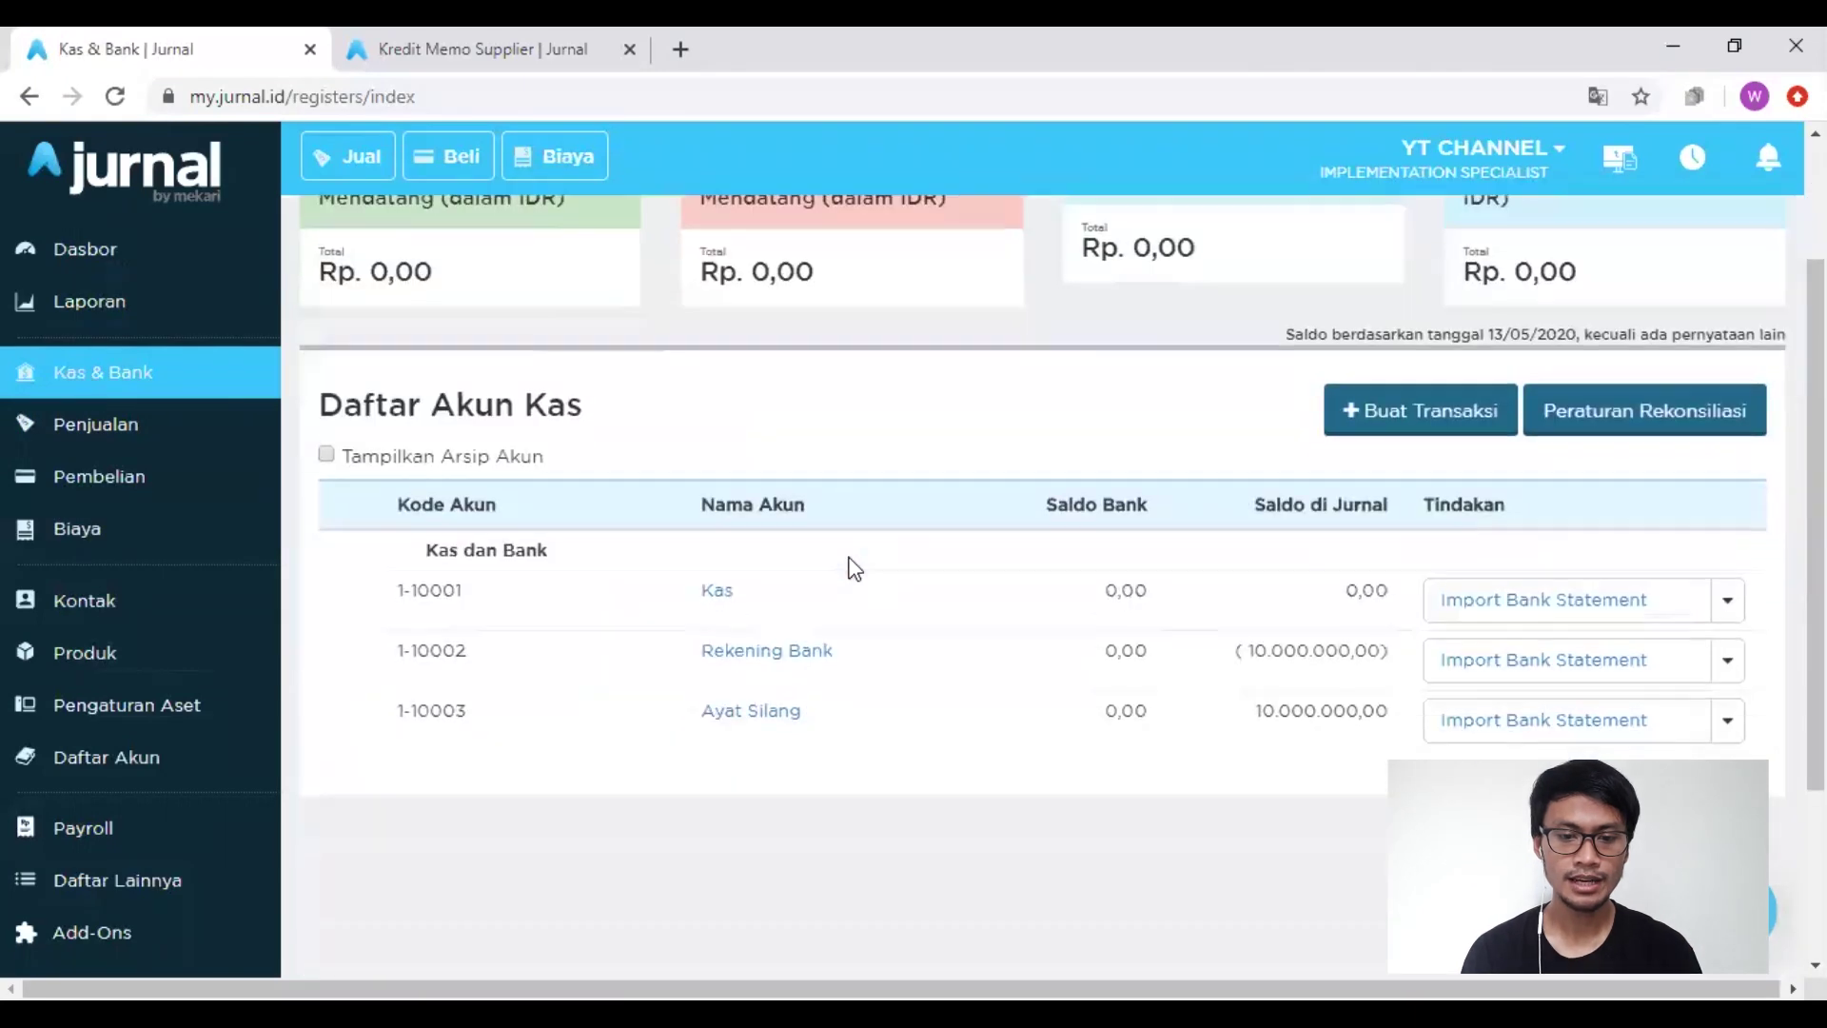
left_click_drag(1254, 714, 1324, 714)
left_click(1084, 459)
left_click(1344, 436)
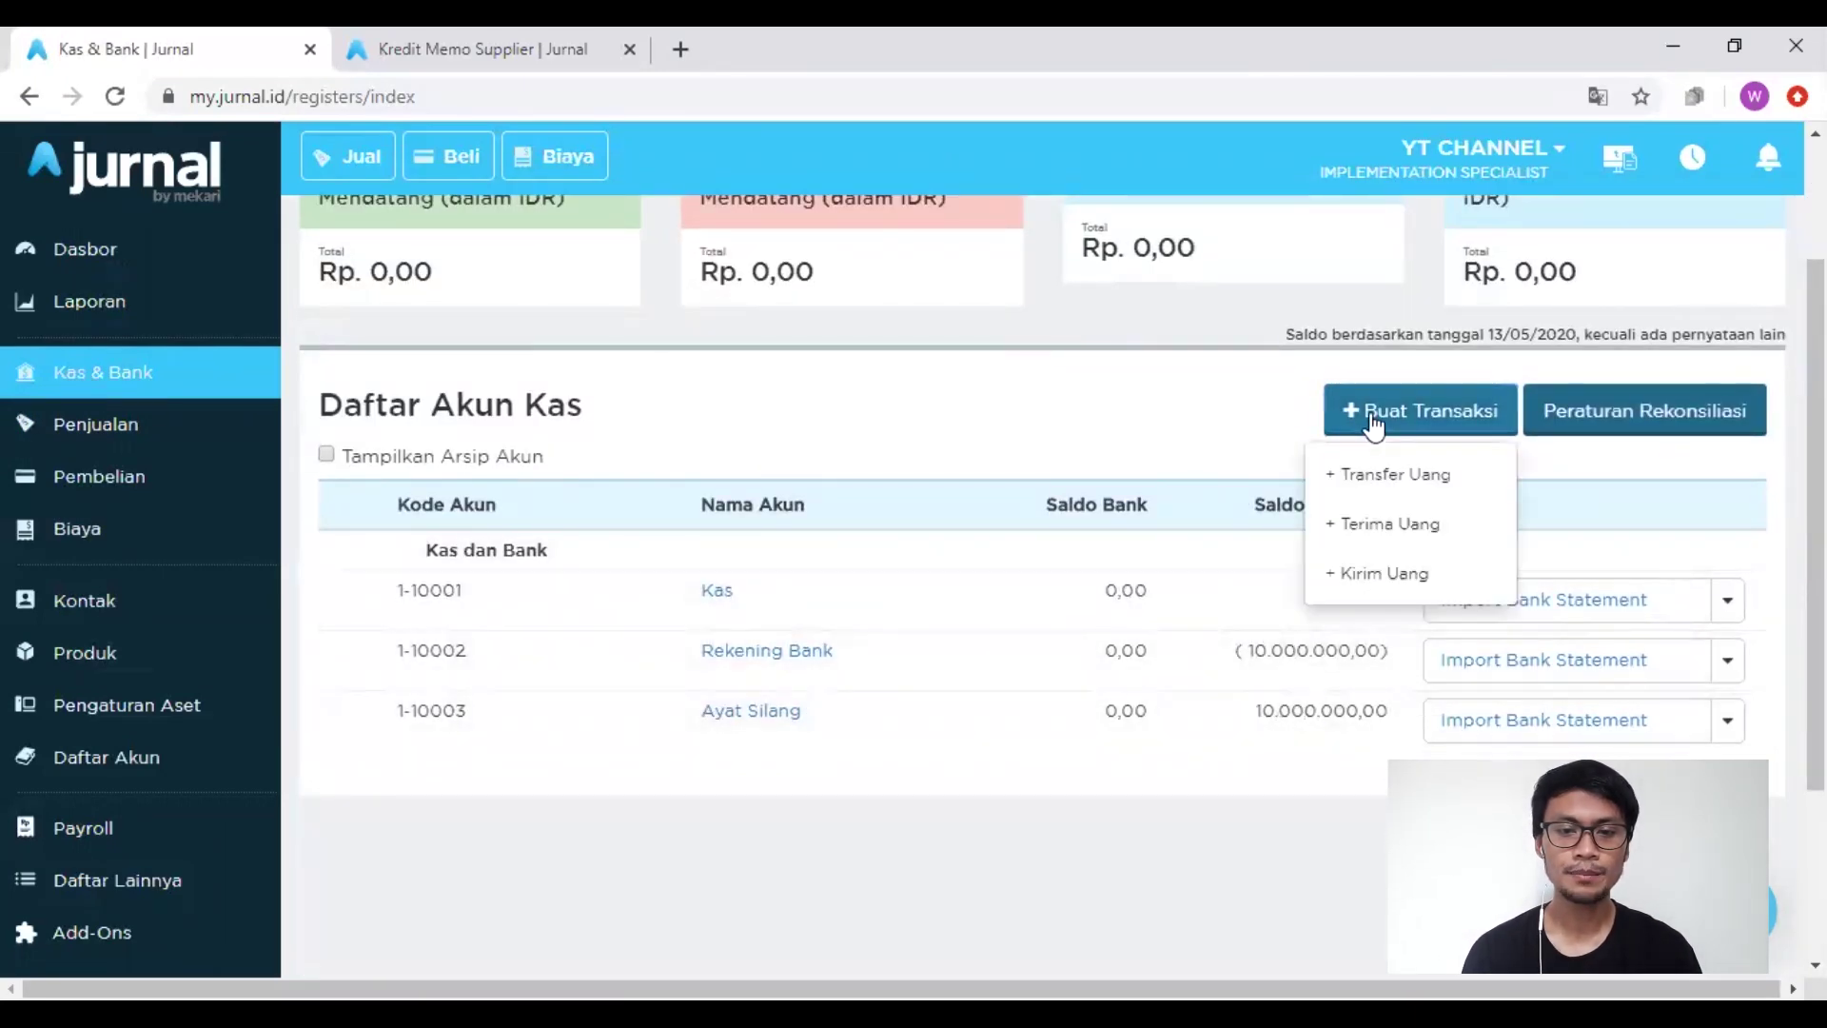
left_click(1363, 575)
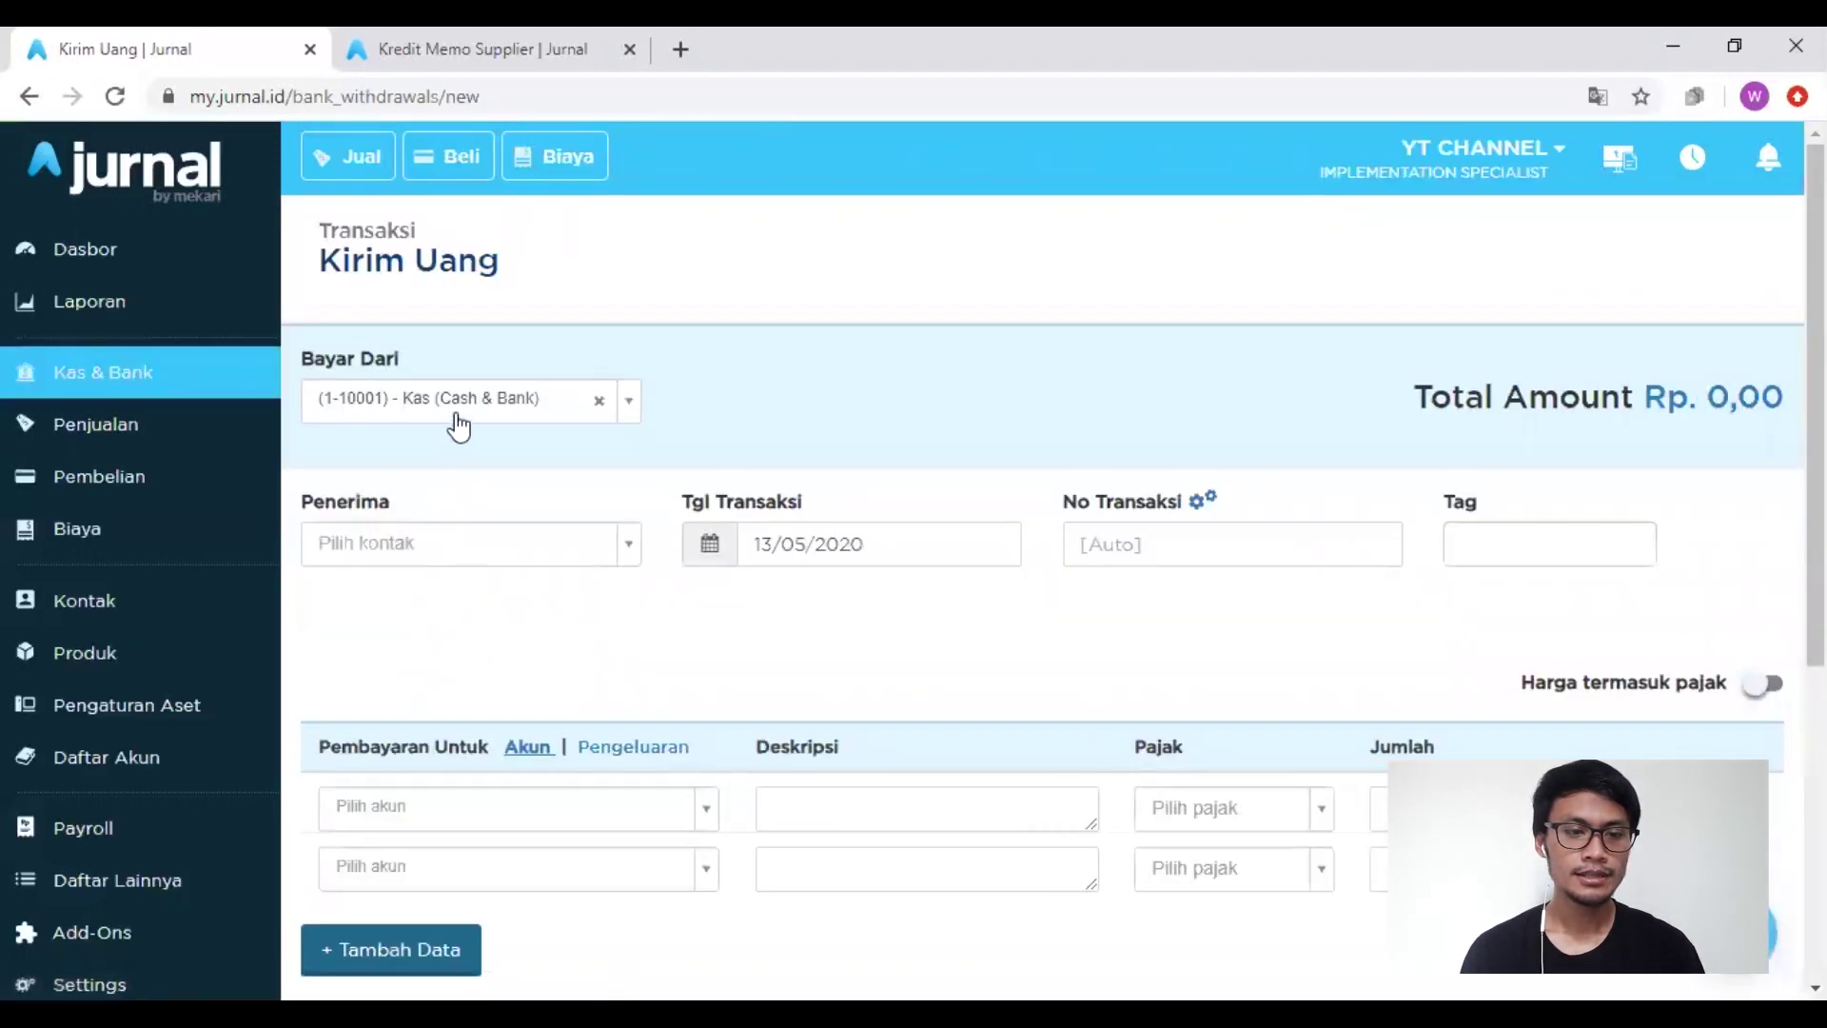
Step: Pay from Ayat Silang, with line one Bensin and line two Makanan & Transportasi
left_click(457, 417)
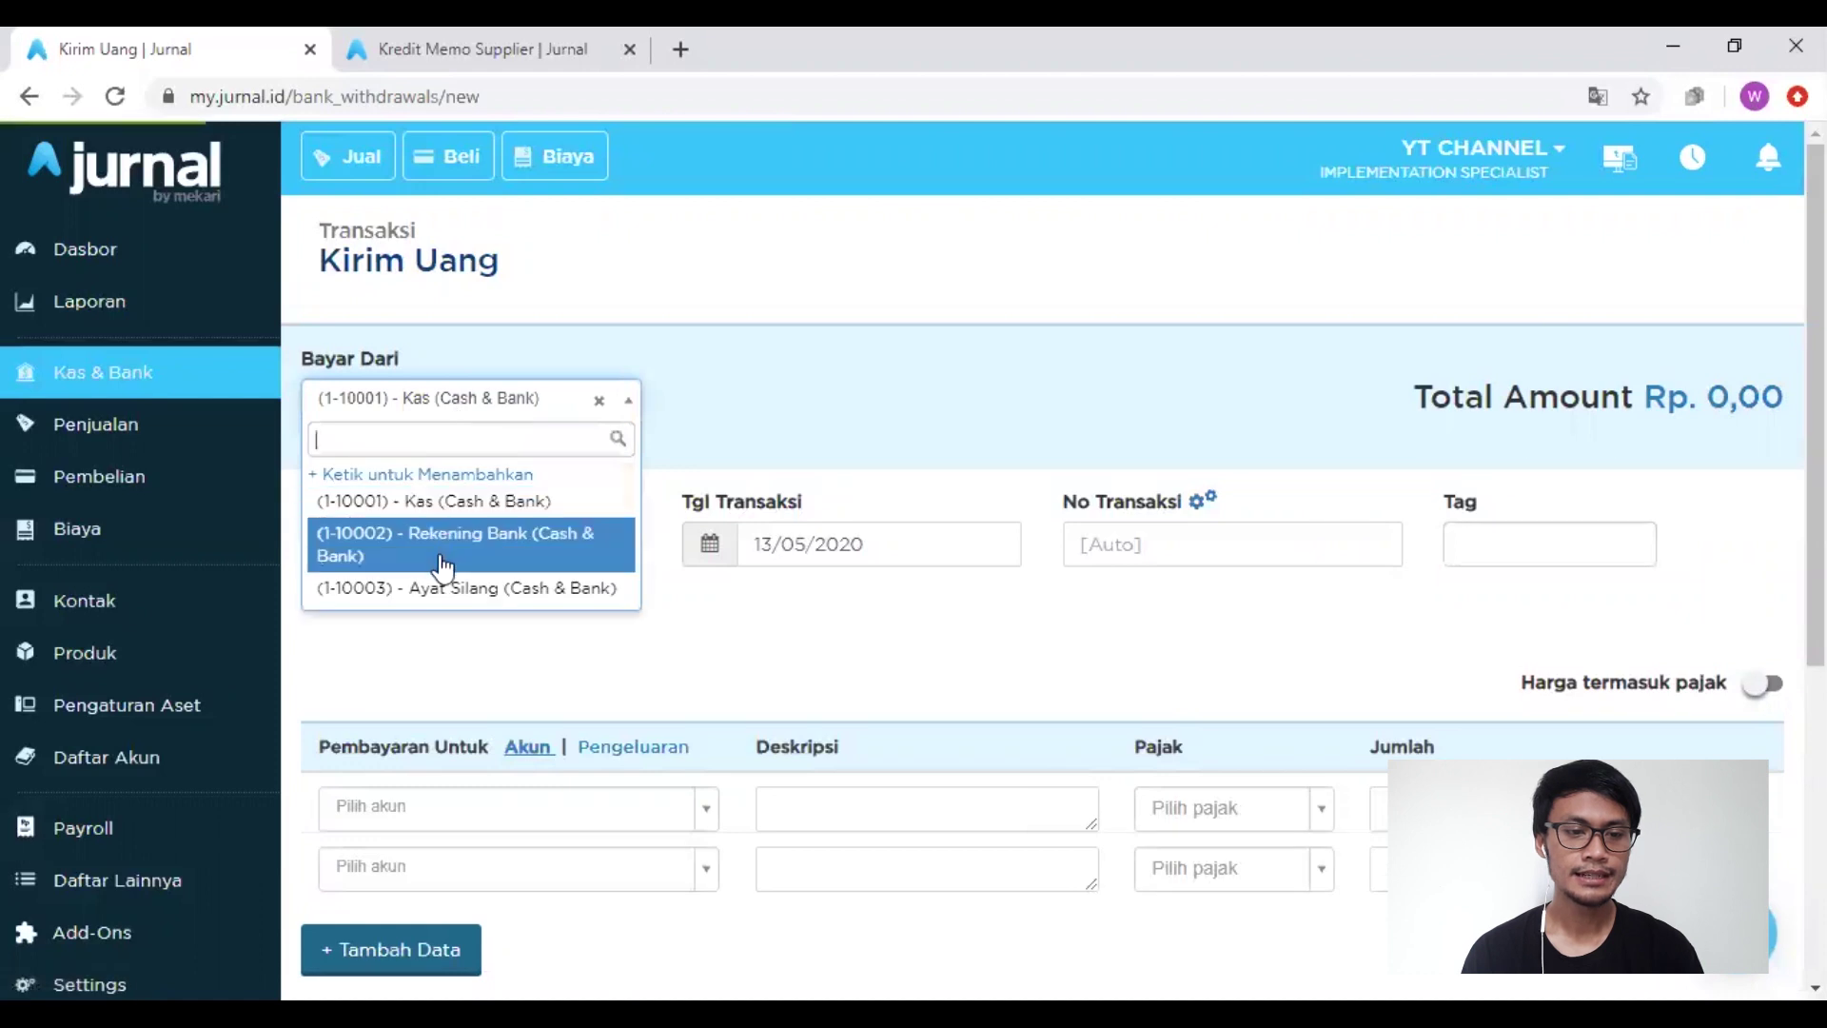
left_click(442, 590)
scroll(551, 790, "down", 2)
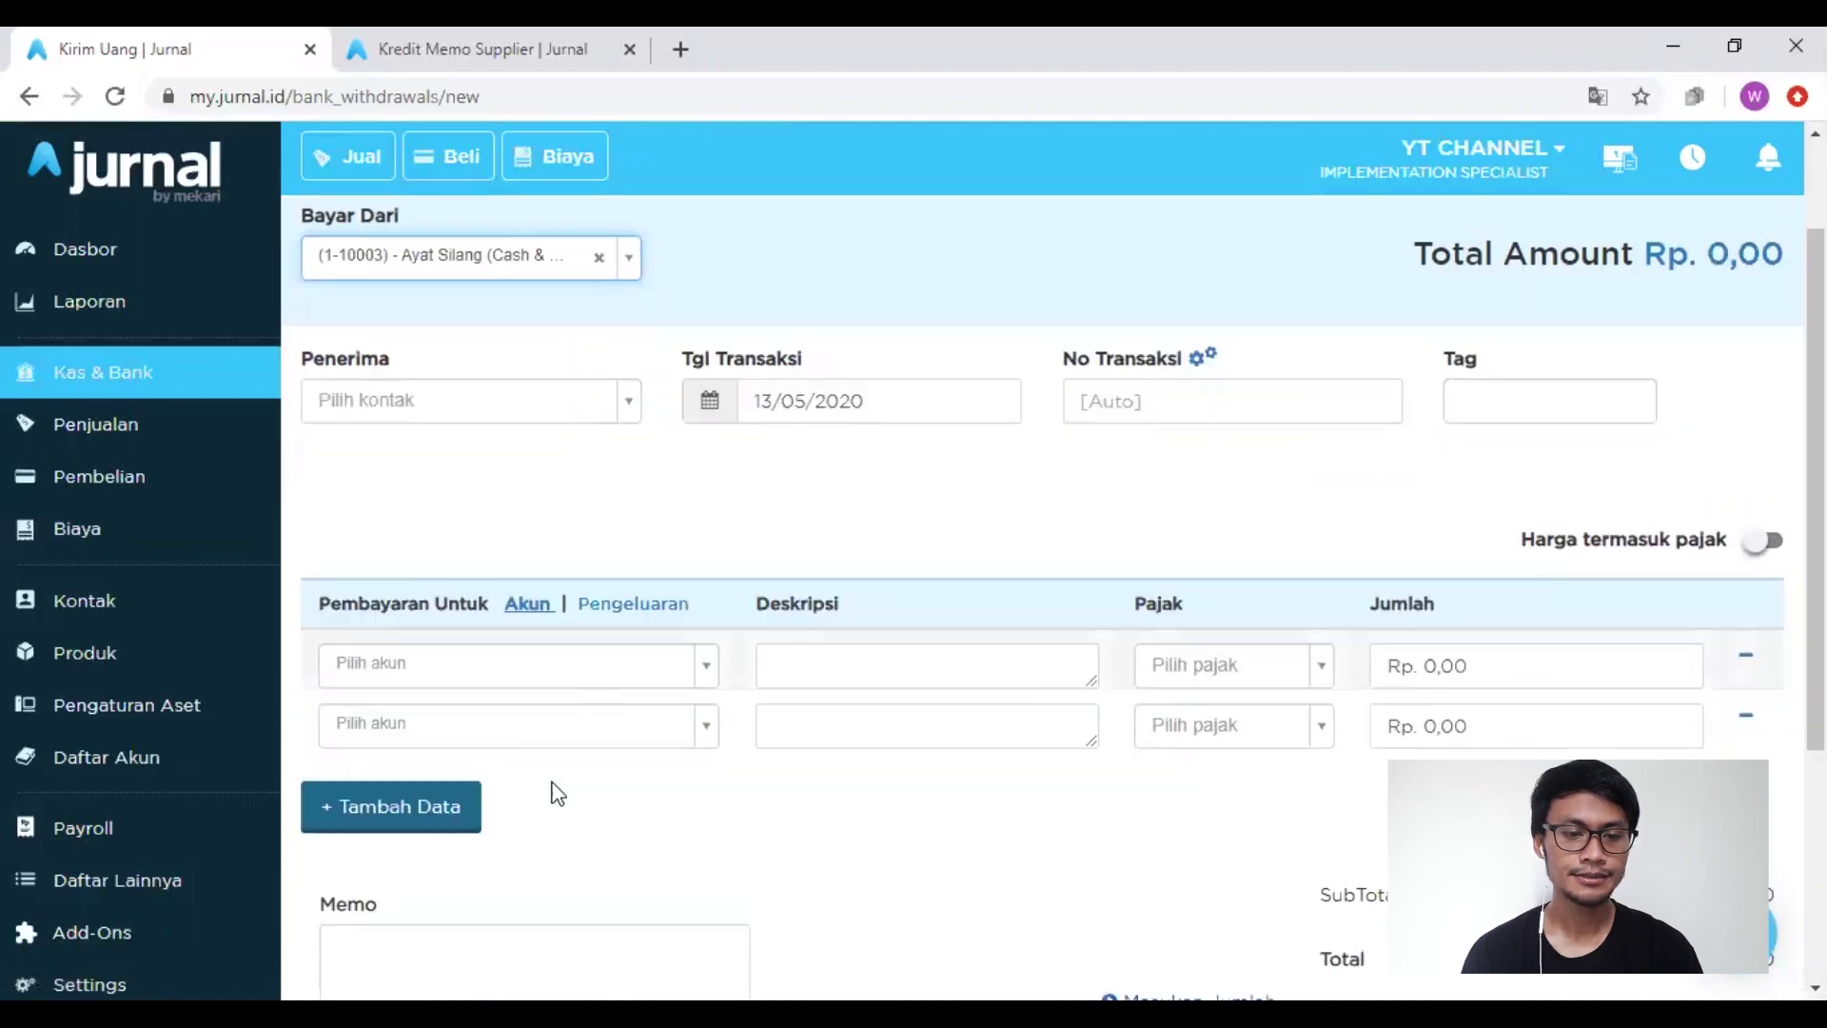
left_click(552, 628)
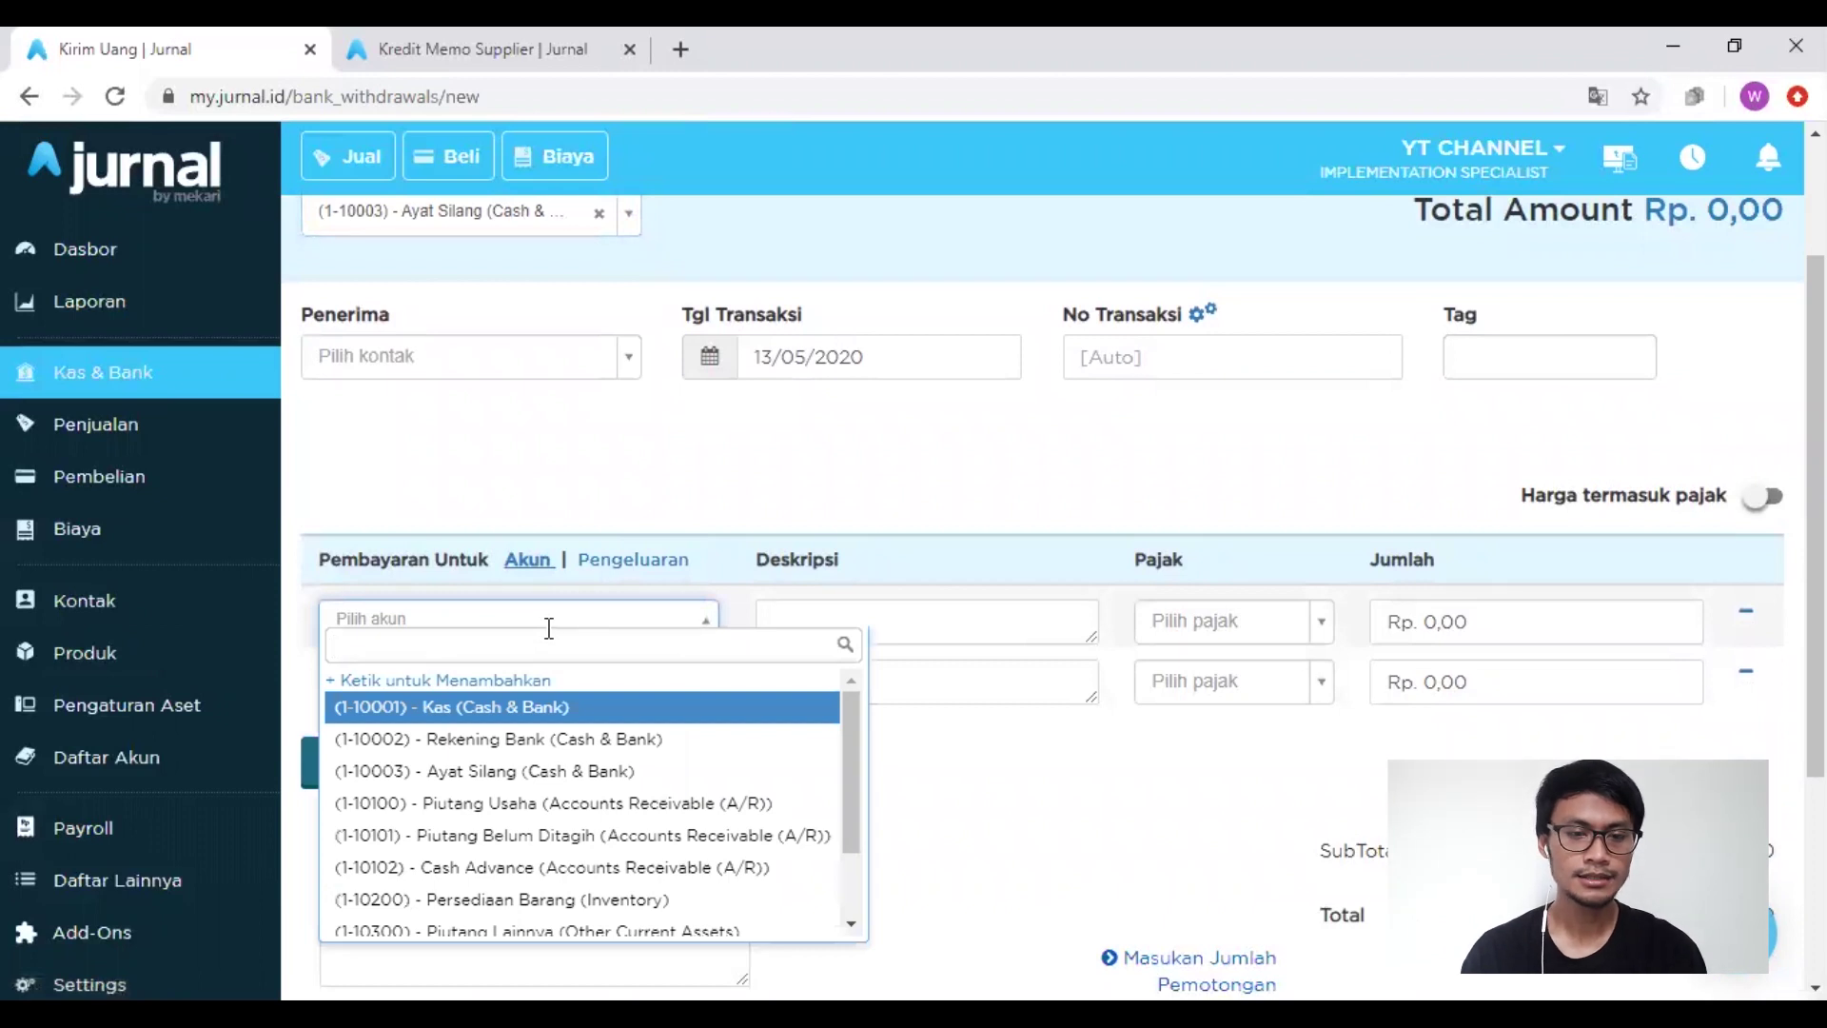
type("bens")
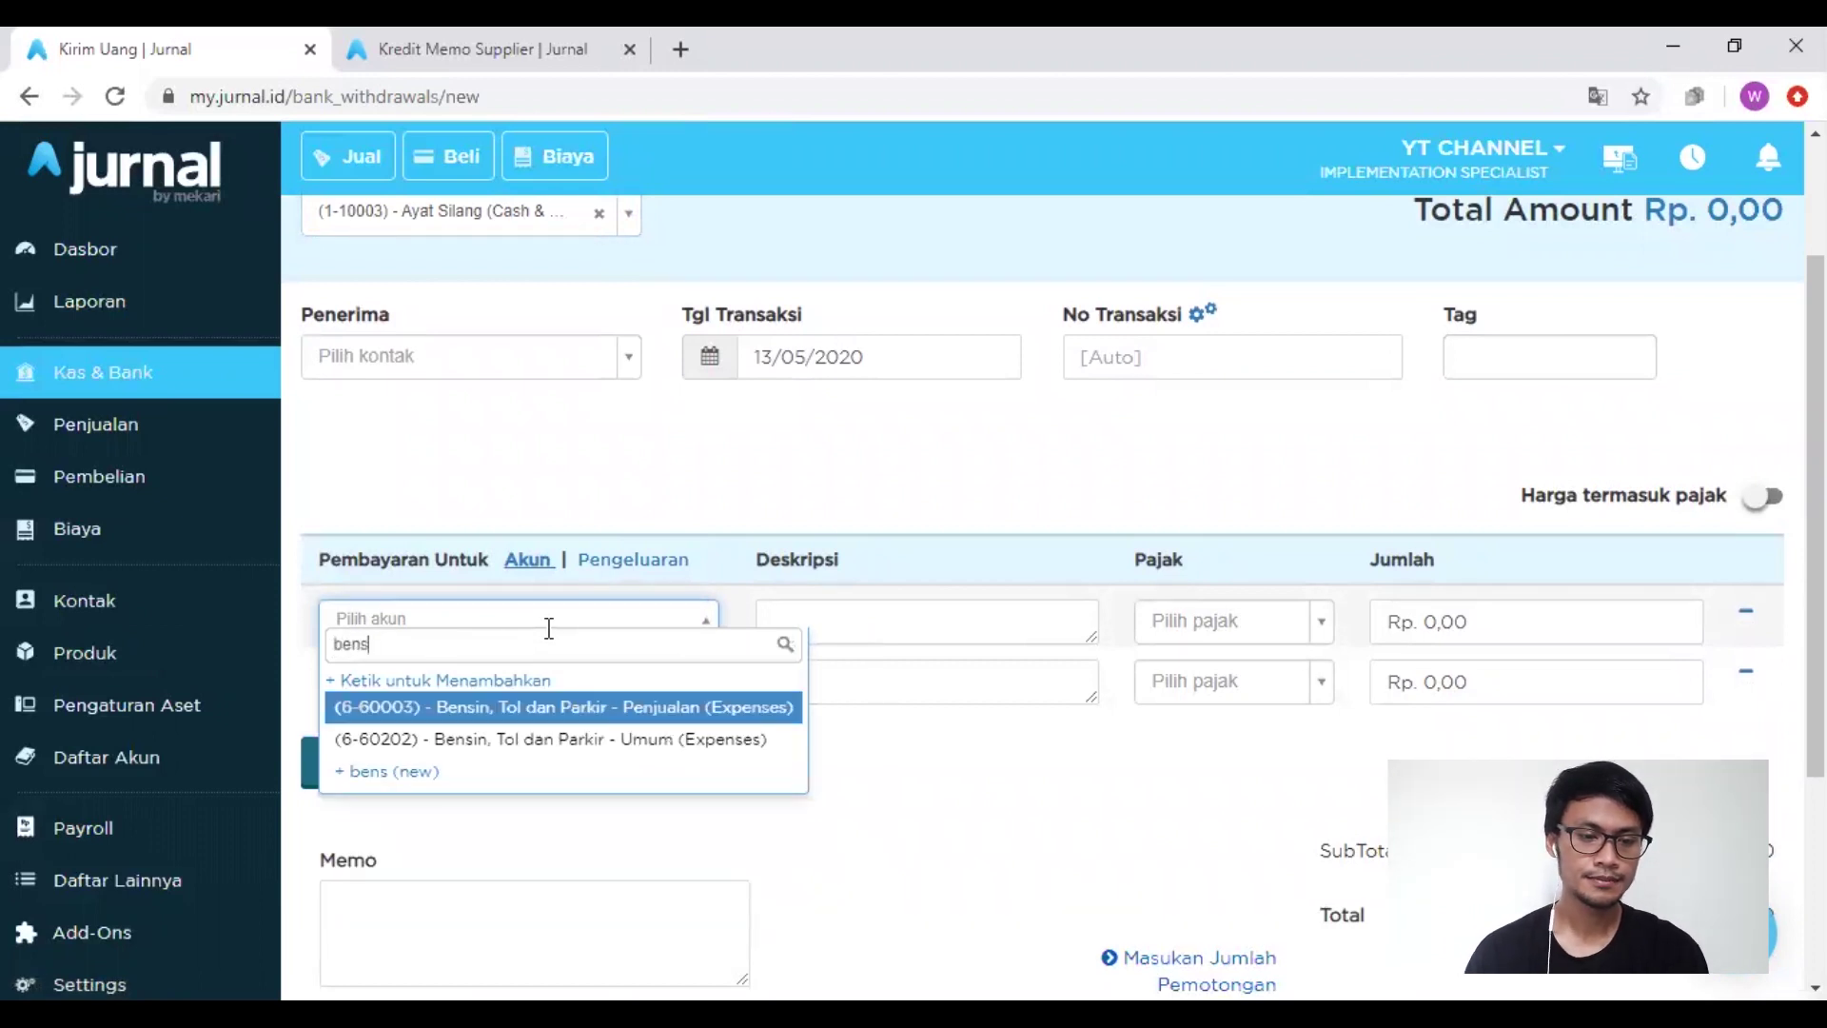
key("Return")
left_click(547, 678)
type("trns")
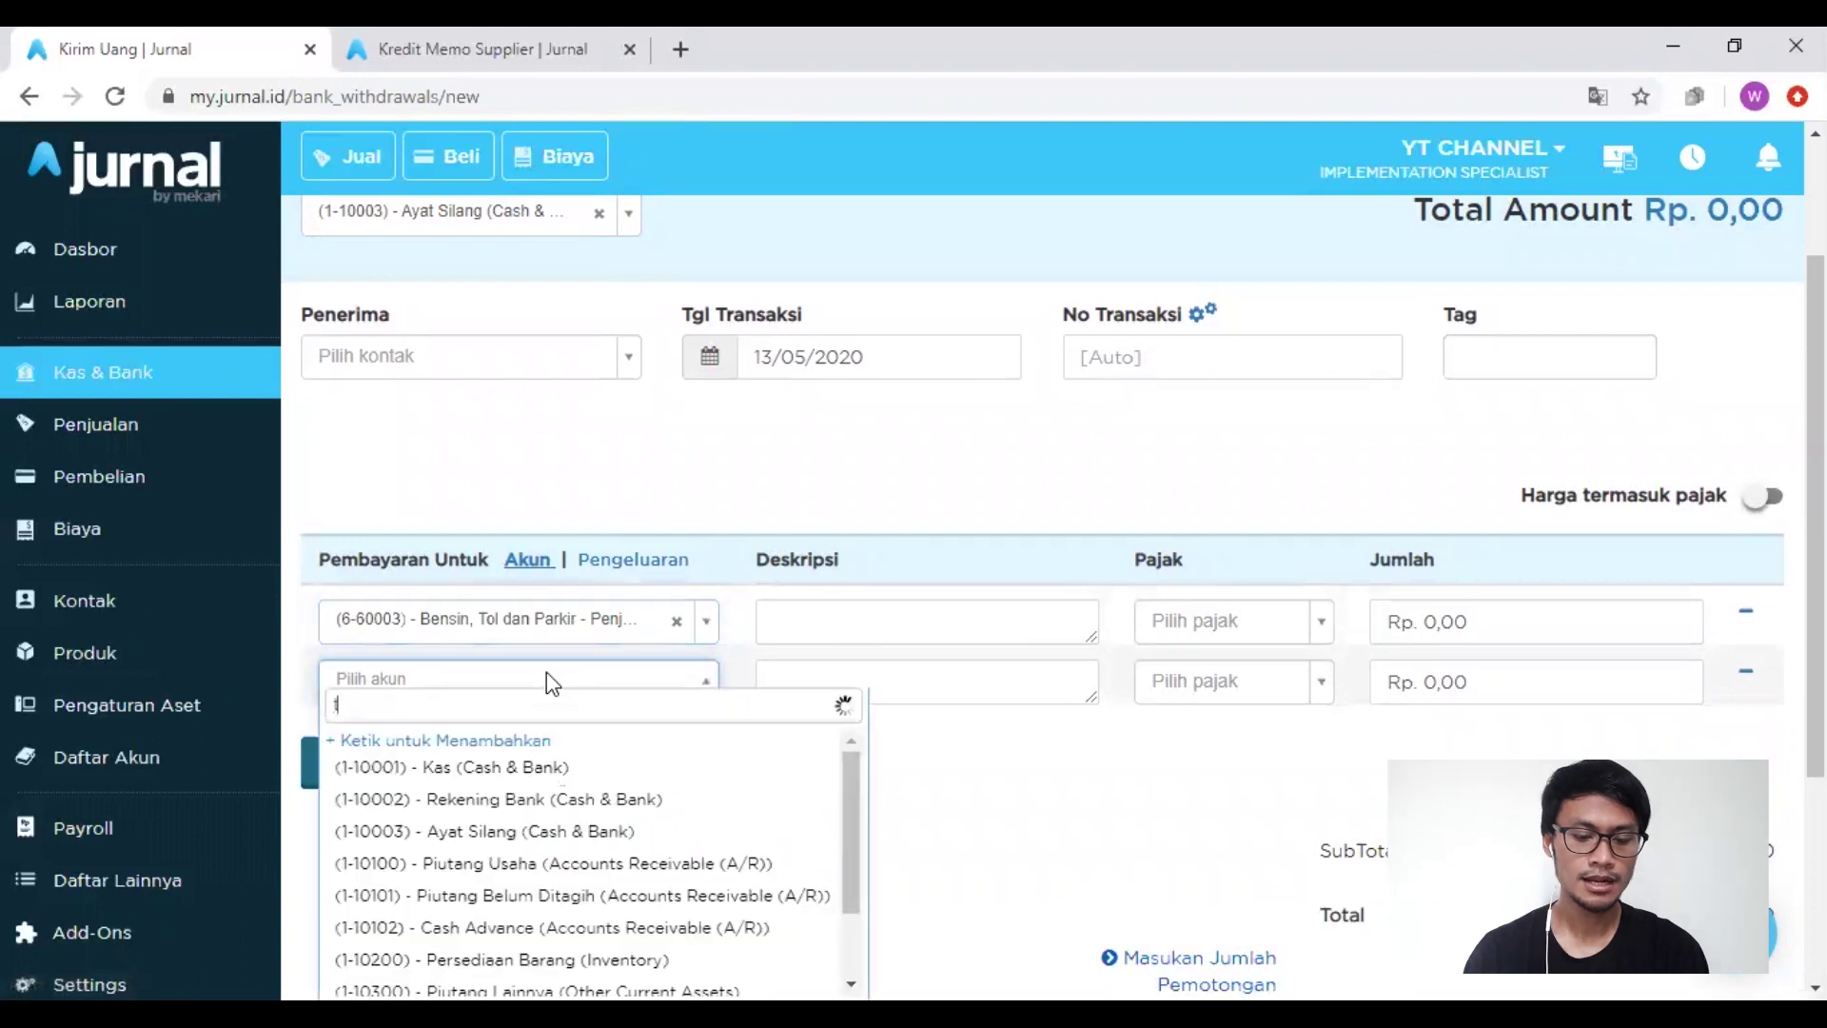
key("BackSpace")
key("BackSpace")
type("ans")
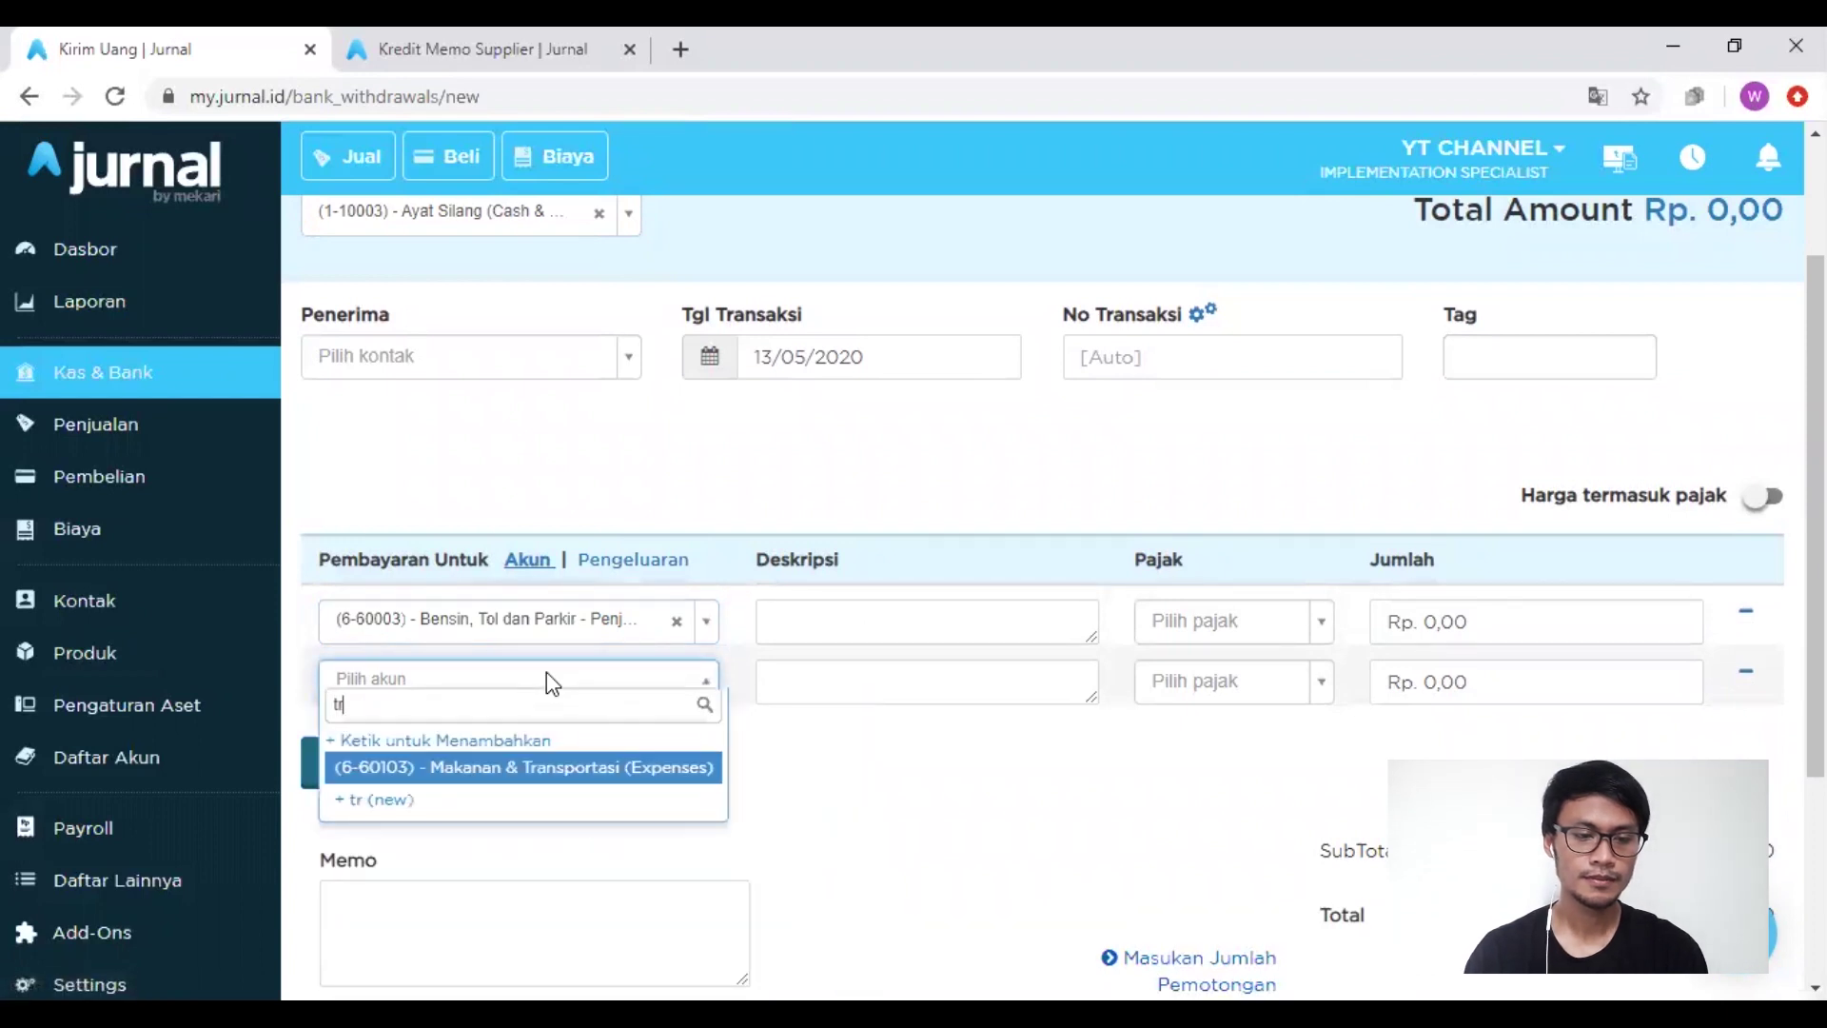
key("Return")
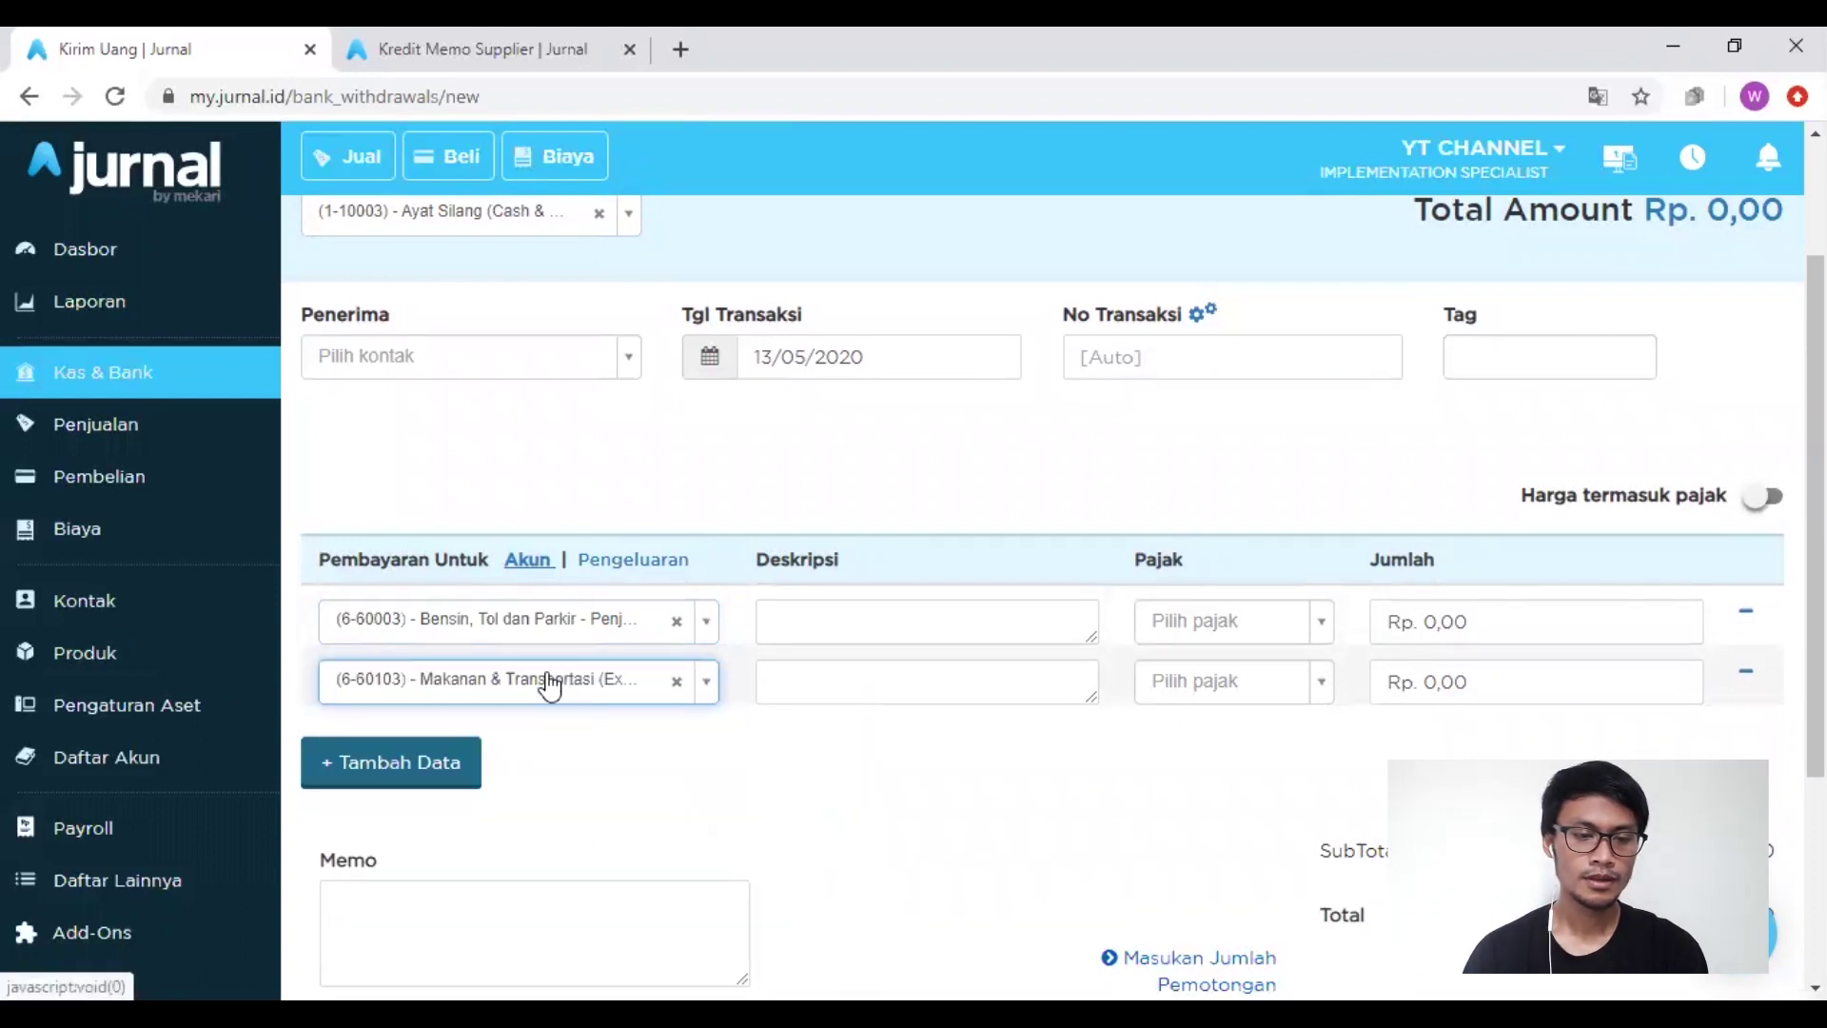
Step: Add lines three and four: Perbaikan & Pemeliharaan and Perjalanan Dinas - Penjualan
left_click(462, 764)
left_click(492, 755)
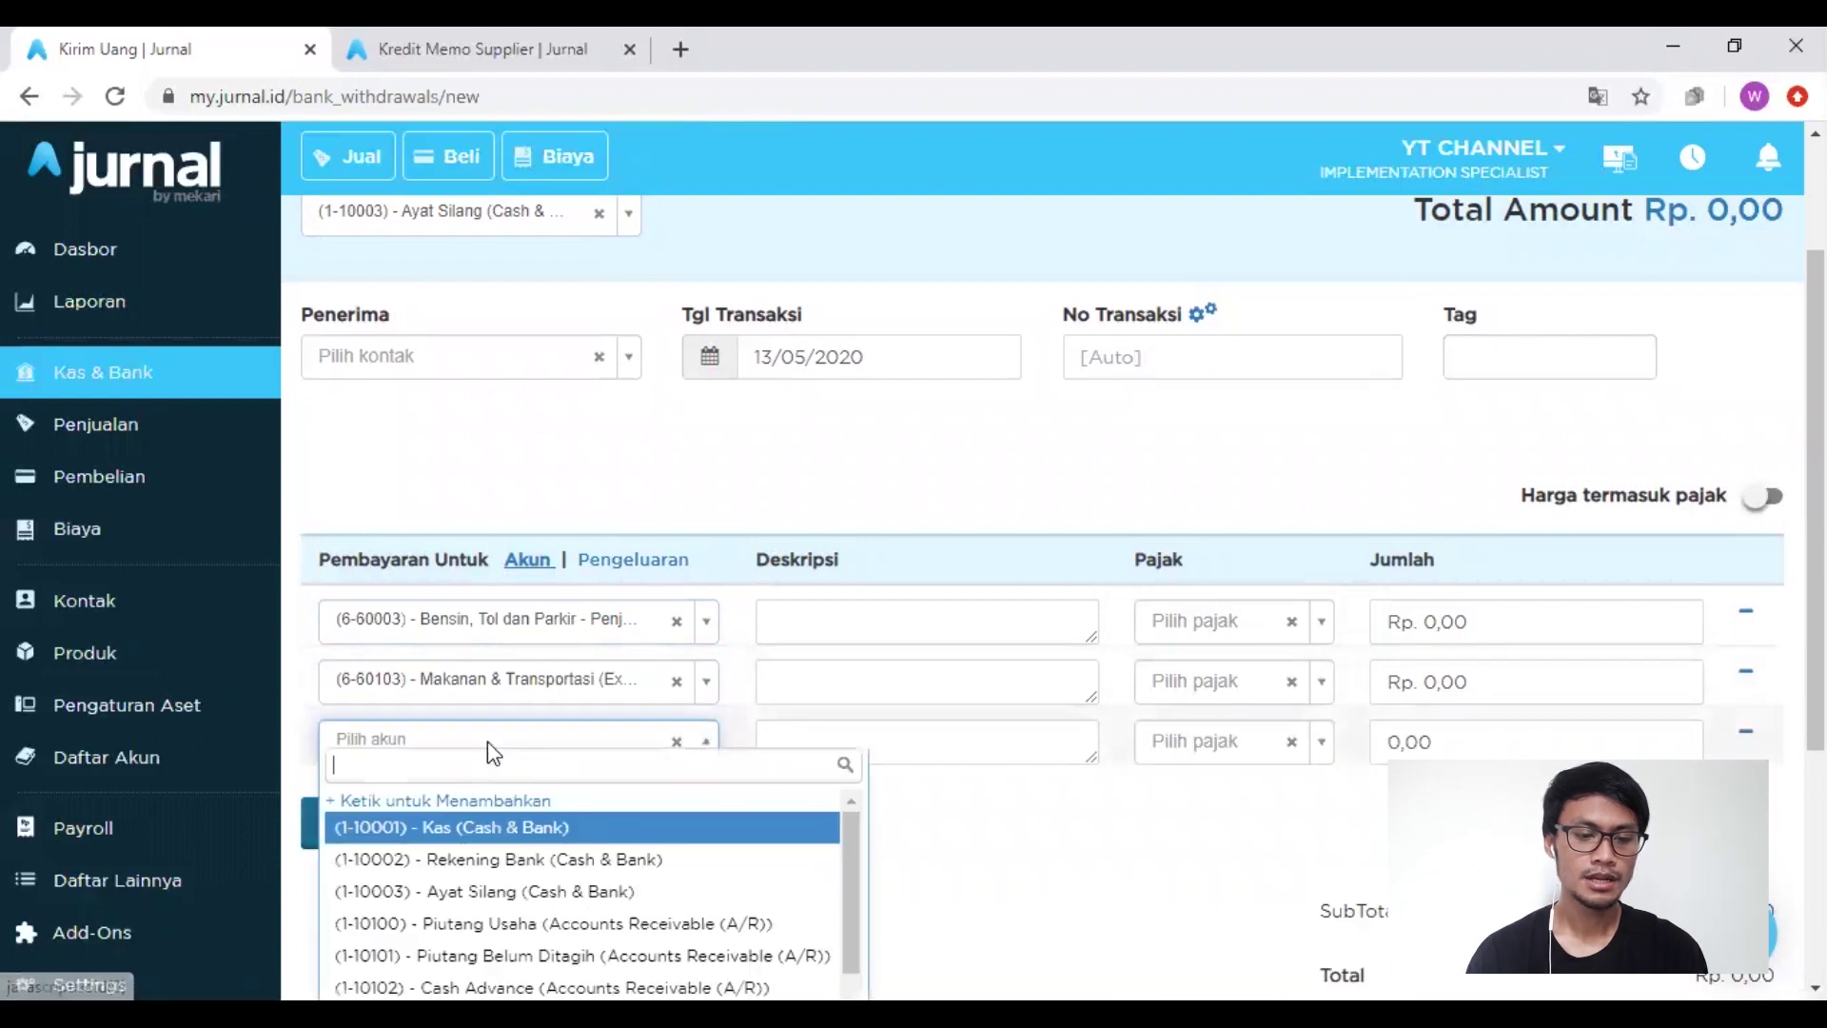
type("perbaik")
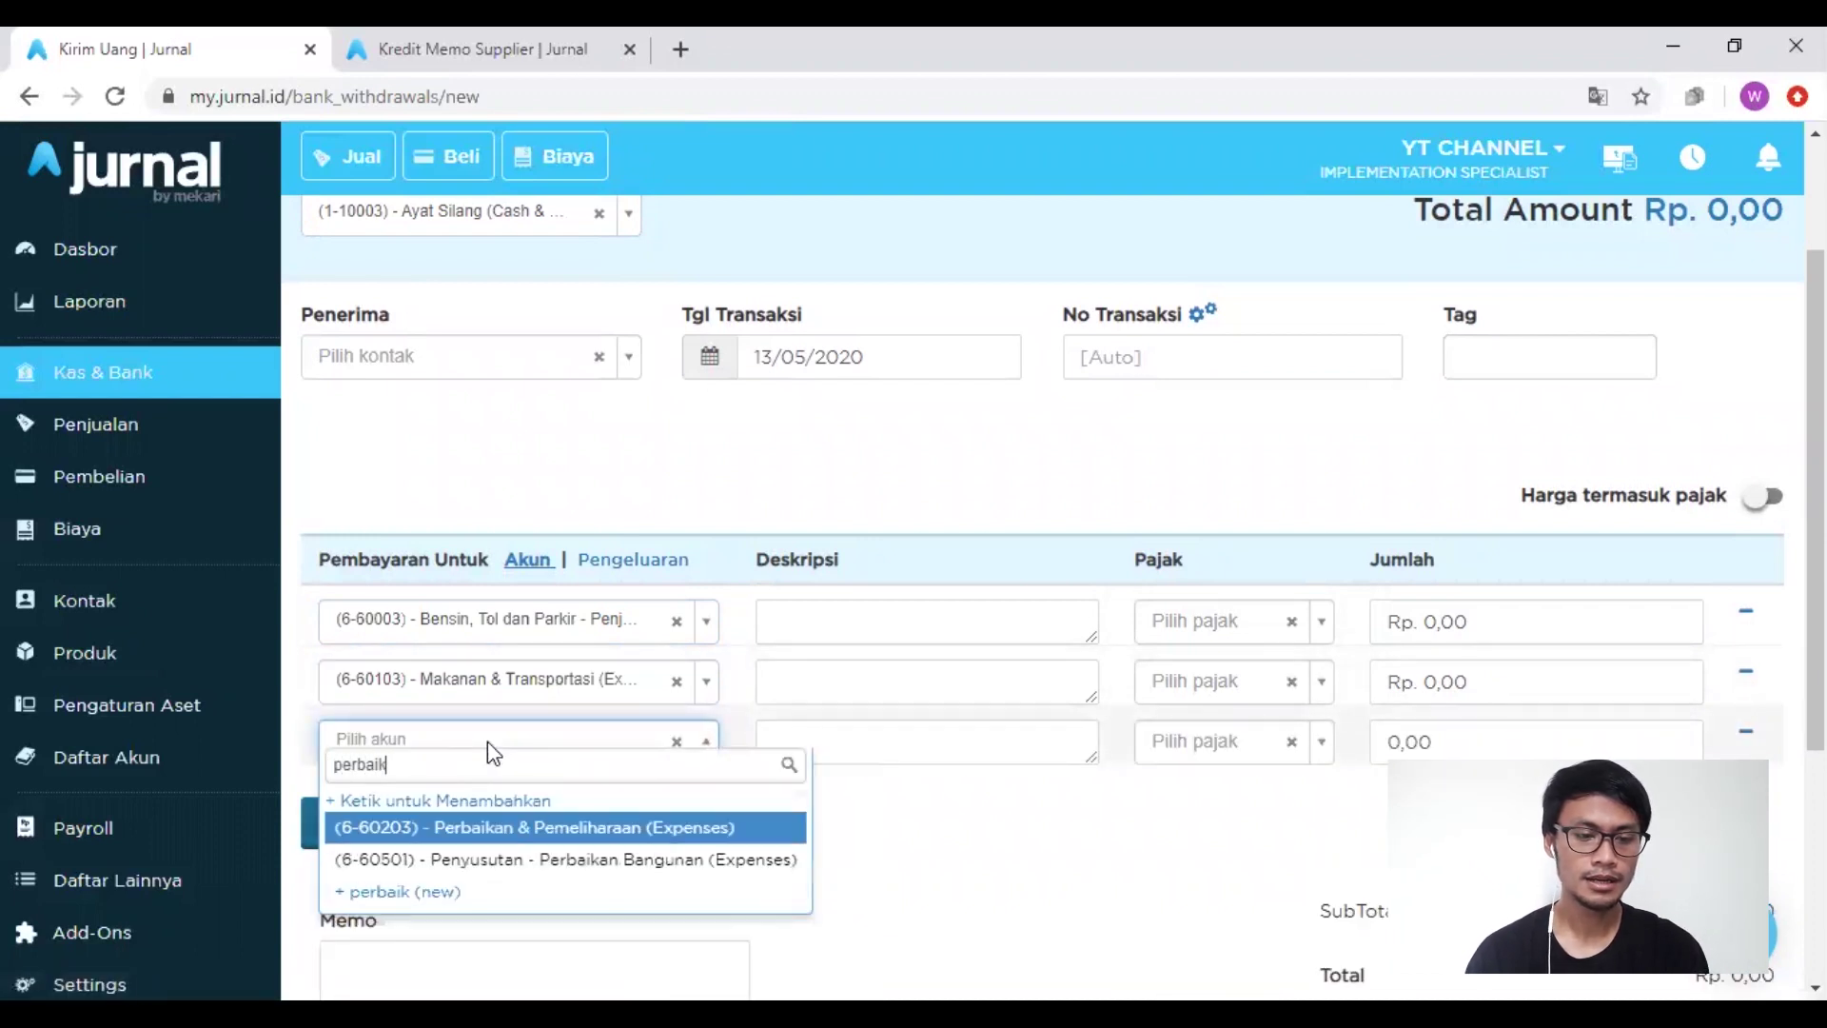
key("Return")
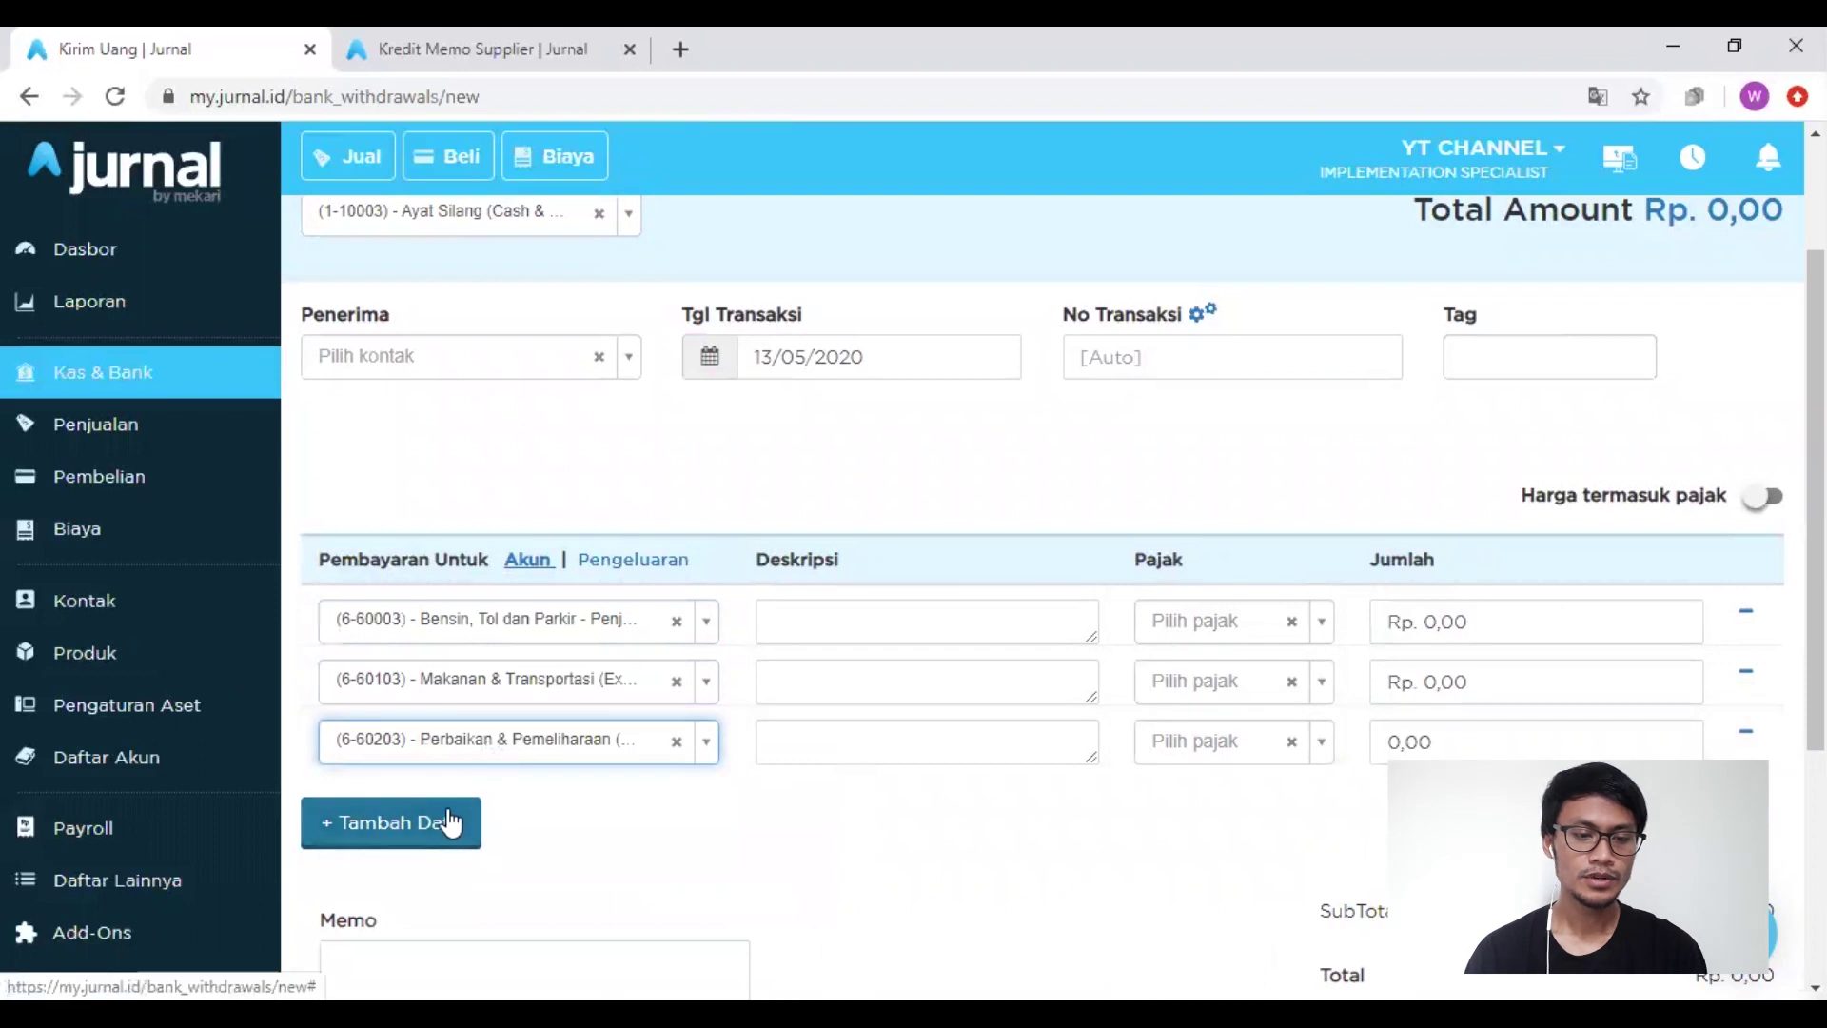
left_click(448, 820)
left_click(461, 799)
type("dinas")
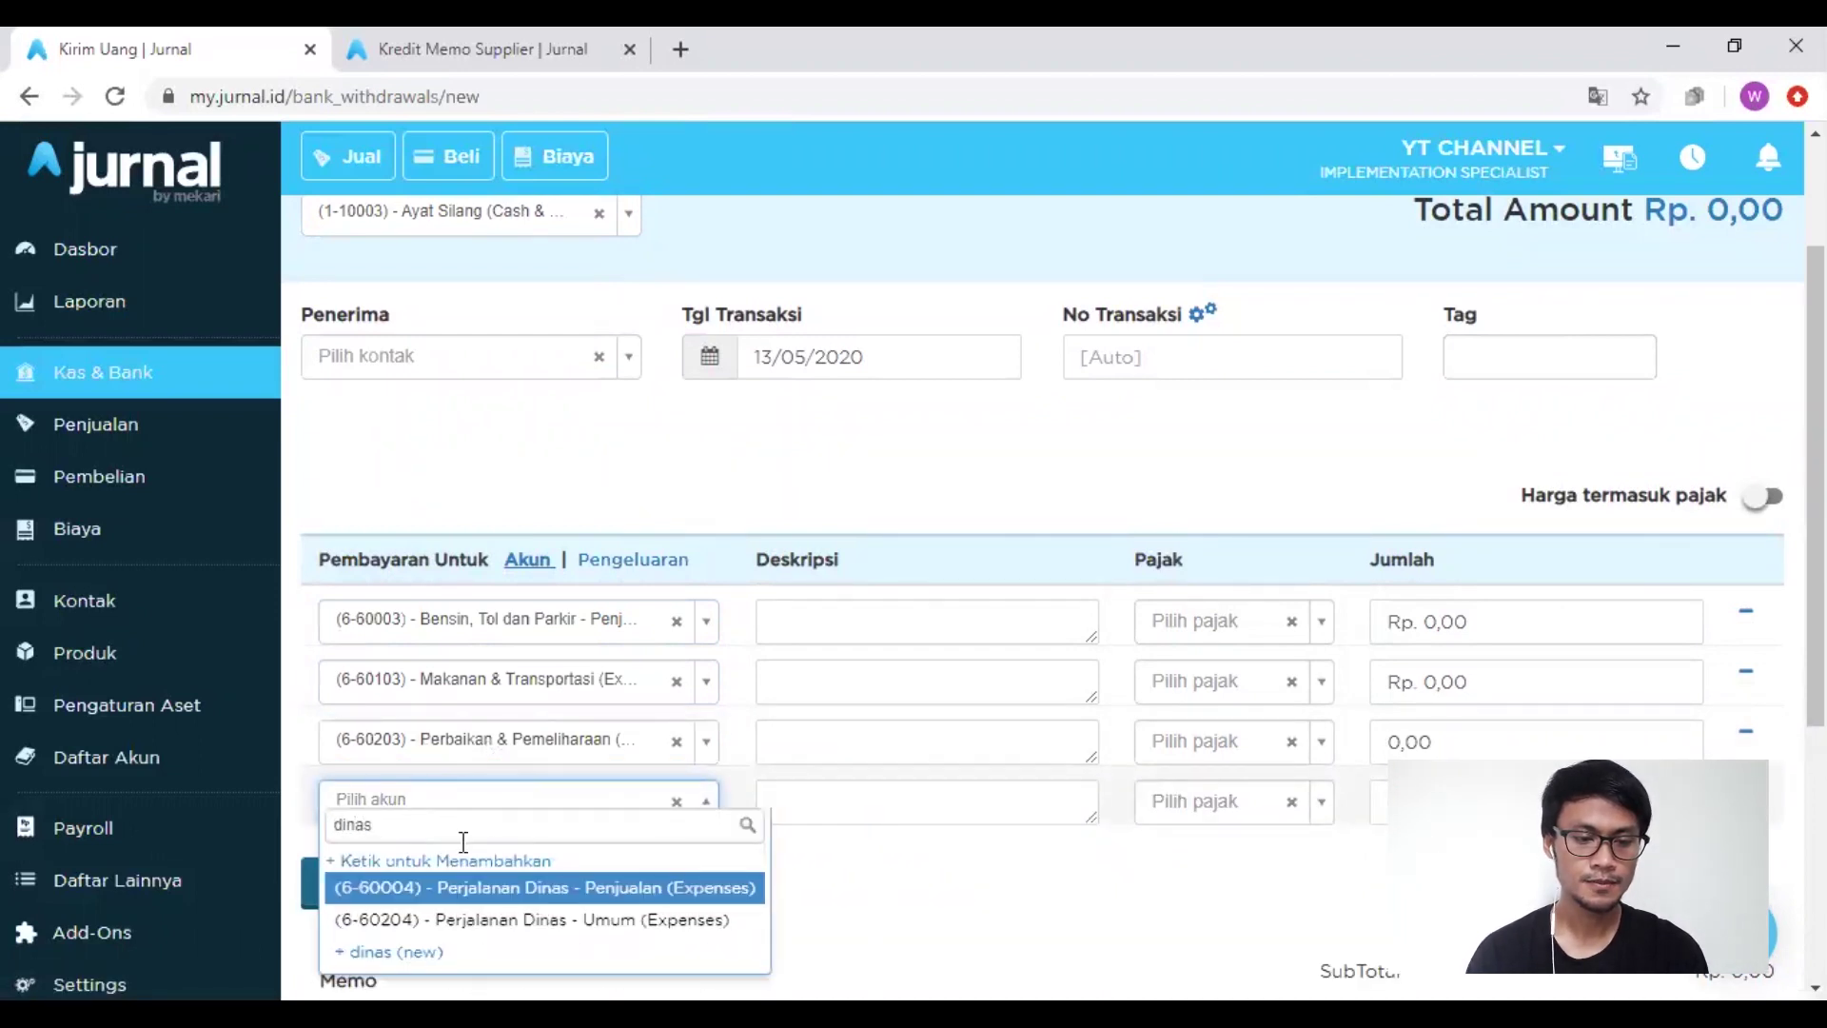
key("Return")
left_click(1440, 623)
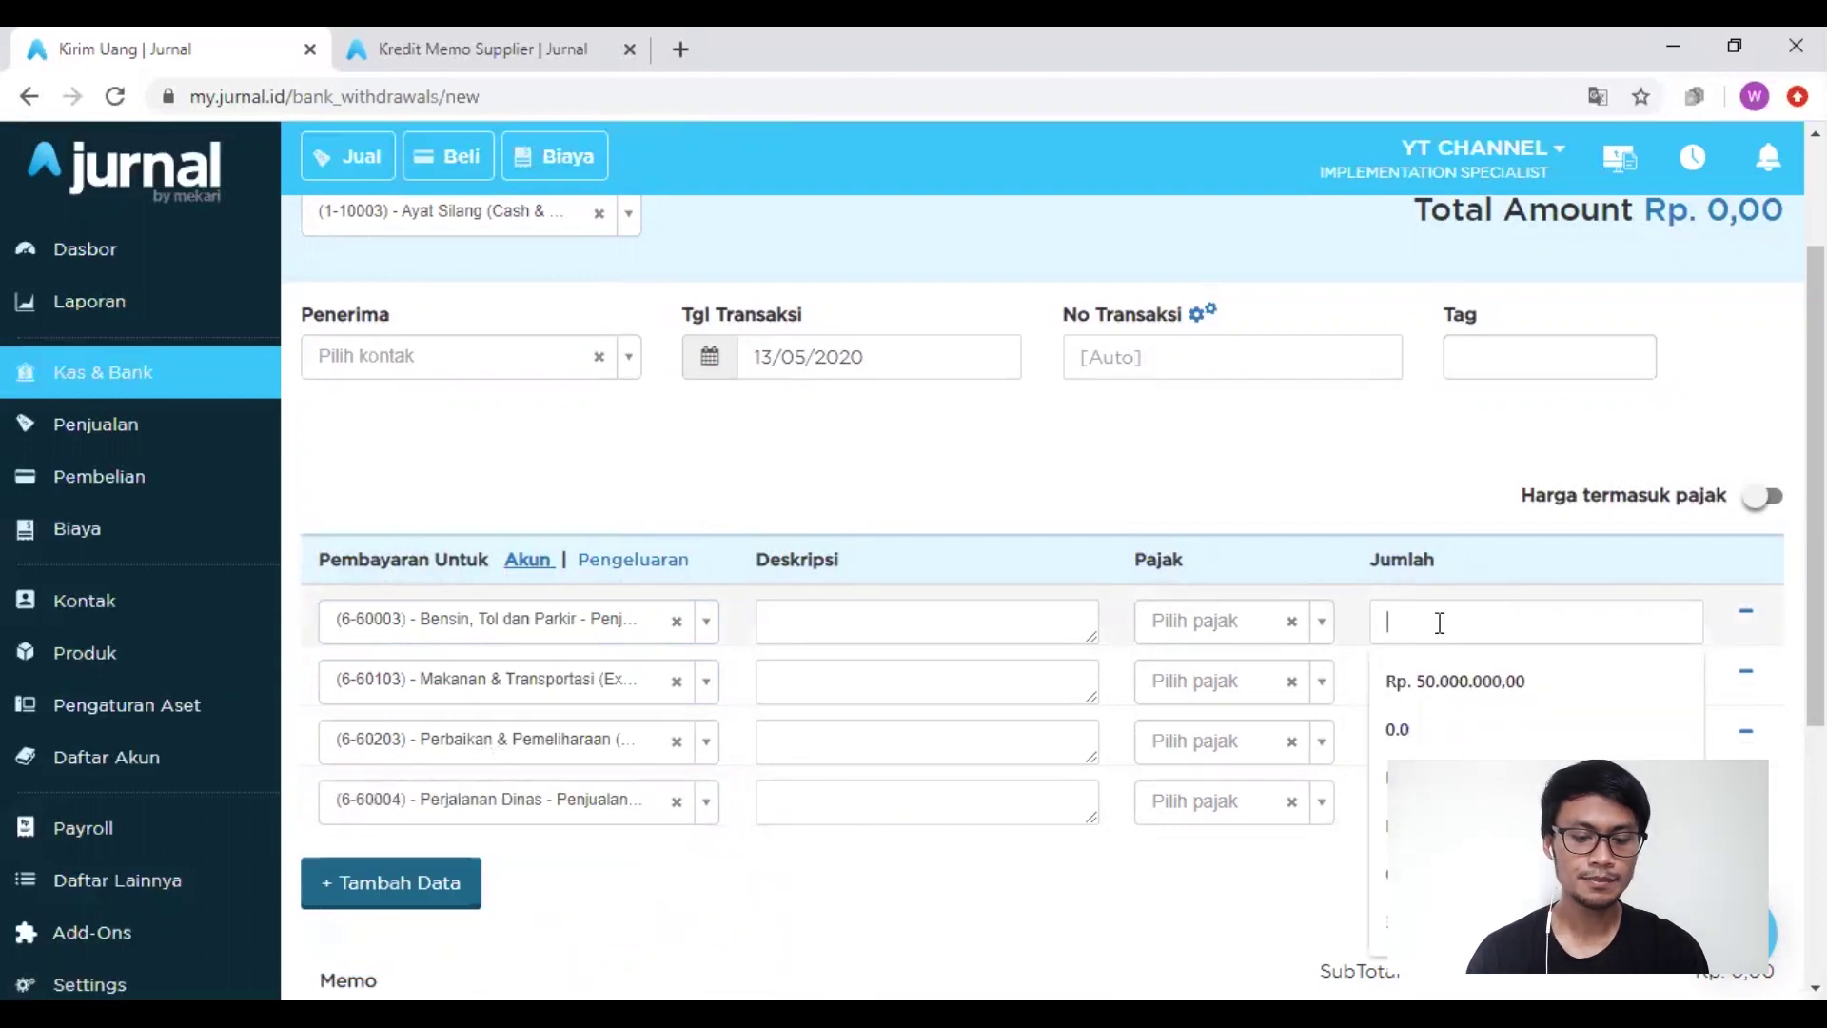
Step: Enter Jumlah 500.000, 700.000, 3.000.000 and 2.500.000 on expense lines one to four
type("1")
key("BackSpace")
type("5000000,00")
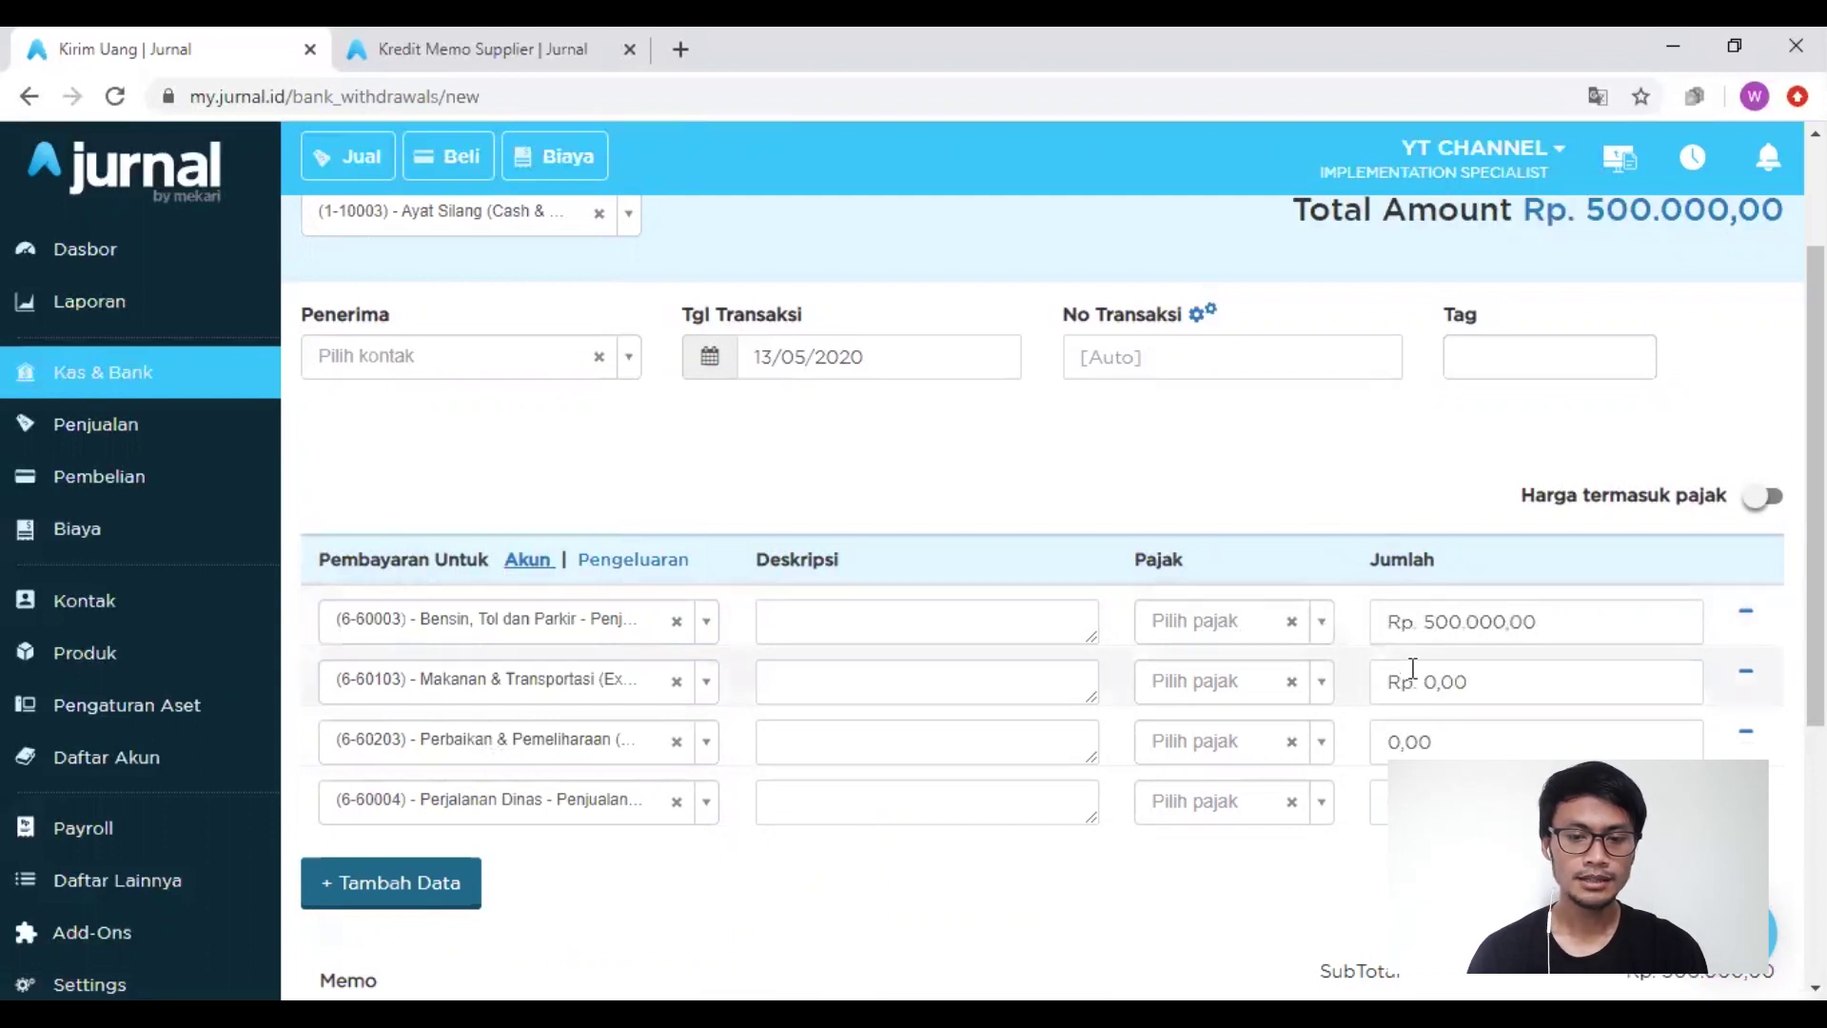
left_click(1416, 671)
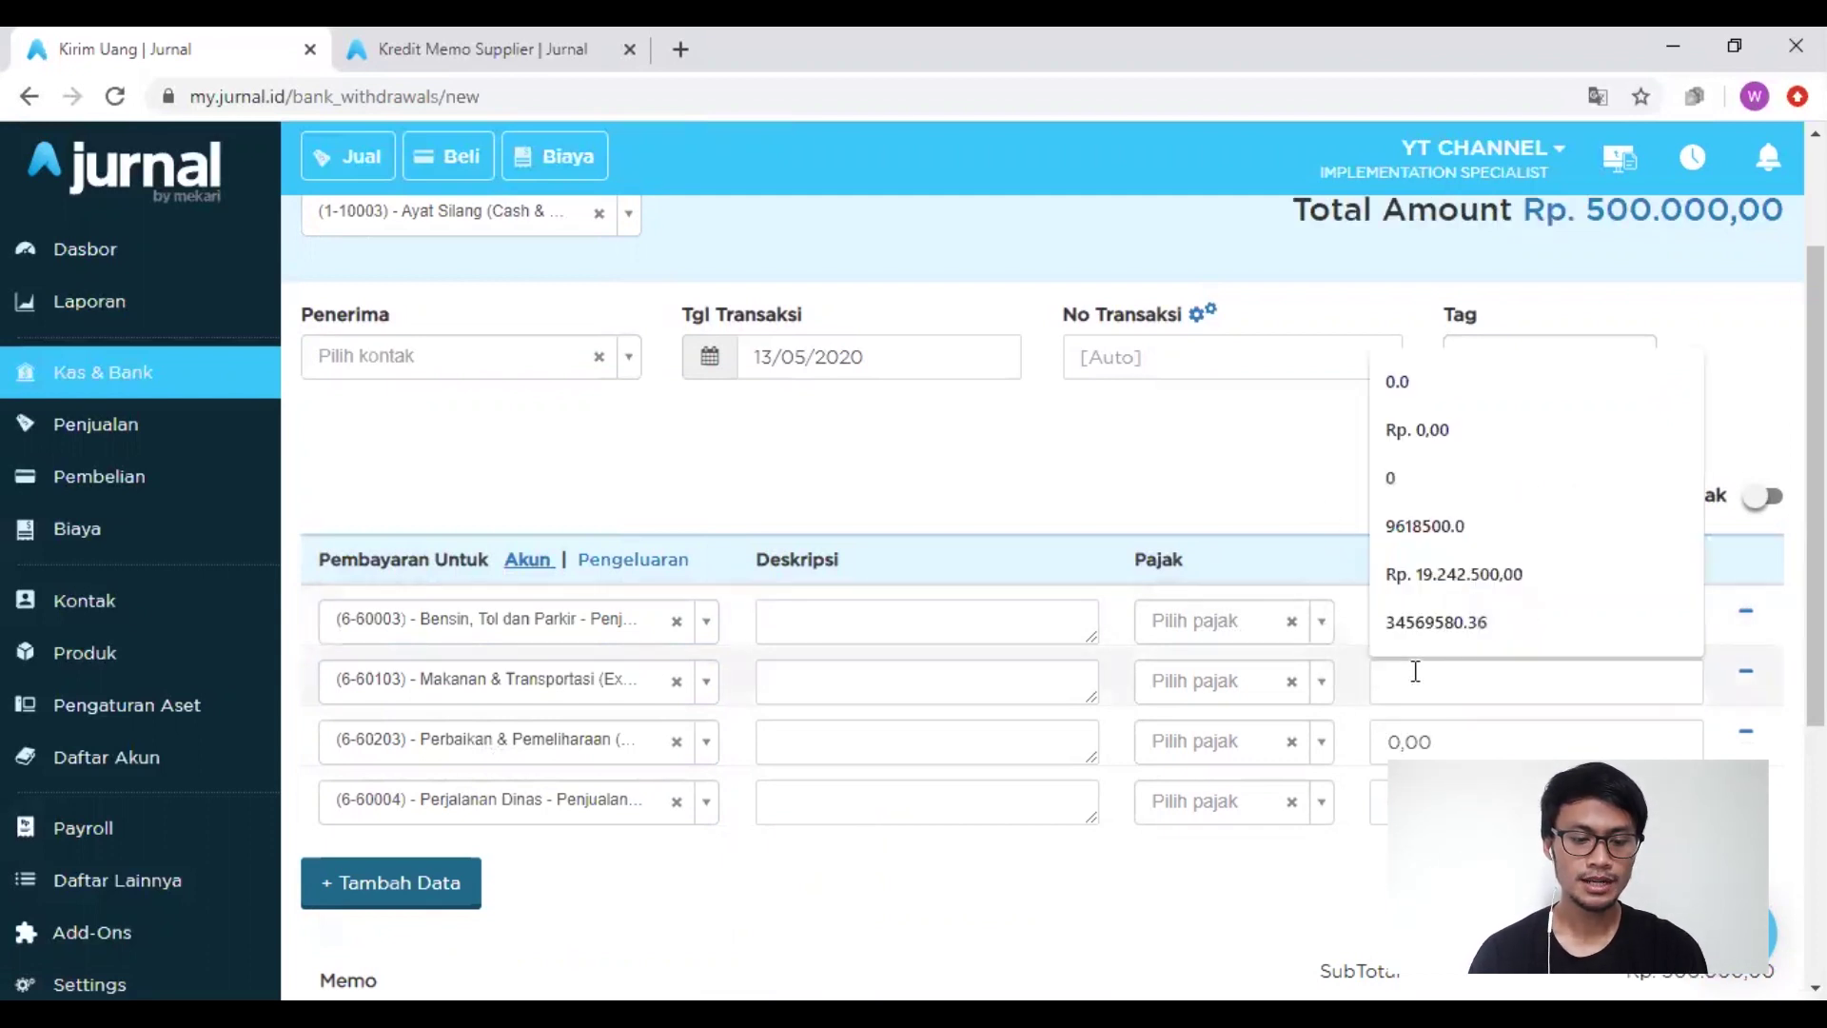
type("700.000")
left_click(1307, 517)
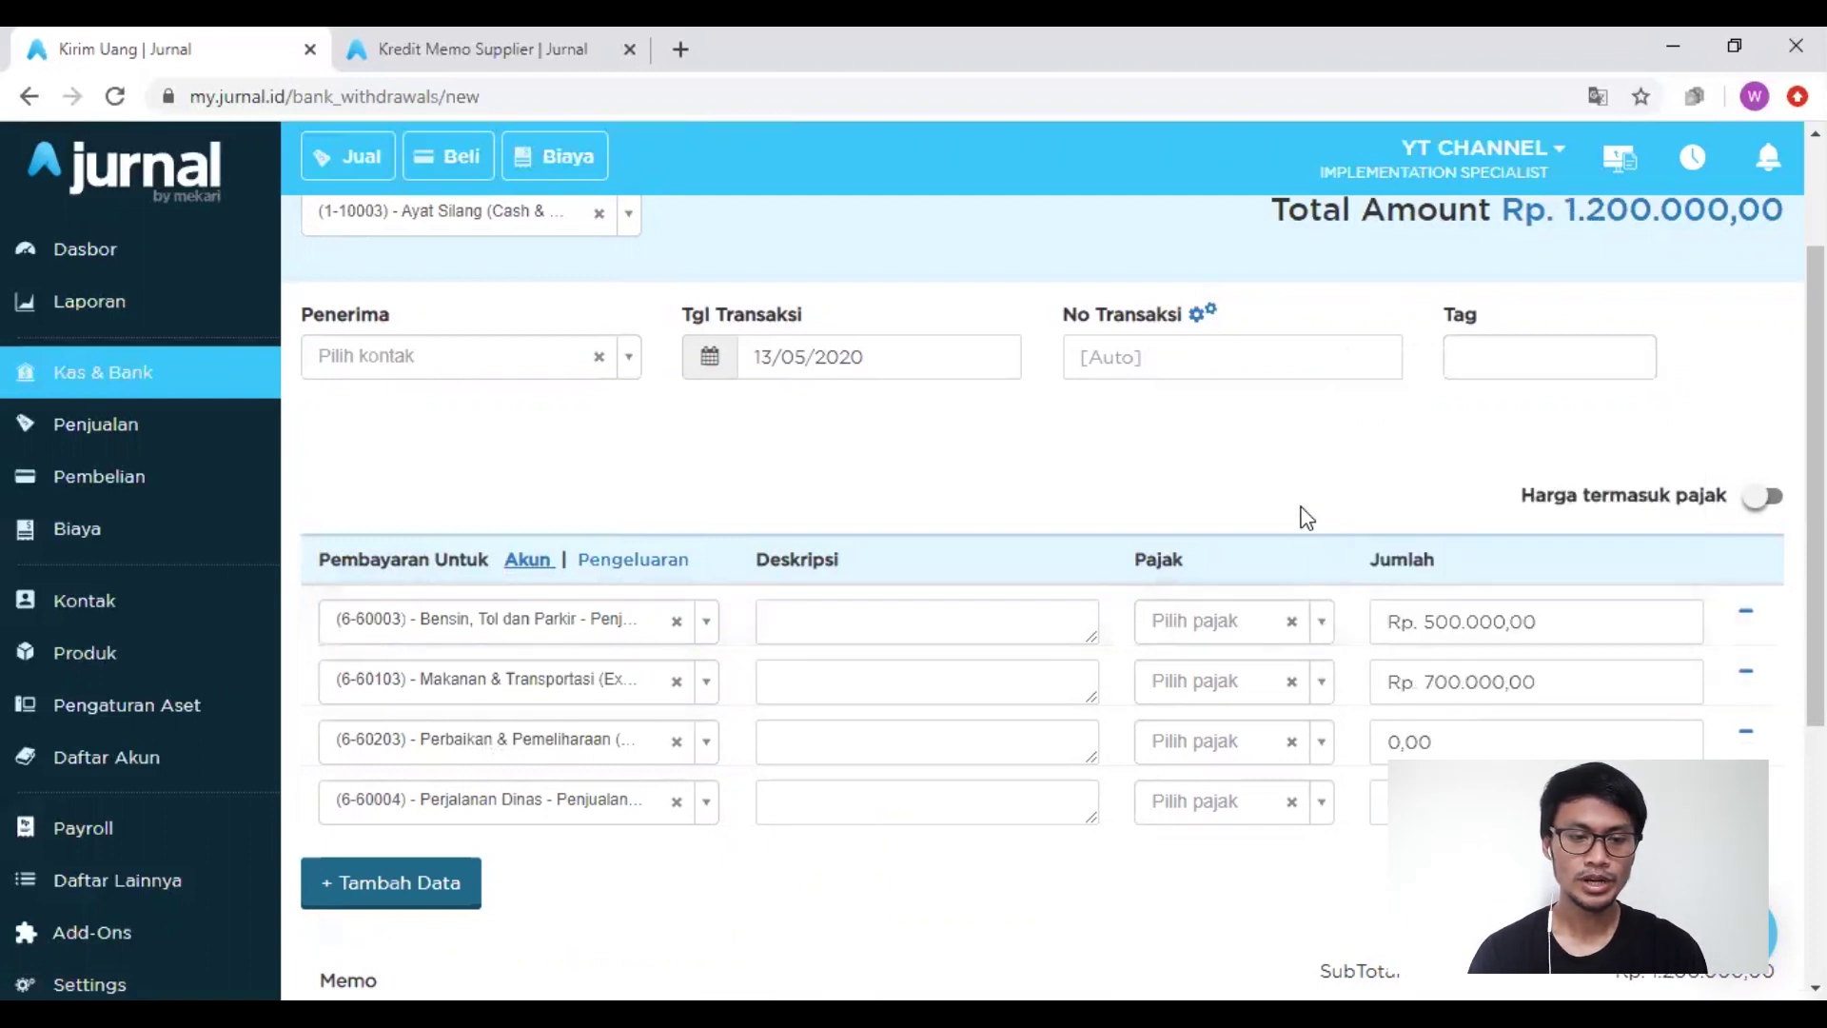
left_click(1422, 745)
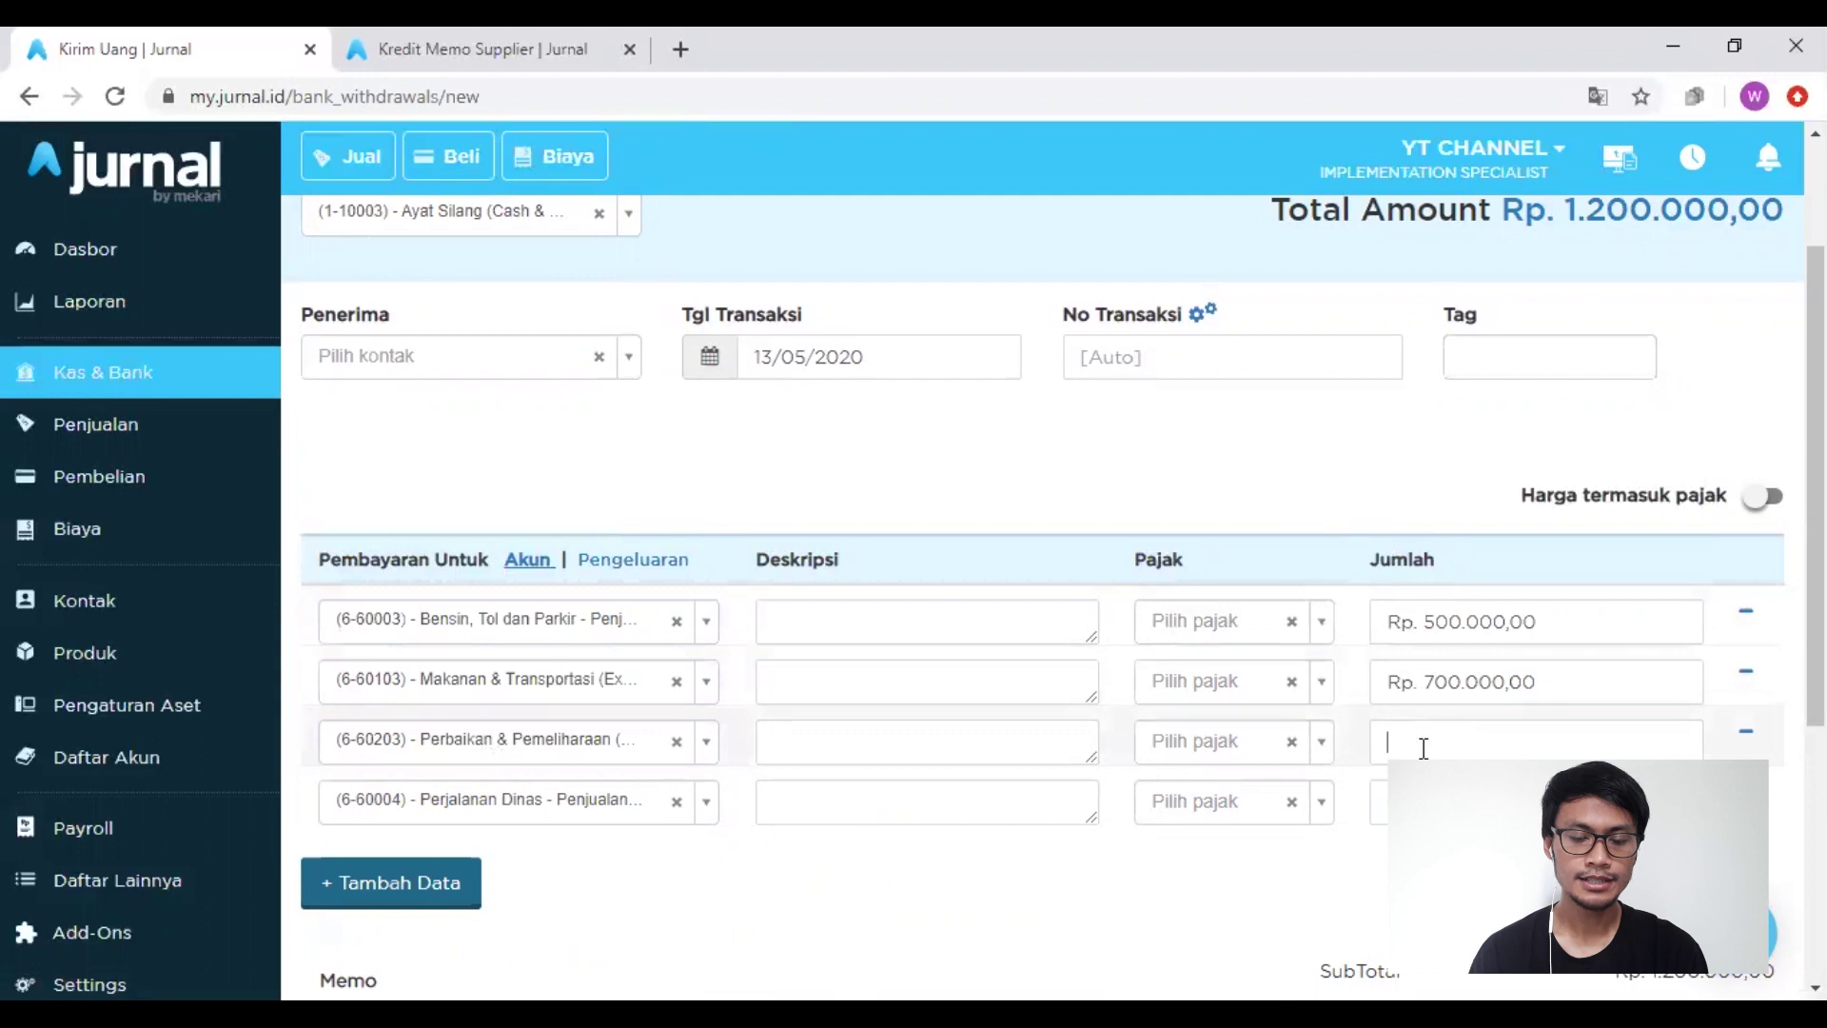
type("3000000")
left_click(1368, 890)
scroll(1367, 890, "down", 1)
left_click(1445, 707)
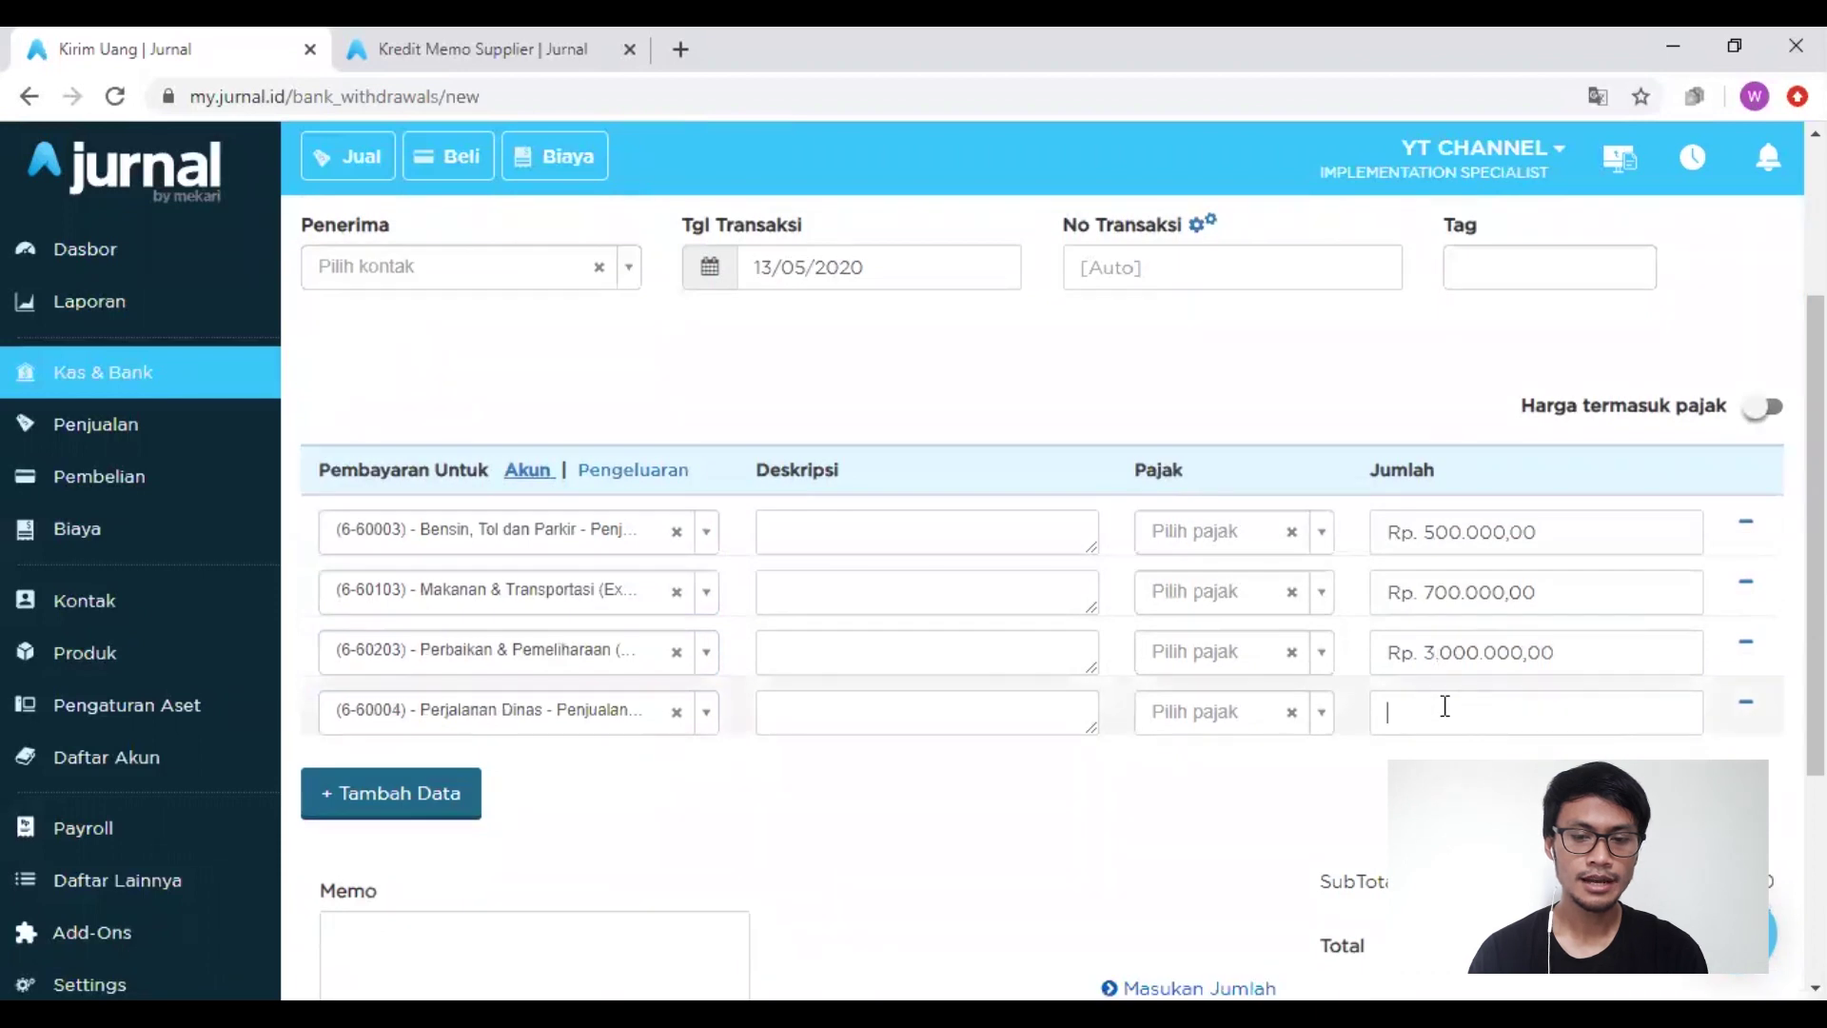
type("2.500.000")
left_click(1442, 827)
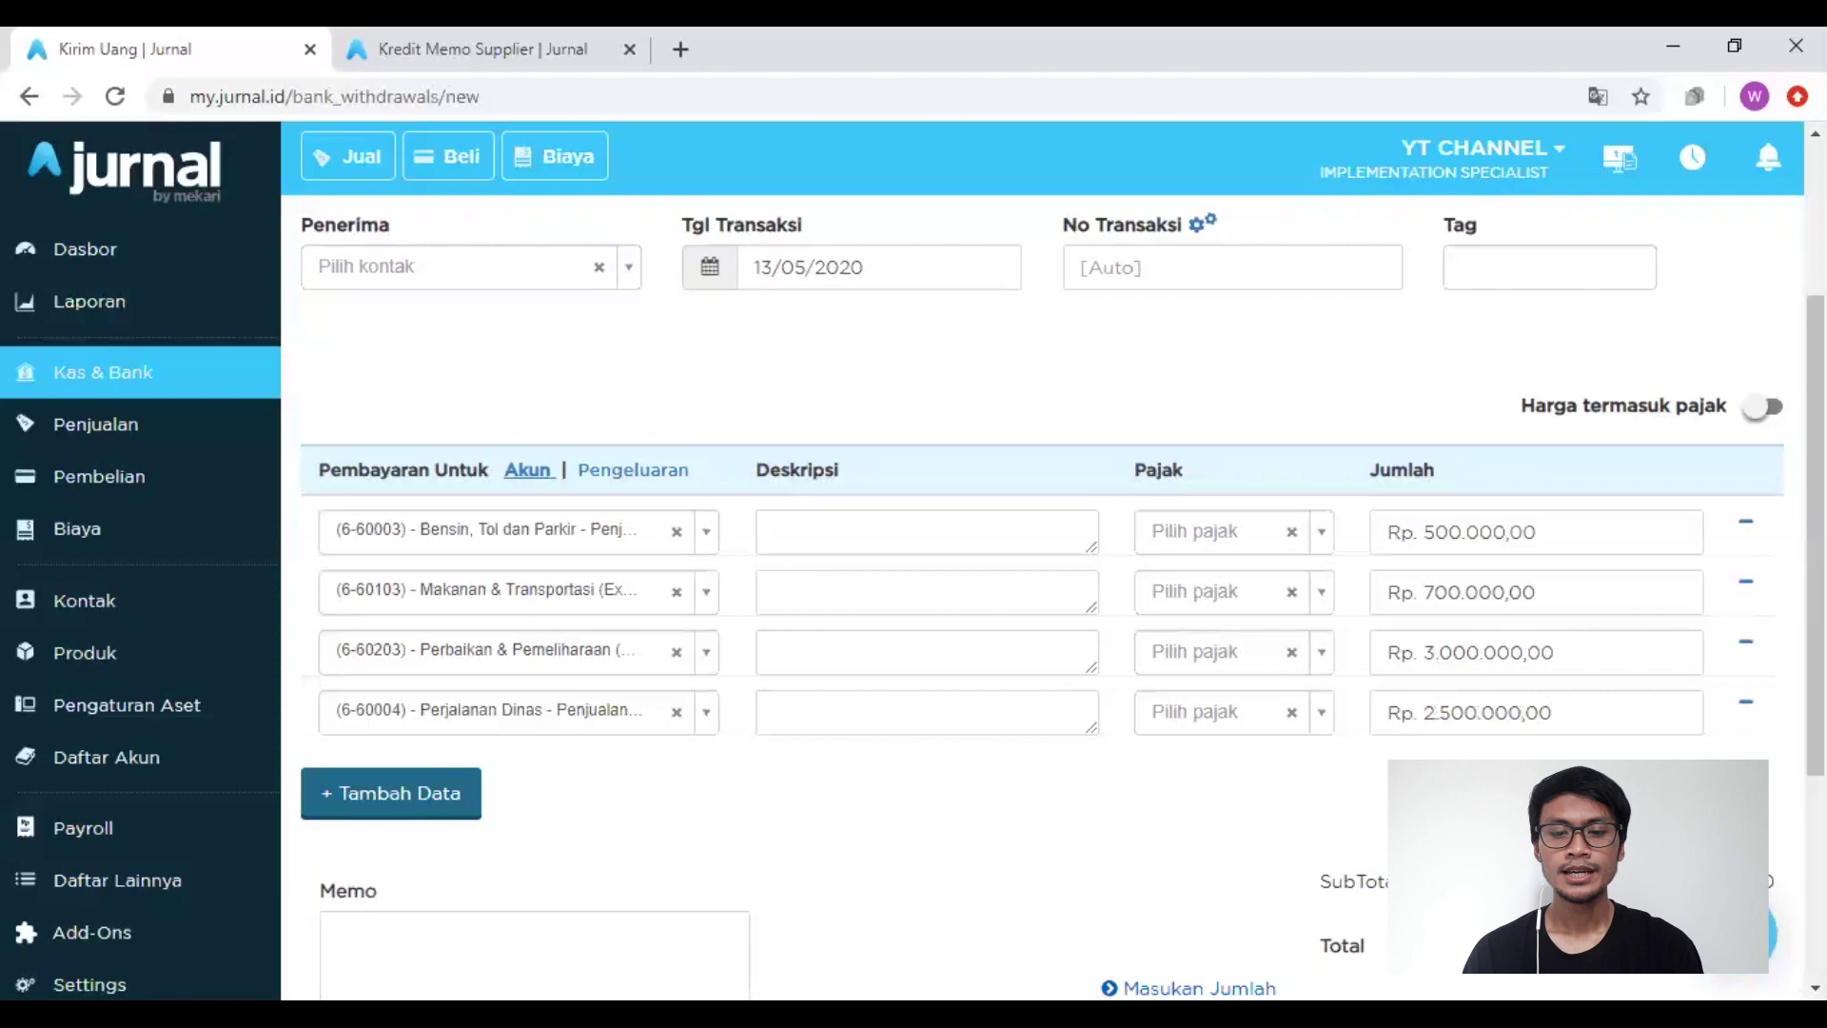
scroll(1047, 609, "down", 4)
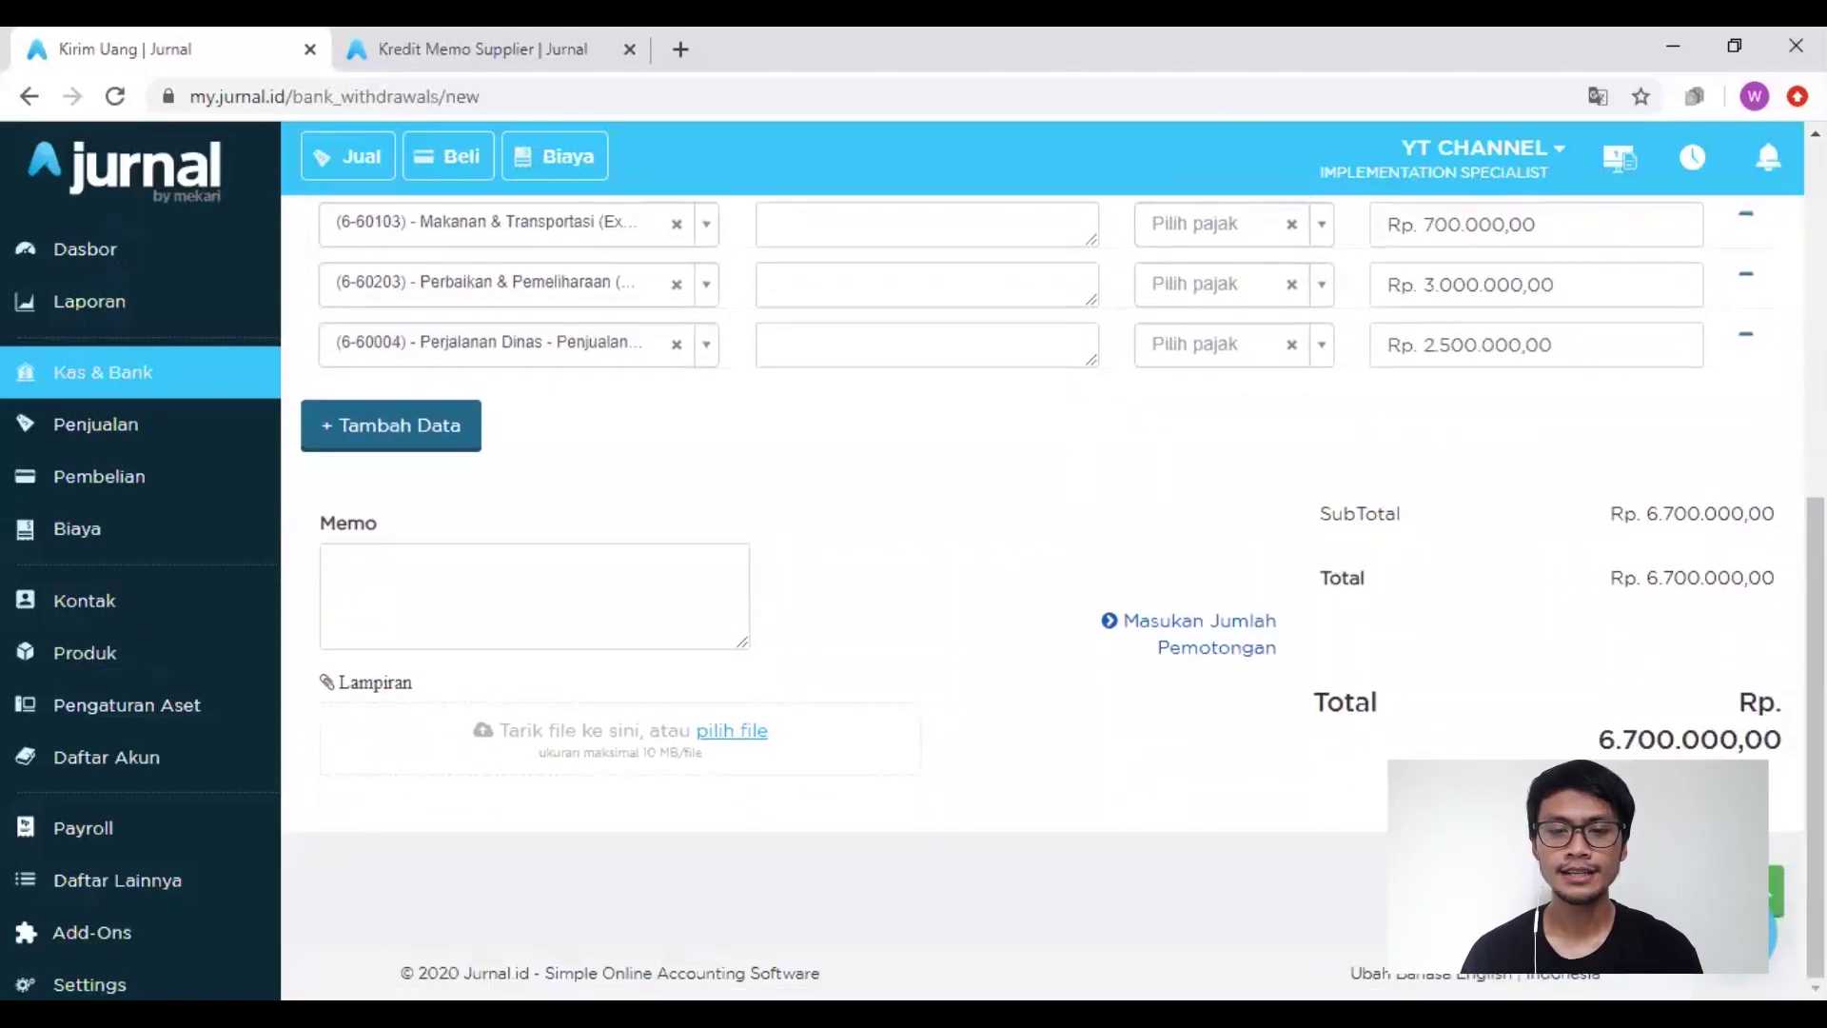
Step: Add a fifth line charging (1-10001) Kas Rp 3.300.000, for a subtotal of Rp 10.000.000
scroll(1056, 269, "up", 4)
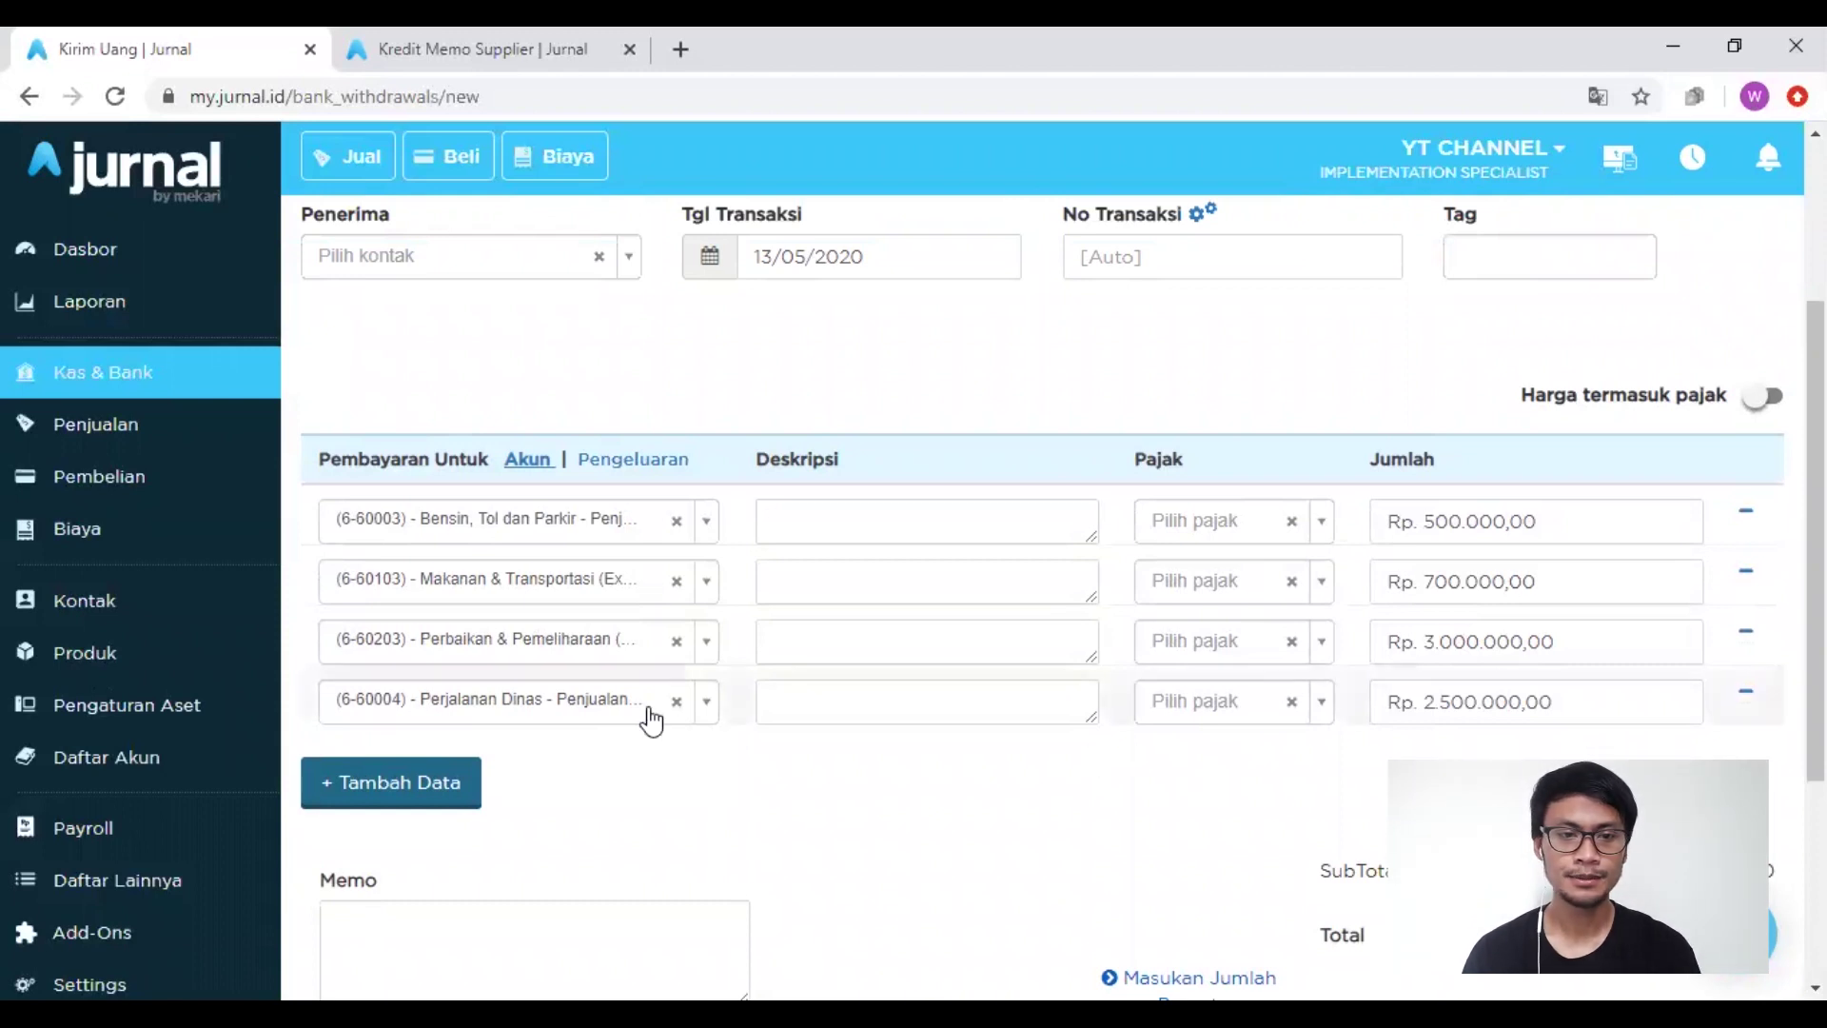
left_click(444, 790)
left_click(457, 781)
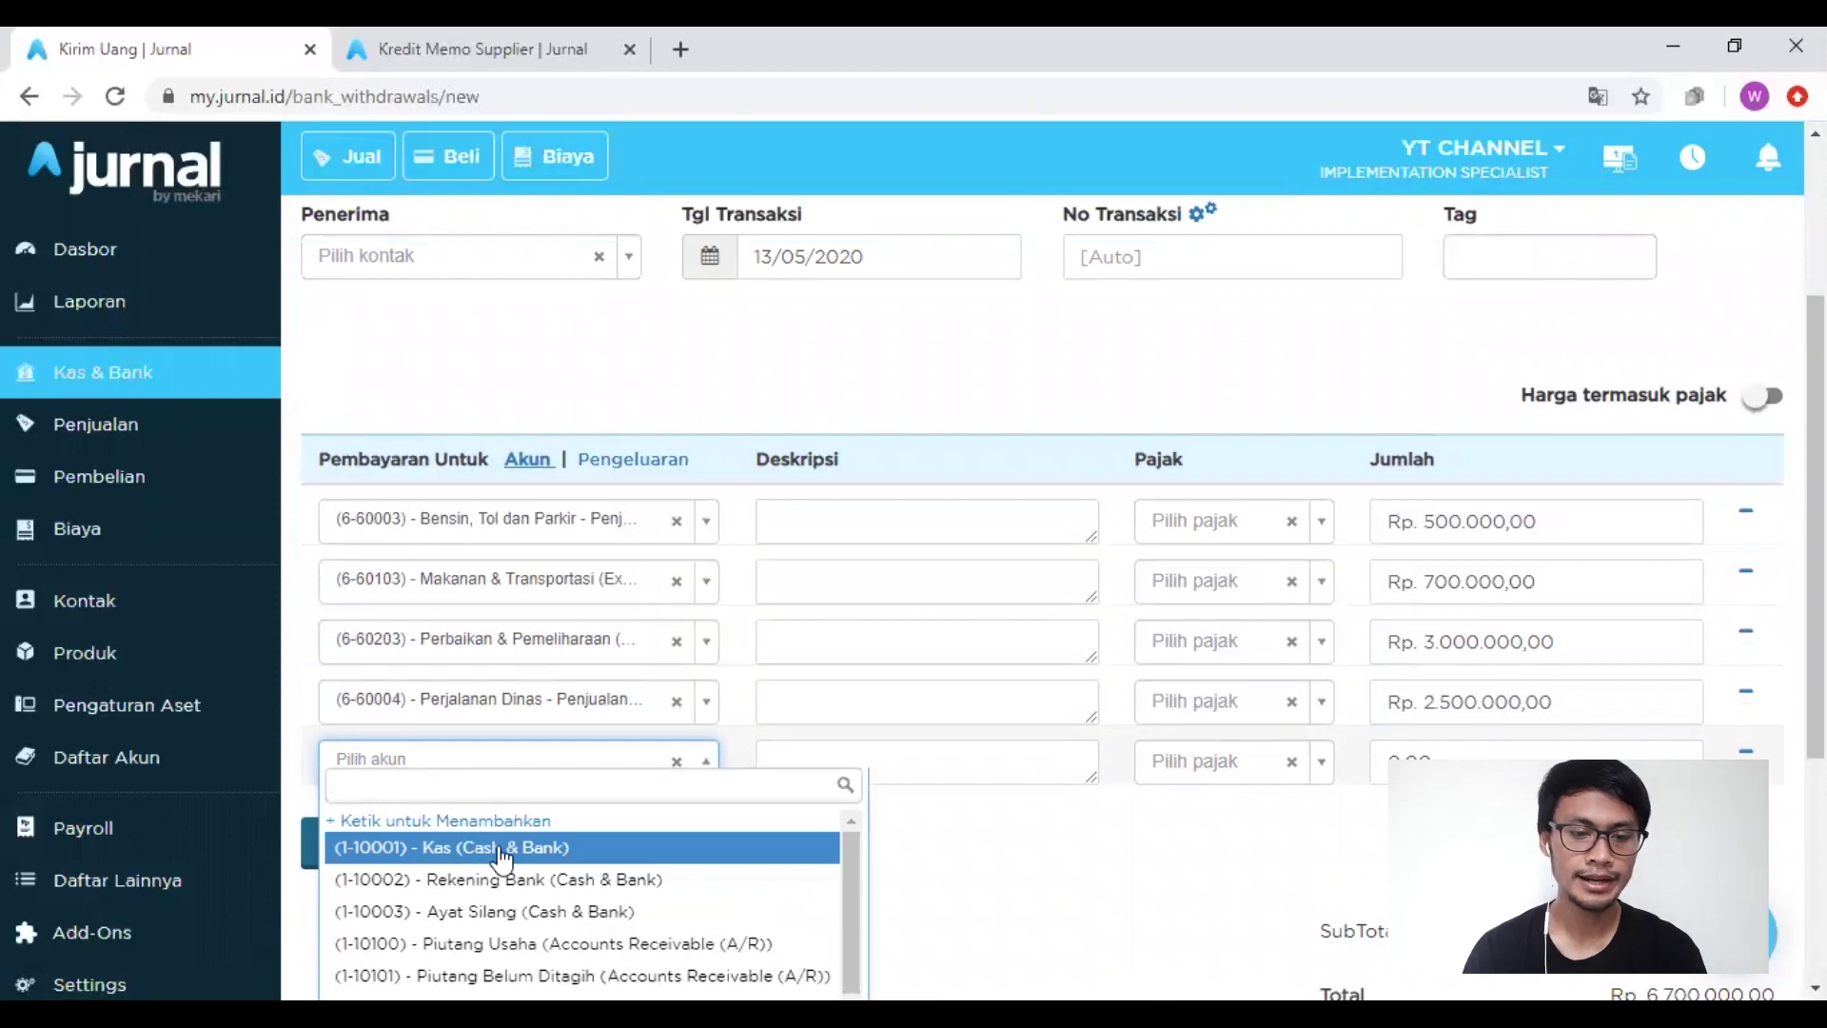
left_click(502, 857)
scroll(905, 820, "down", 2)
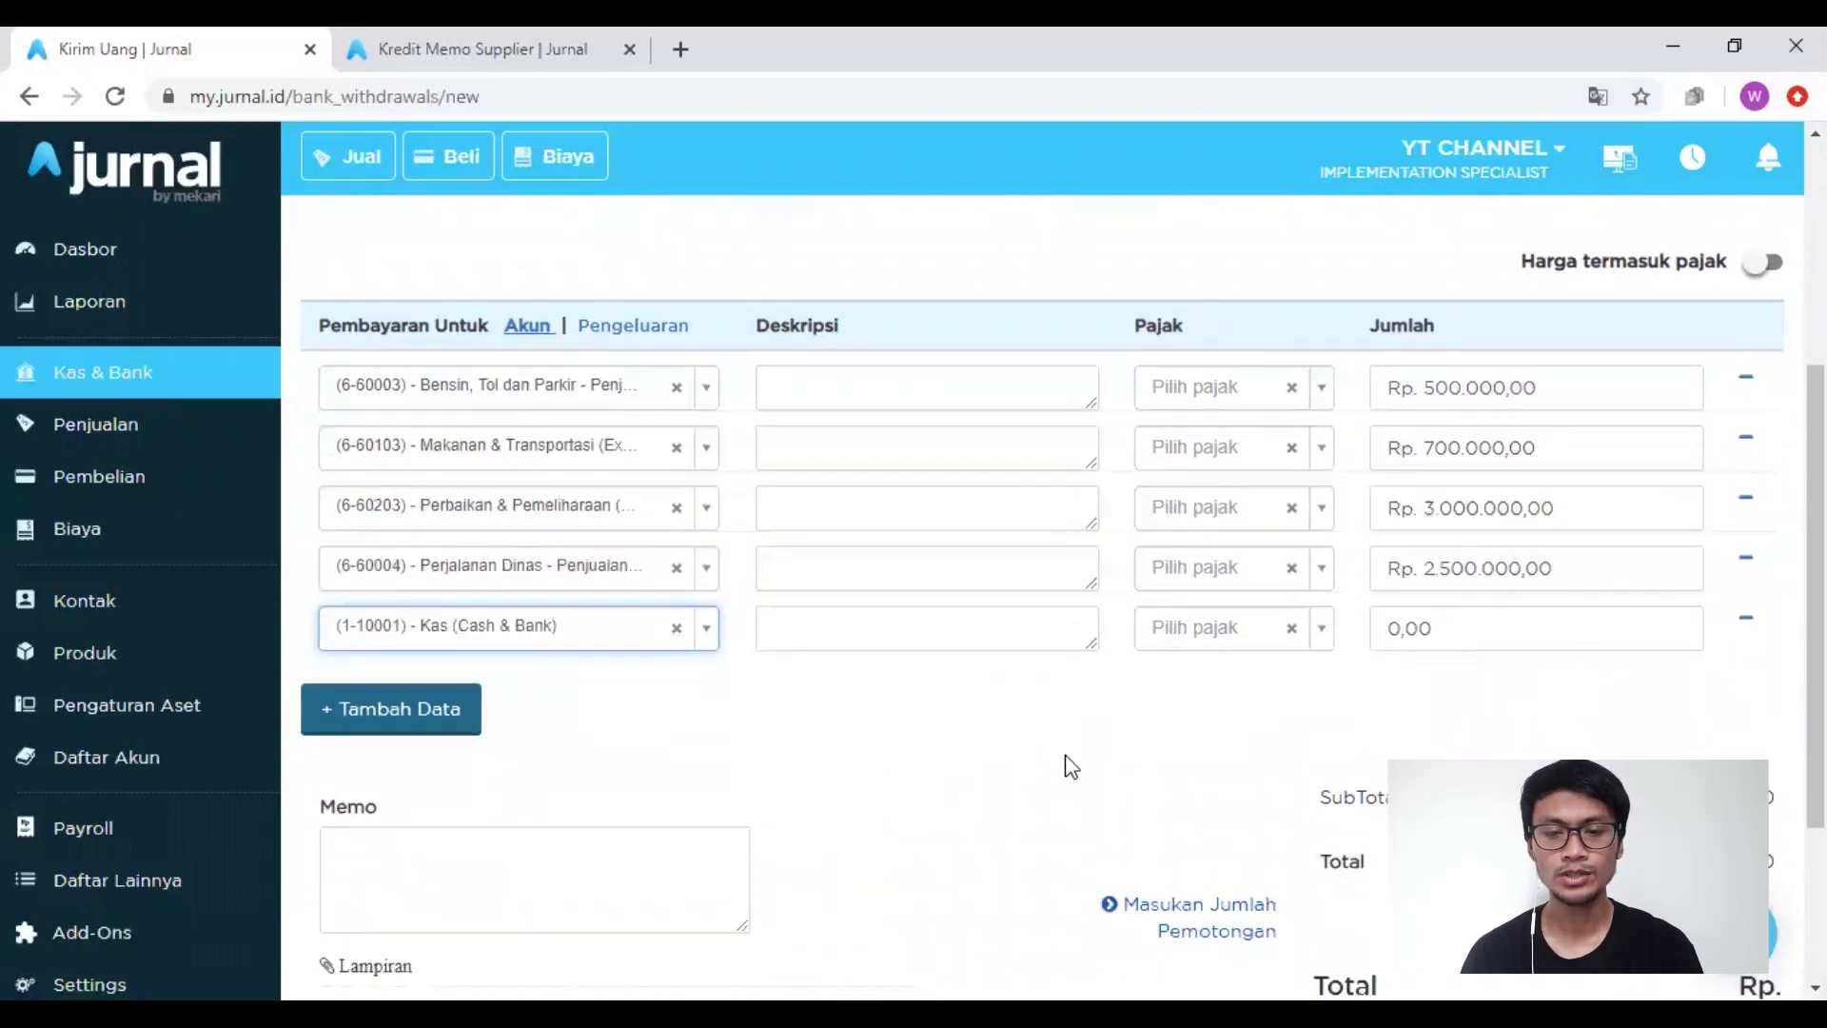
left_click(1470, 636)
type("3")
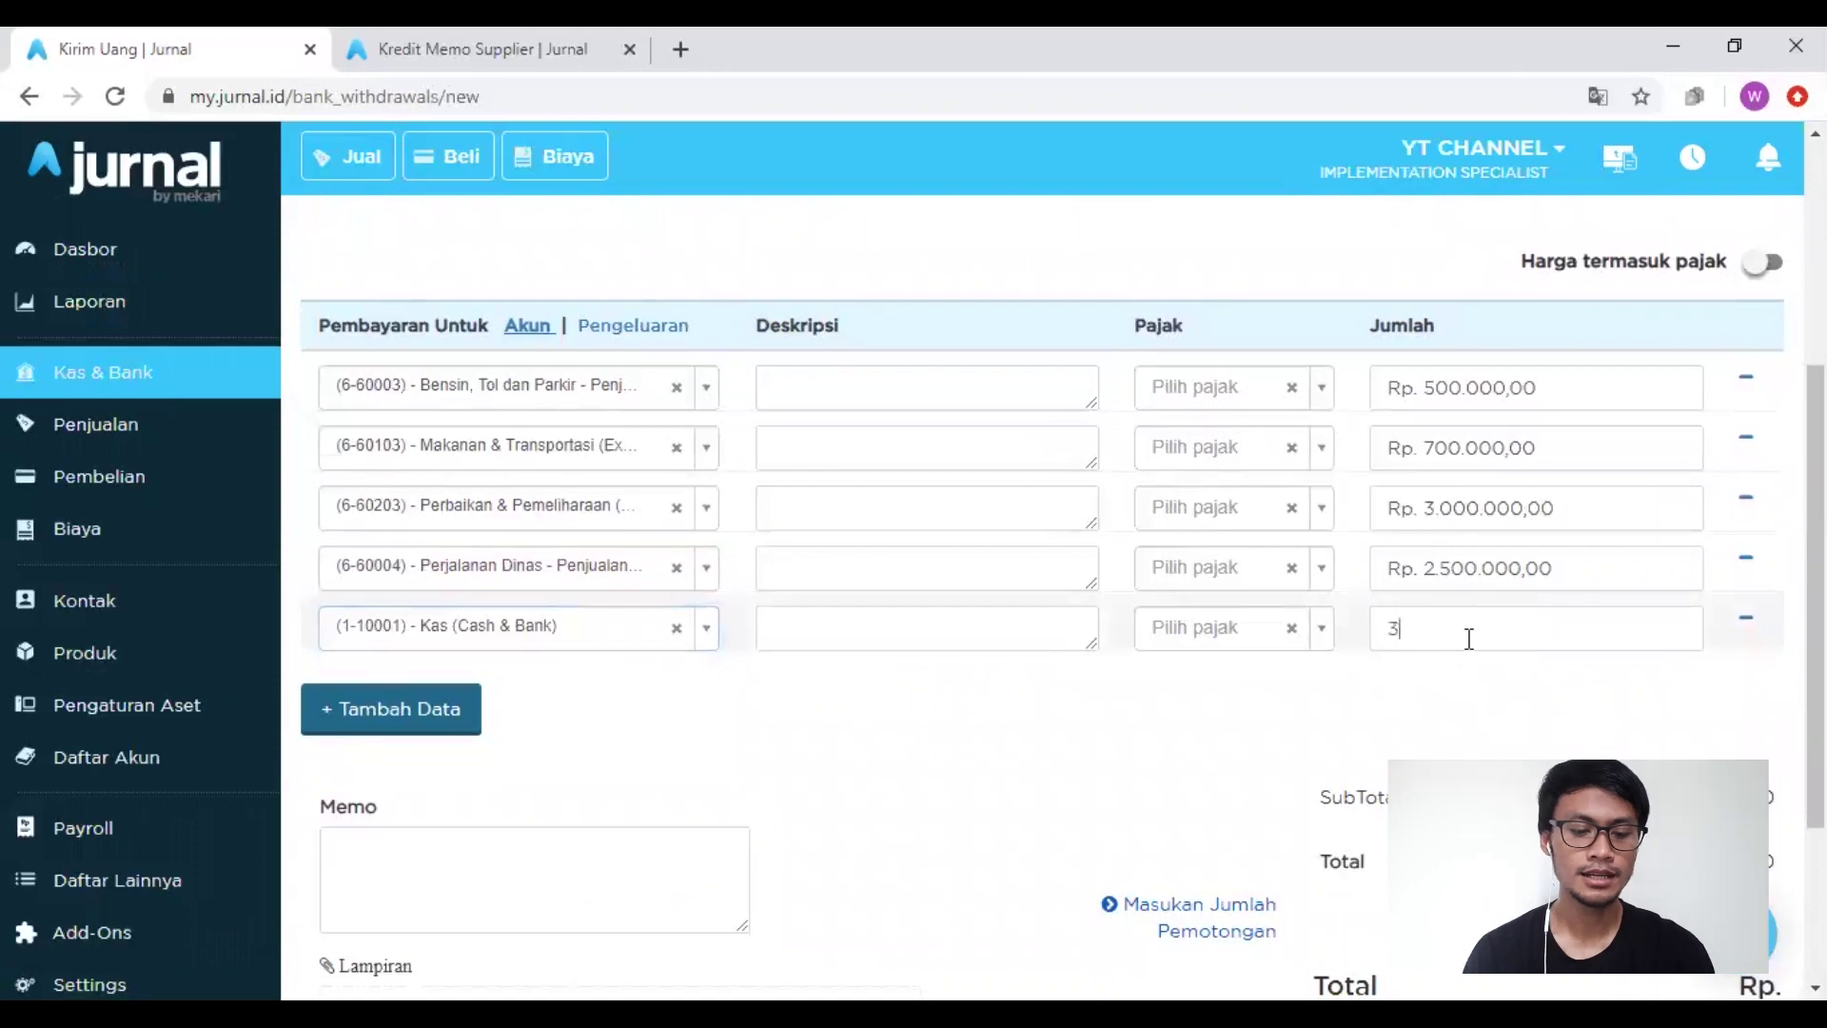
type("300000")
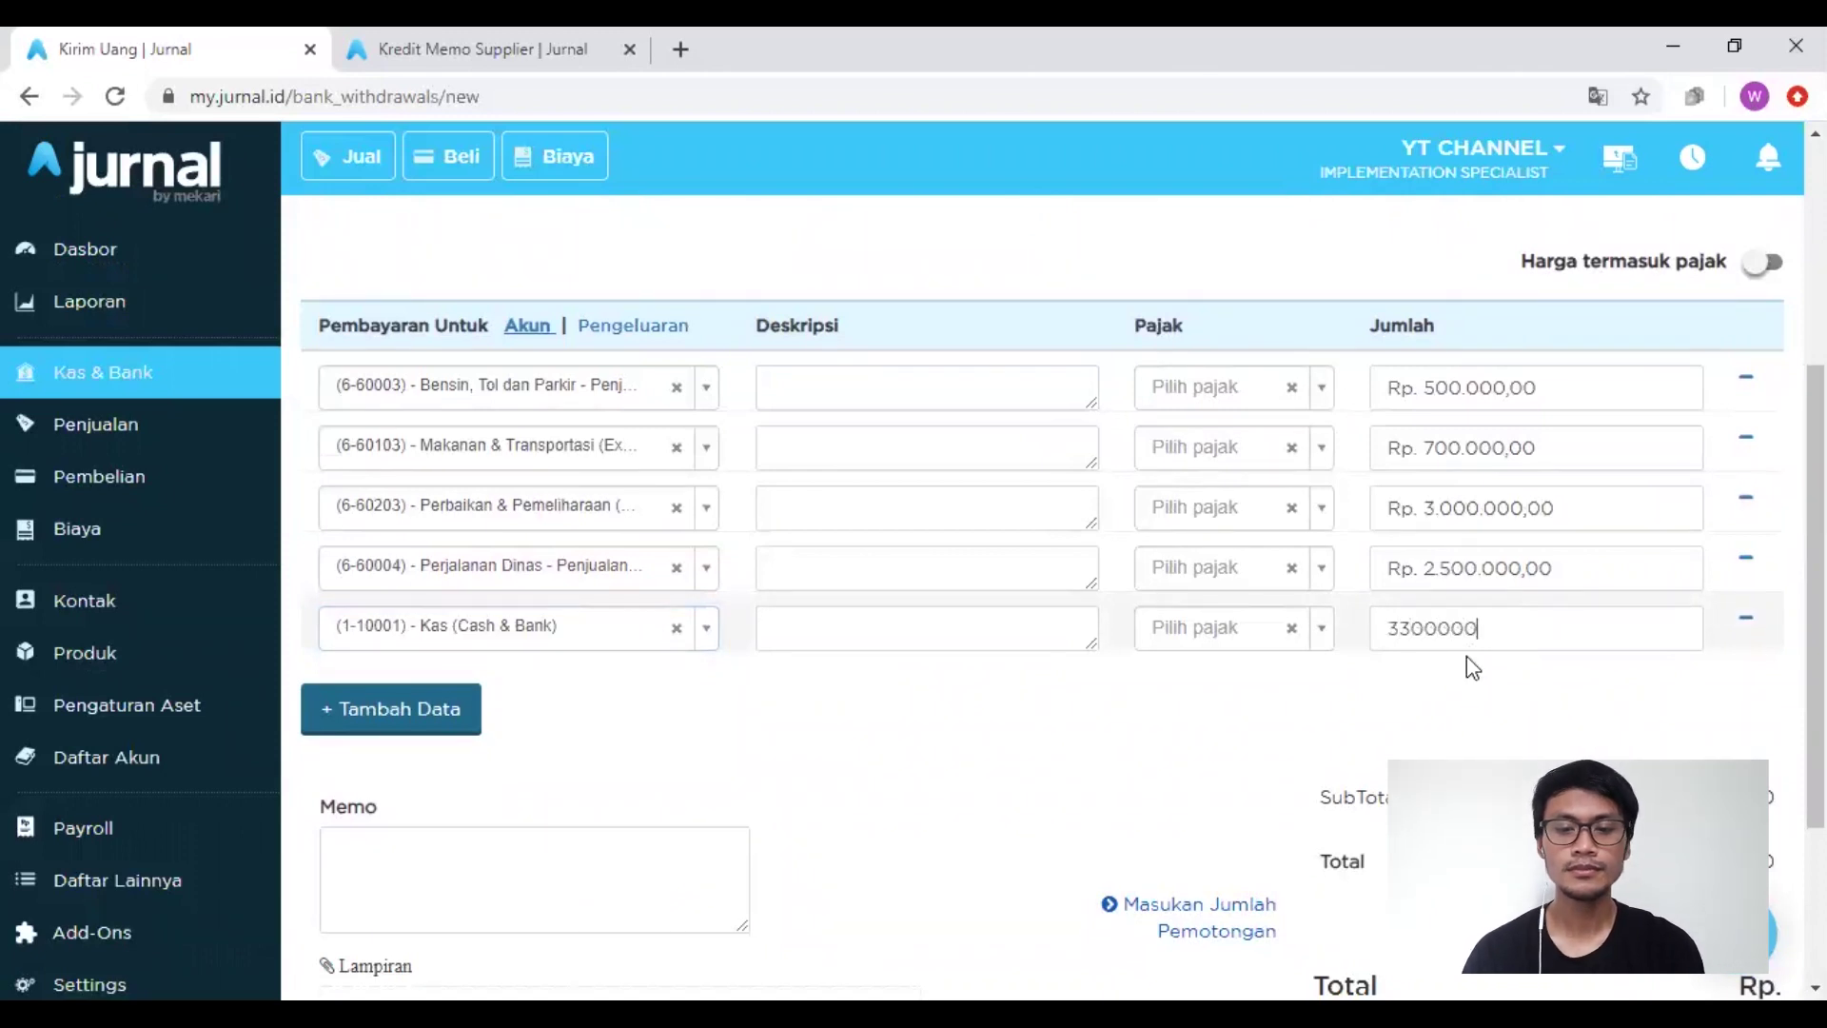
left_click(1473, 712)
scroll(1494, 746, "down", 2)
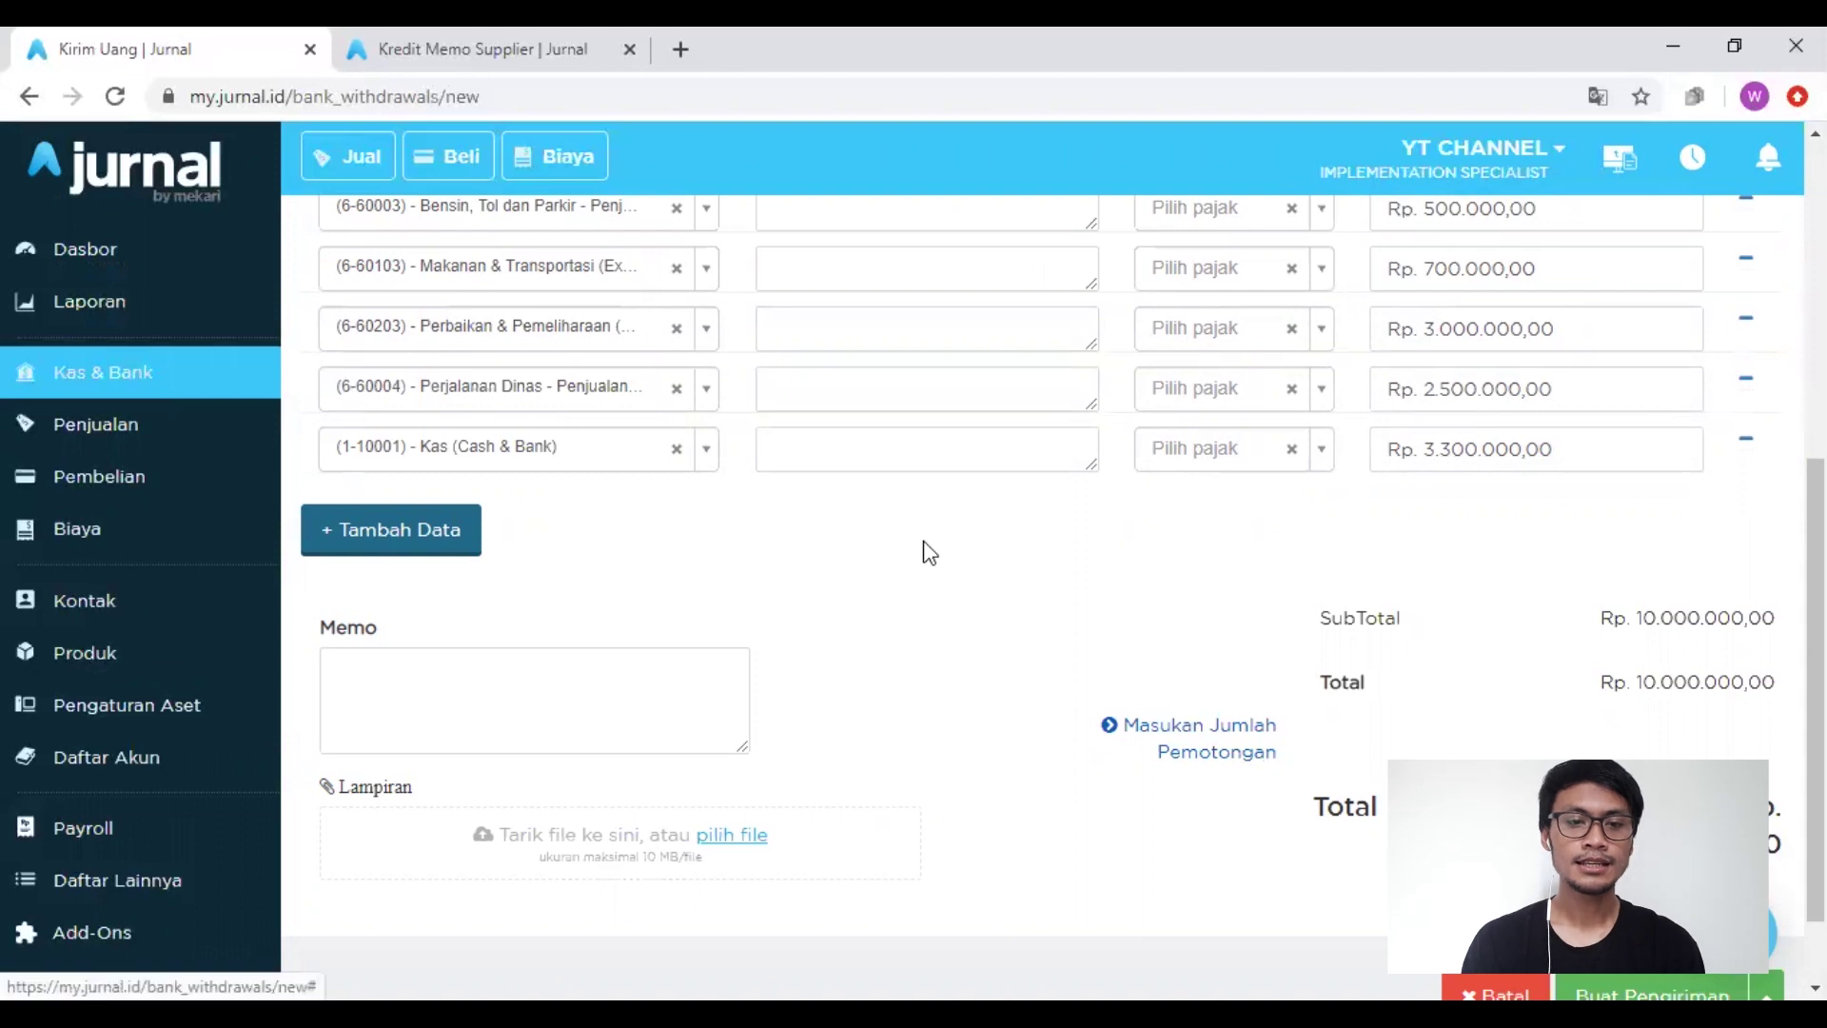
scroll(832, 527, "up", 1)
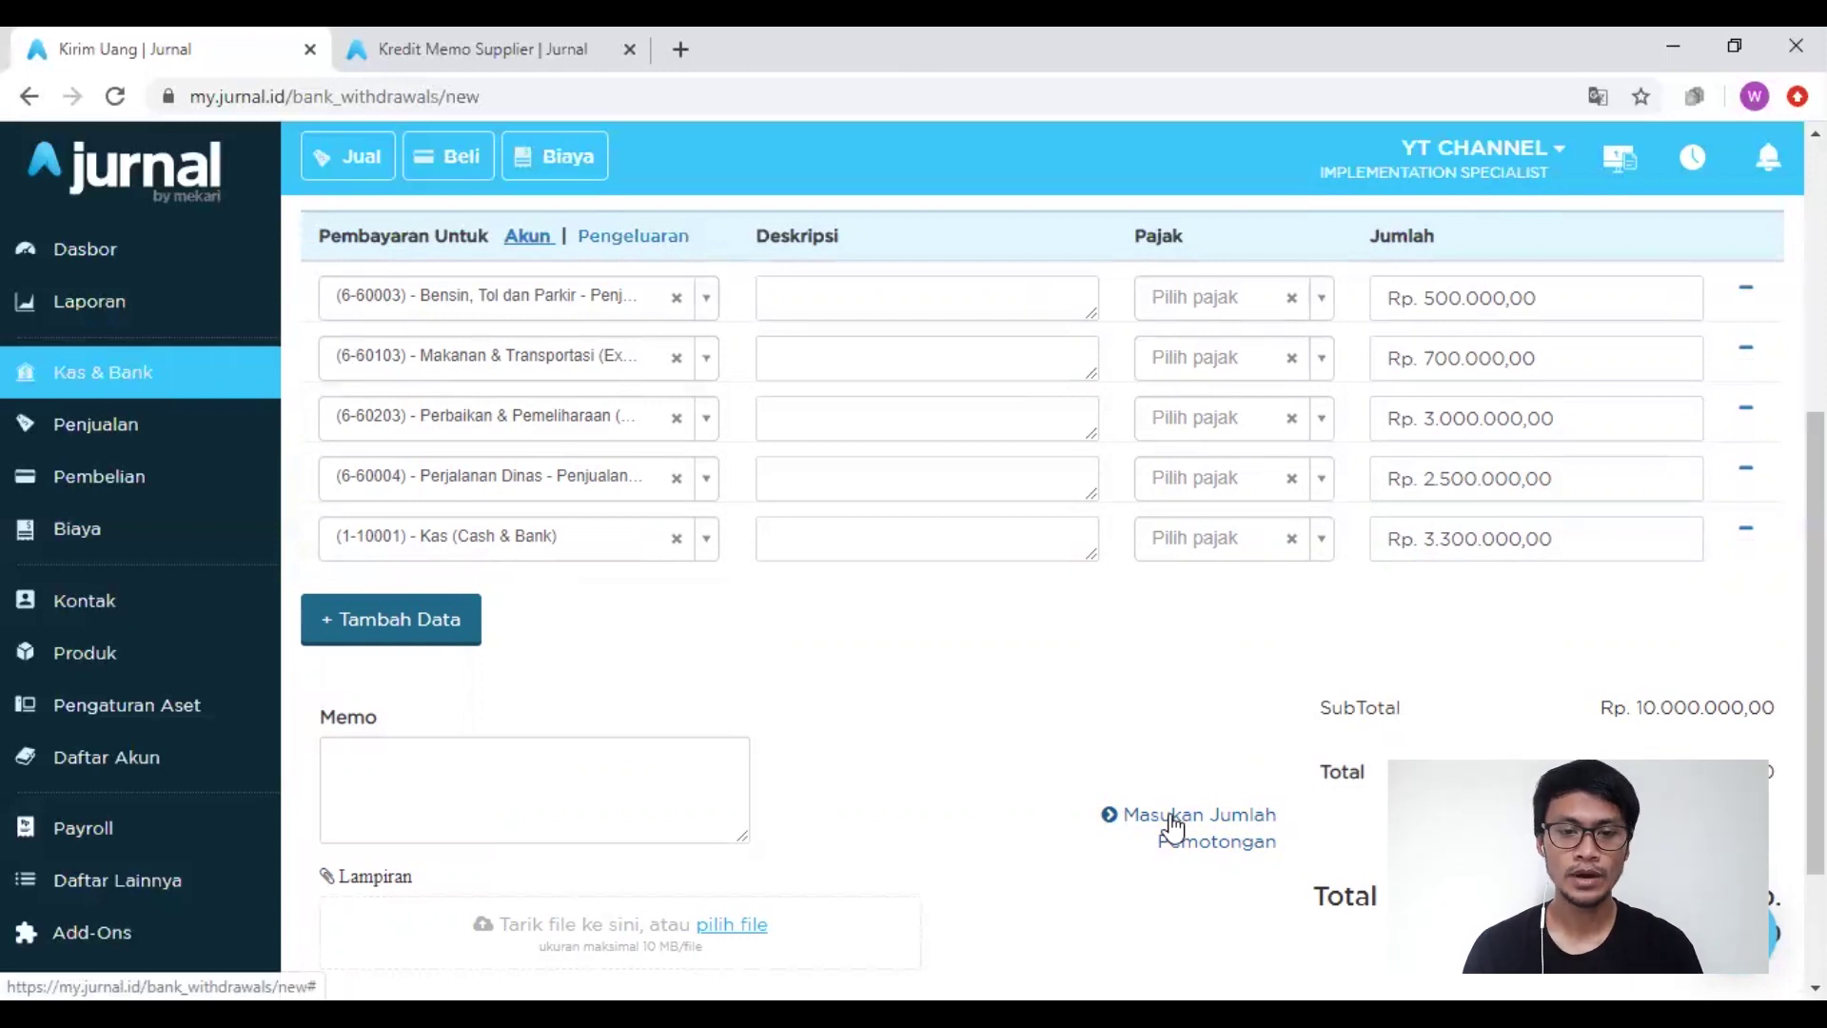
Step: Save the payment as Bank Withdrawal #10002, then check Kas & Bank shows Kas at 3.300.000,00
scroll(1174, 828, "down", 2)
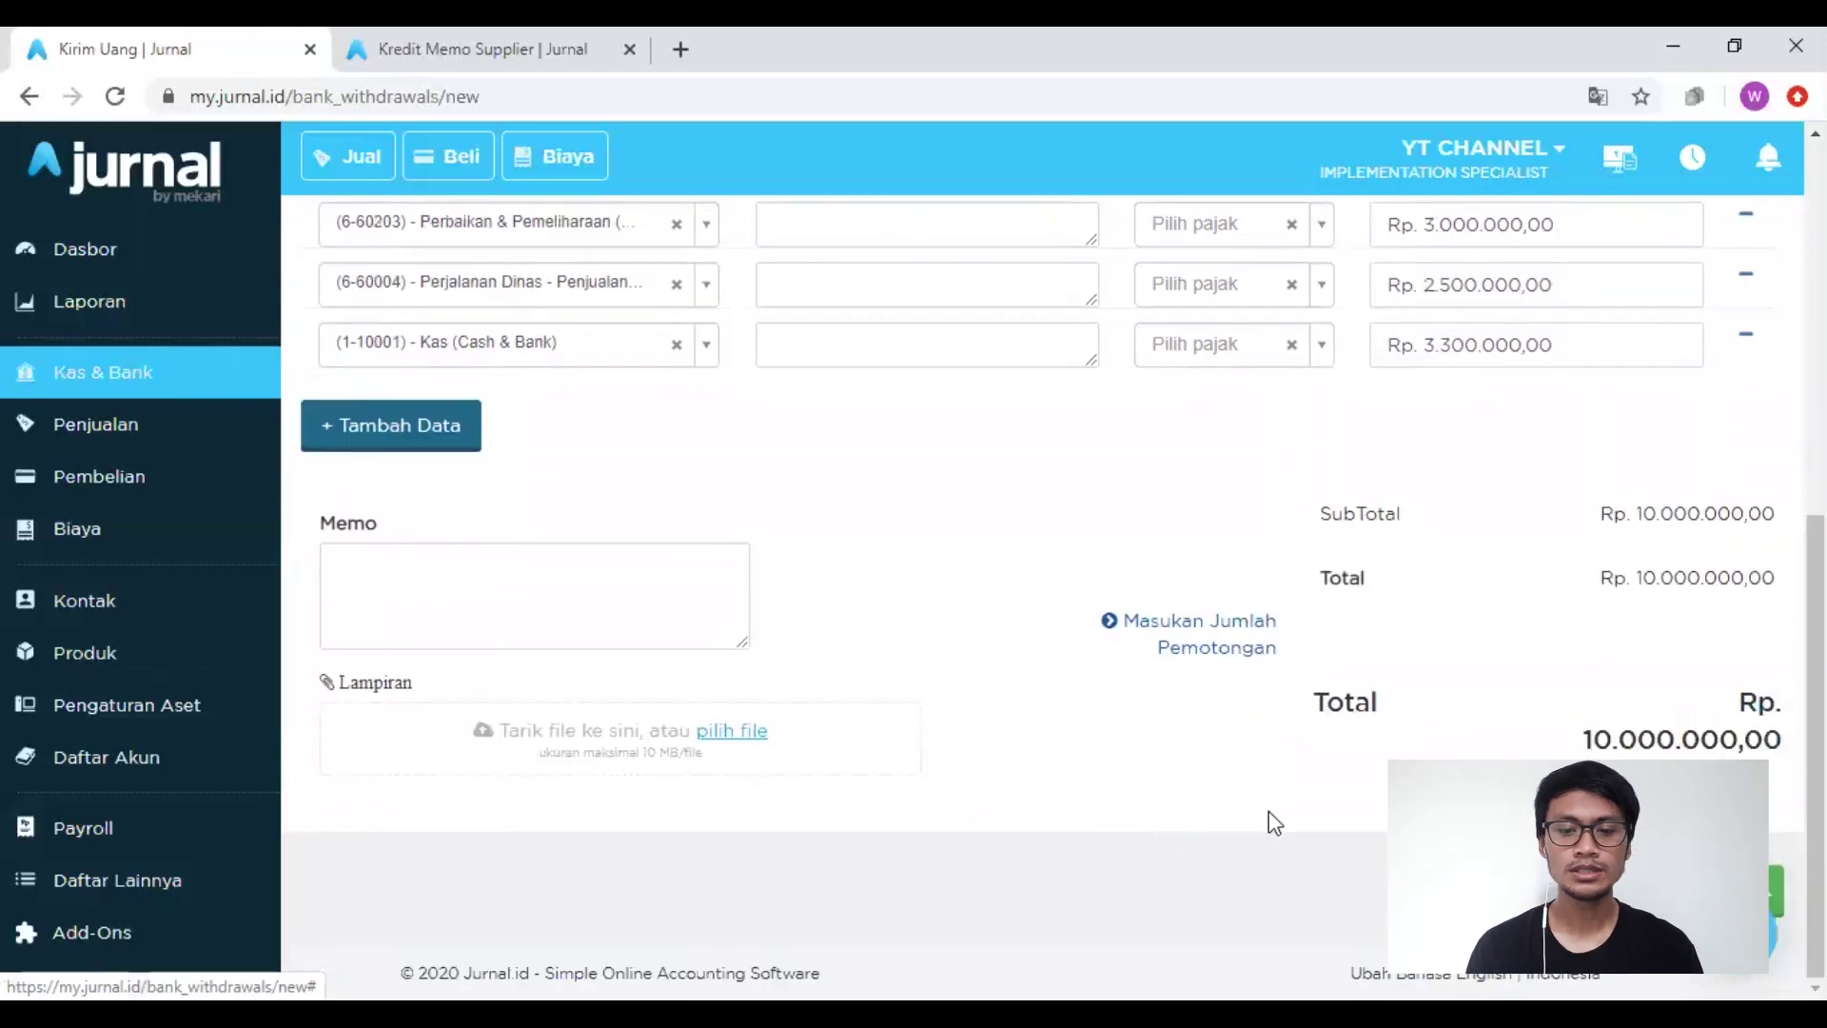
left_click(1696, 891)
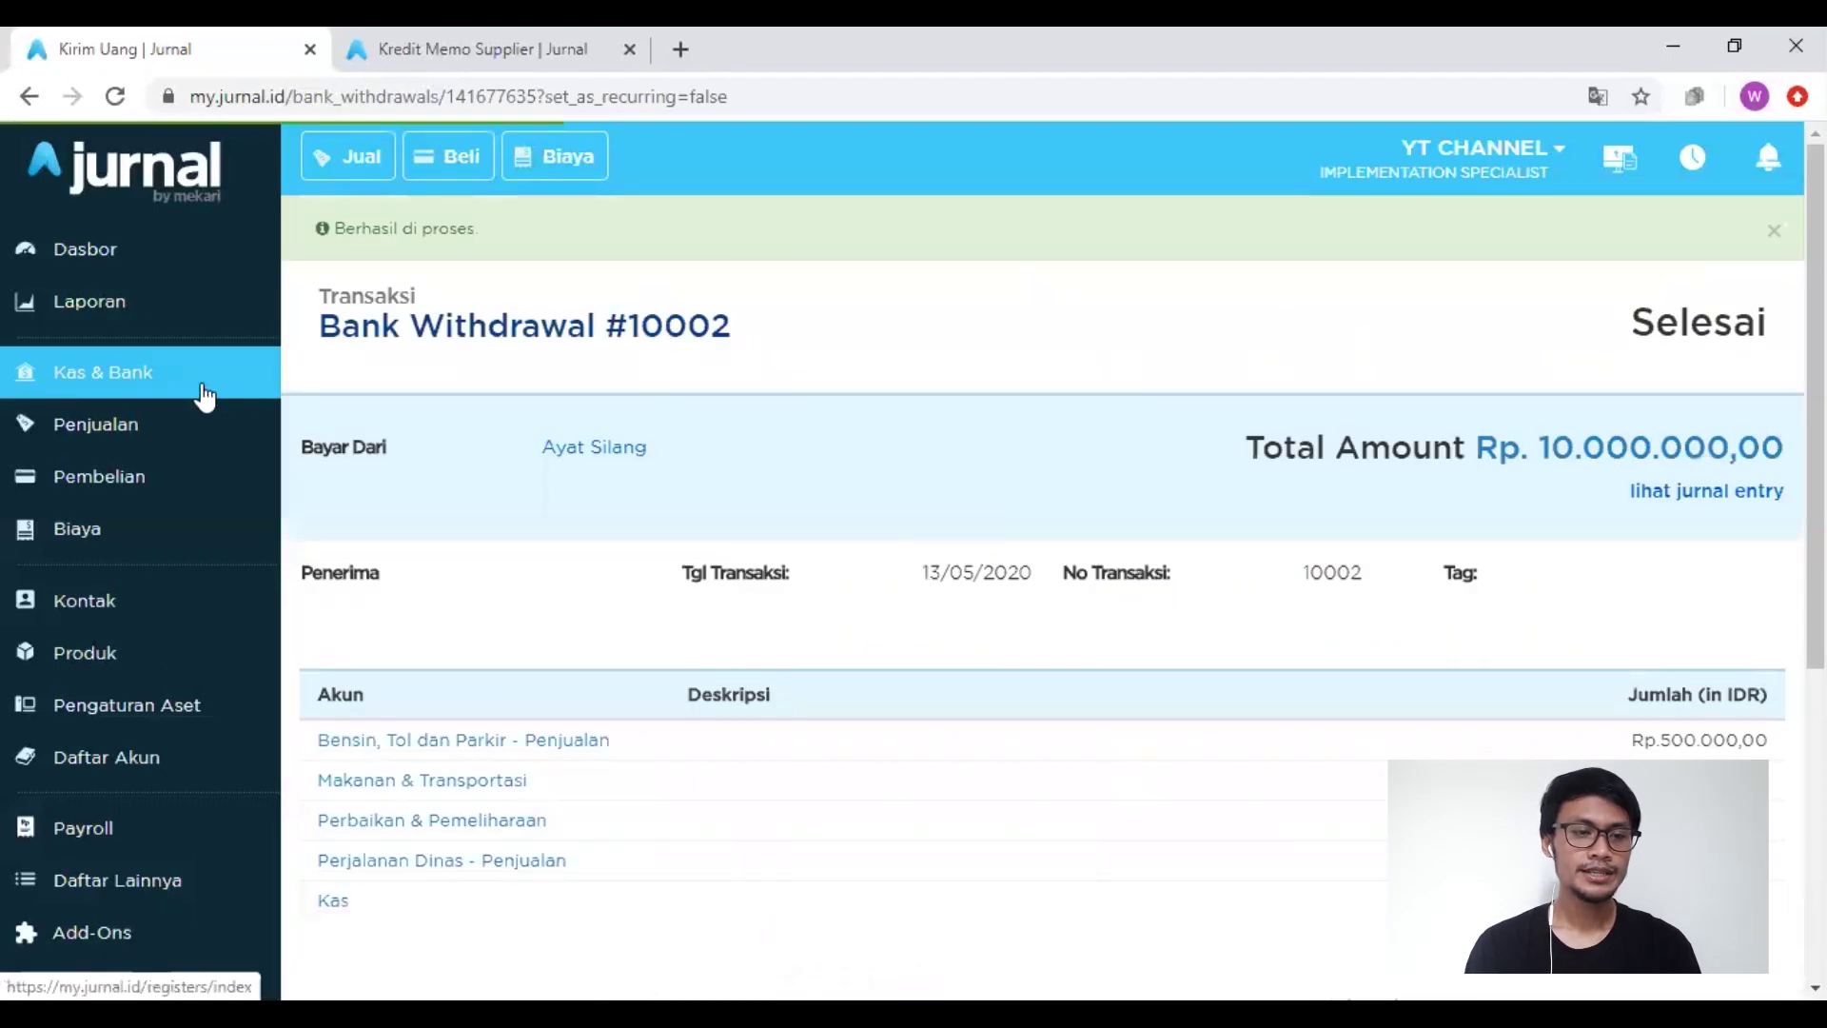
left_click(163, 381)
scroll(773, 716, "down", 2)
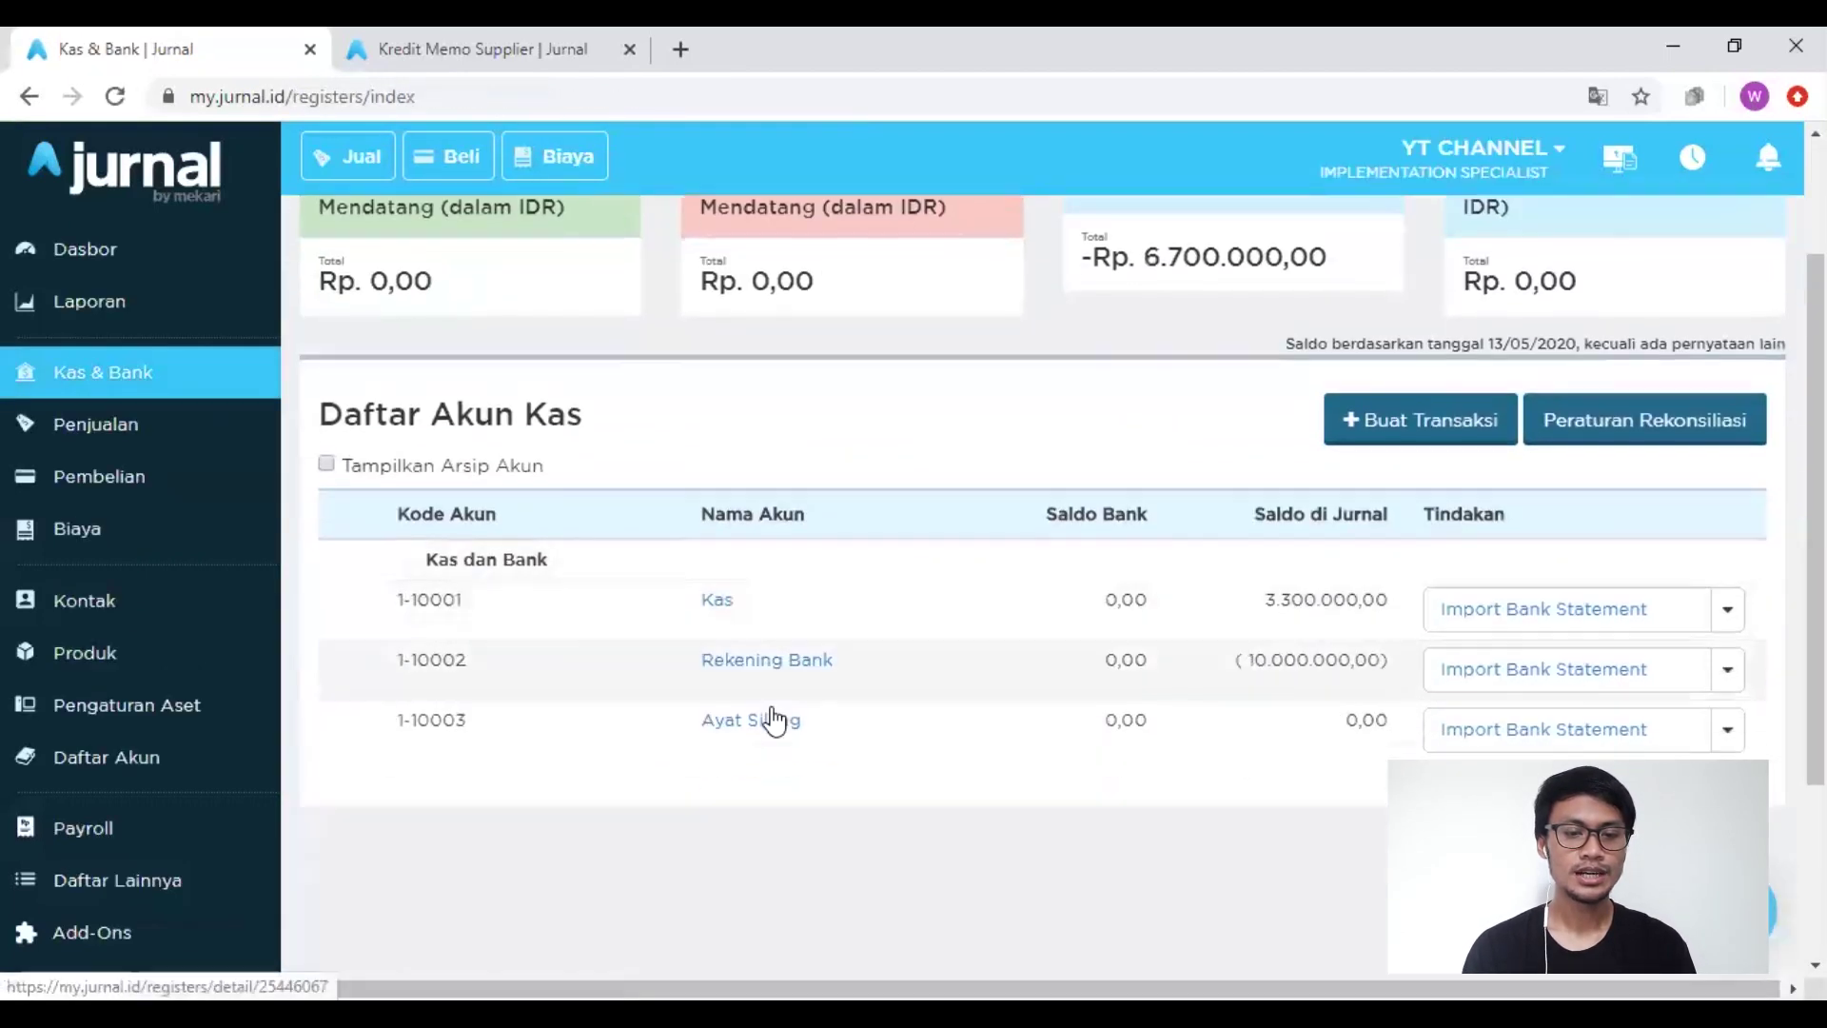